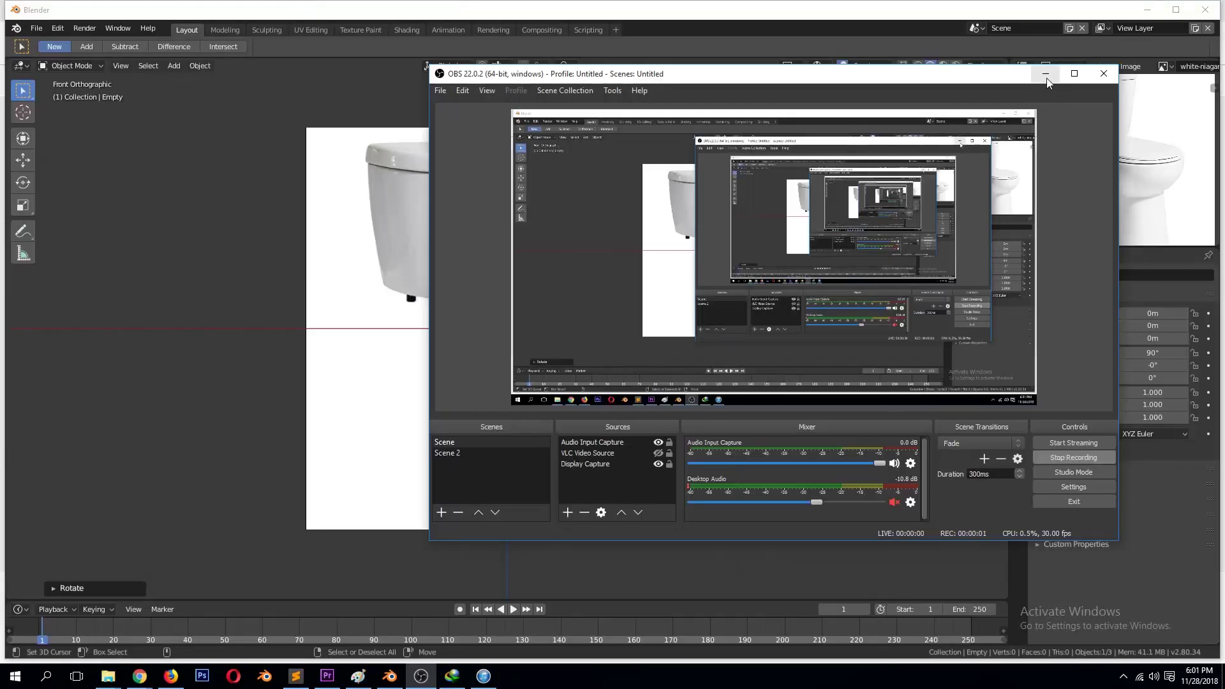
Add a trial circle mesh and scale it up.
key("shift+a")
left_click(593, 357)
key("s")
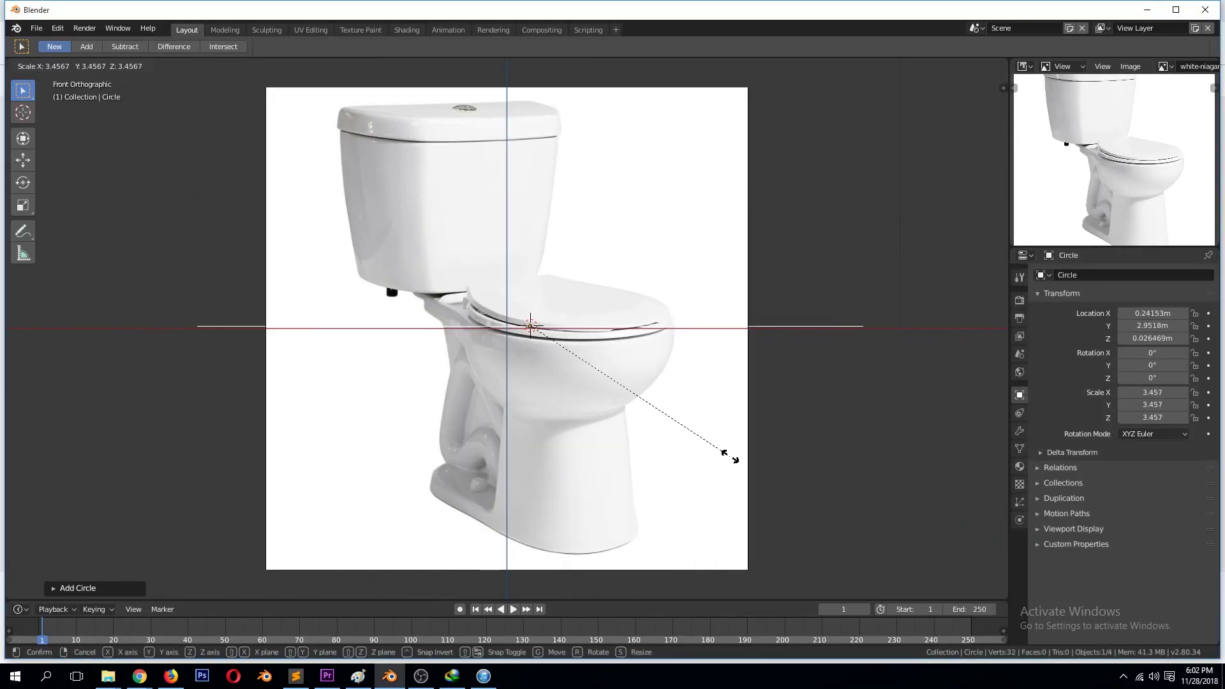
left_click(726, 463)
Move the reference image aside and switch to the top view.
left_click(682, 406)
middle_click_drag(574, 374, 572, 342)
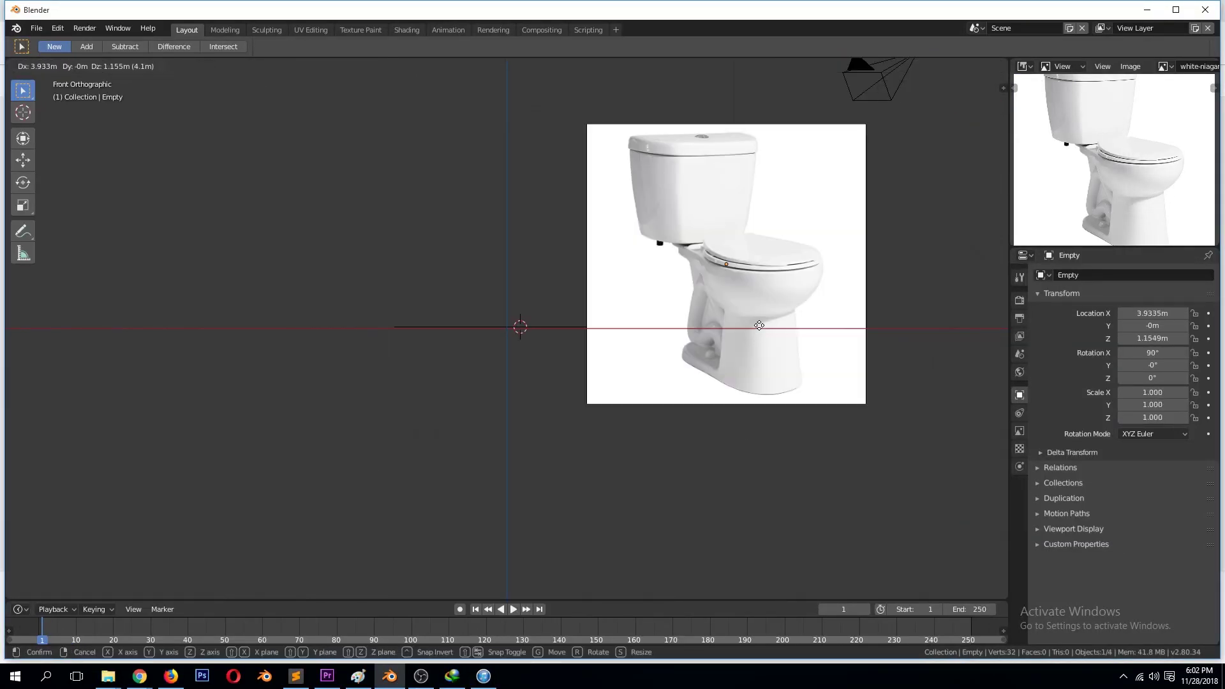
key("KP_7")
Stretch the trial circle into an oval along X, then delete it.
key("g")
left_click(549, 446)
key("s")
key("x")
left_click(653, 319)
key("Tab")
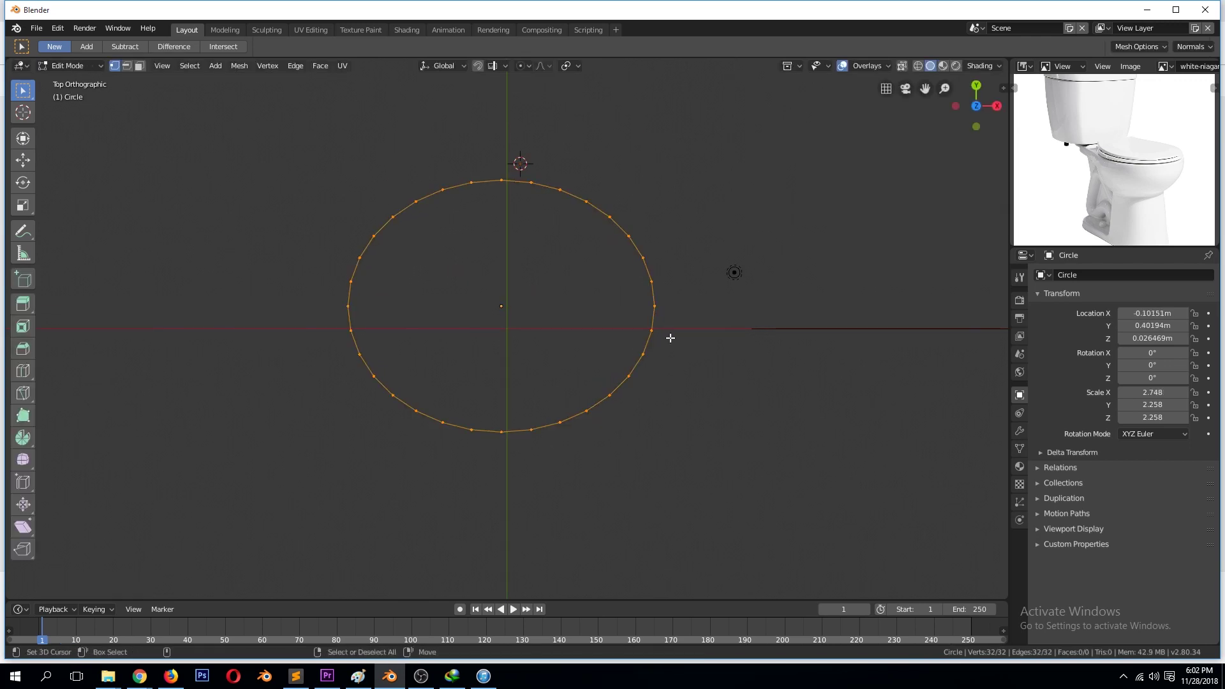
key("Tab")
key("Delete")
Add a 16-vertex circle centred at the origin and enlarge it.
key("shift+a")
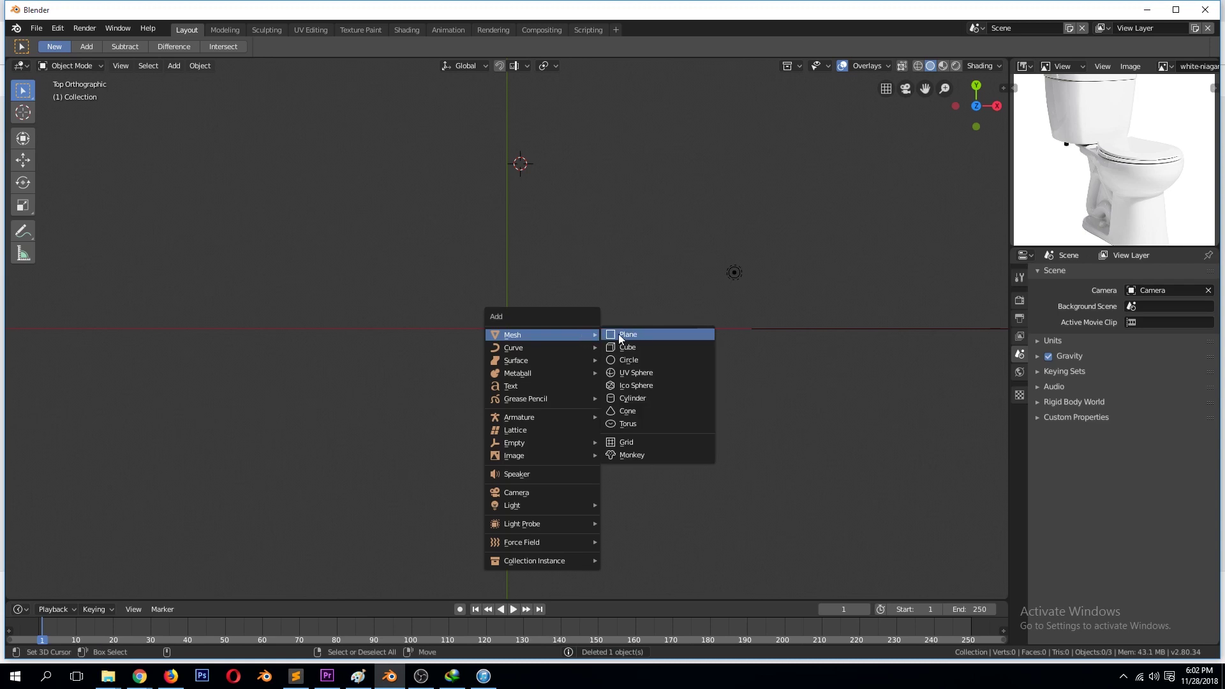
left_click(629, 360)
left_click(48, 587)
left_click(184, 449)
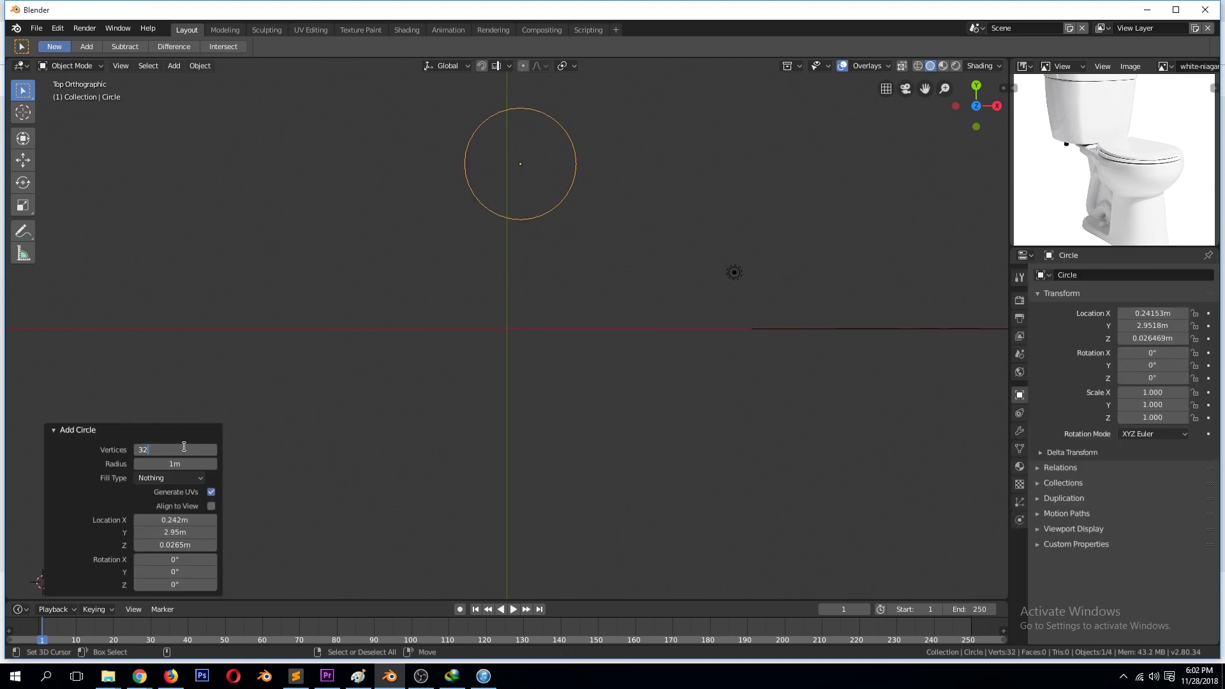
left_click(60, 432)
key("alt+g")
key("s")
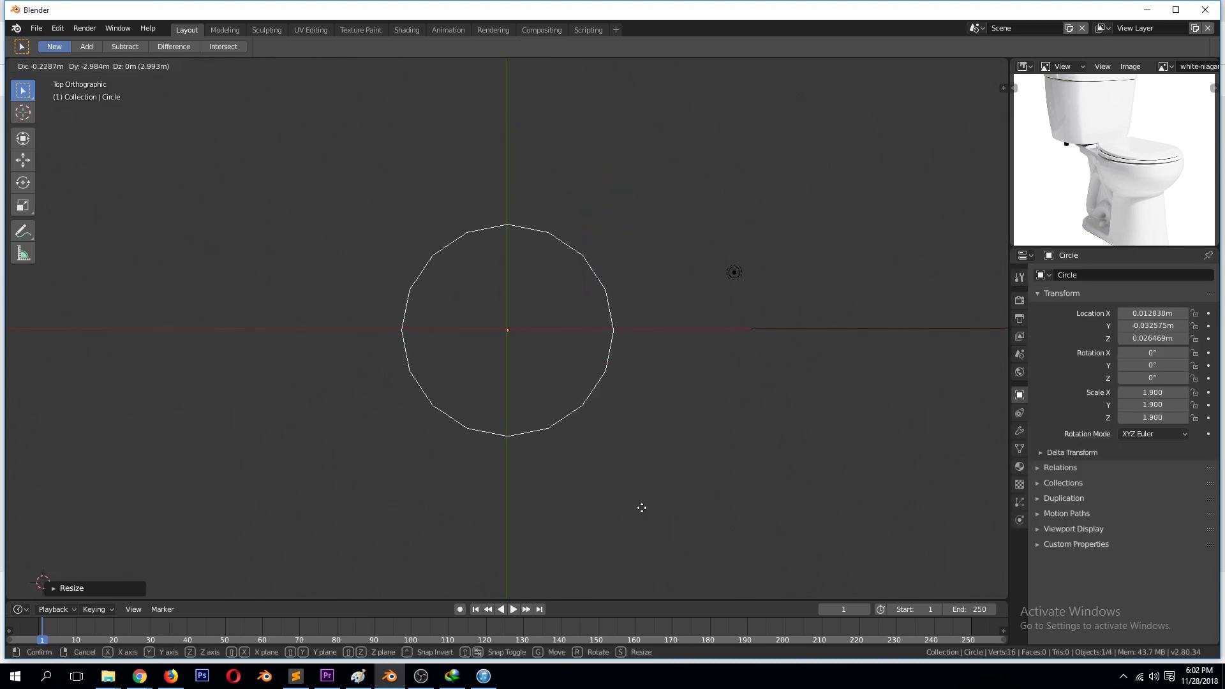
left_click(661, 358)
Stretch the circle into an oval along X and extrude its outline inward into a ring.
key("s")
key("x")
left_click(734, 378)
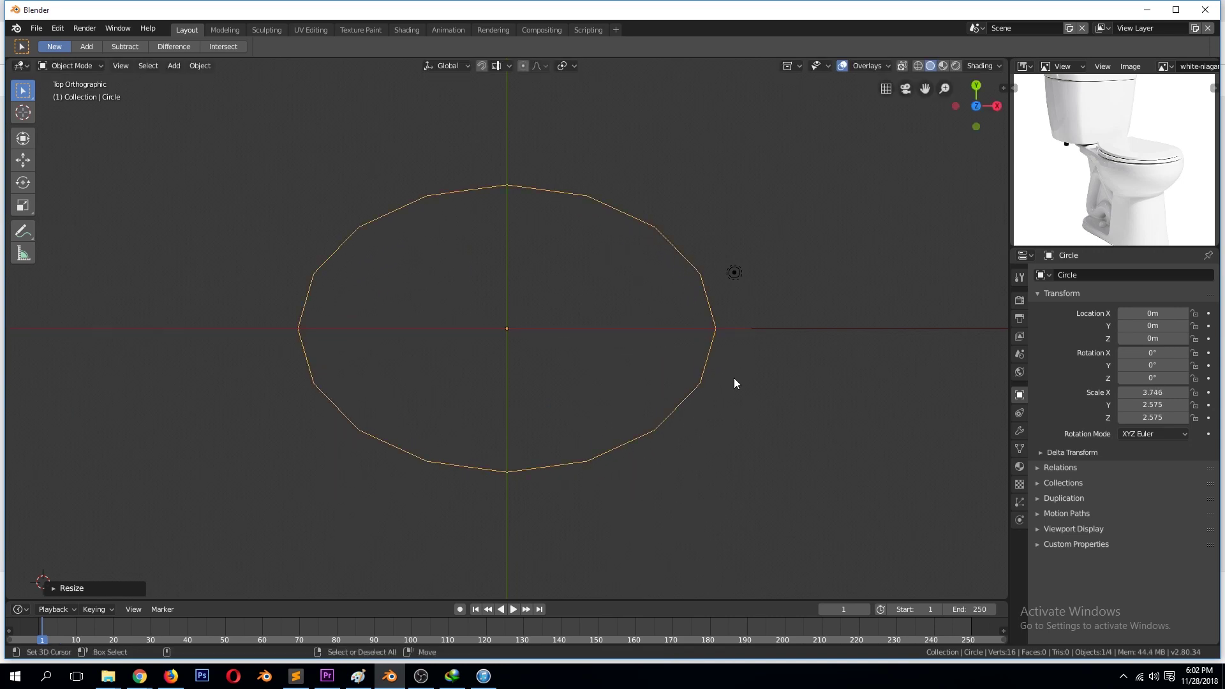
key("Tab")
key("e")
key("s")
left_click(697, 370)
Apply the ring's scale and check it from the top view.
key("Tab")
key("ctrl+a")
left_click(739, 374)
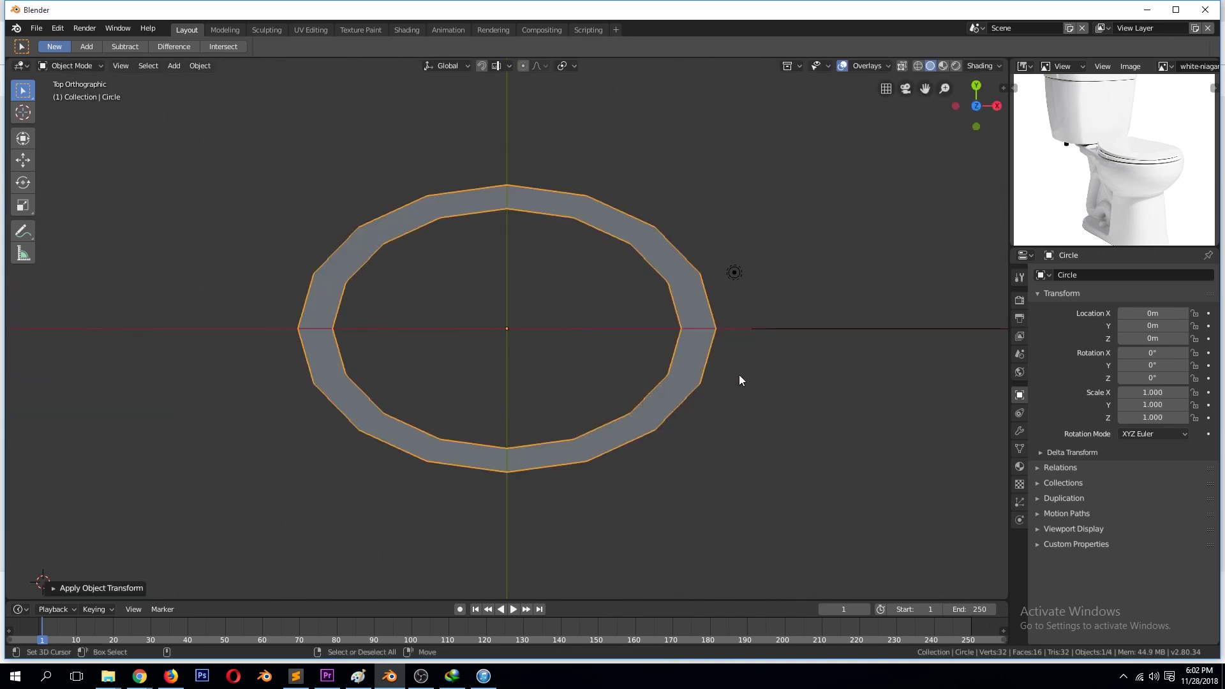
middle_click_drag(739, 374, 679, 347)
key("KP_7")
key("Tab")
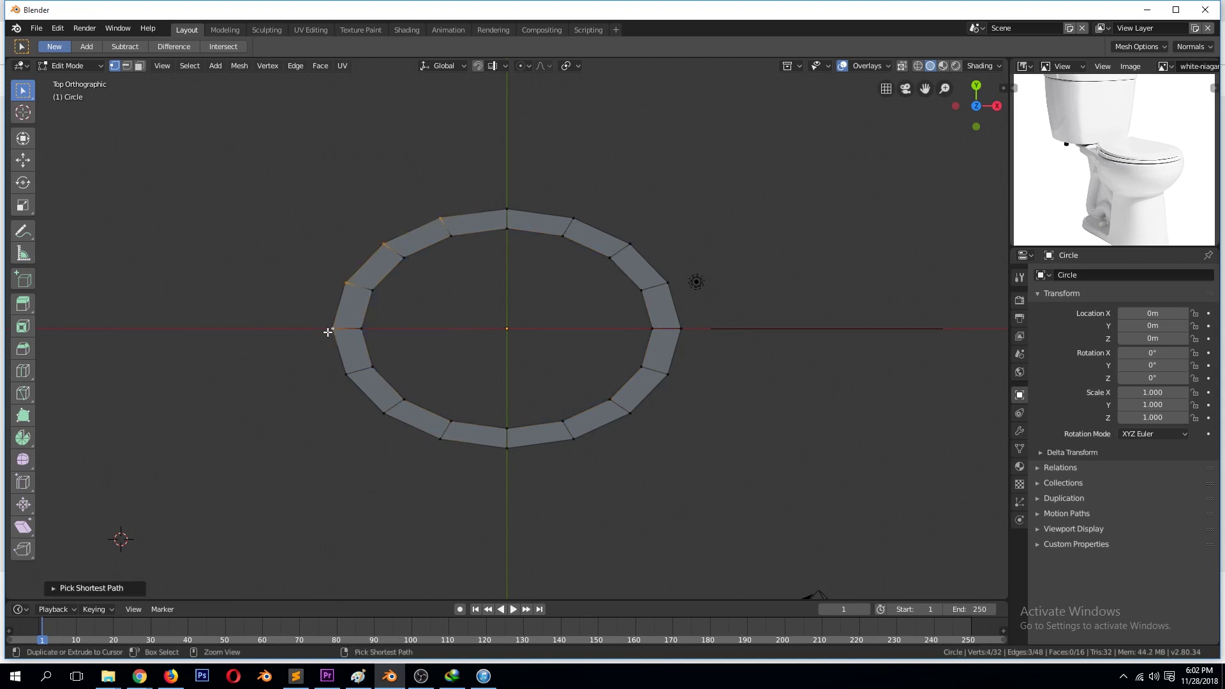
Extrude the left vertices along X, flatten them with S0X, and narrow the column.
key("e")
key("x")
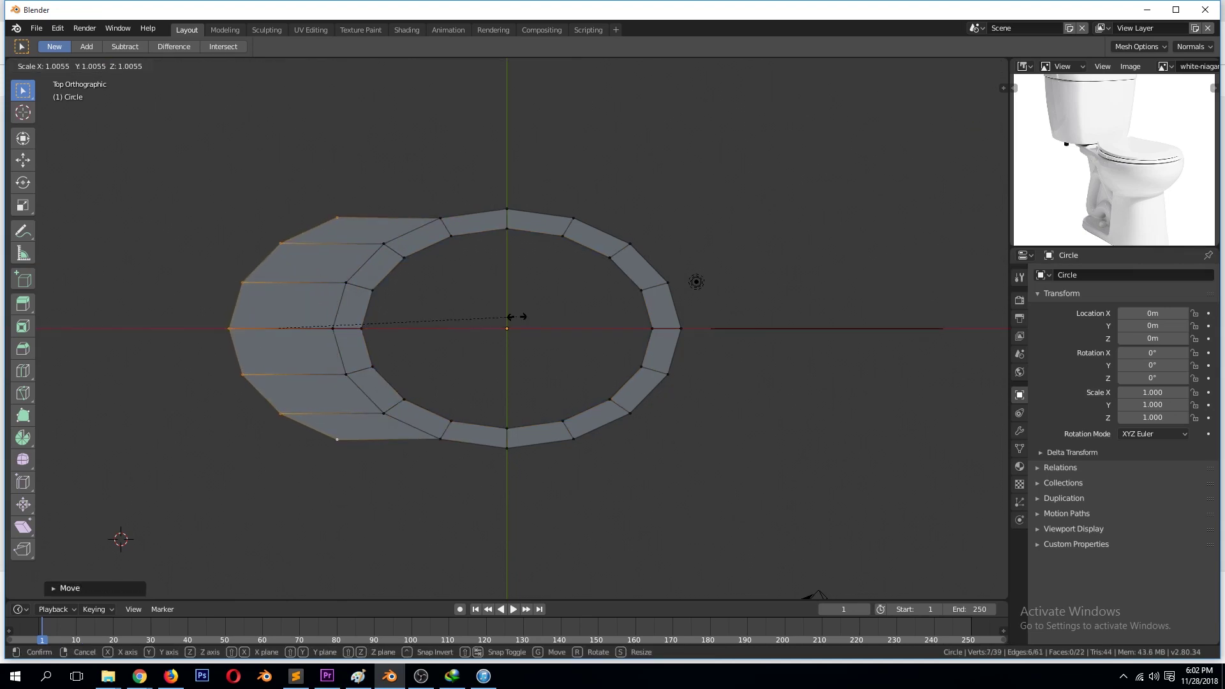
key("Escape")
type("s0x")
key("Return")
key("s")
left_click(369, 337)
Extrude the left column again and push the new section further left.
key("e")
key("x")
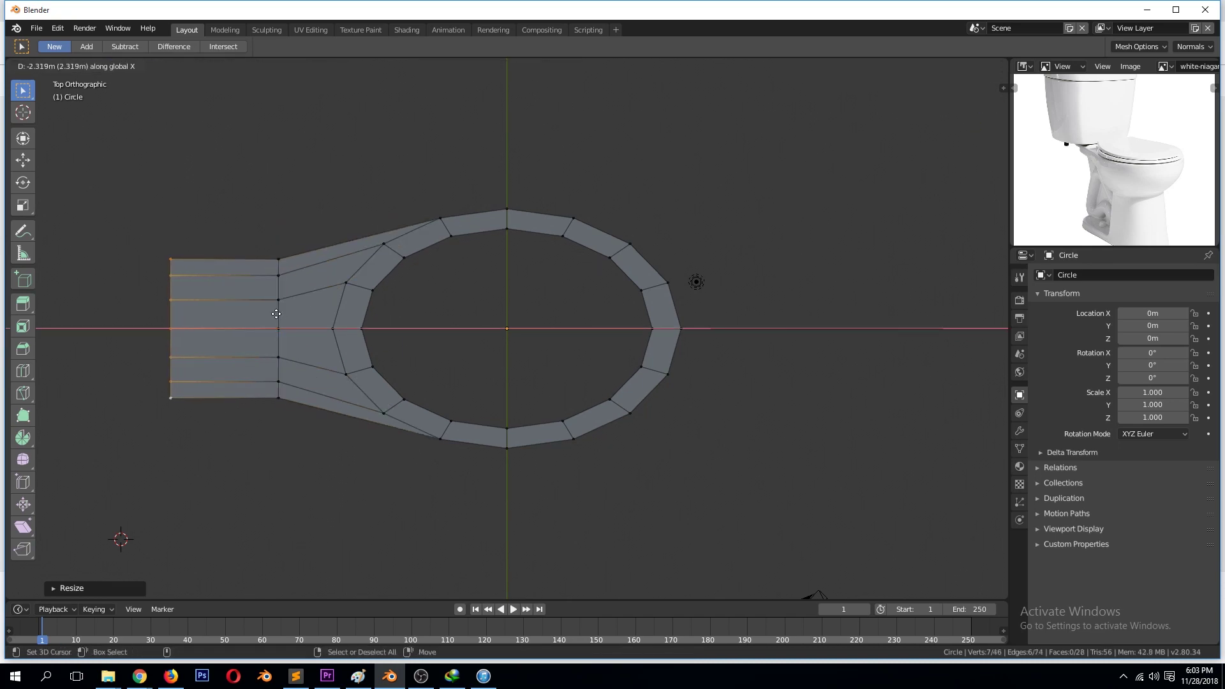
left_click(274, 314)
key("g")
key("x")
left_click(199, 323)
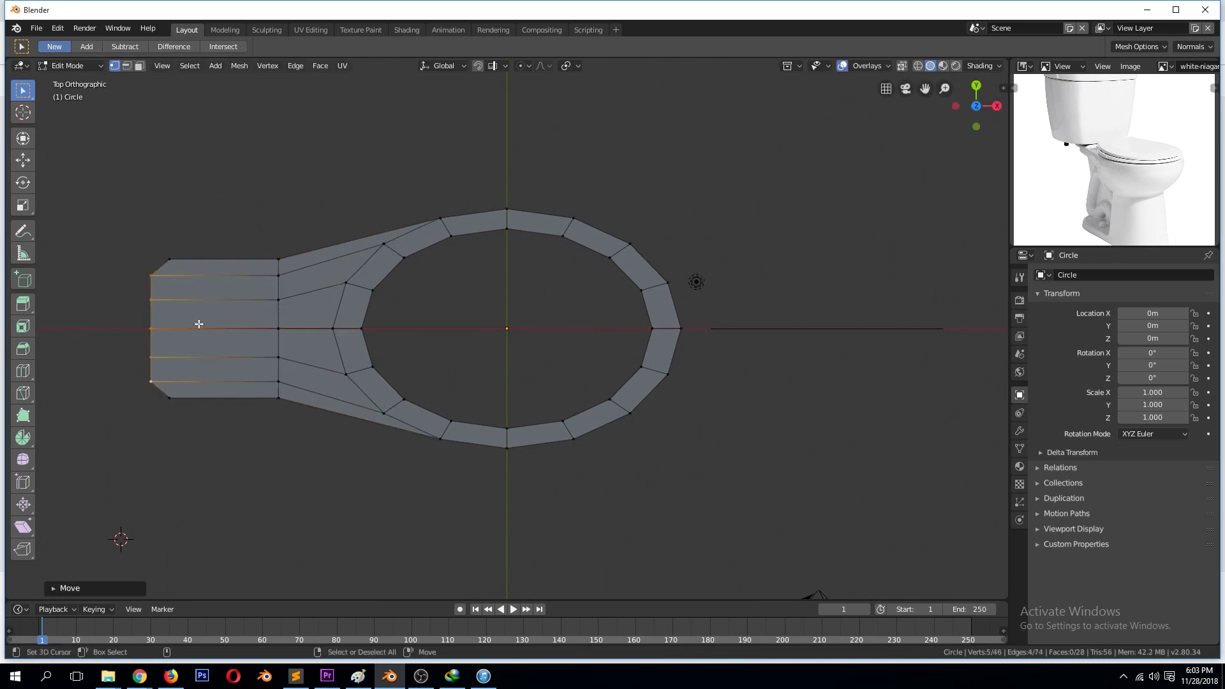
Reposition the left vertices along X to round off the tail's end.
left_click(153, 377, "shift")
key("g")
key("x")
left_click(240, 328)
key("g")
key("x")
left_click(188, 328)
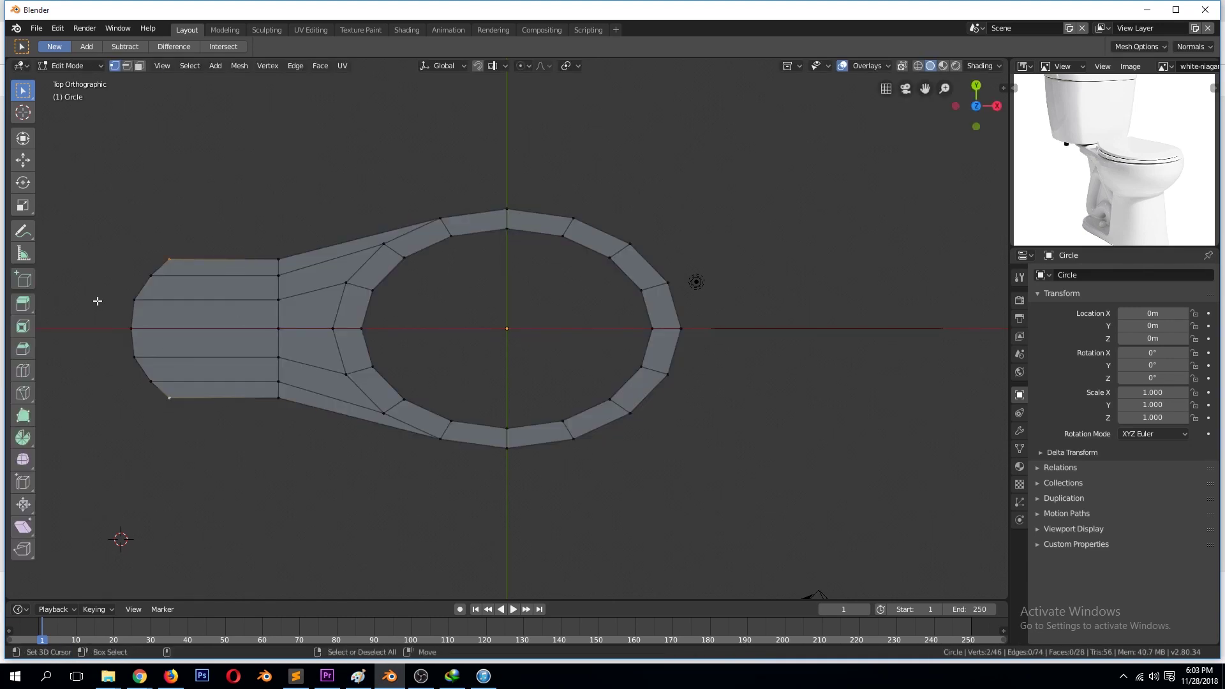
key("g")
left_click(242, 324)
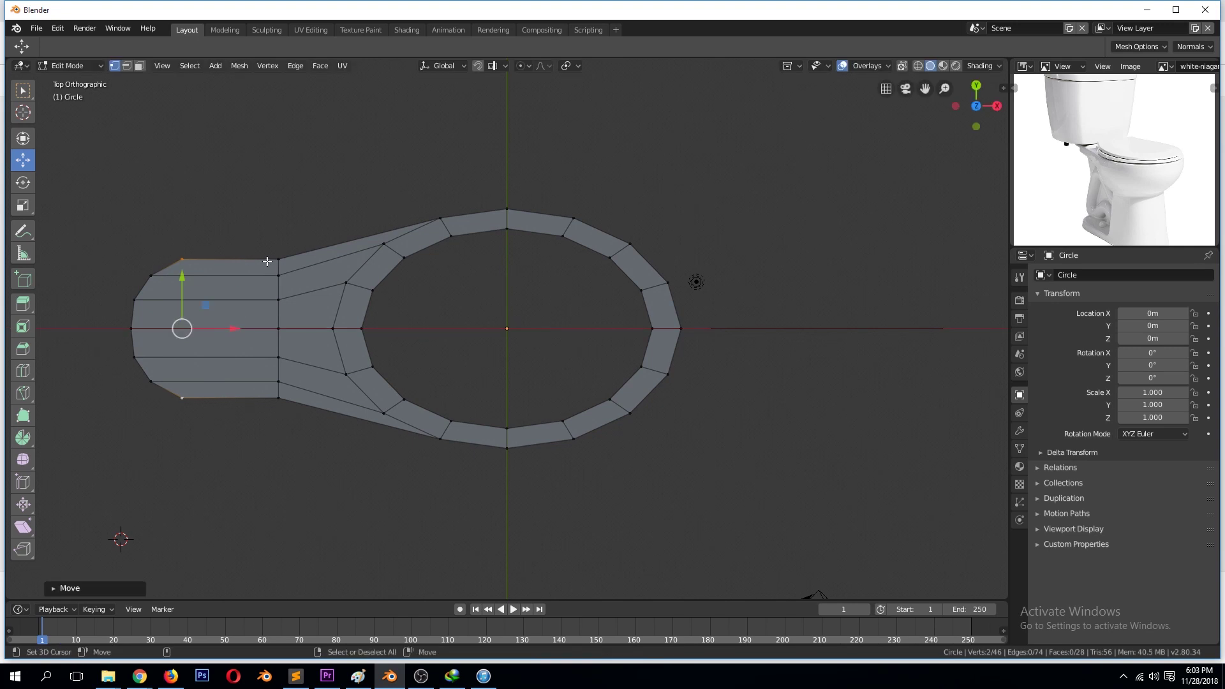
Preview level-1 subdivision, shrink the inner ring, and select the outer boundary loop.
key("Tab")
key("ctrl+1")
key("Tab")
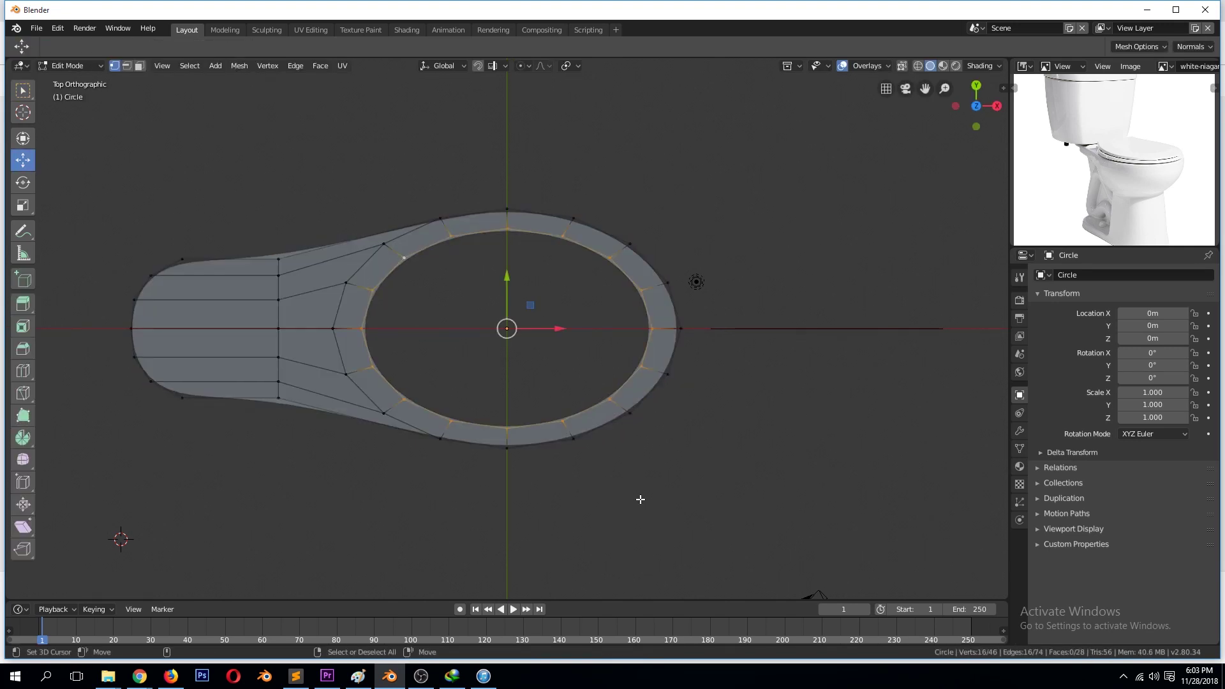
key("s")
left_click(629, 478)
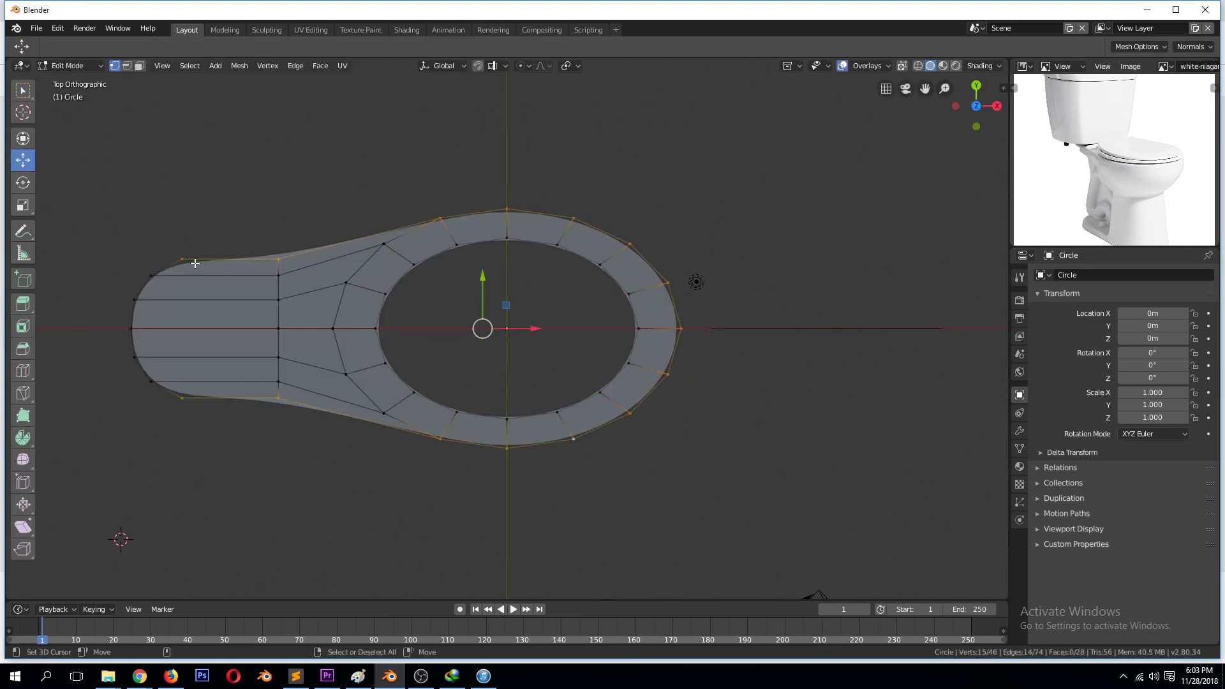
scroll(103, 260, "up", 1)
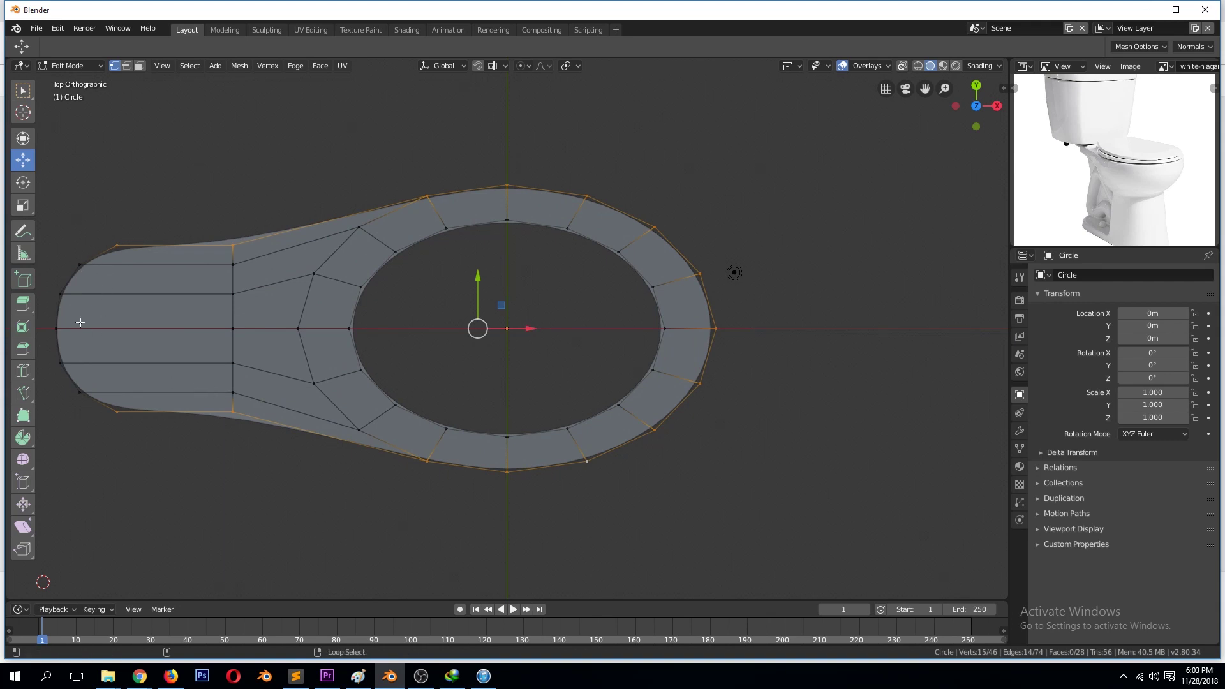
scroll(1071, 190, "down", 1)
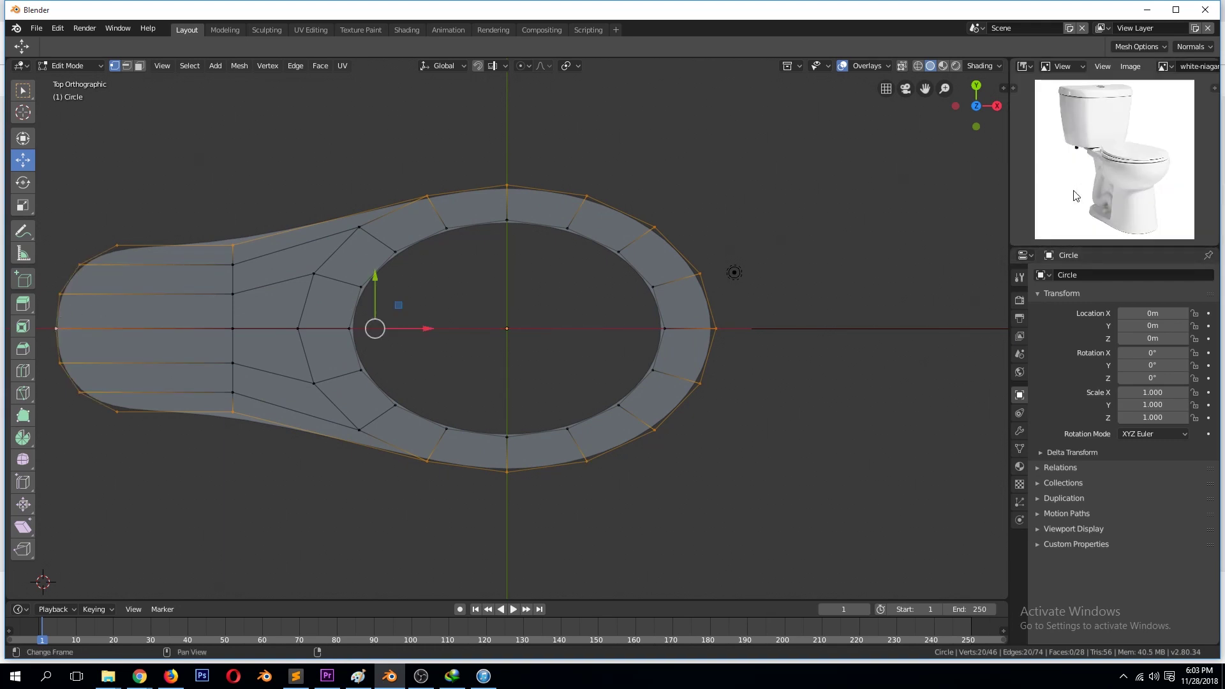
scroll(1072, 196, "down", 1)
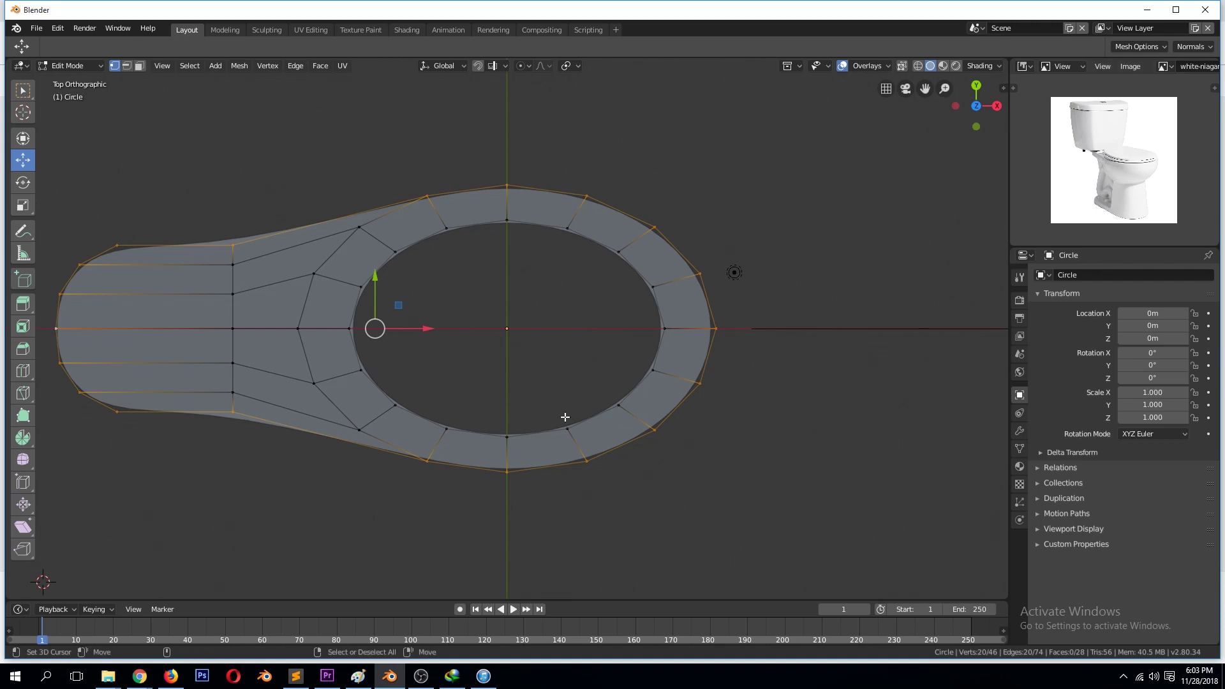
key("KP_1")
Extrude the outer rim downward for thickness and add a level-2 Subdivision Surface.
key("e")
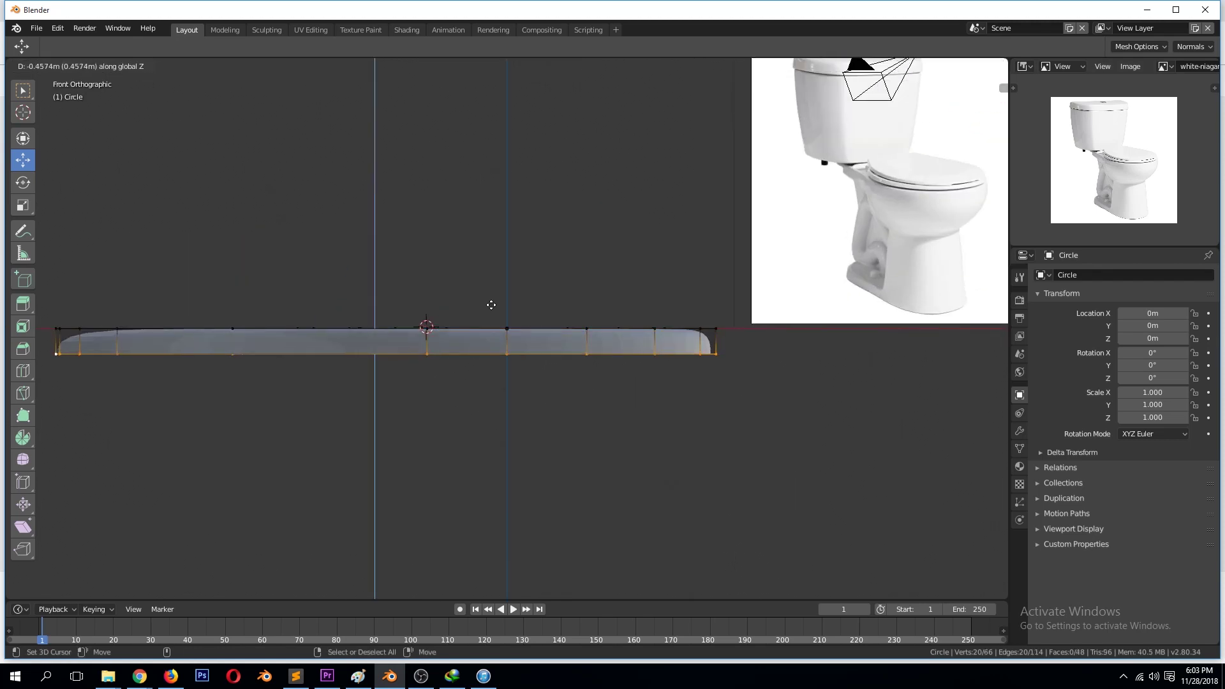
left_click(491, 304)
key("Tab")
key("ctrl+2")
middle_click_drag(661, 359, 645, 418)
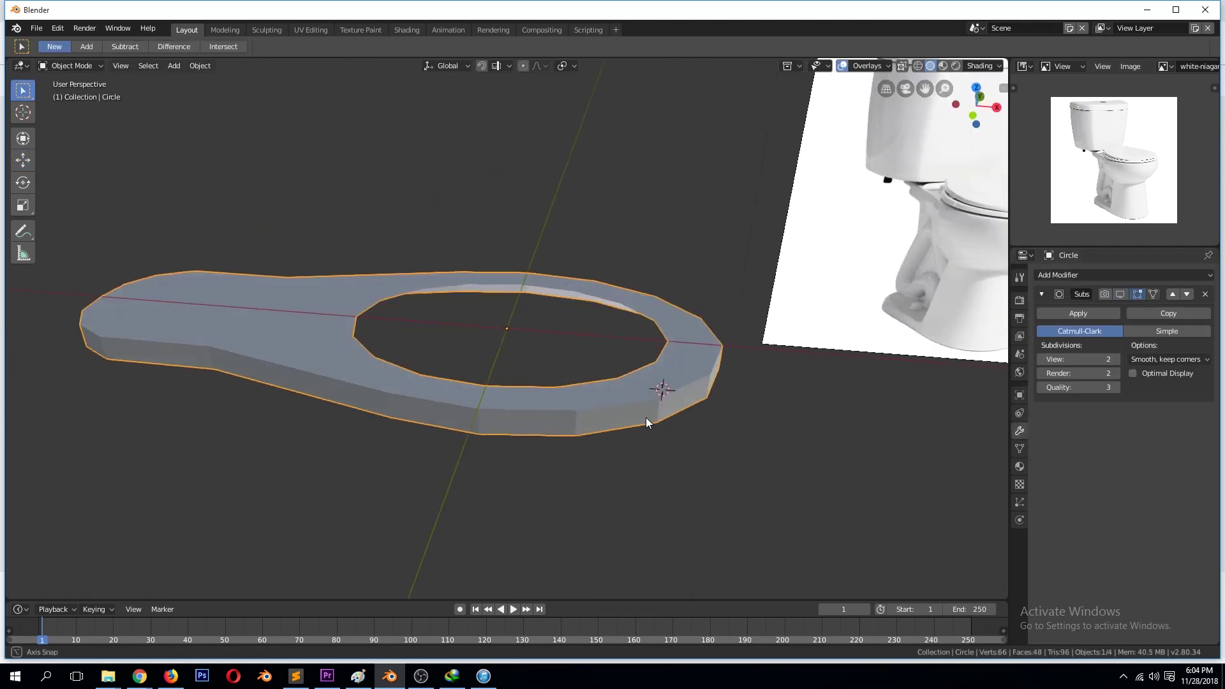
Save the project as toilet.blend in a new toilet folder inside november.
key("ctrl+s")
left_click(185, 113)
left_click(99, 66)
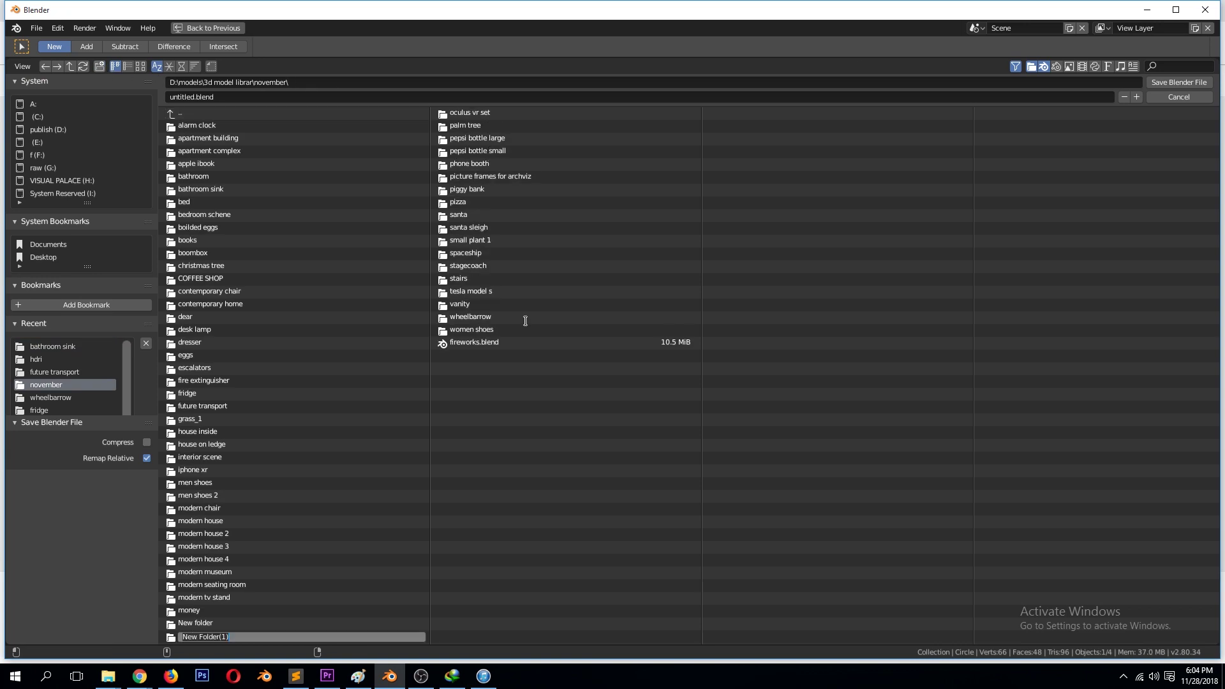
type("toilet")
key("Return")
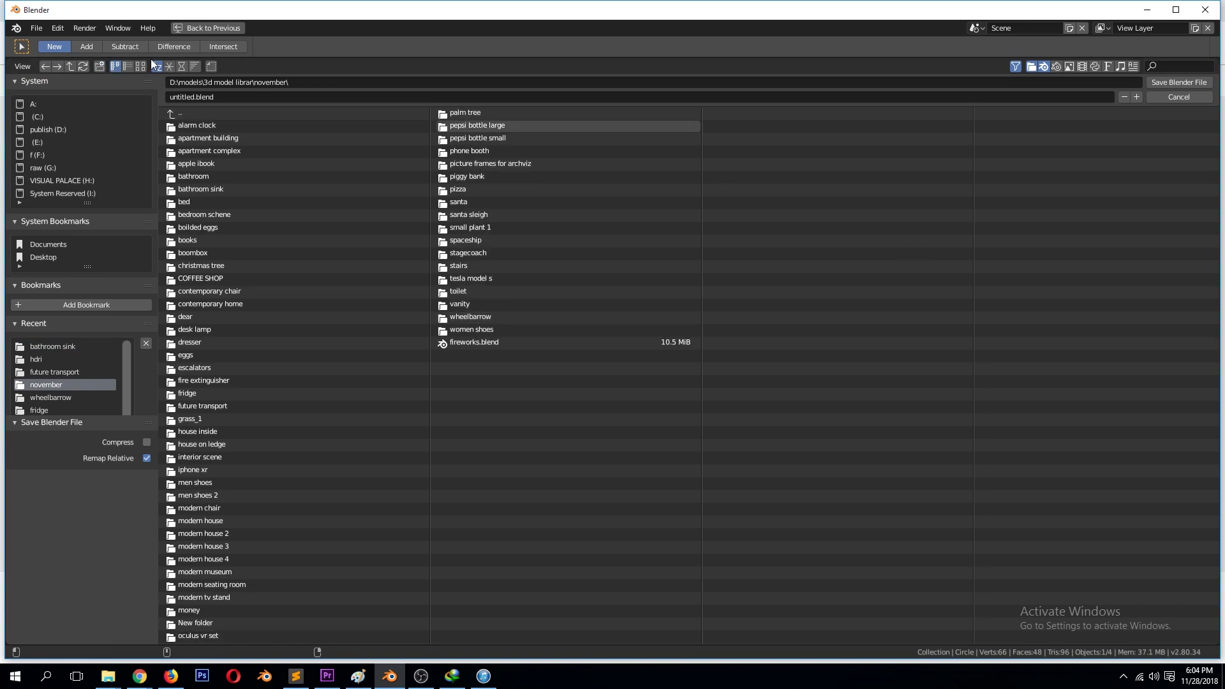
left_click(1179, 83)
key("Tab")
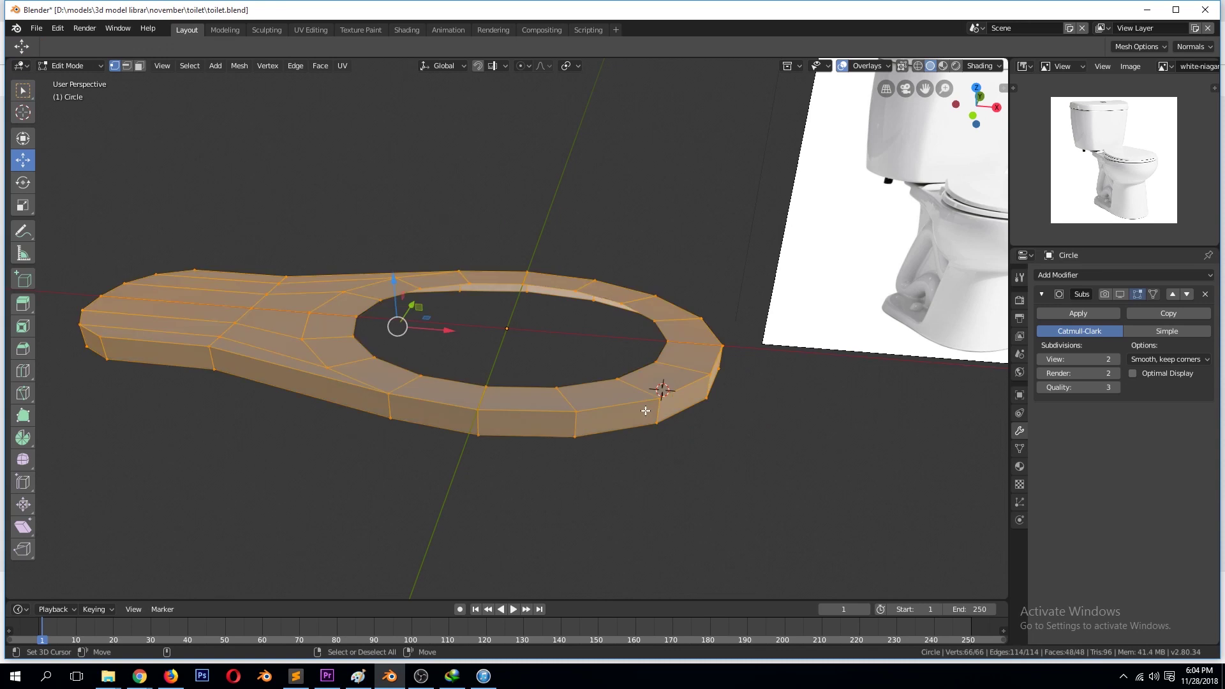
key("Tab")
key("Tab")
Lower the selected vertices along Z, then select a path of inner-ring vertices.
key("KP_1")
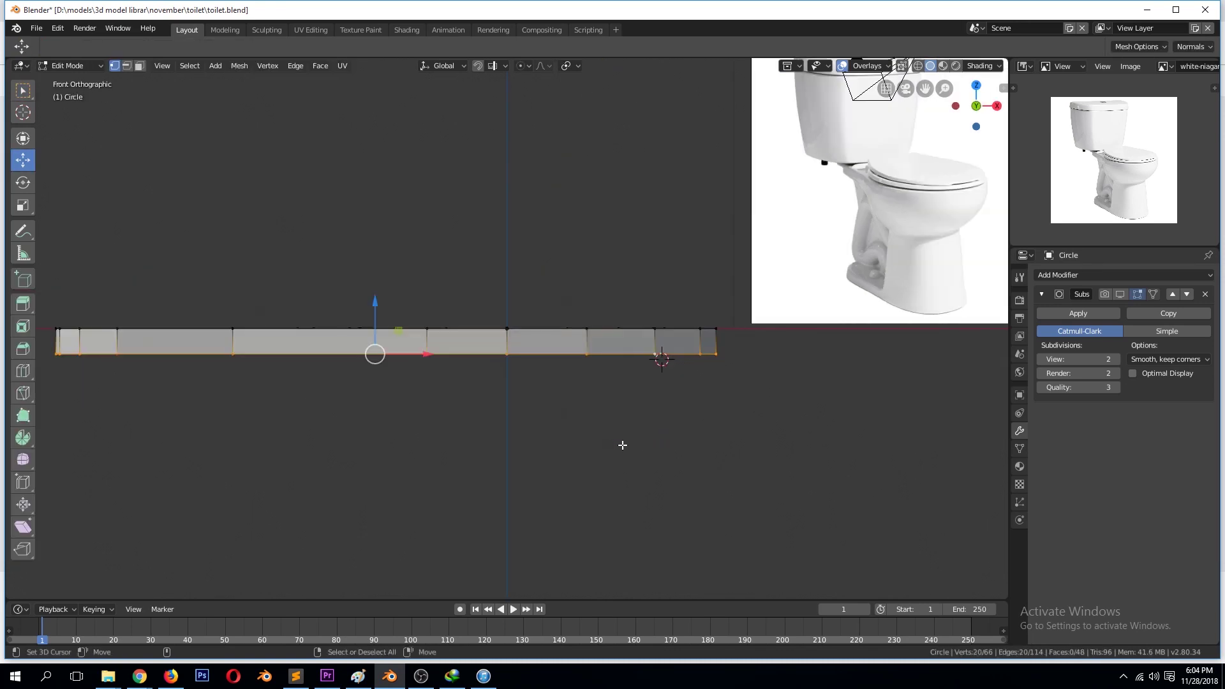
key("g")
key("z")
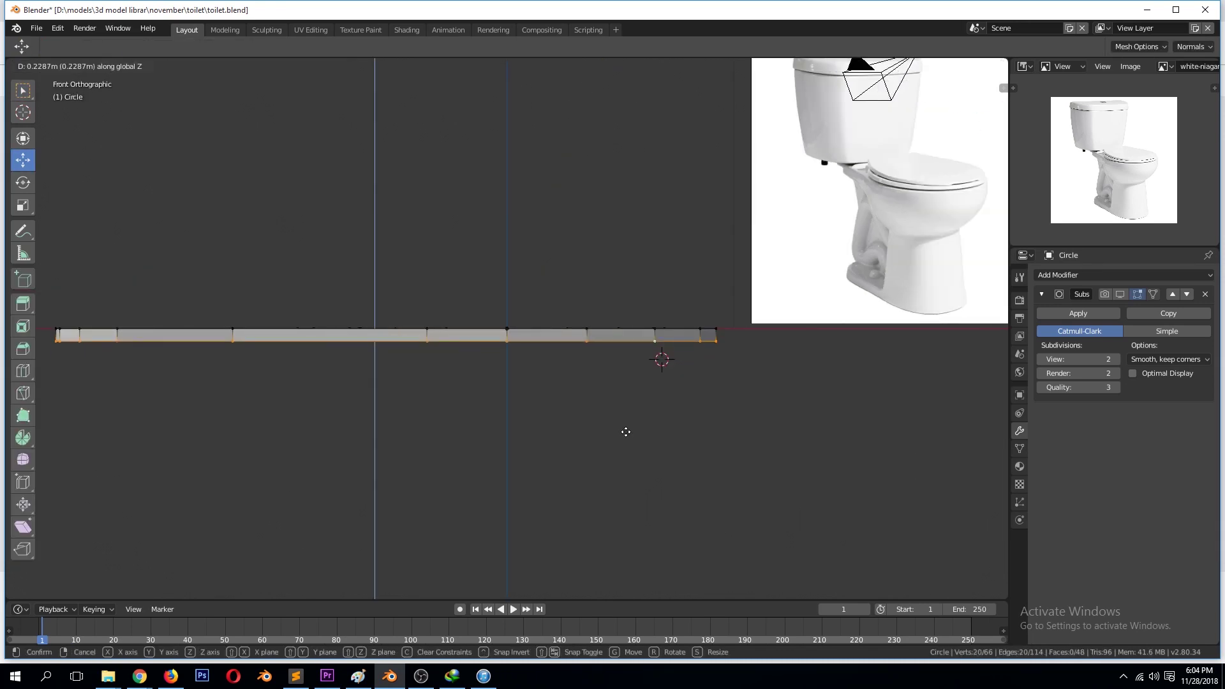
left_click(626, 432)
mouse_move(680, 420)
middle_mouse_down()
mouse_move(568, 424)
mouse_move(561, 410)
middle_mouse_up()
key("alt+a")
mouse_move(272, 427)
middle_mouse_down()
mouse_move(446, 332)
mouse_move(353, 381)
middle_mouse_up()
left_click(446, 319, "ctrl")
Extrude the inner ring downward, narrowing and lowering it to form the bowl.
key("KP_1")
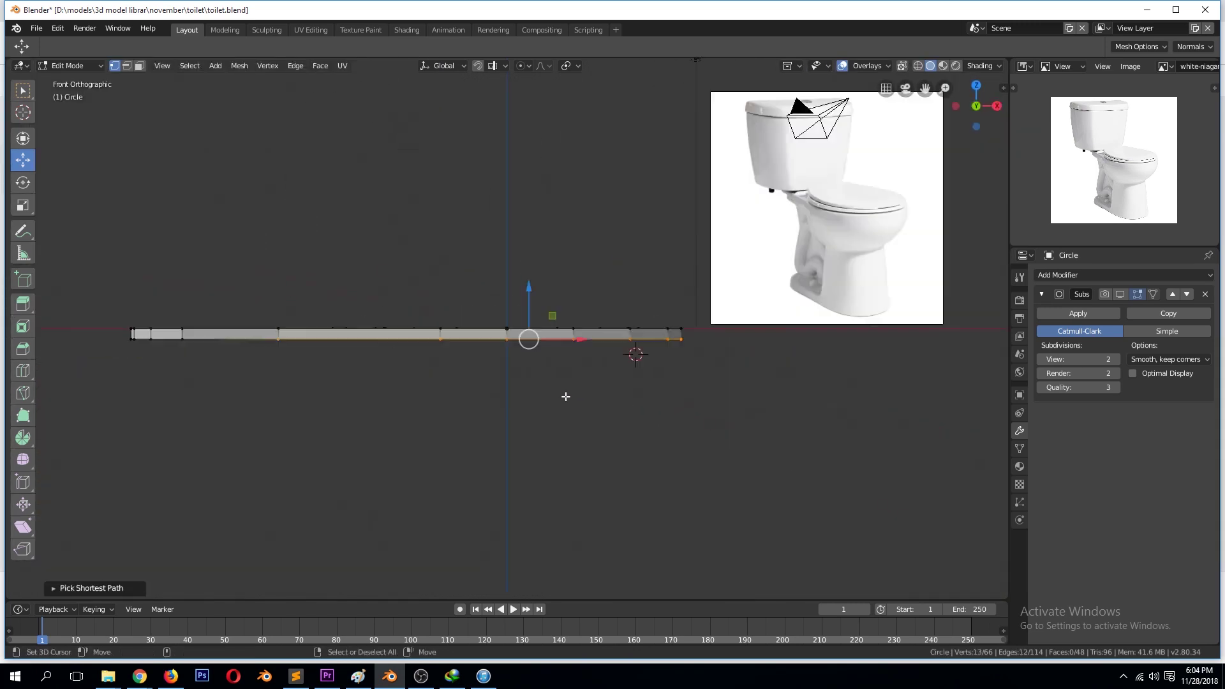
scroll(563, 396, "up", 3)
key("e")
left_click(638, 449)
key("s")
left_click(756, 446)
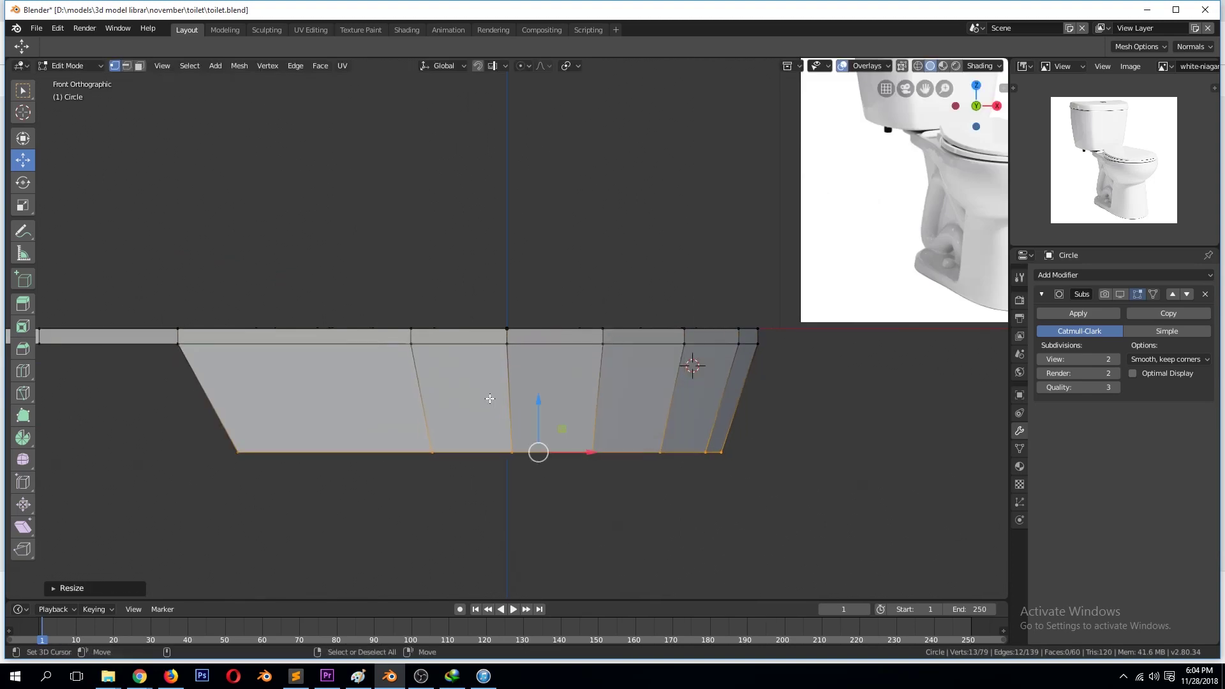
key("g")
left_click(756, 498)
mouse_move(756, 498)
middle_mouse_down()
mouse_move(727, 510)
mouse_move(678, 497)
middle_mouse_up()
key("s")
left_click(615, 454)
Deepen the bowl, add a centred loop cut, and raise the lower loops slightly.
key("KP_7")
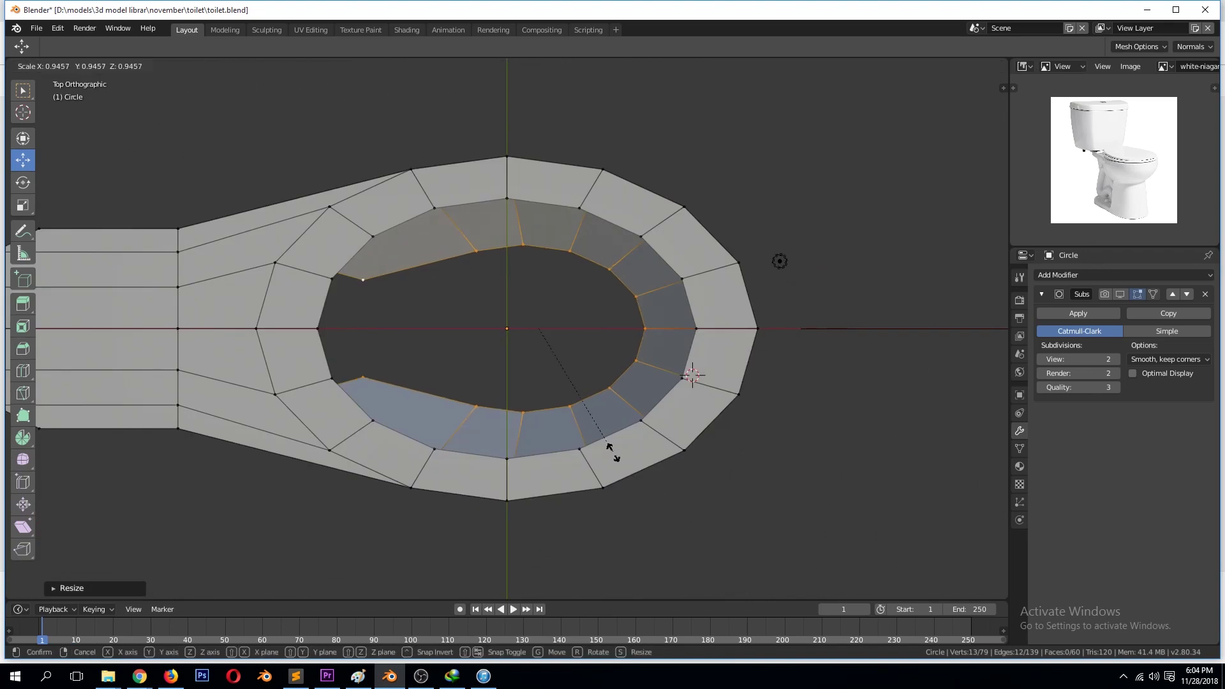
key("KP_1")
left_click_drag(538, 472, 541, 523)
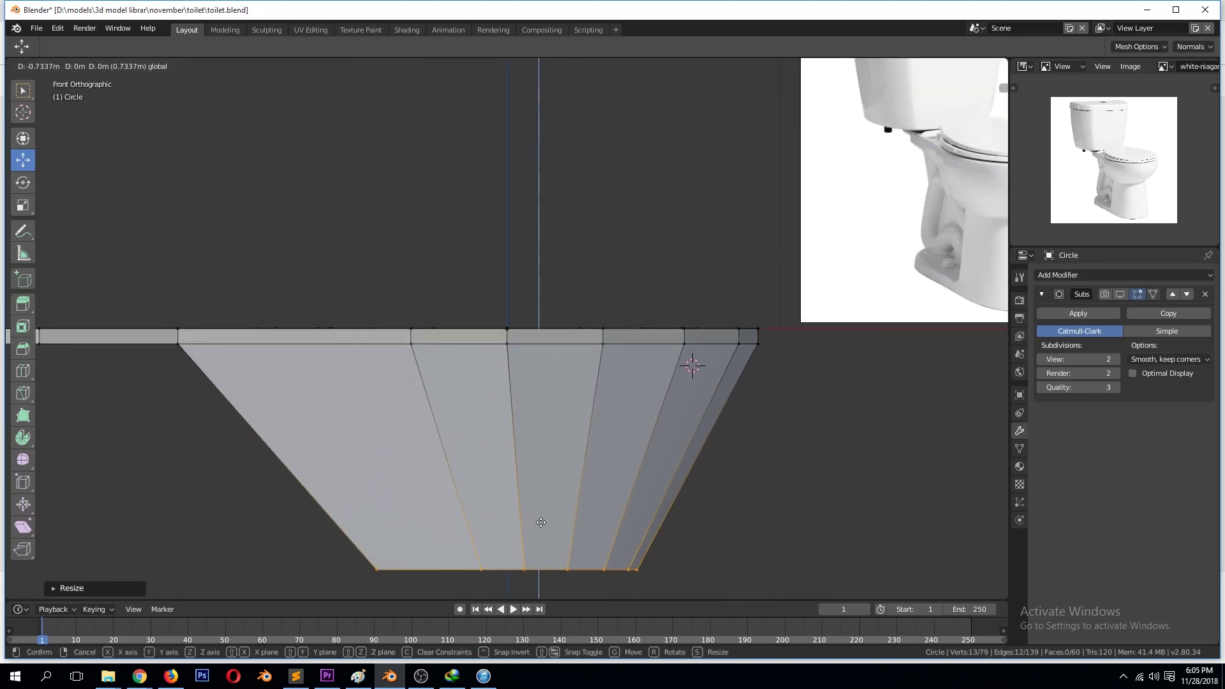
left_click(530, 523)
key("ctrl+r")
left_click(576, 452)
right_click(579, 564)
key("g")
key("Return")
key("g")
key("z")
left_click(541, 395)
Extrude the bottom loop downward and widen it into a pedestal base.
key("ctrl+b")
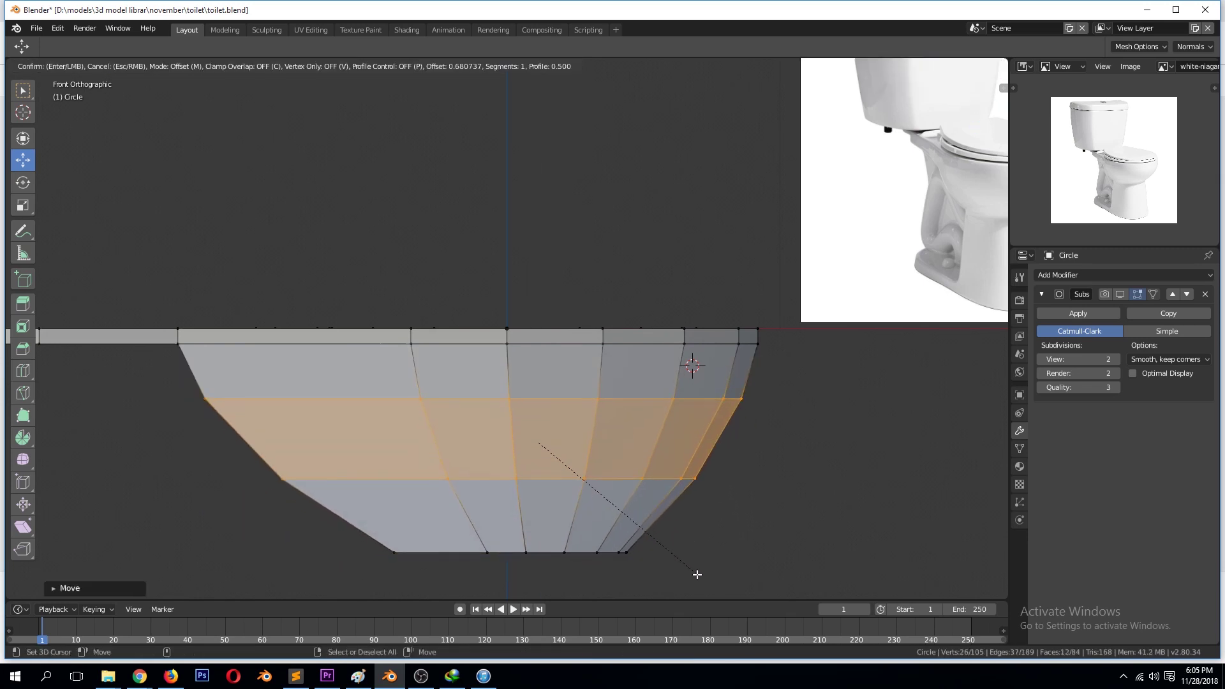
right_click(702, 583)
scroll(646, 446, "down", 2)
left_click(536, 458, "alt")
key("e")
left_click(549, 561)
key("s")
left_click(533, 511)
Lower the pedestal base and add a scaled loop cut partway up the pedestal.
scroll(530, 505, "down", 1)
left_click_drag(523, 504, 523, 549)
key("ctrl+r")
left_click(536, 498)
key("s")
left_click_drag(522, 491, 543, 540)
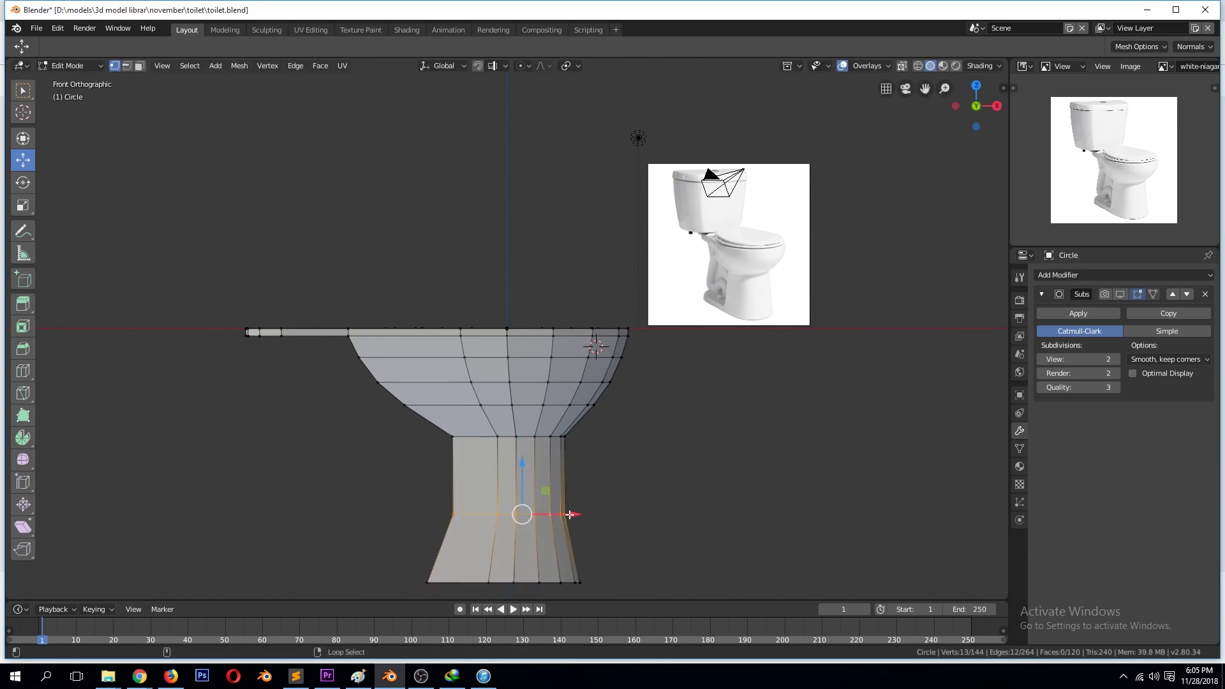
In wireframe, align the two lower-left pedestal vertices vertically and shift them sideways.
key("Tab")
key("Tab")
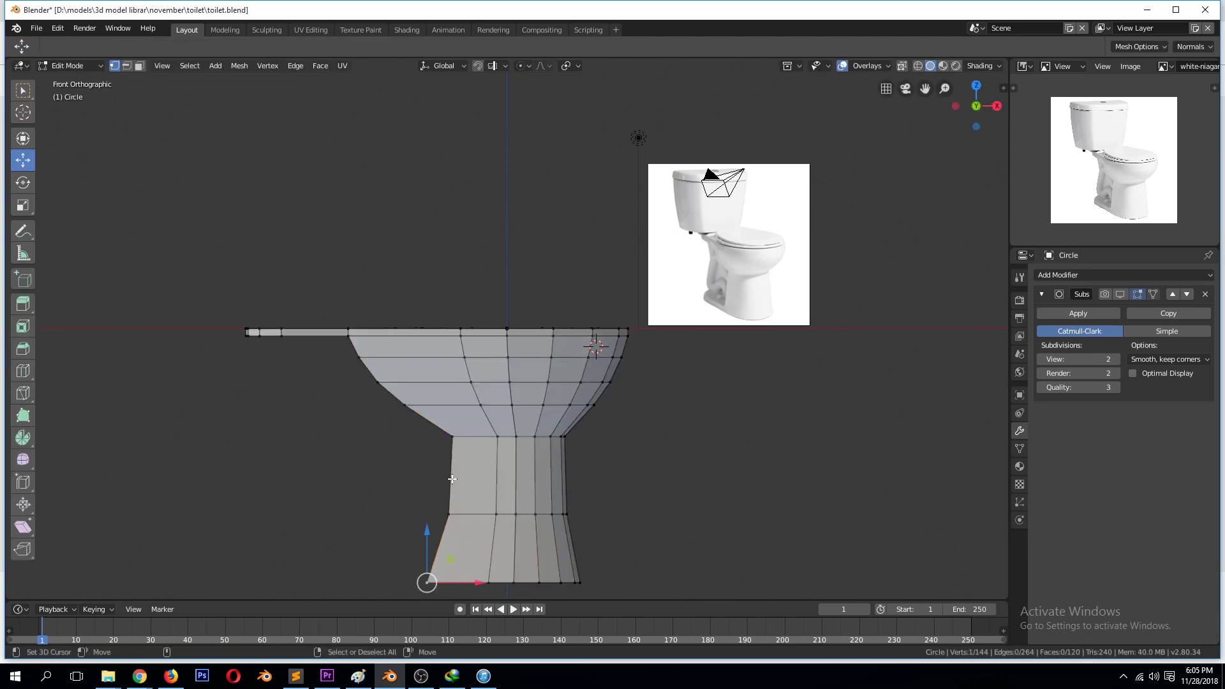
key("shift+z")
scroll(395, 441, "down", 2)
left_click_drag(402, 429, 472, 556)
key("s")
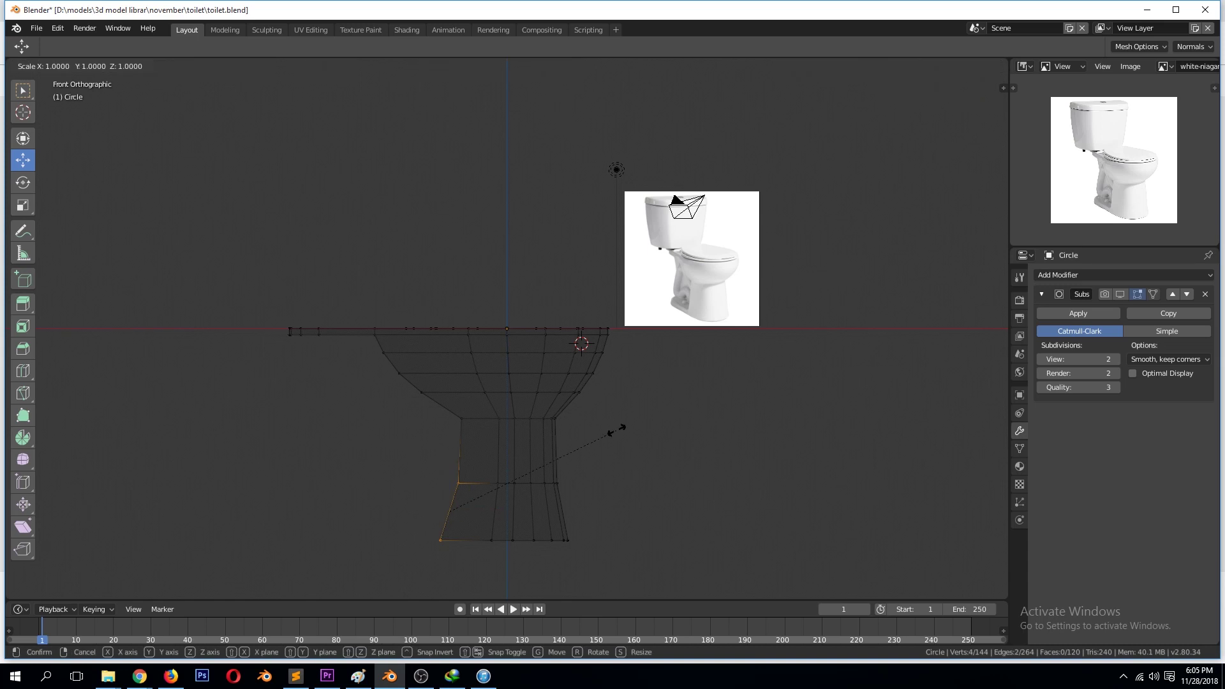
key("x")
key("0")
key("Return")
key("g")
key("x")
left_click(517, 511)
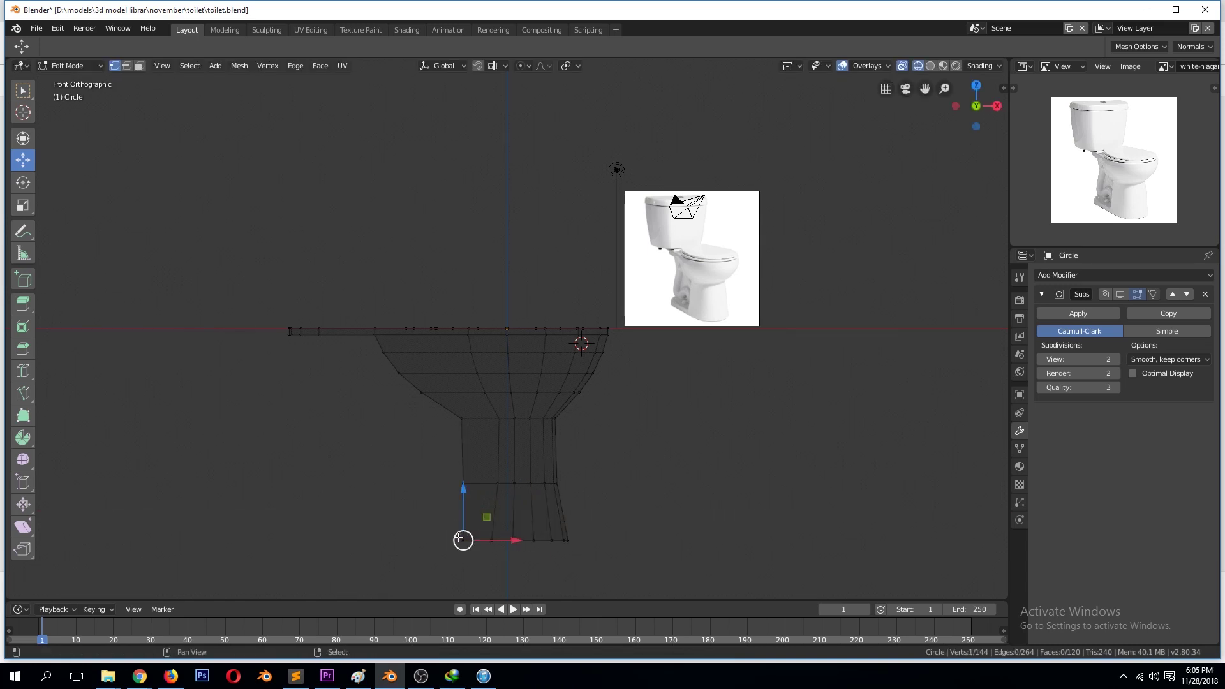
Return to solid display and review the whole toilet body in perspective.
key("Tab")
key("shift+z")
mouse_move(612, 539)
middle_mouse_down()
mouse_move(645, 580)
mouse_move(719, 506)
mouse_move(547, 382)
mouse_move(535, 318)
middle_mouse_up()
key("Tab")
scroll(536, 317, "up", 3)
Select the path of vertices along the top of the rim's rounded end.
left_click(507, 390, "ctrl")
middle_click_drag(507, 390, 464, 318)
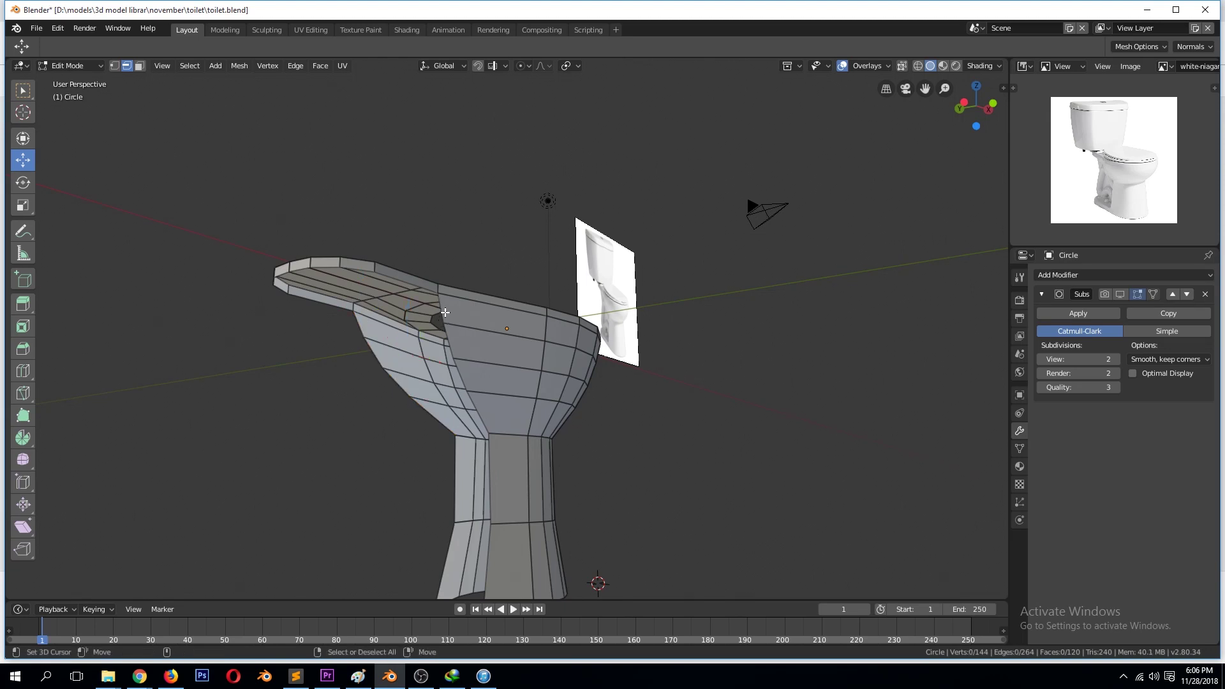
middle_click_drag(445, 312, 574, 332)
key("KP_3")
left_click(752, 333)
left_click(410, 334, "ctrl")
scroll(669, 334, "up", 3)
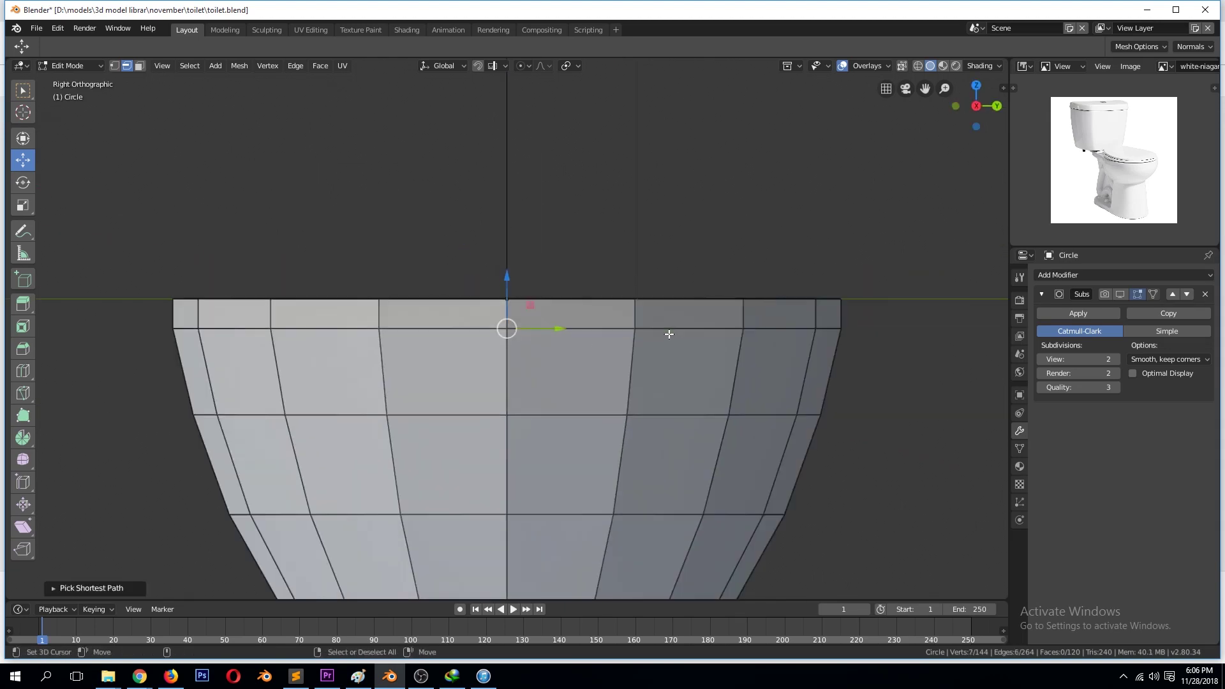
key("KP_1")
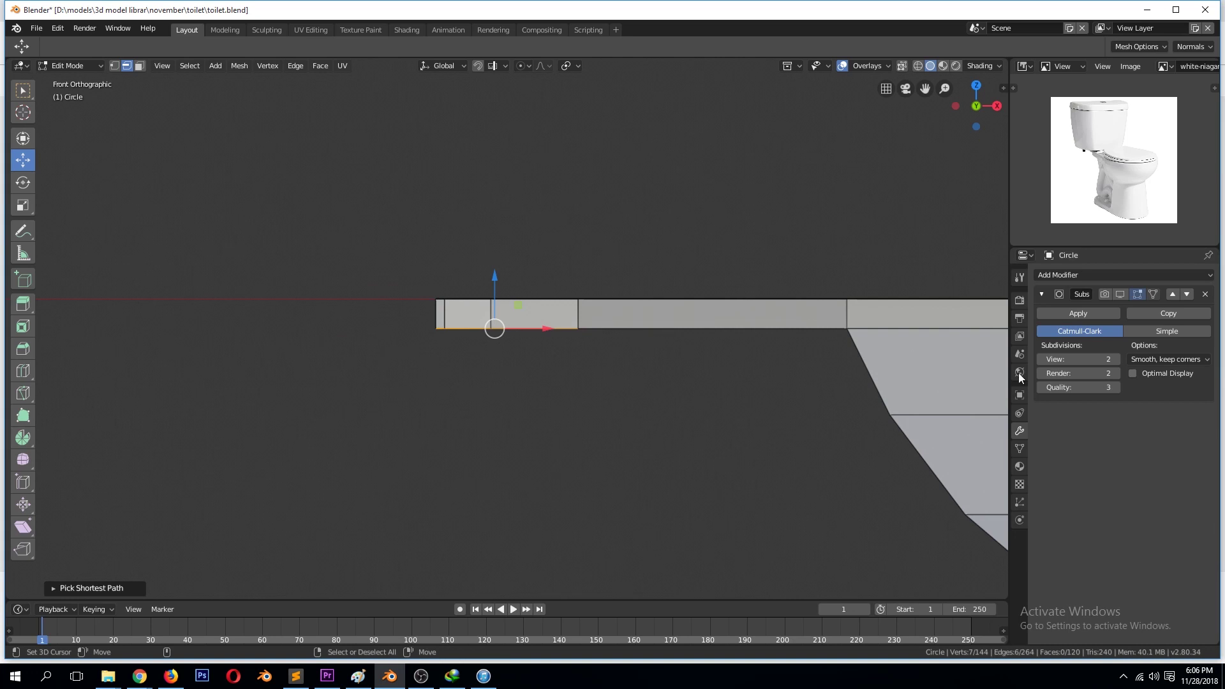
key("KP_7")
key("shift+z")
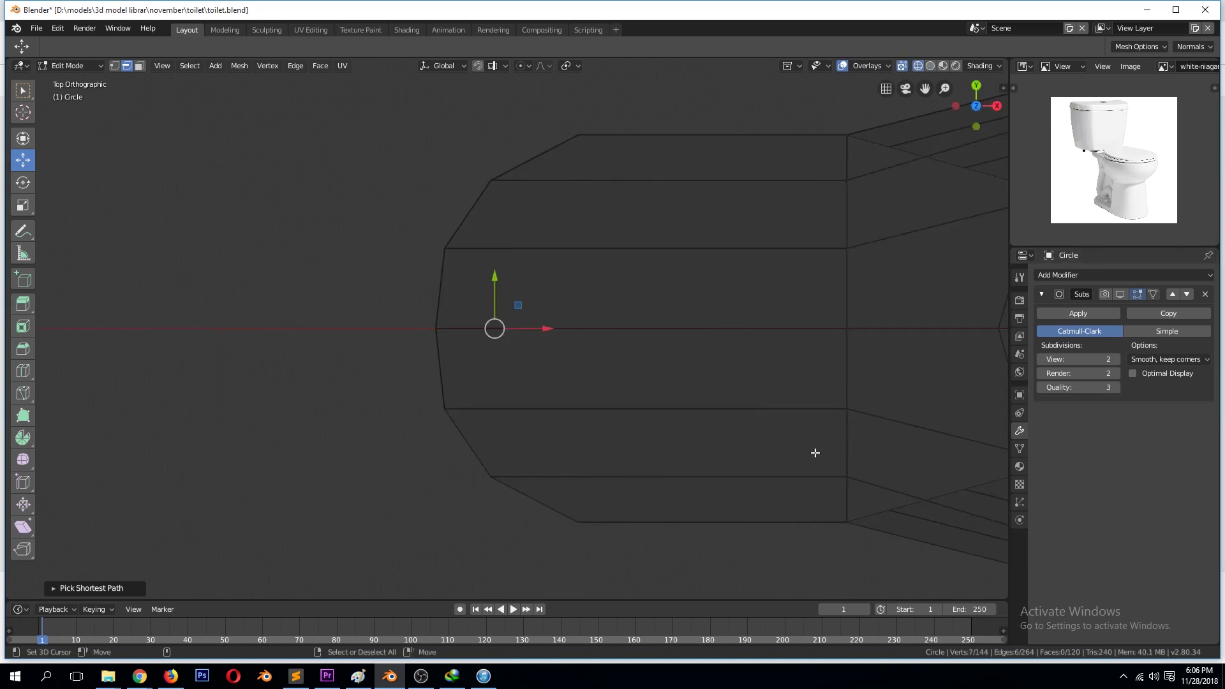
Extrude the rim edge and scale it inward to form an inner ledge.
key("e")
key("s")
left_click(761, 419)
left_click_drag(547, 334, 568, 331)
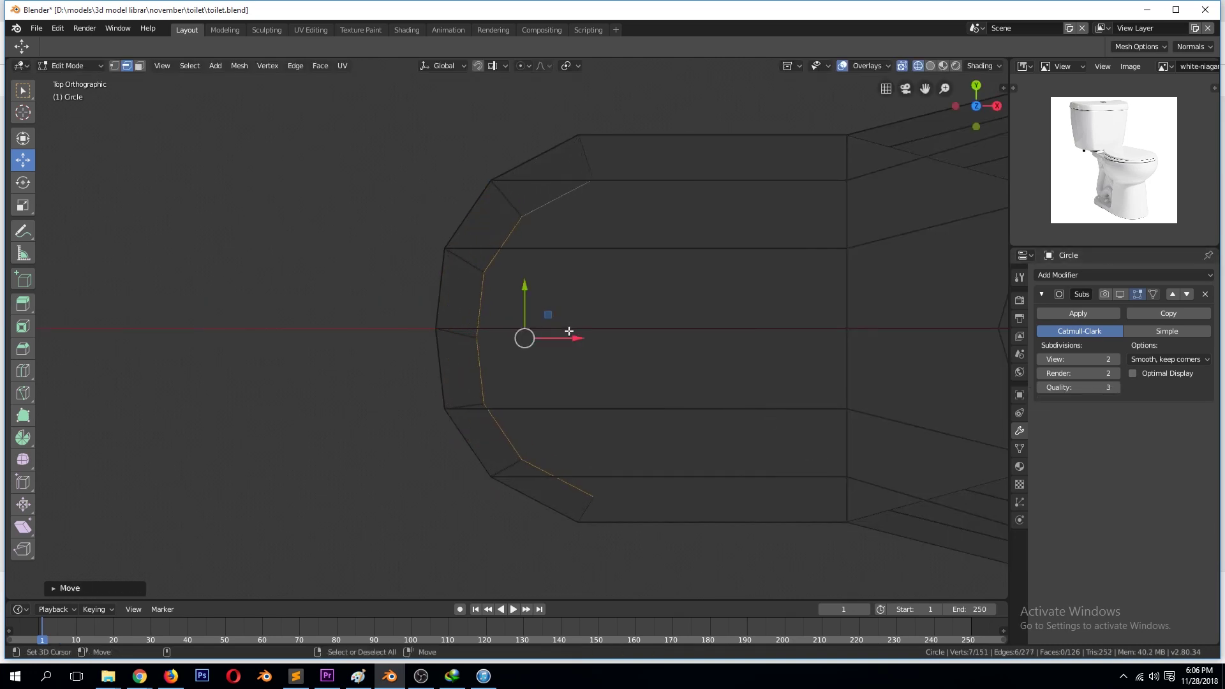
key("s")
key("Escape")
key("s")
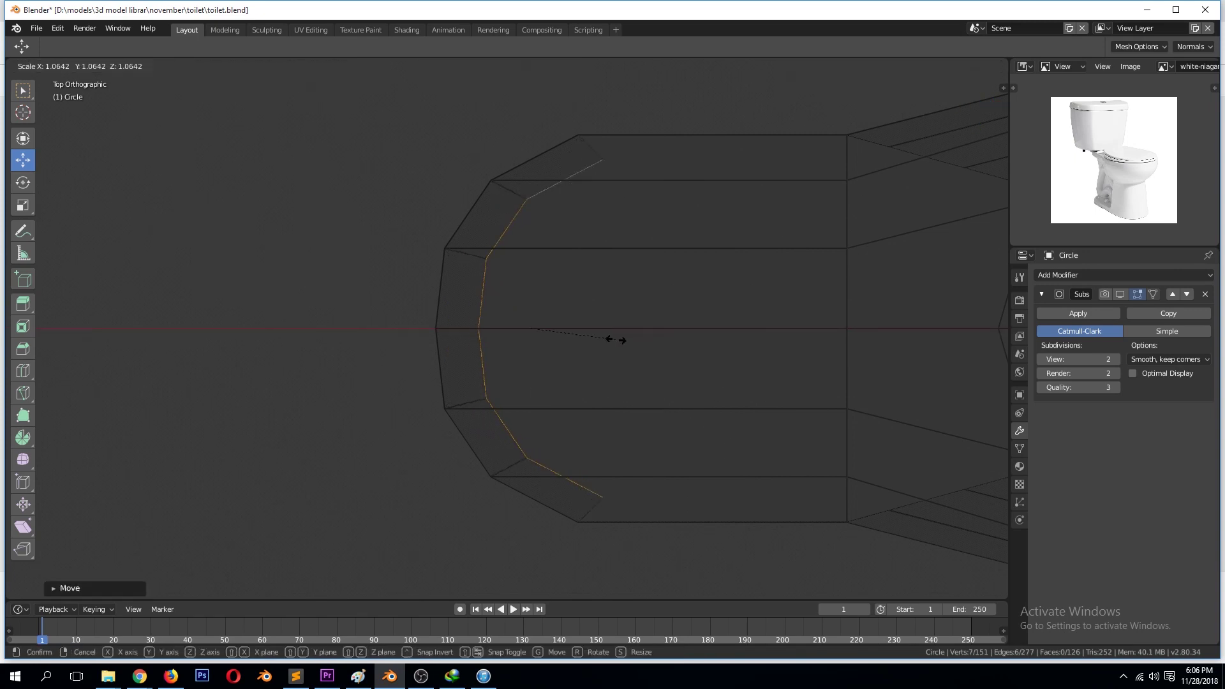
left_click(614, 340)
middle_click_drag(614, 339, 680, 353)
Box-select the upper half of the mesh in top view and delete its vertices.
key("z")
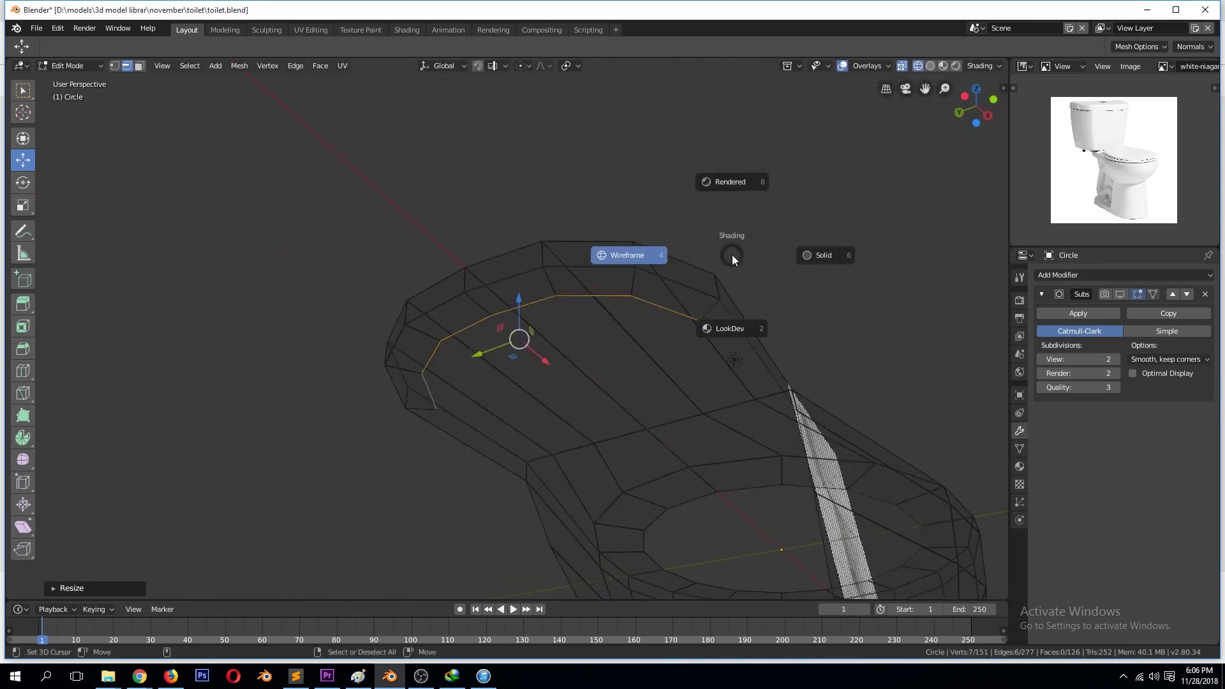
left_click(821, 254)
mouse_move(820, 254)
middle_mouse_down()
mouse_move(796, 530)
mouse_move(774, 506)
middle_mouse_up()
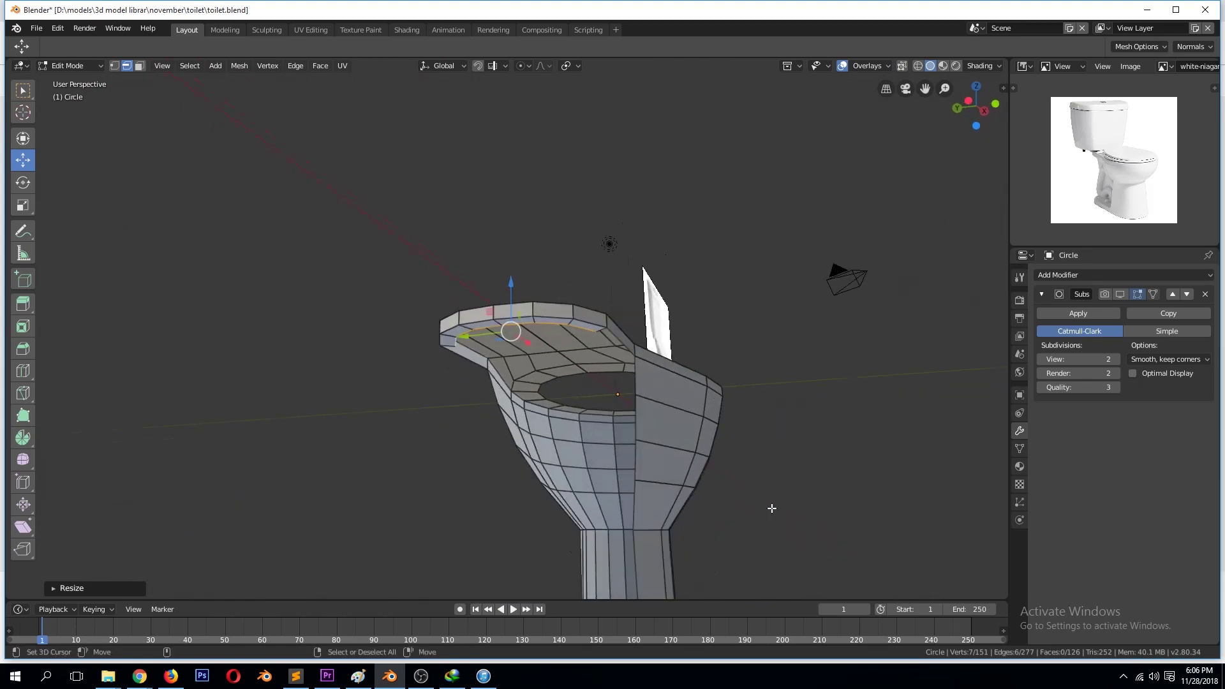
key("KP_7")
key("z")
left_click_drag(376, 172, 951, 323)
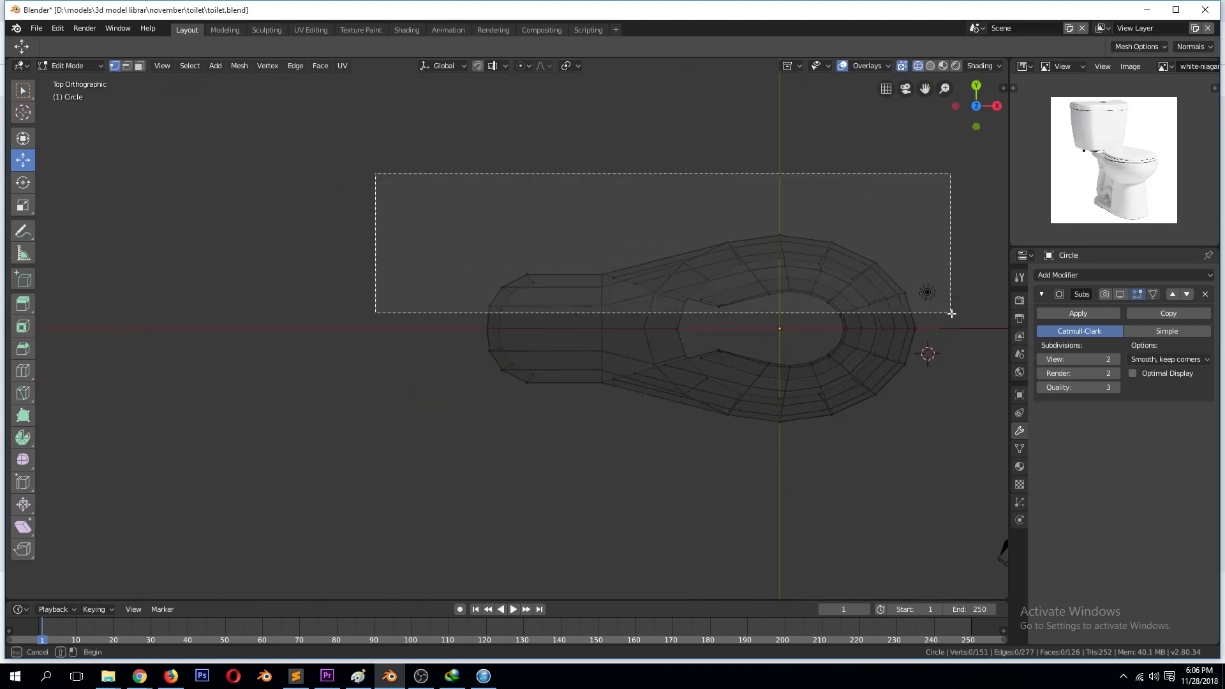
key("x")
left_click(944, 274)
Add a Mirror modifier and move it above the Subdivision Surface modifier.
key("Tab")
left_click(1085, 275)
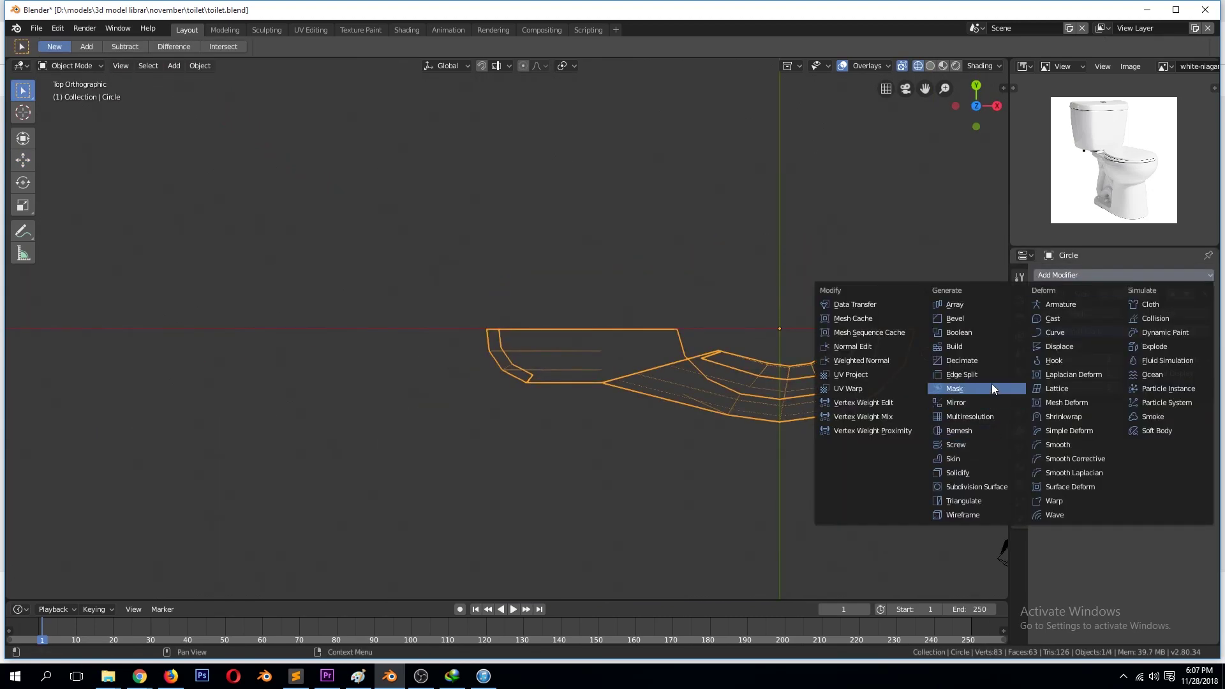
left_click(999, 402)
left_click(1173, 414)
Switch the Mirror axis from X to Y and enable Clipping.
left_click(1042, 345)
left_click(1043, 359)
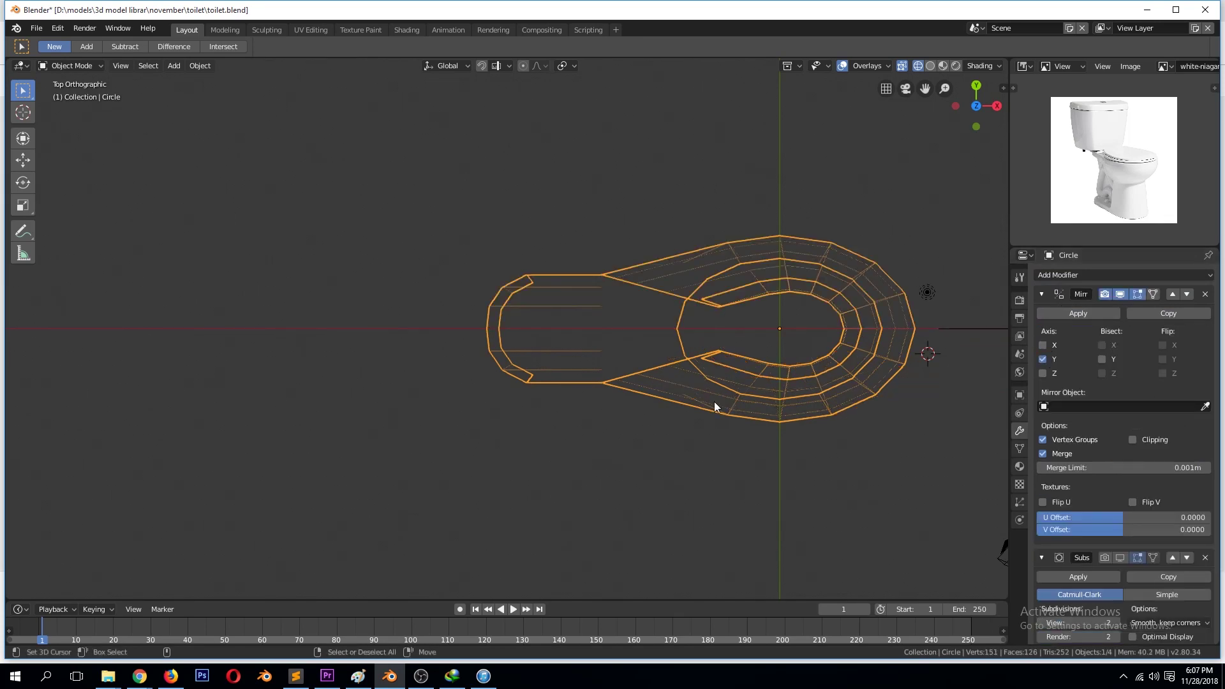
key("z")
middle_click_drag(714, 401, 818, 409)
key("Tab")
left_click(1133, 439)
scroll(621, 454, "up", 1)
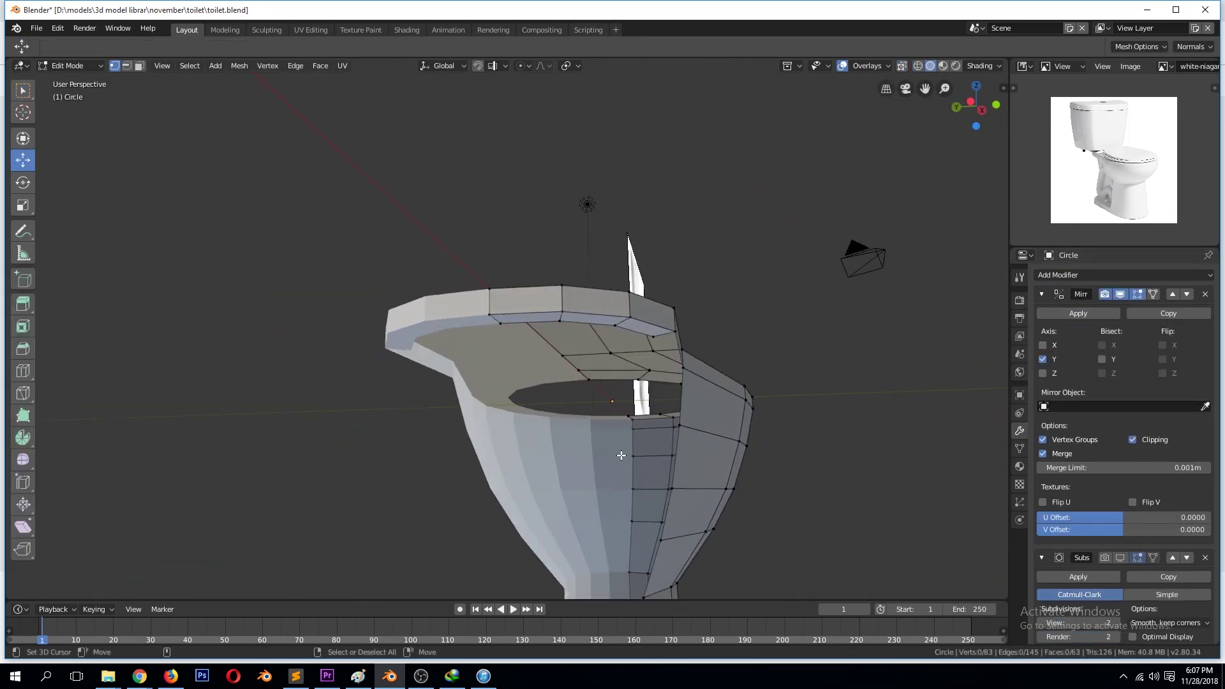
scroll(635, 549, "down", 4)
scroll(614, 535, "up", 4)
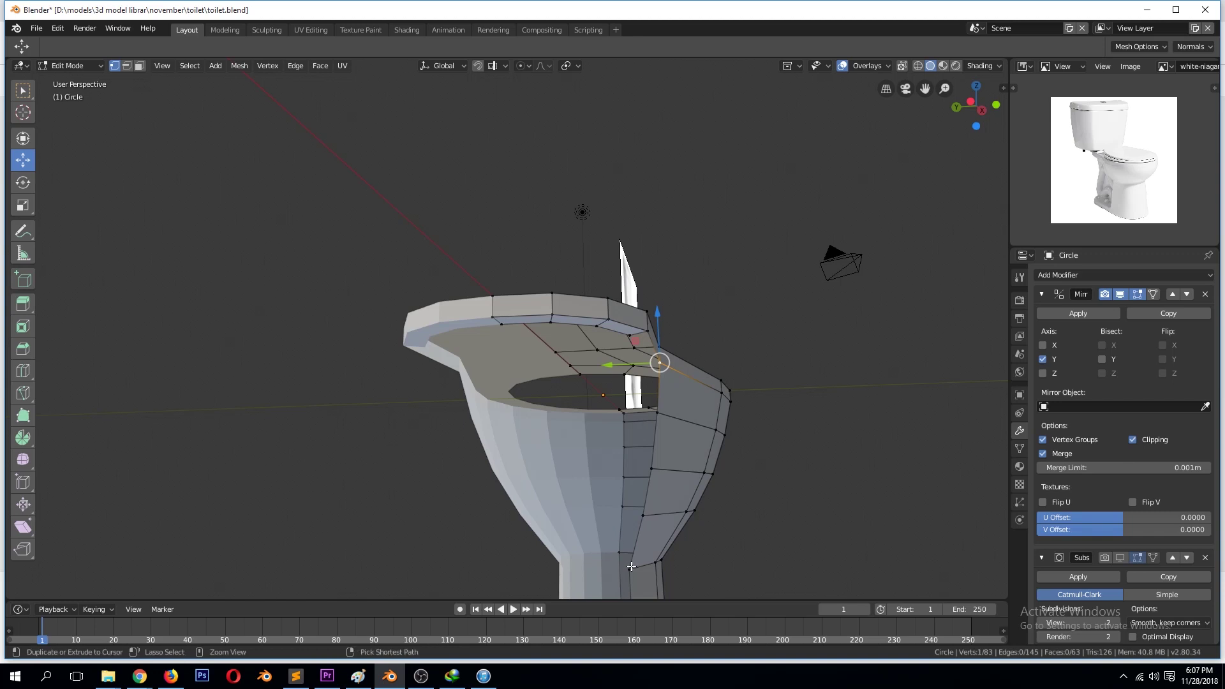
Move the selected bowl-rim vertices into a new position in Front view.
key("g")
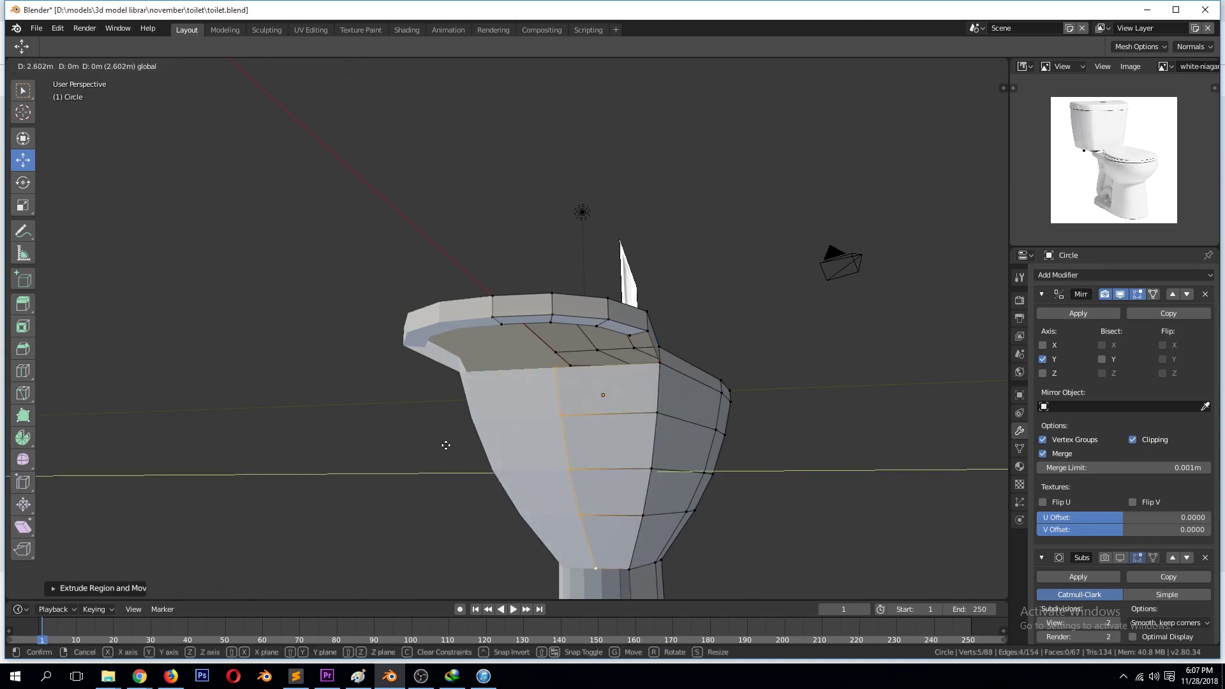
left_click(446, 446)
key("KP_1")
key("g")
left_click(815, 439)
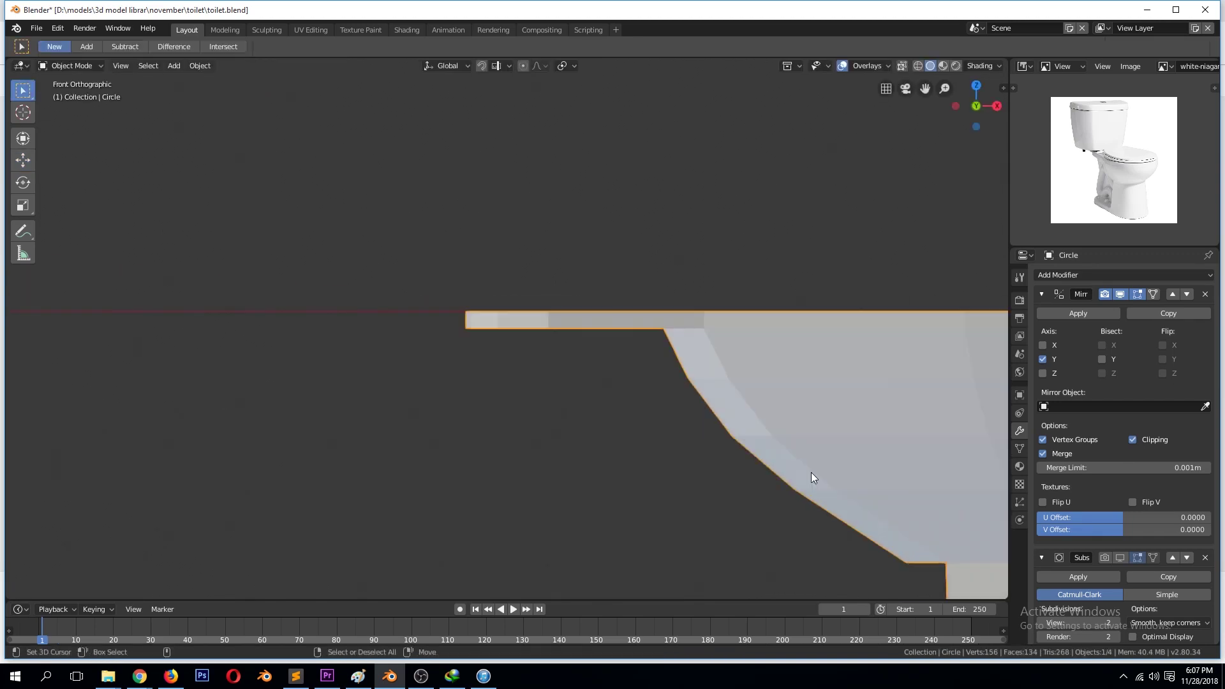
middle_click_drag(810, 472, 892, 446)
key("KP_1")
scroll(780, 417, "up", 1)
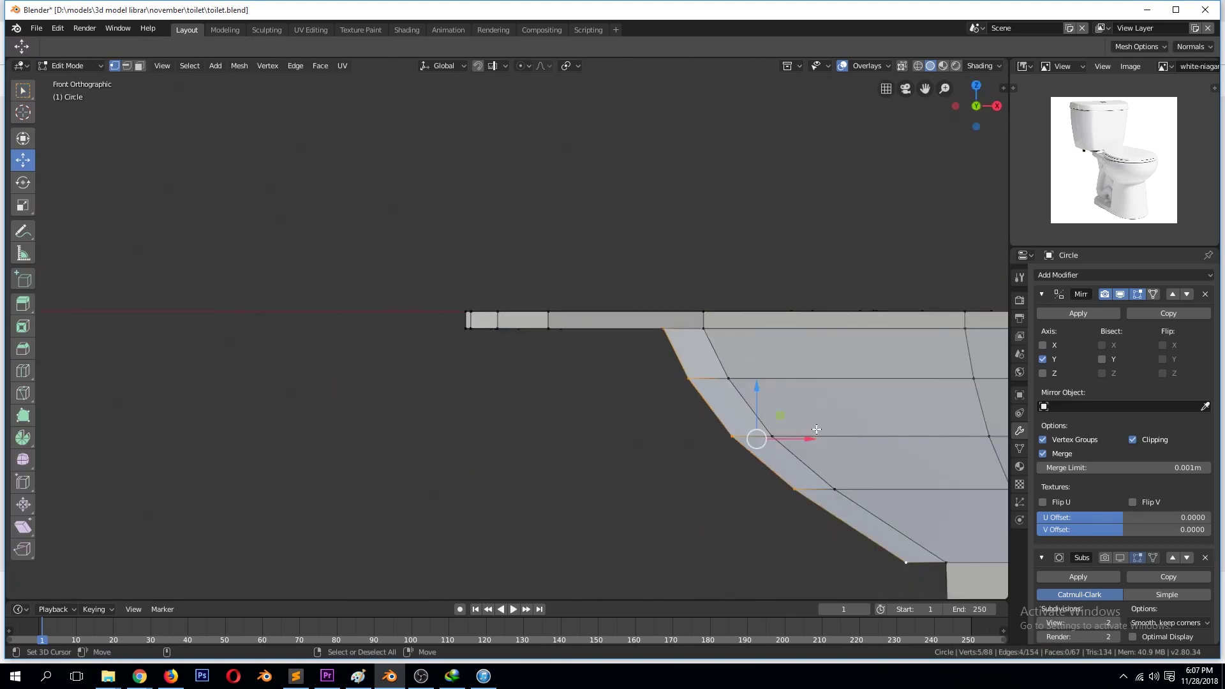
Box-select the bowl's left side in wireframe and scale it along X.
key("g")
left_click(707, 438)
key("shift+z")
left_click_drag(606, 271, 801, 514)
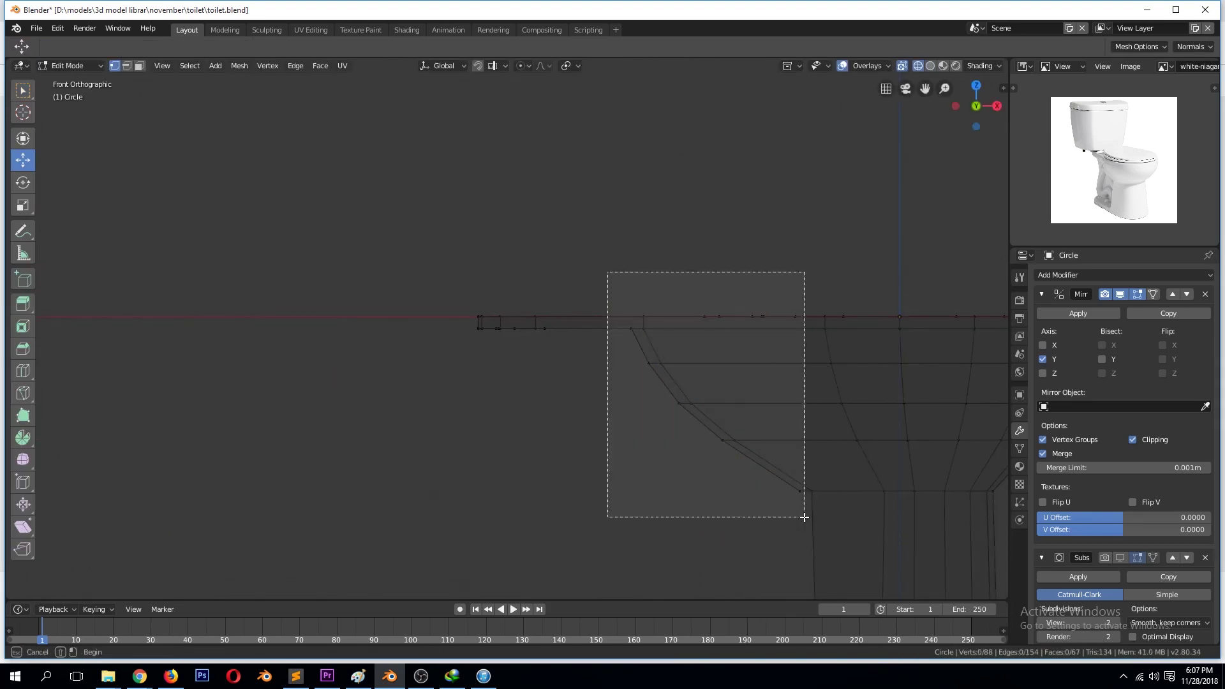
middle_click_drag(902, 419, 753, 411)
key("KP_1")
scroll(889, 443, "down", 3)
scroll(943, 391, "up", 3)
key("s")
key("x")
left_click(855, 380)
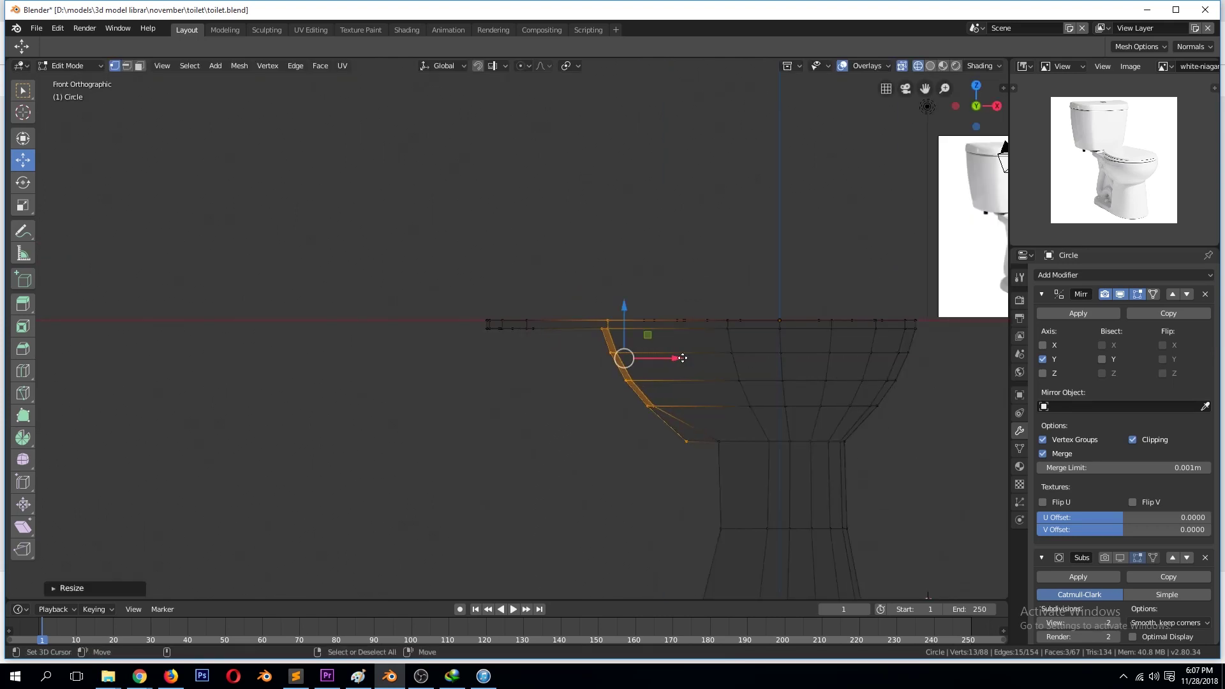
Add a loop cut near the bowl's rim.
key("alt+a")
key("shift+z")
middle_click_drag(854, 381, 784, 376)
scroll(857, 380, "up", 3)
left_click(643, 345)
key("x")
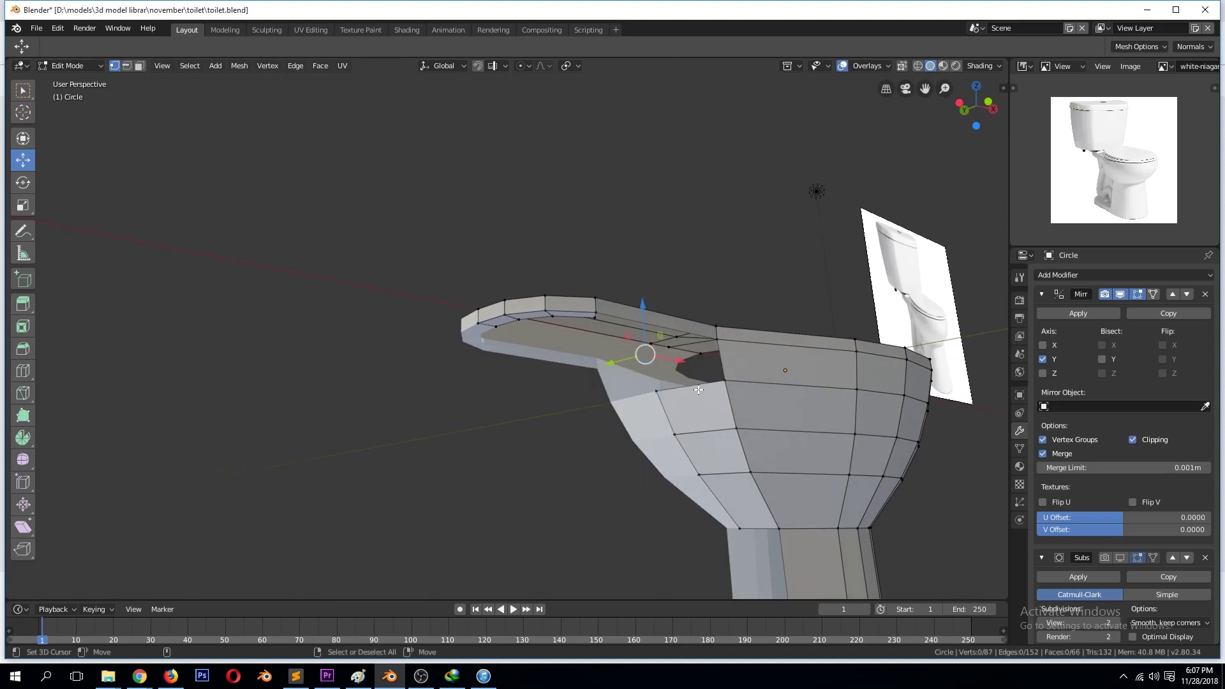
key("ctrl+r")
left_click(700, 400)
Select the bowl's front faces and extrude a new vertex out to the left.
key("3")
left_click(698, 420)
left_click(744, 500, "ctrl")
key("KP_1")
left_click_drag(824, 441, 820, 441)
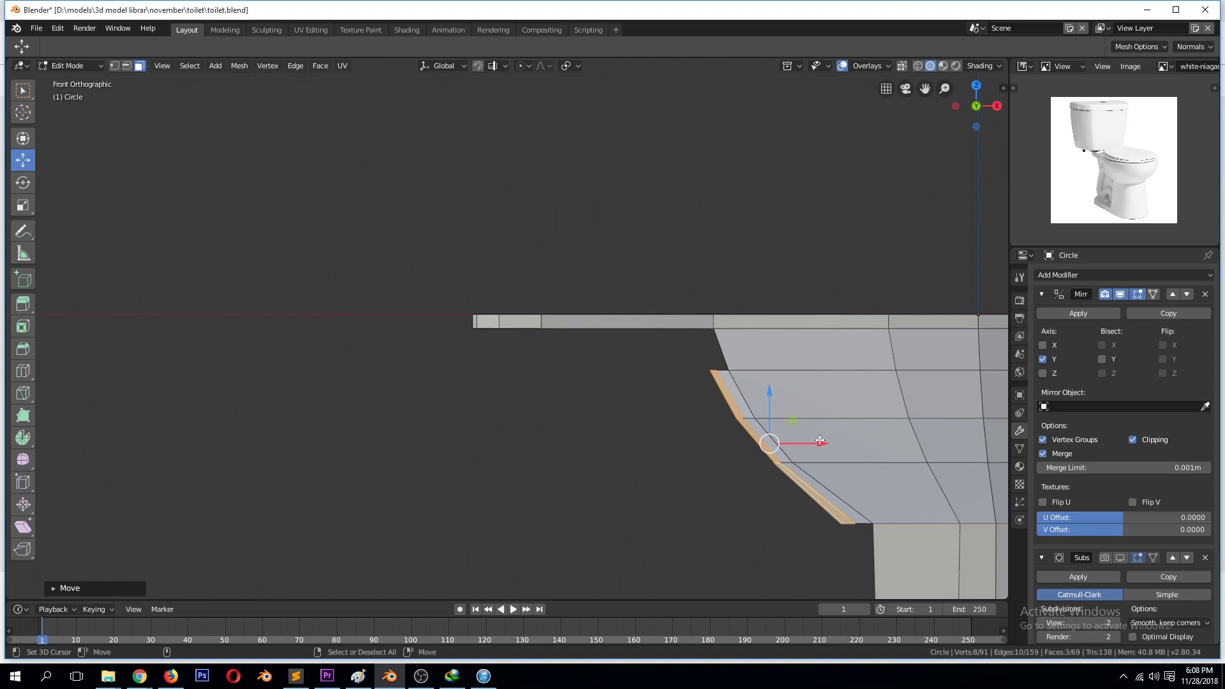
scroll(807, 453, "up", 1)
left_click_drag(750, 376, 750, 413)
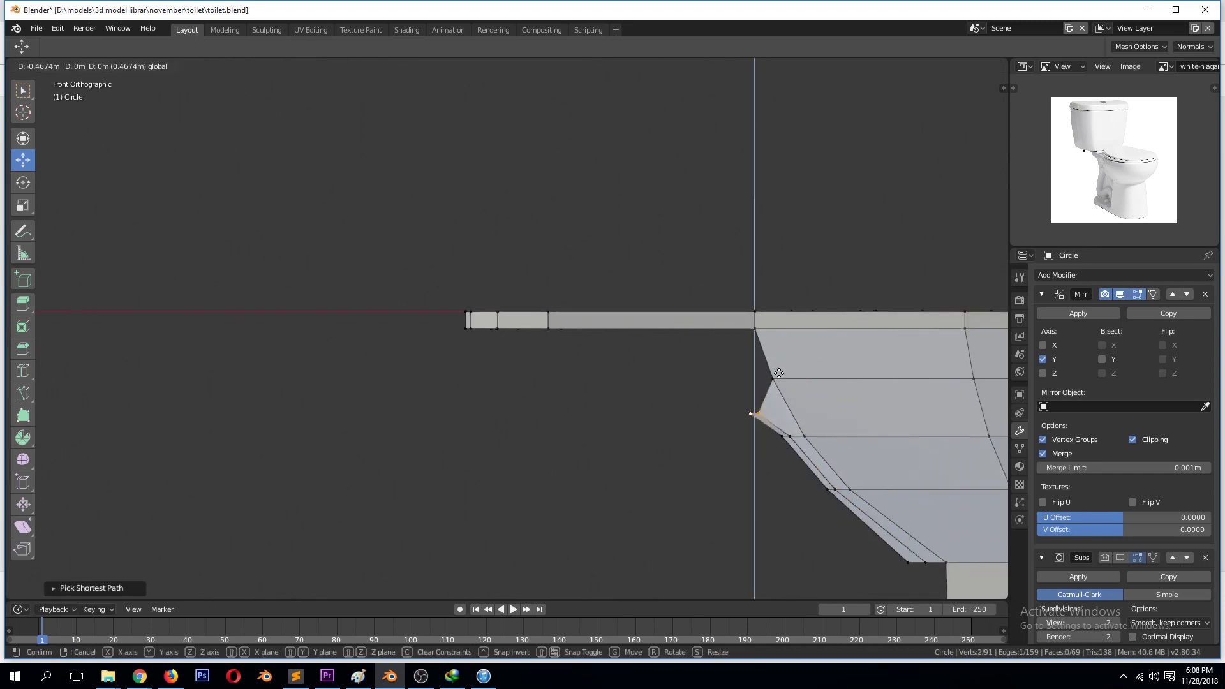
key("e")
left_click(540, 414)
left_click_drag(593, 414, 658, 414)
Raise the vertex pair and extrude two more segments leftward.
key("g")
left_click(711, 359)
key("e")
left_click(634, 358)
key("e")
left_click(523, 375)
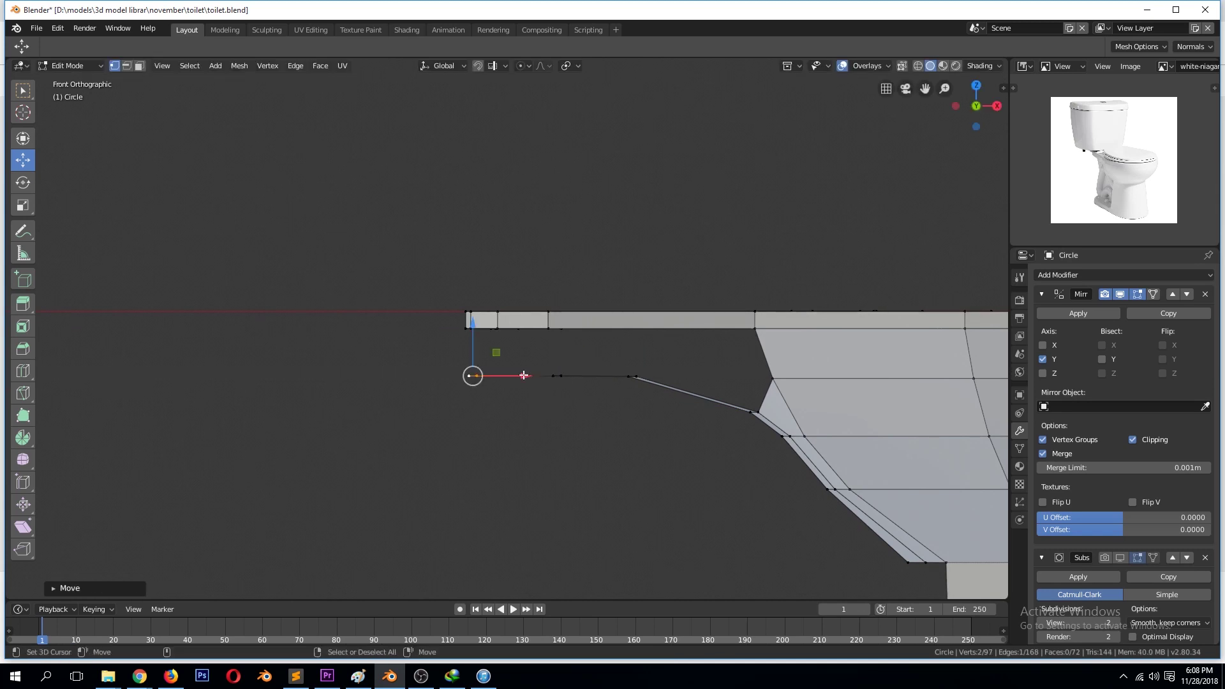
middle_click_drag(524, 375, 664, 414)
left_click(663, 415, "ctrl")
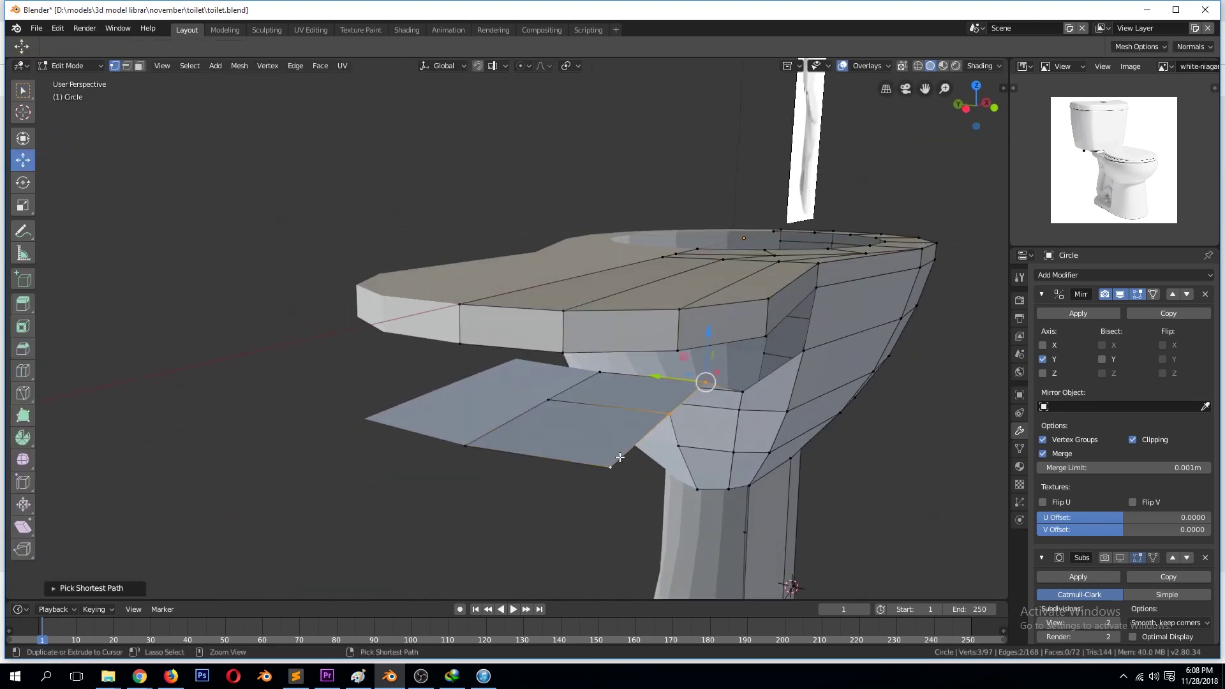
Move the flap's edges along the Y axis.
key("2")
key("g")
key("y")
left_click(534, 348)
middle_click_drag(533, 348, 612, 383)
Delete the stray side flap under the rear ledge.
key("a")
key("Tab")
mouse_move(729, 434)
middle_mouse_down()
mouse_move(683, 548)
mouse_move(698, 411)
mouse_move(740, 409)
middle_mouse_up()
key("Tab")
key("alt+a")
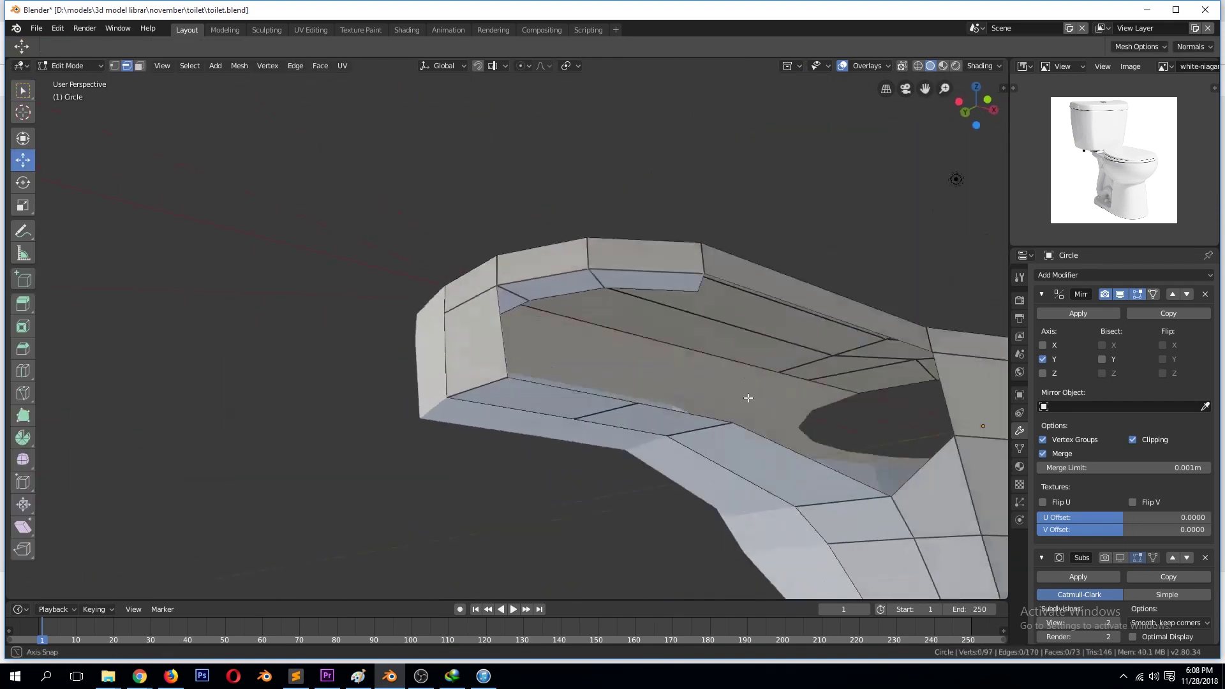
key("x")
left_click(450, 378)
Fill the gap under the ledge with a new face.
mouse_move(451, 377)
middle_mouse_down()
mouse_move(530, 314)
mouse_move(602, 420)
middle_mouse_up()
key("f")
key("KP_7")
key("z")
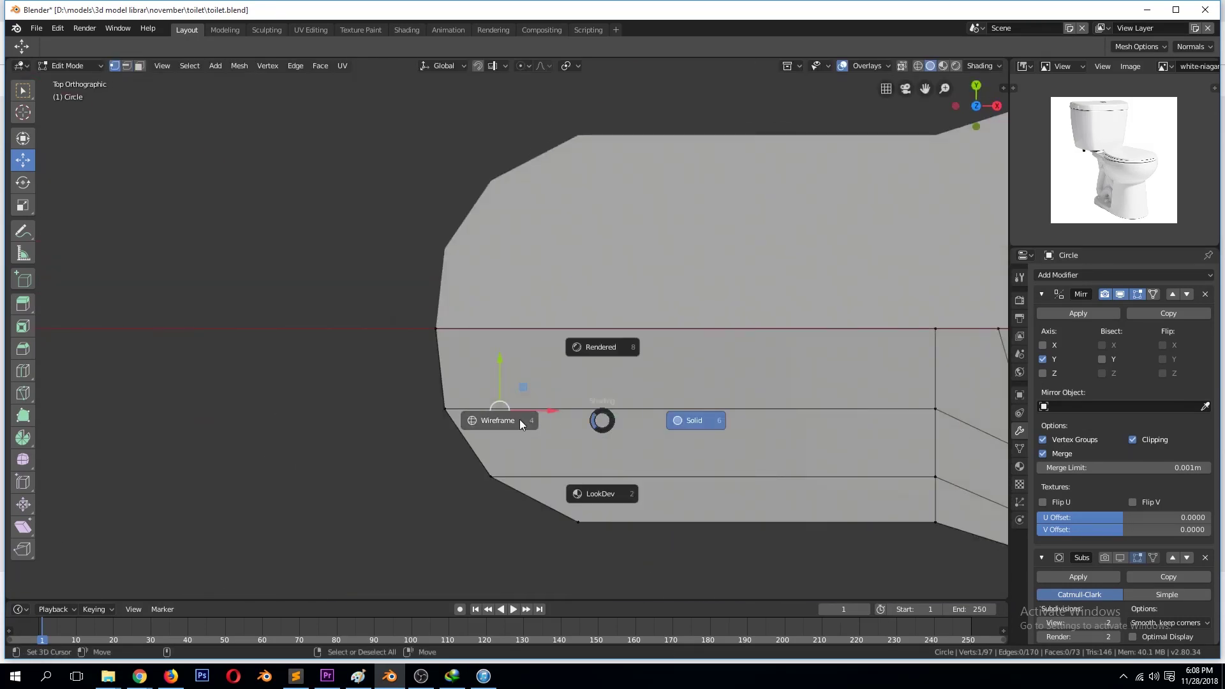
left_click(519, 419)
Slide the selected vertices along Y in three moves from the top wireframe view.
key("g")
key("y")
left_click(523, 354)
key("g")
key("y")
left_click(507, 361)
key("g")
key("y")
left_click(493, 361)
key("shift+z")
mouse_move(691, 481)
middle_mouse_down()
mouse_move(801, 309)
mouse_move(691, 304)
mouse_move(771, 437)
mouse_move(812, 439)
middle_mouse_up()
Reposition the selected edges and fill the hole with a face.
key("2")
mouse_move(762, 403)
middle_mouse_down()
mouse_move(793, 342)
mouse_move(848, 349)
middle_mouse_up()
key("g")
left_click(793, 342)
key("f")
middle_click_drag(765, 486, 574, 408)
Add an edge loop across the ledge and fill a new face in the rim.
key("ctrl+r")
left_click(539, 384)
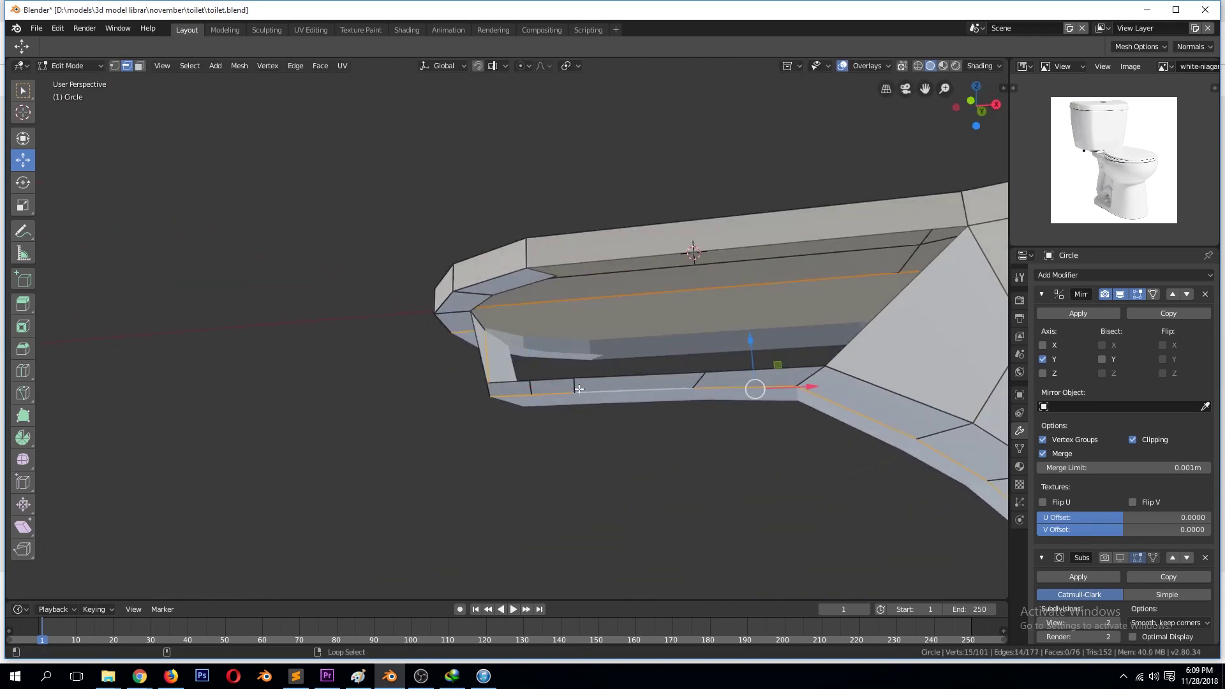
left_click(607, 384)
middle_click_drag(569, 386, 530, 280)
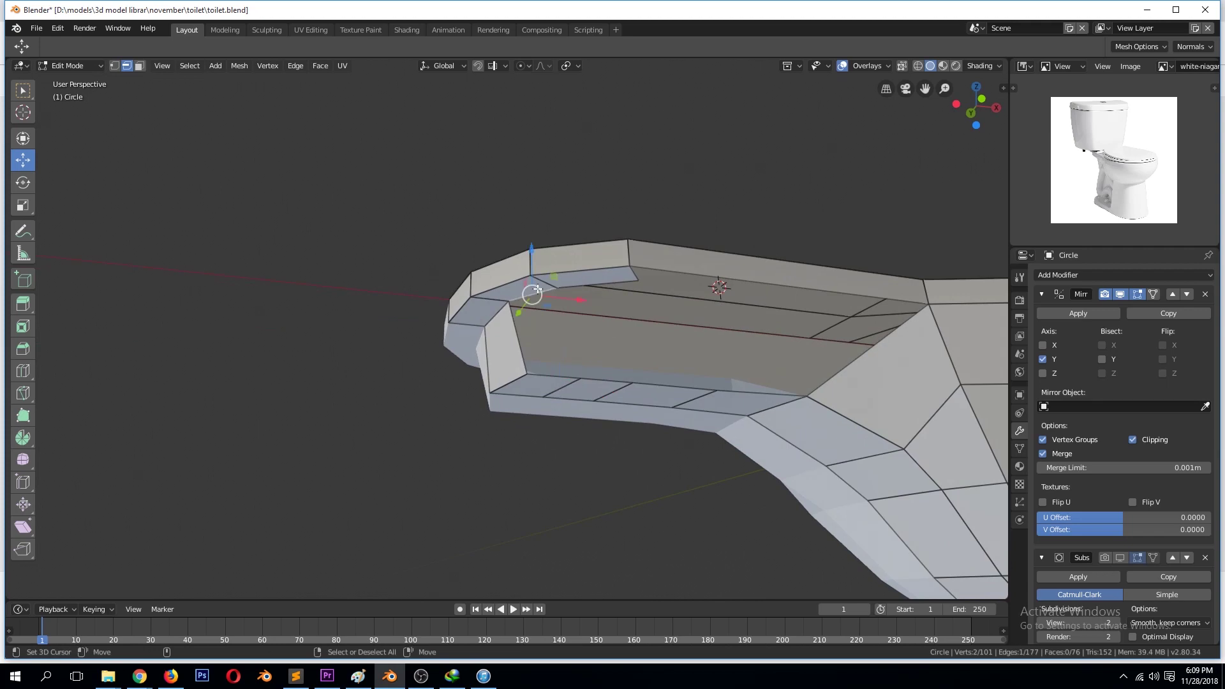
left_click(565, 312, "alt")
key("f")
Delete the stray edge near the rim and fill the inner rim gap.
middle_click_drag(605, 380, 864, 271)
key("alt+a")
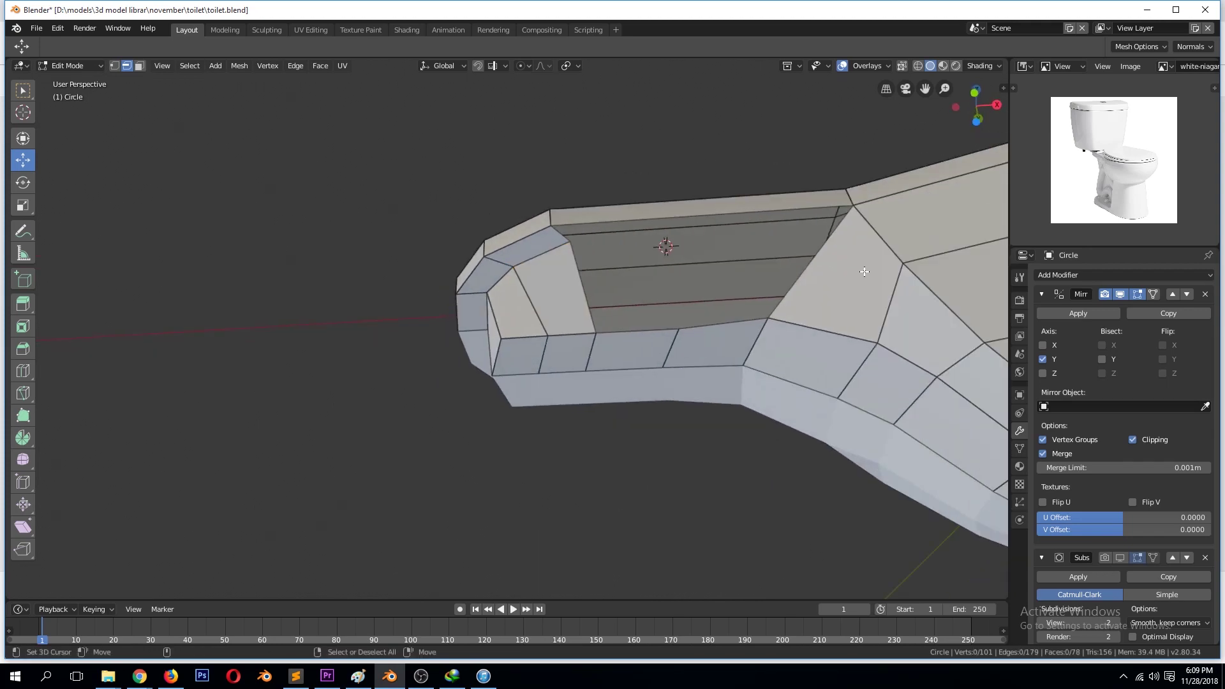
key("x")
left_click(665, 400)
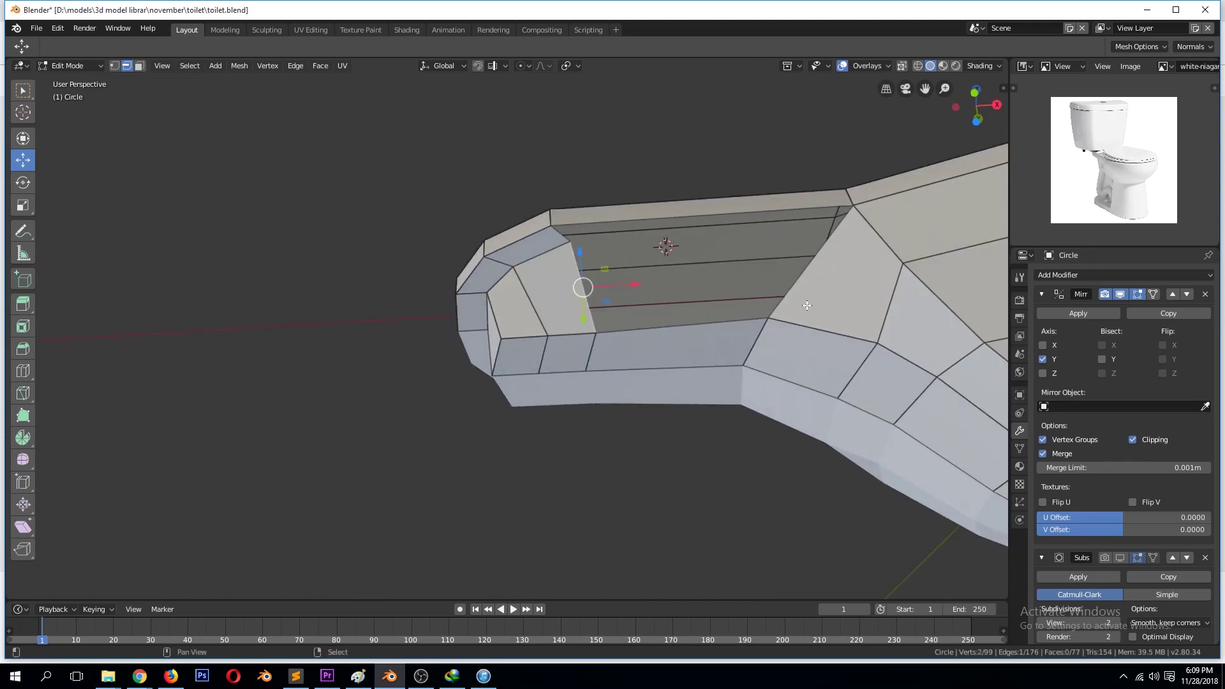
key("f")
key("alt+a")
mouse_move(724, 234)
middle_mouse_down()
mouse_move(685, 221)
mouse_move(750, 242)
middle_mouse_up()
Subdivide the selected rim edge.
key("1")
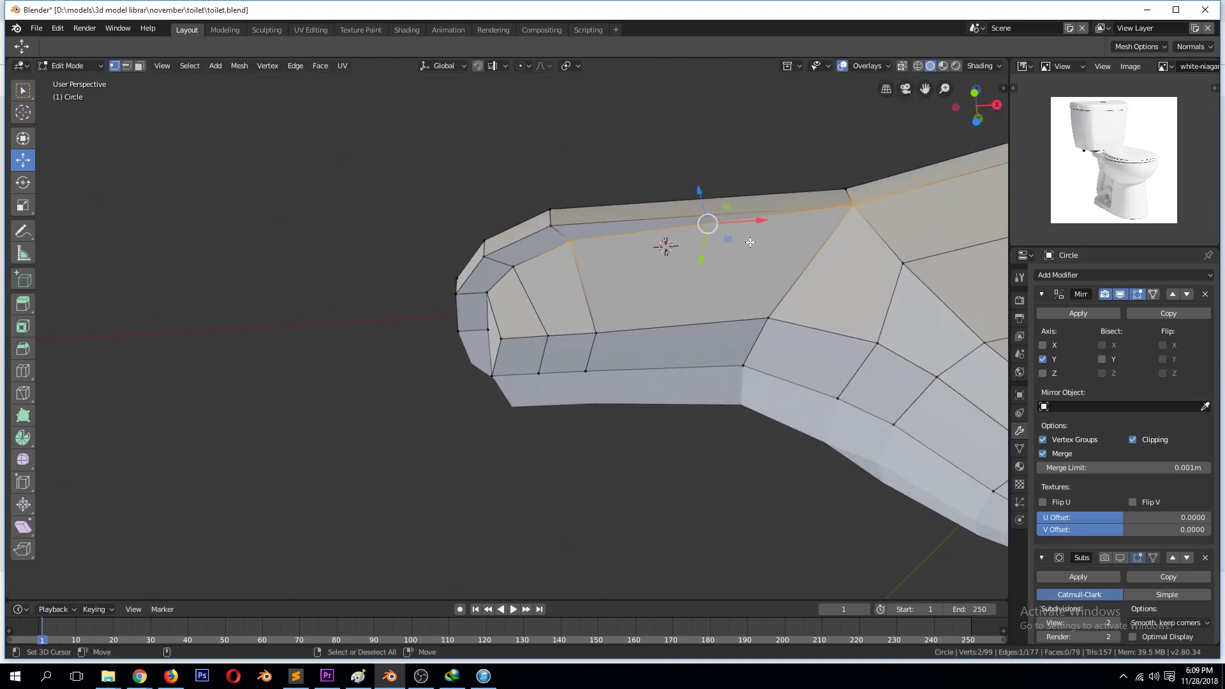
right_click(744, 245)
left_click(741, 246)
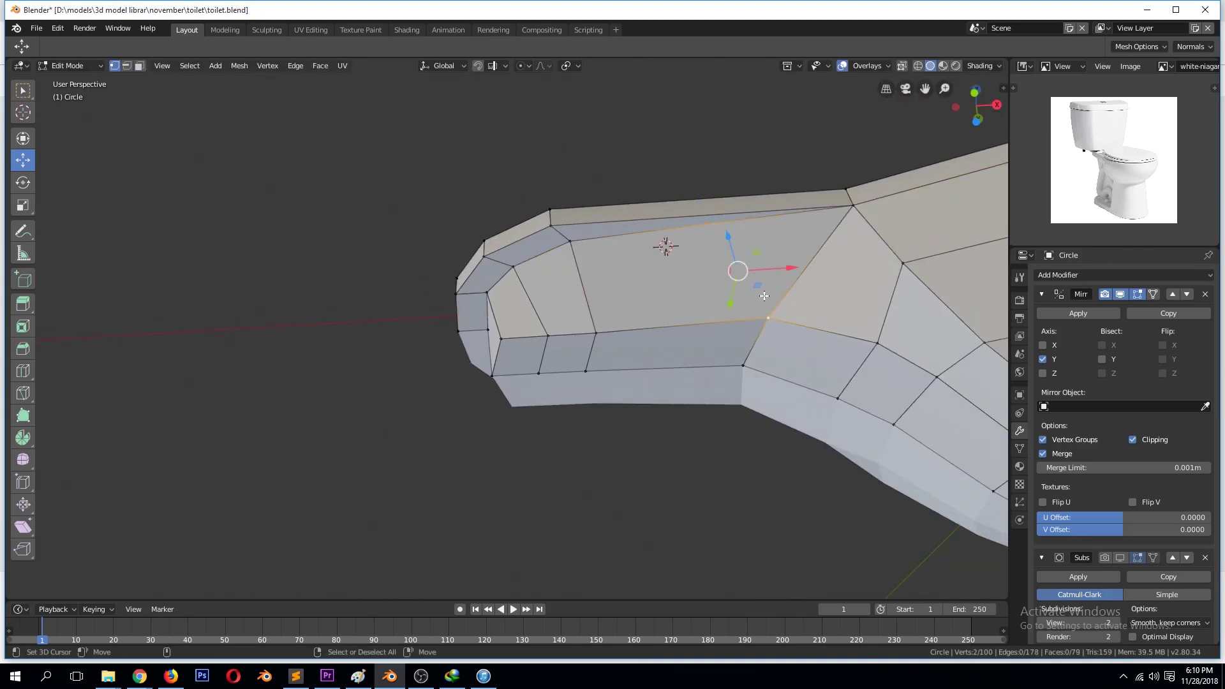
key("KP_7")
Move the ledge's new middle vertex into place using see-through display.
left_click(690, 450)
key("alt+z")
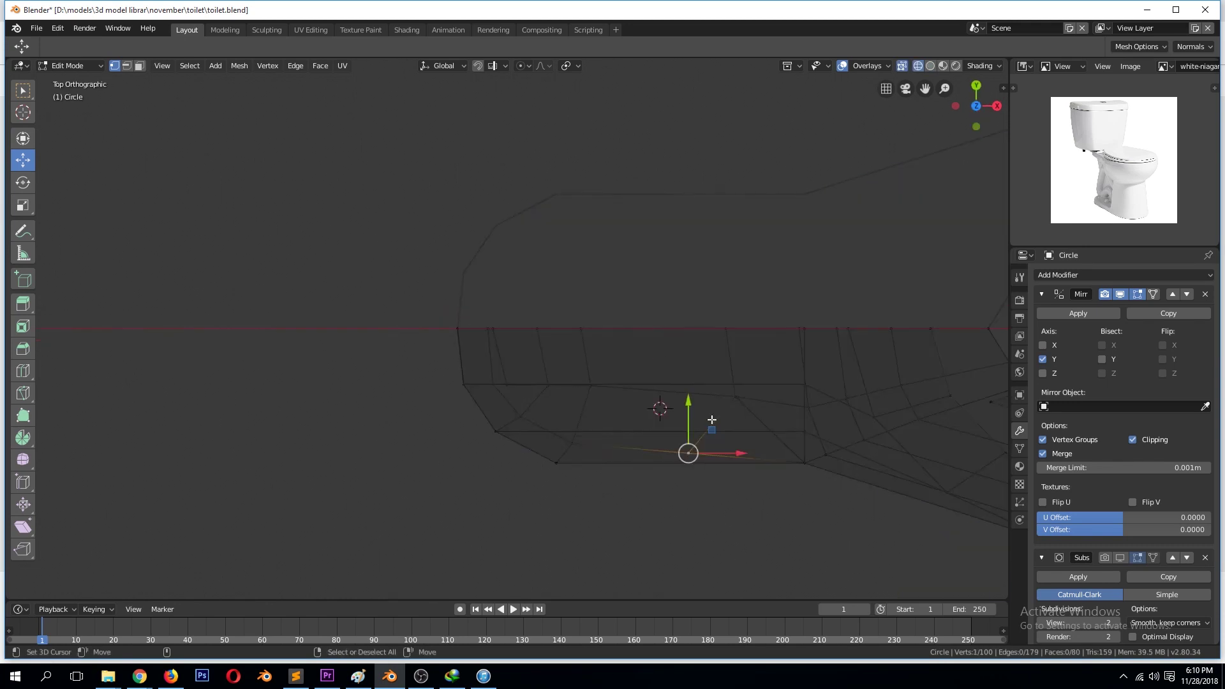
key("g")
left_click(846, 416)
key("z")
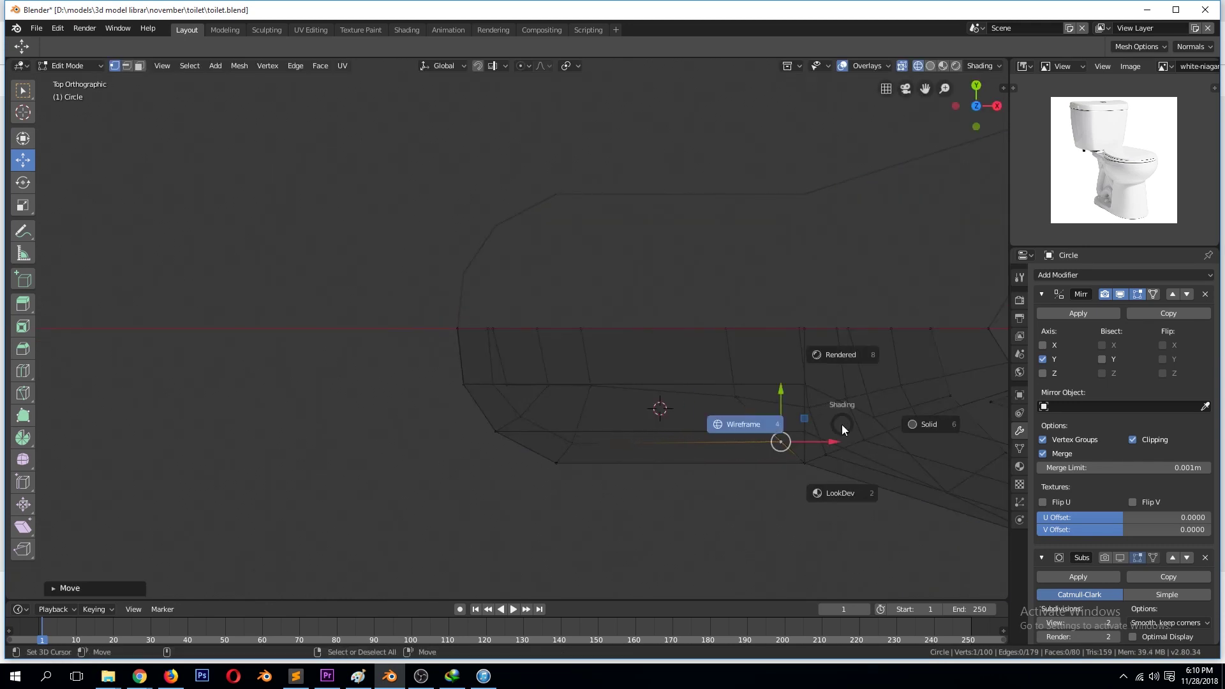
left_click(925, 423)
middle_click_drag(924, 423, 844, 235)
middle_click_drag(844, 238, 832, 284)
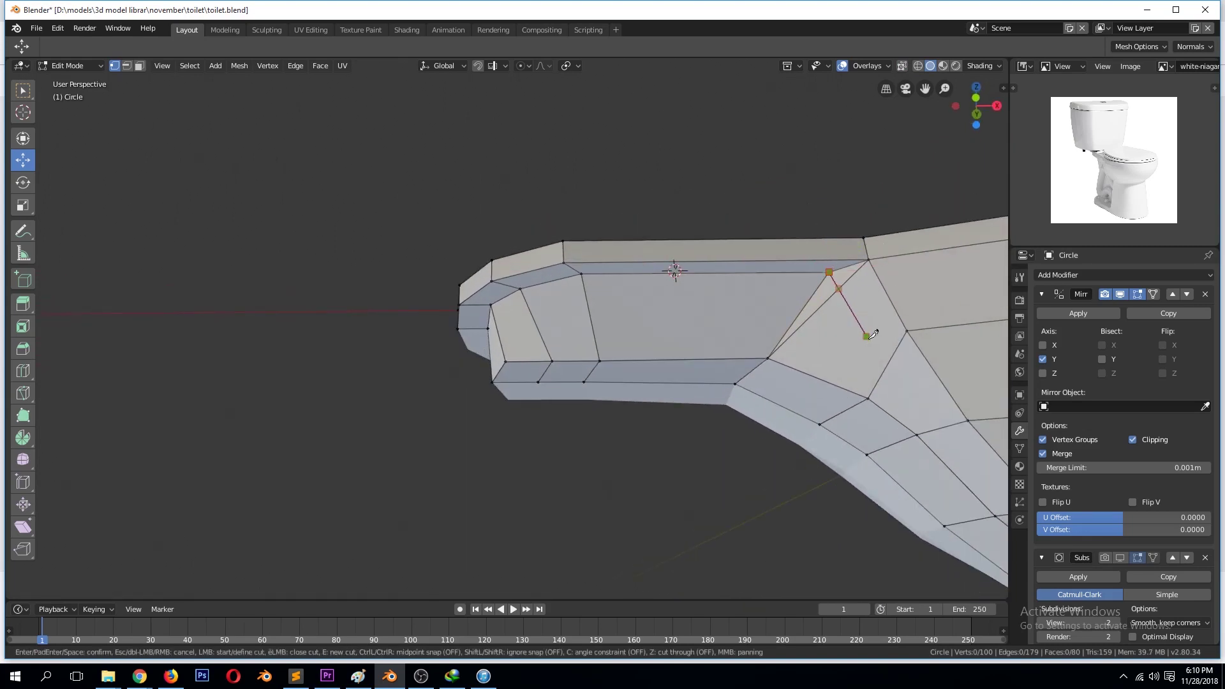
Cut a new edge across the rear ledge face.
key("j")
mouse_move(887, 325)
middle_mouse_down()
mouse_move(889, 350)
mouse_move(797, 332)
mouse_move(753, 372)
middle_mouse_up()
key("ctrl+Tab")
left_click(823, 316)
key("Tab")
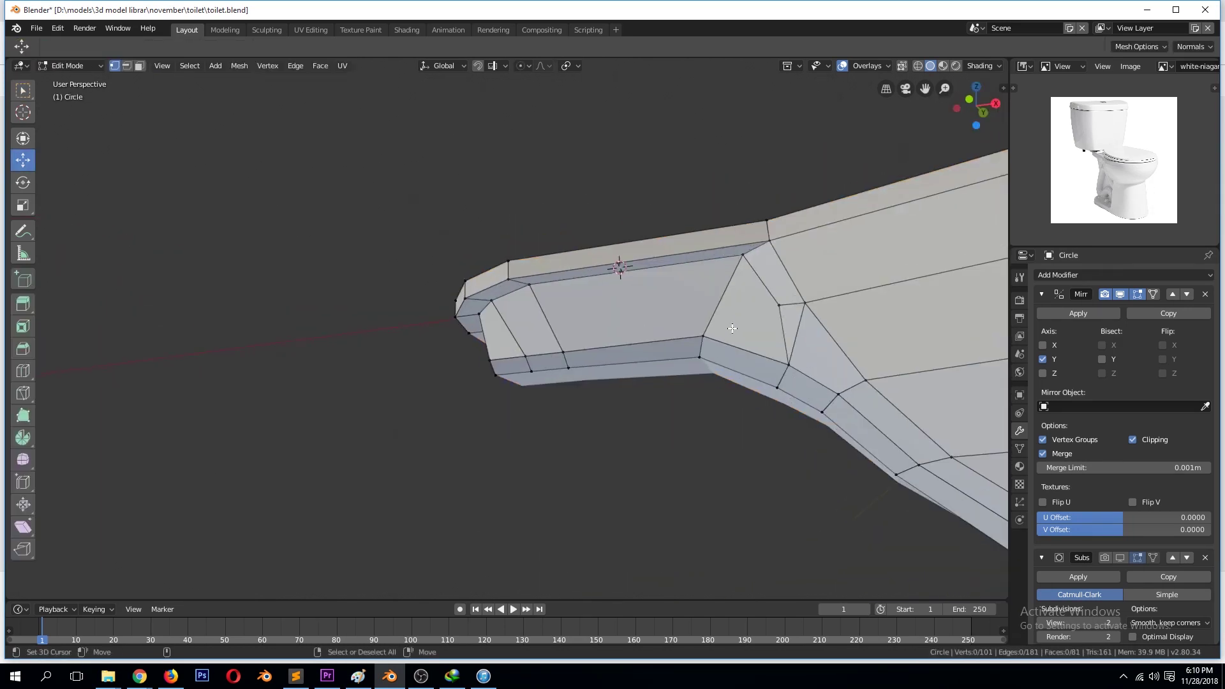
middle_click_drag(734, 329, 809, 326)
mouse_move(795, 407)
middle_mouse_down()
mouse_move(706, 391)
mouse_move(633, 405)
middle_mouse_up()
In top wireframe view, nudge a ledge corner vertex into alignment.
left_click(670, 479, "ctrl")
key("KP_7")
key("z")
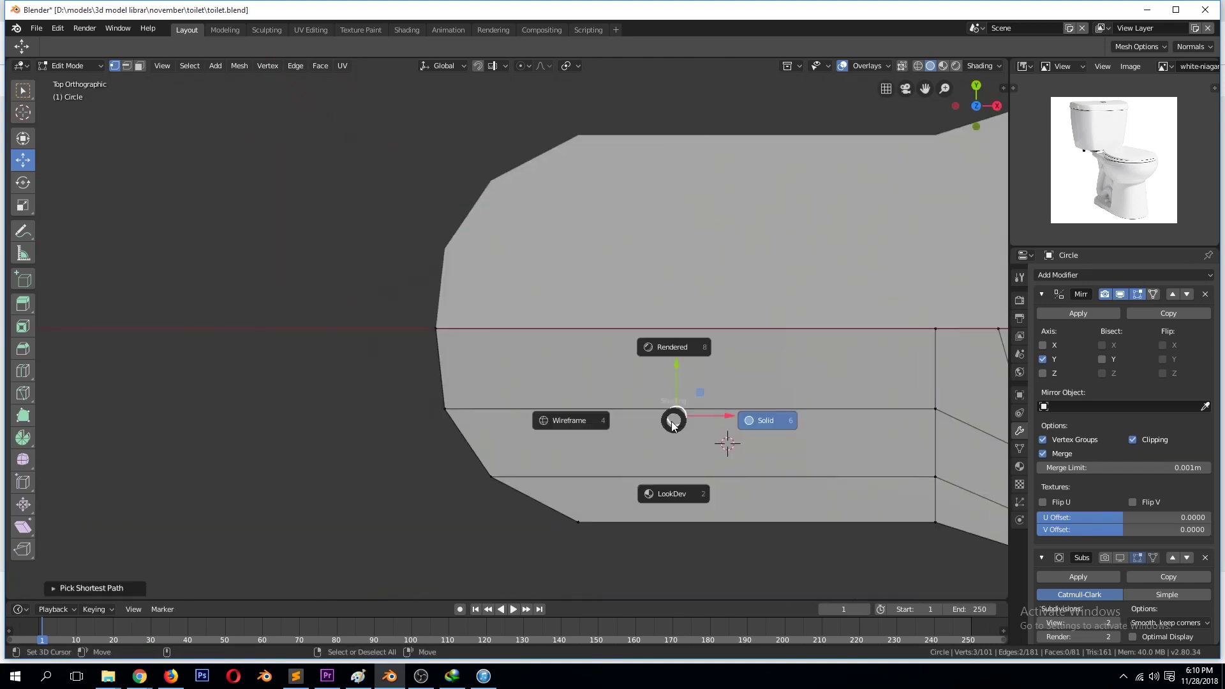
key("g")
left_click(646, 405)
left_click(585, 466)
key("g")
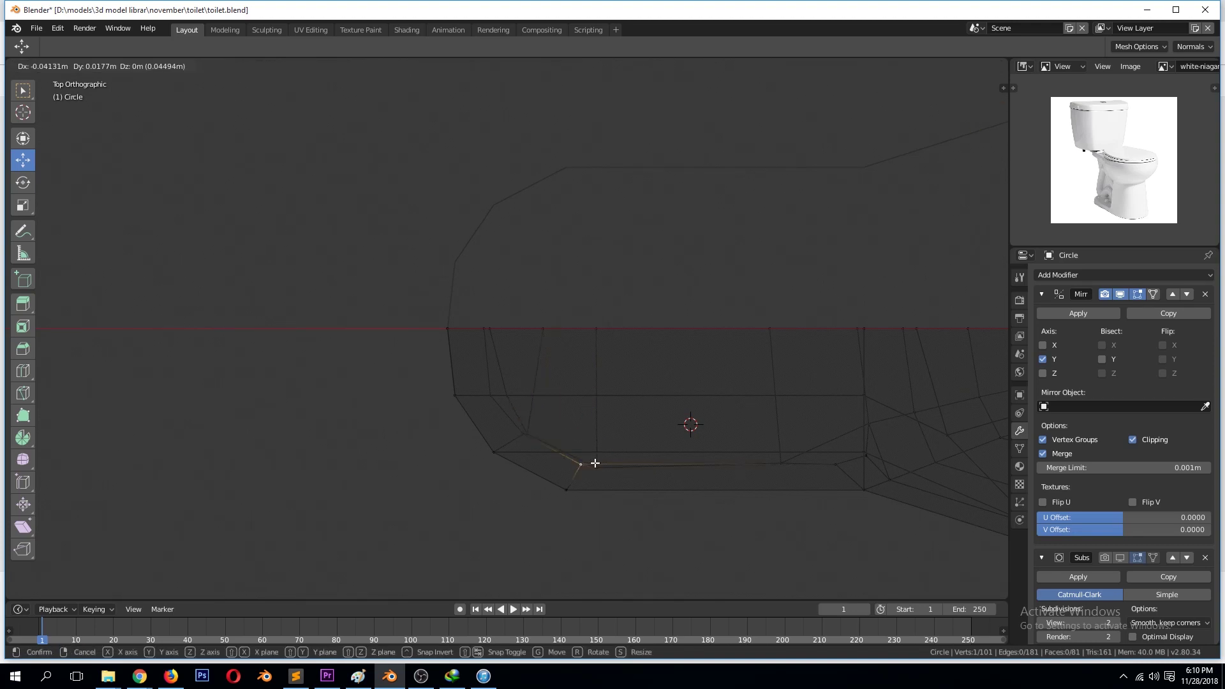
left_click(590, 454)
Reposition the remaining corner vertices beneath the rim's rounded end, back in solid shading.
key("Tab")
key("Tab")
key("g")
left_click(535, 411)
key("g")
left_click(536, 411)
key("g")
left_click(520, 336)
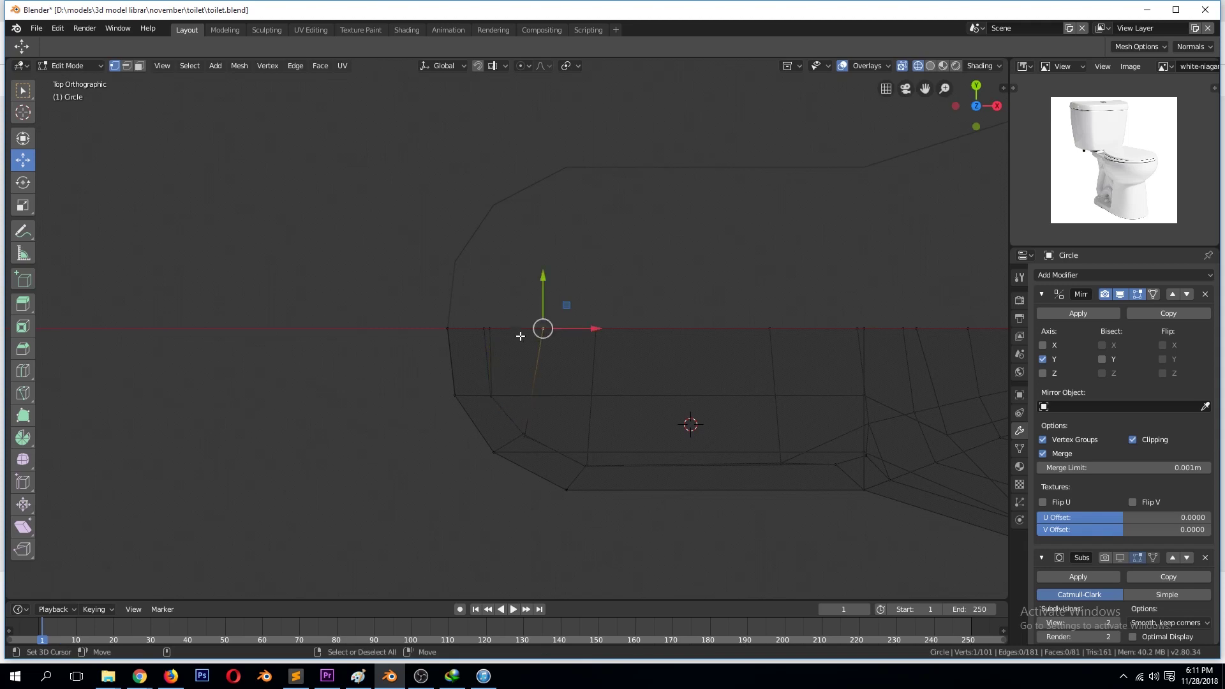
key("shift+z")
mouse_move(773, 358)
middle_mouse_down()
mouse_move(810, 408)
mouse_move(784, 403)
mouse_move(849, 397)
mouse_move(655, 425)
mouse_move(659, 478)
mouse_move(670, 435)
middle_mouse_up()
Save toilet.blend with the reshaped ledge.
key("ctrl+s")
scroll(659, 478, "up", 2)
scroll(651, 467, "up", 1)
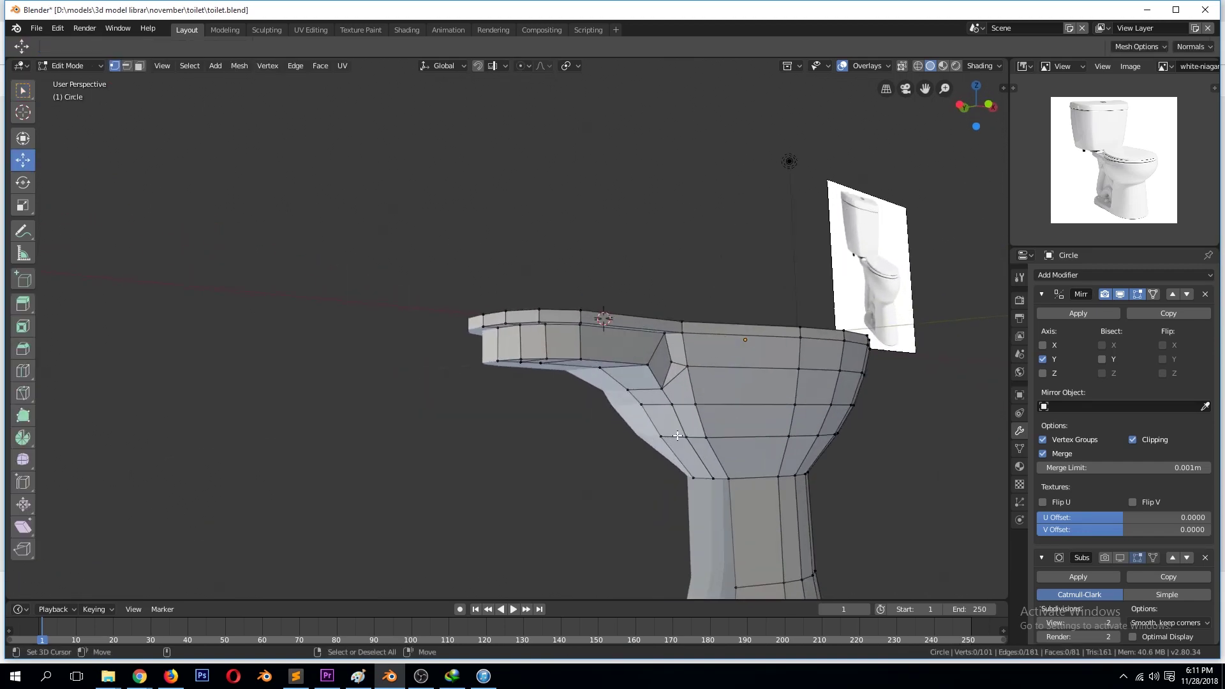
In front view, extrude the ledge faces down, scale them and add an edge loop.
key("KP_1")
key("e")
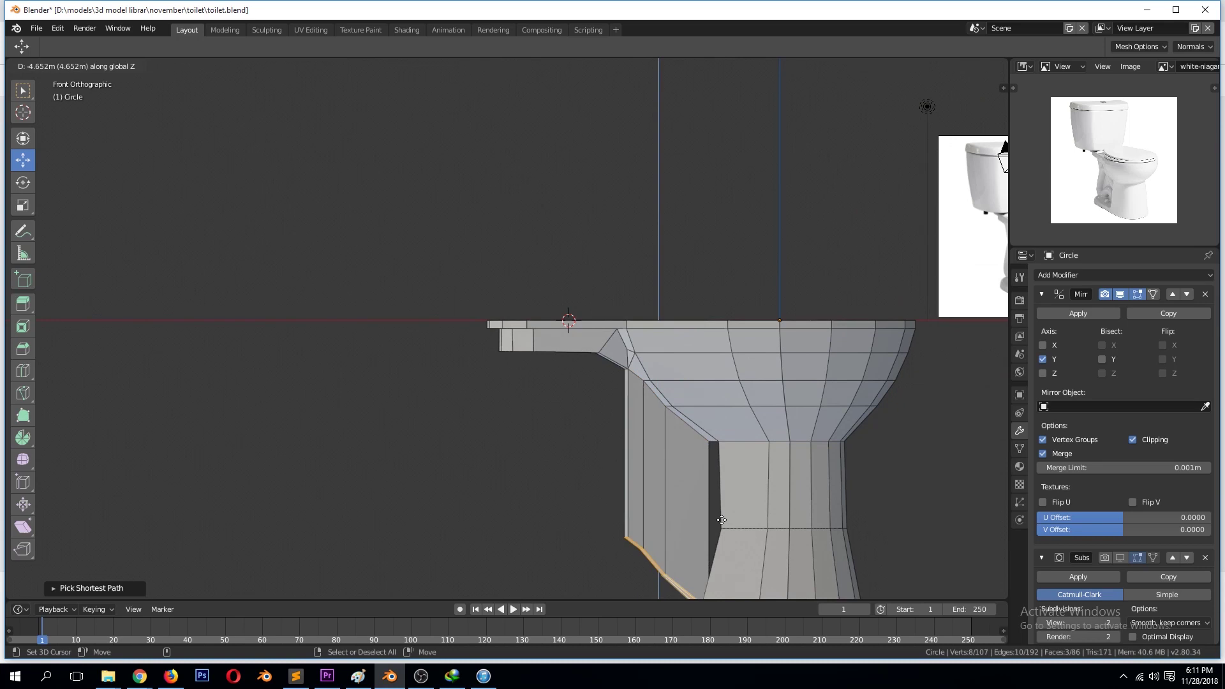
left_click(663, 523)
scroll(638, 446, "down", 2)
key("s")
left_click(617, 402)
key("ctrl+r")
left_click(614, 394)
Fill the gap between the selected vertices at the column's side.
key("1")
key("shift+z")
key("alt+a")
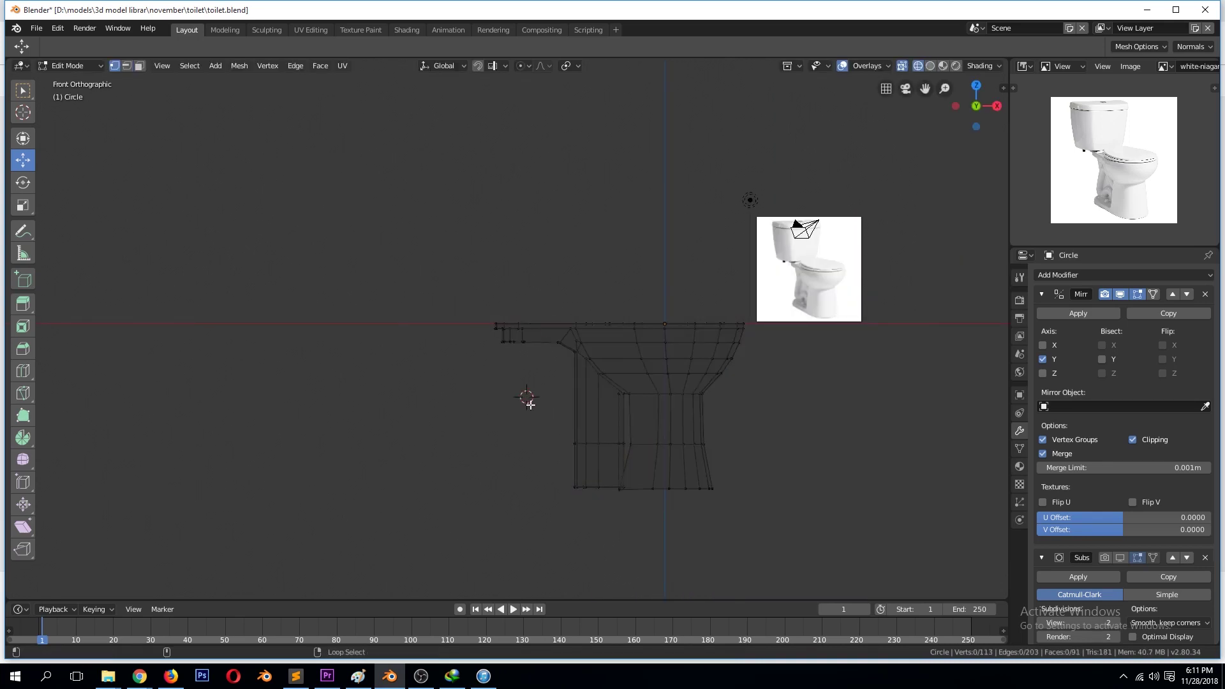
key("alt+a")
key("shift+z")
scroll(673, 416, "up", 3)
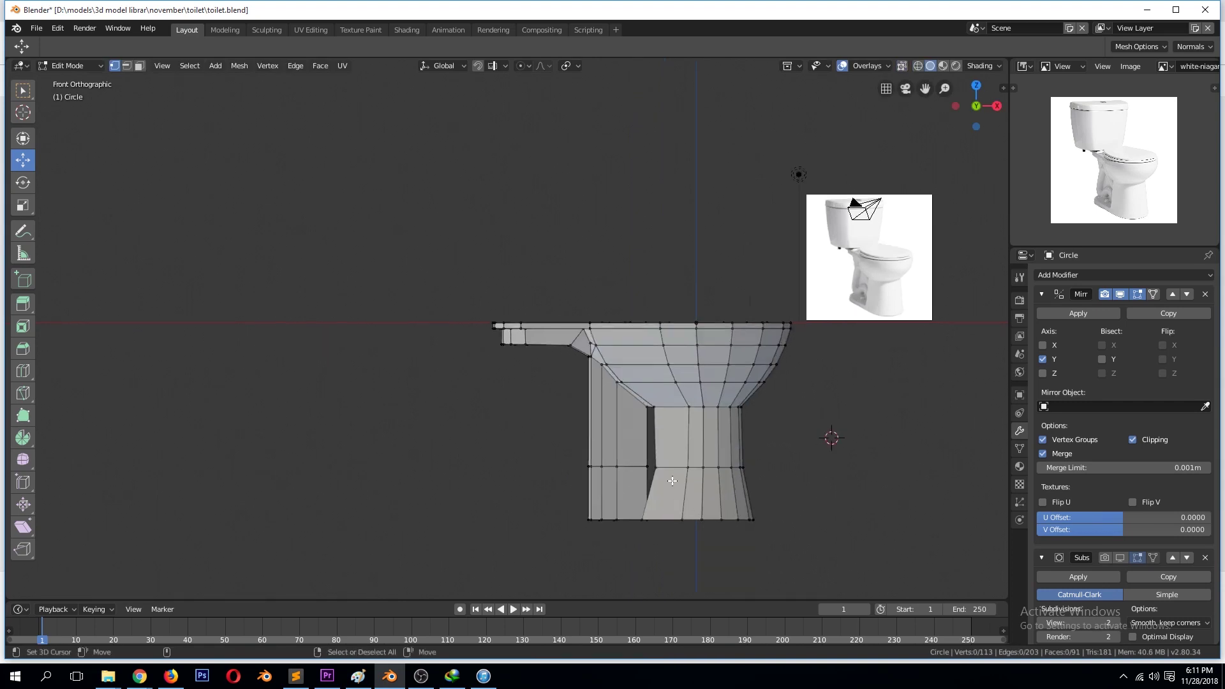
middle_click_drag(830, 432, 731, 495)
middle_click_drag(703, 538, 676, 544)
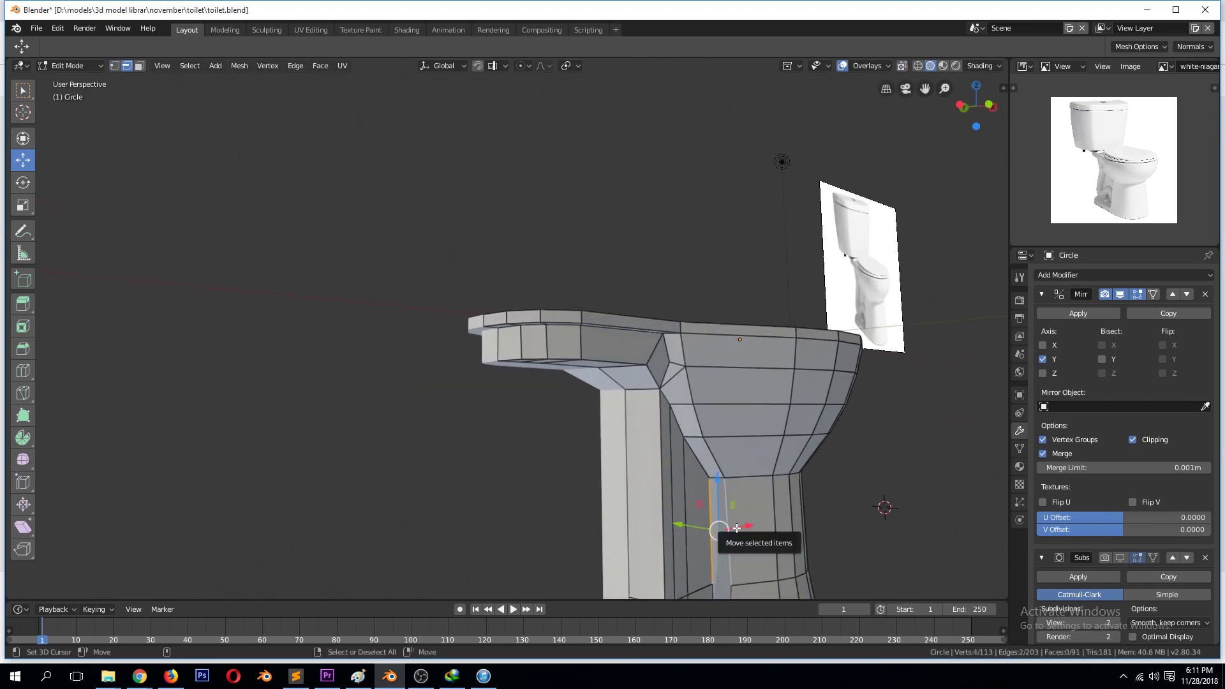
scroll(737, 528, "down", 3)
key("f")
scroll(656, 517, "up", 4)
middle_click_drag(533, 478, 511, 447)
Extrude a column edge and select a vertical edge at its base.
key("1")
mouse_move(478, 405)
middle_mouse_down()
mouse_move(536, 313)
mouse_move(472, 185)
middle_mouse_up()
key("e")
key("e")
left_click(466, 100)
middle_click_drag(466, 100, 459, 145)
left_click(458, 286)
left_click(459, 146, "shift")
Add a loop cut on the column and merge an edge into one vertex.
key("ctrl+r")
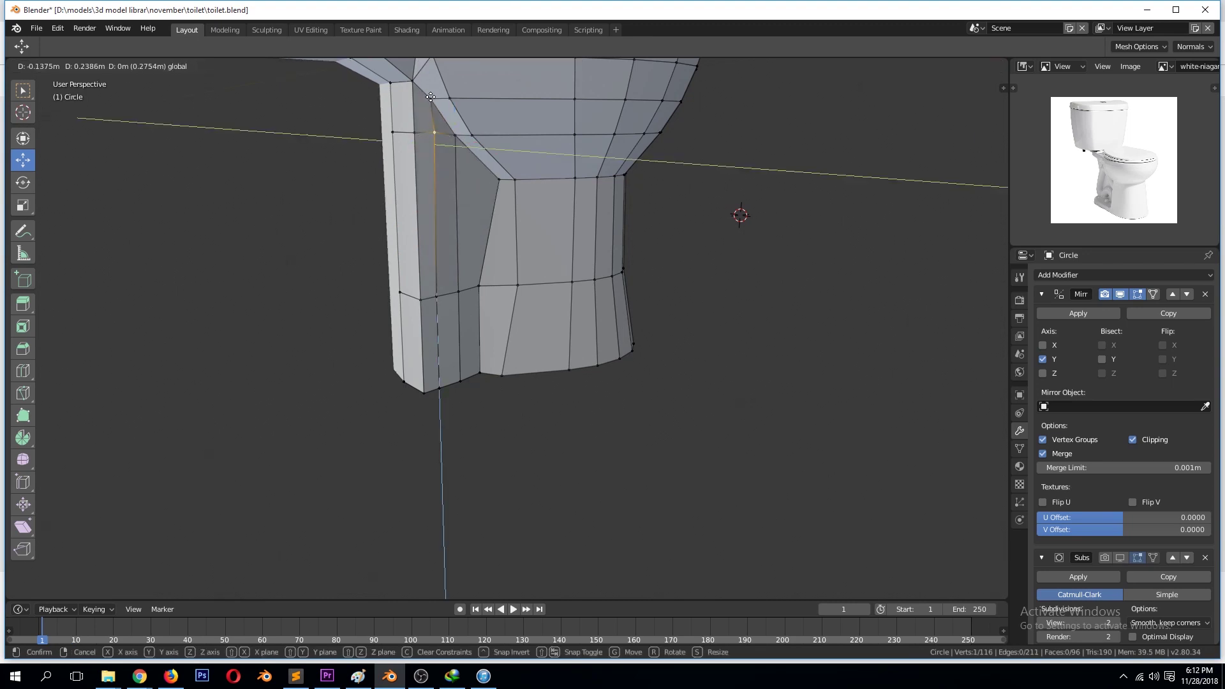
key("Escape")
middle_click_drag(447, 191, 408, 201)
key("ctrl+r")
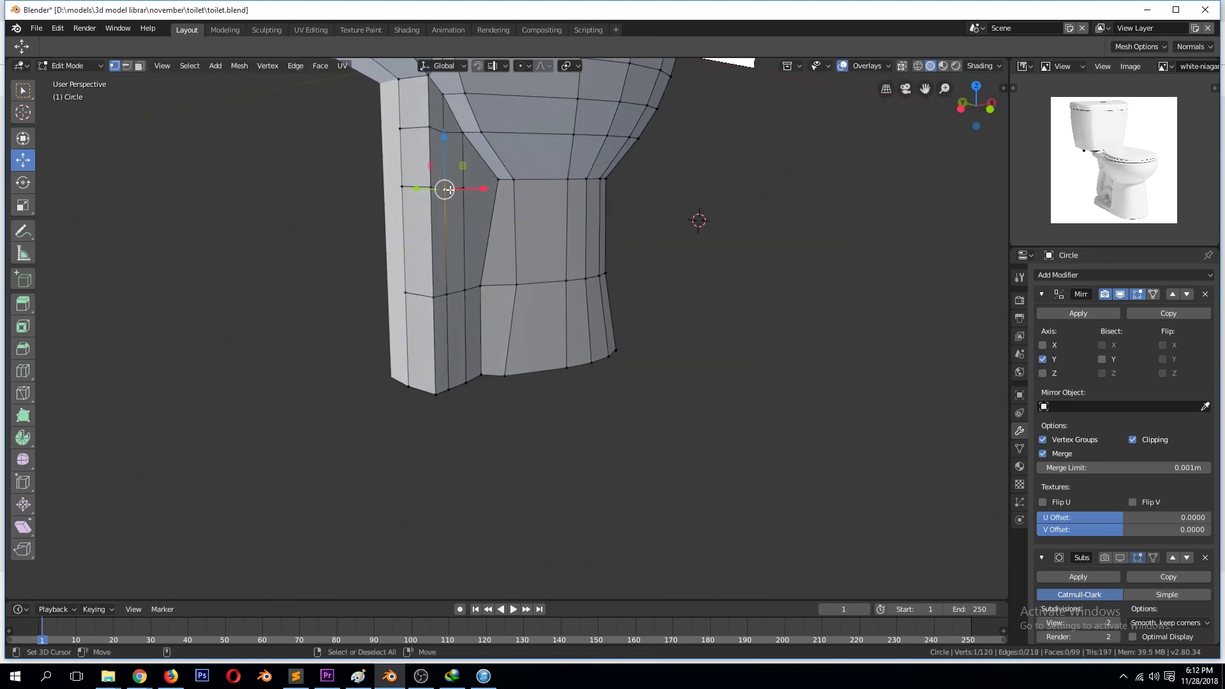
middle_click_drag(455, 296, 435, 292)
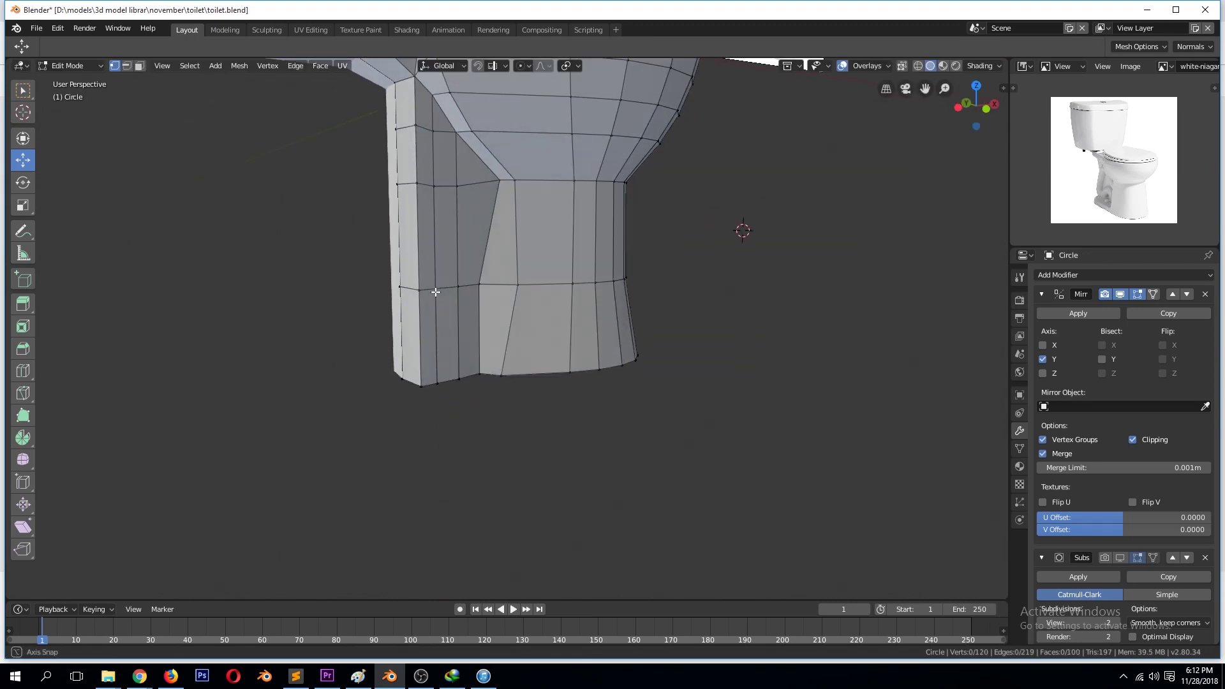
key("alt+m")
left_click(450, 193)
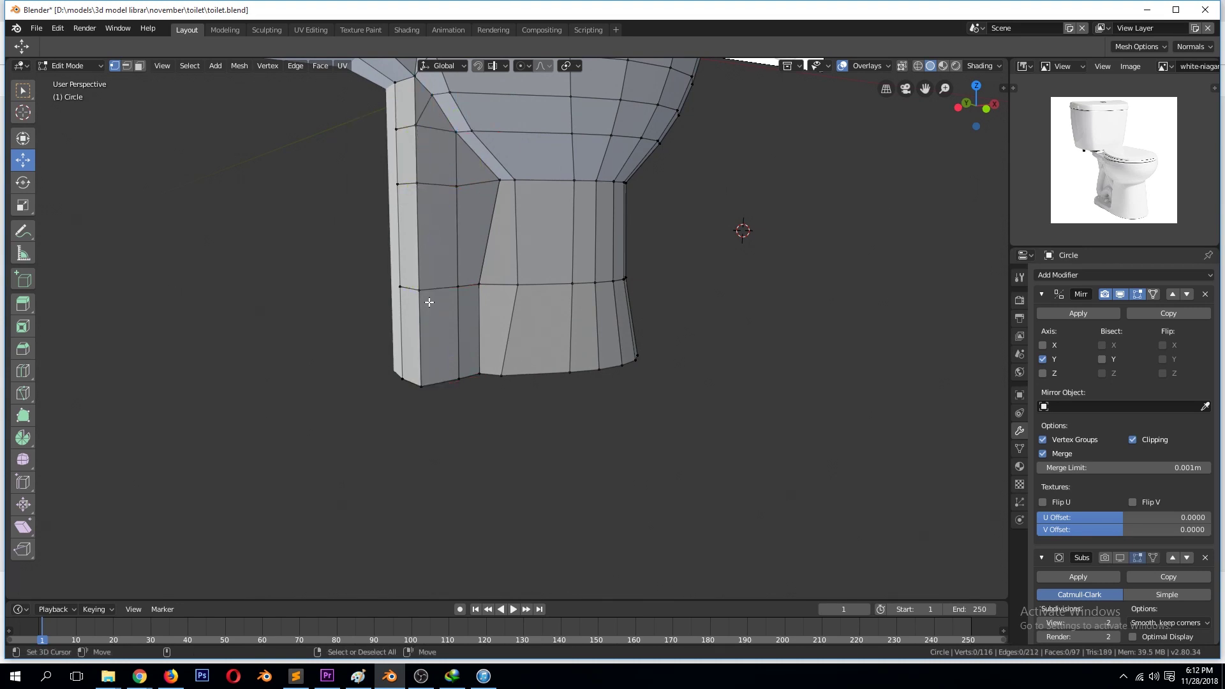
In front wireframe view, shift the column's left vertices further left and save toilet.blend.
middle_click_drag(429, 302, 396, 232, "alt")
left_click(342, 231)
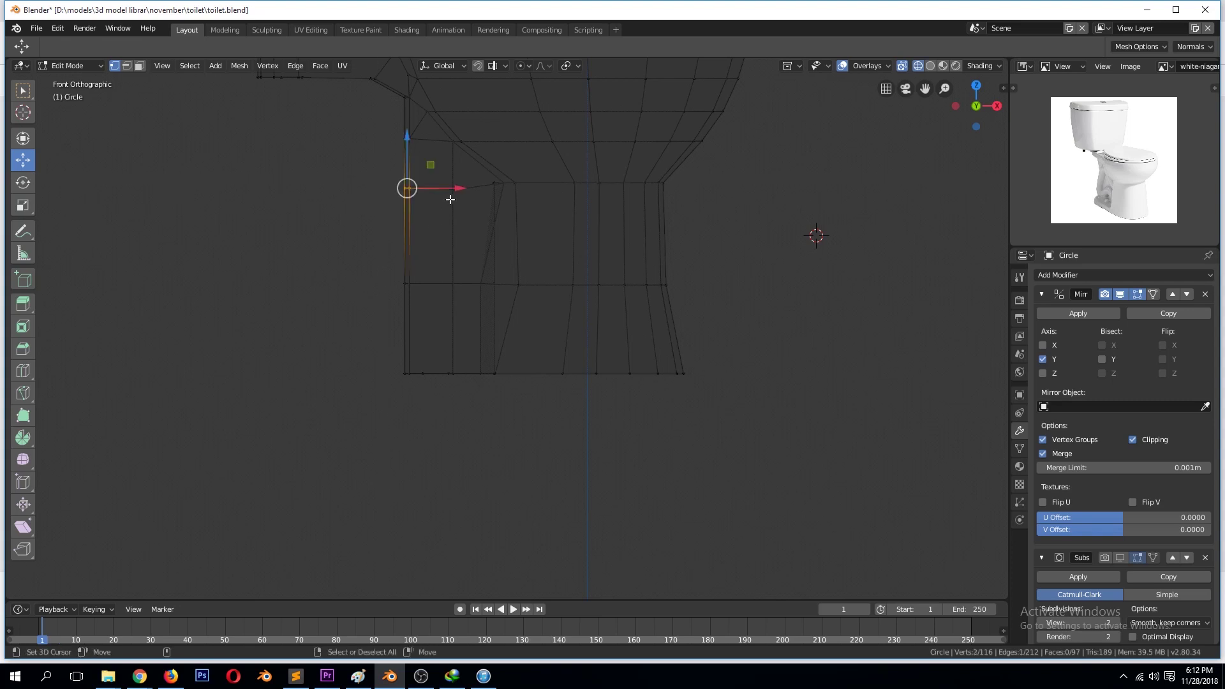
left_click_drag(366, 255, 411, 391)
left_click_drag(410, 337, 388, 337)
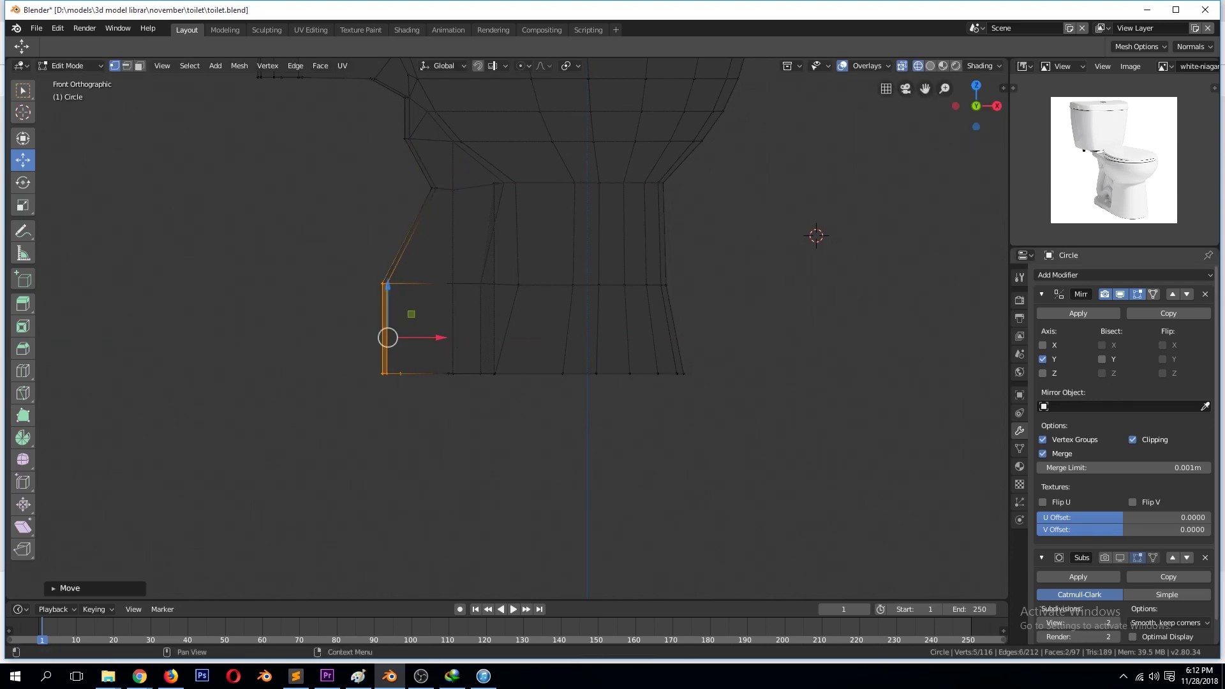
key("z")
left_click(774, 380)
key("Tab")
mouse_move(684, 380)
middle_mouse_down()
mouse_move(608, 338)
mouse_move(504, 427)
mouse_move(465, 377)
middle_mouse_up()
key("Tab")
key("ctrl+s")
Delete the unwanted vertex at the column's base.
key("x")
left_click(288, 178)
middle_click_drag(288, 178, 519, 414)
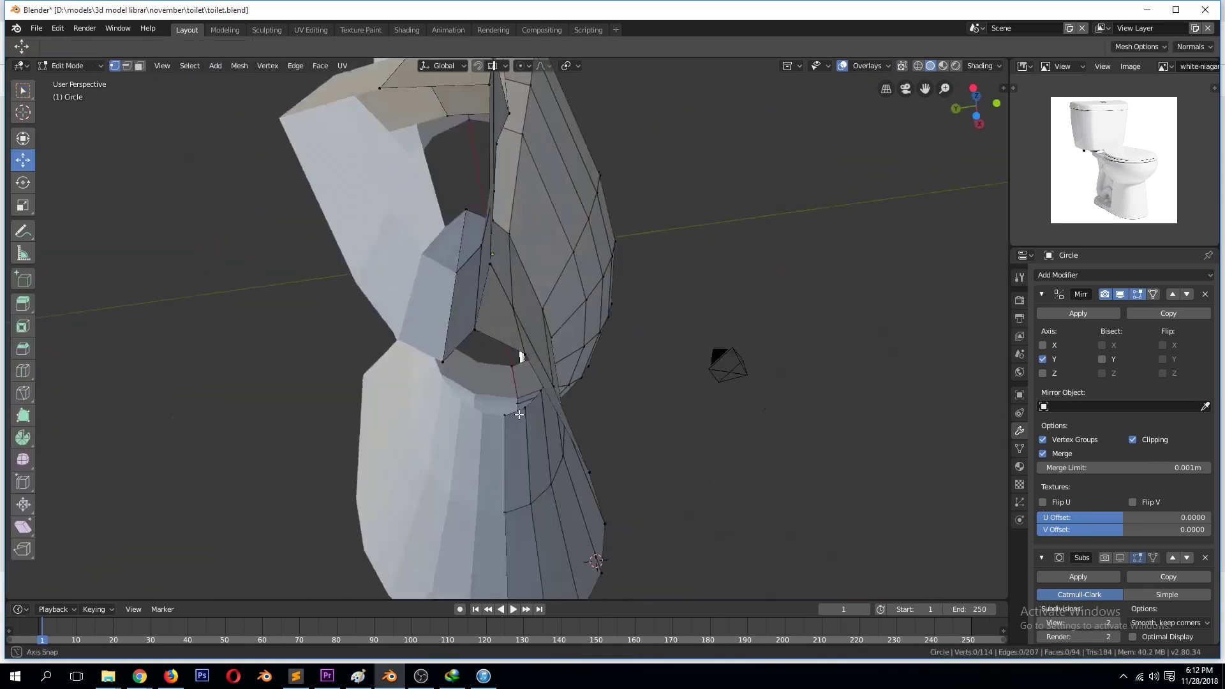
left_click(456, 271)
key("x")
left_click(452, 310)
key("Tab")
middle_click_drag(452, 310, 485, 488)
Save the file and fold away the Mirror modifier settings.
key("ctrl+s")
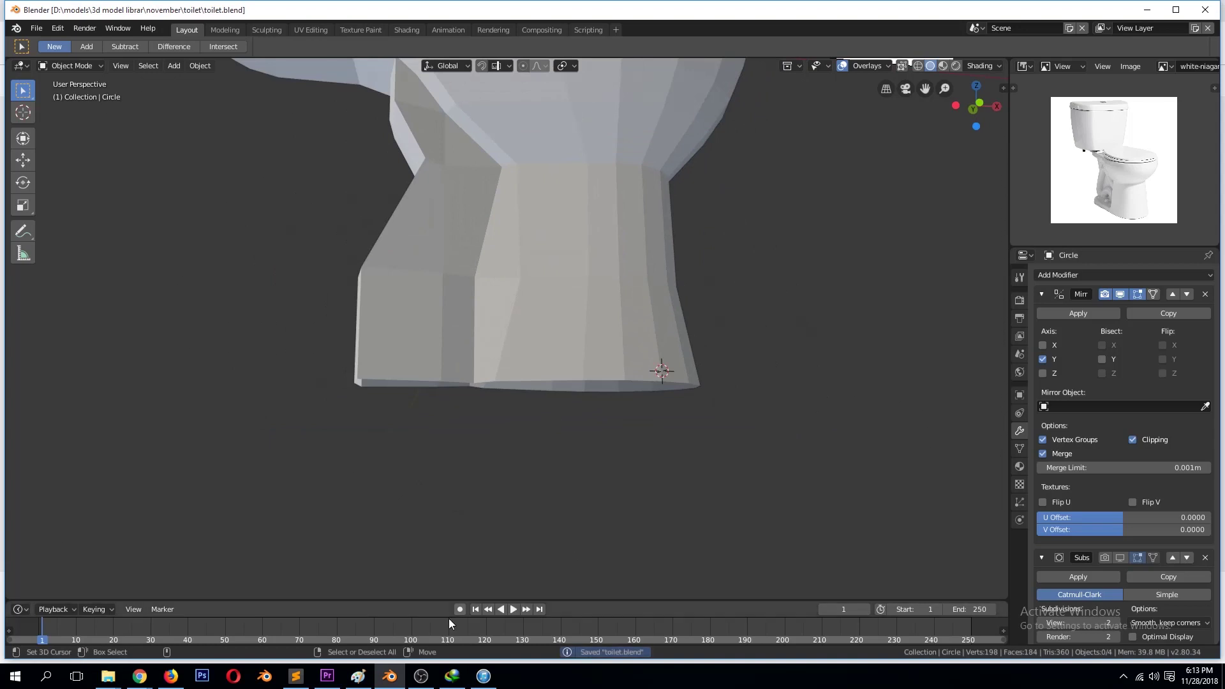
left_click(420, 676)
left_click(908, 565)
left_click(421, 676)
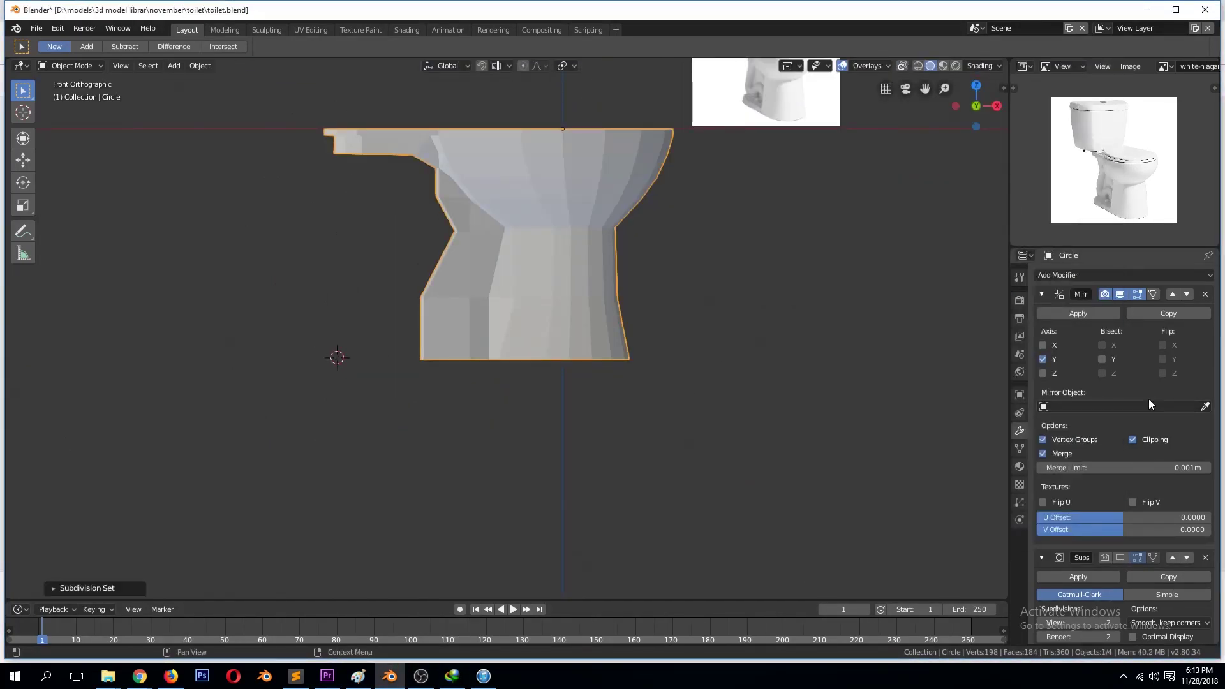
left_click(1040, 294)
scroll(591, 296, "up", 3)
In Solid view, apply Smooth Shading to the toilet body from its context menu.
key("Tab")
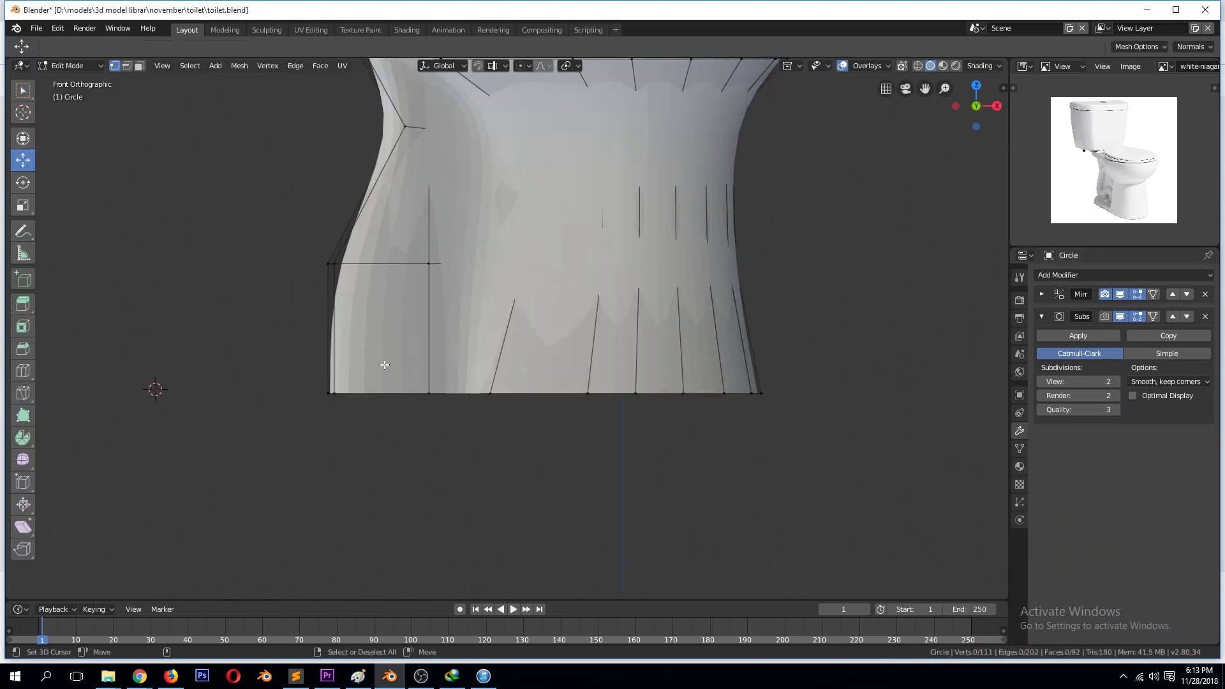
key("shift+z")
key("Tab")
key("z")
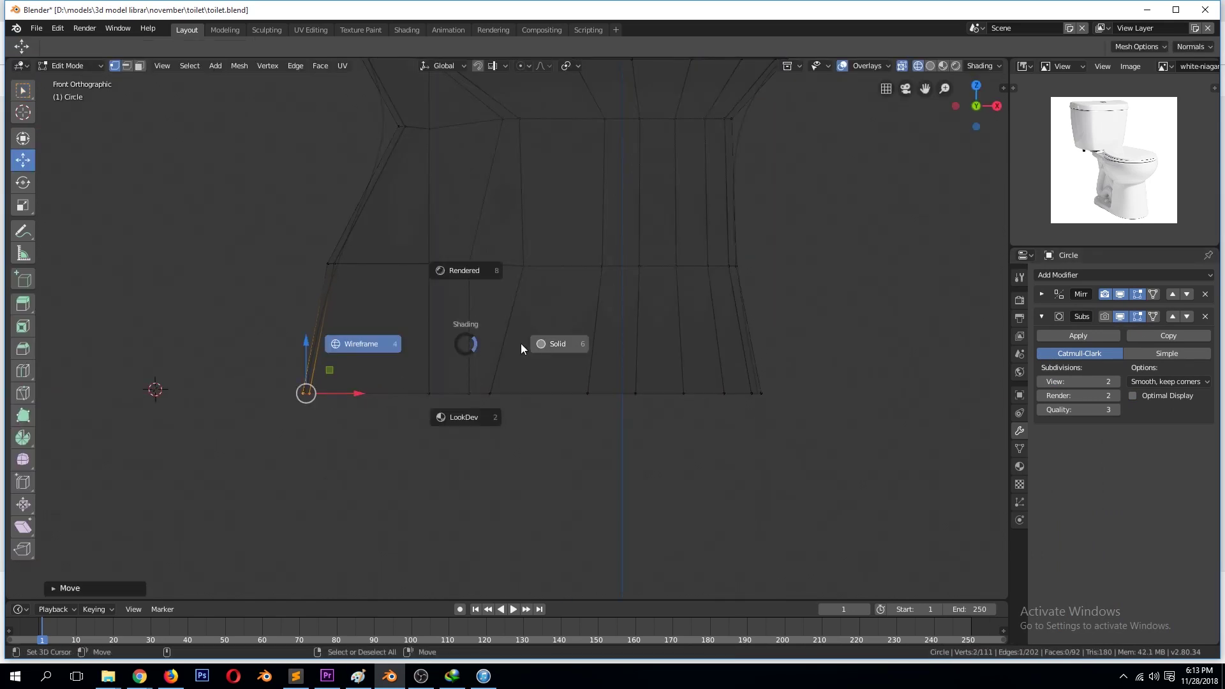
left_click(547, 343)
right_click(381, 223)
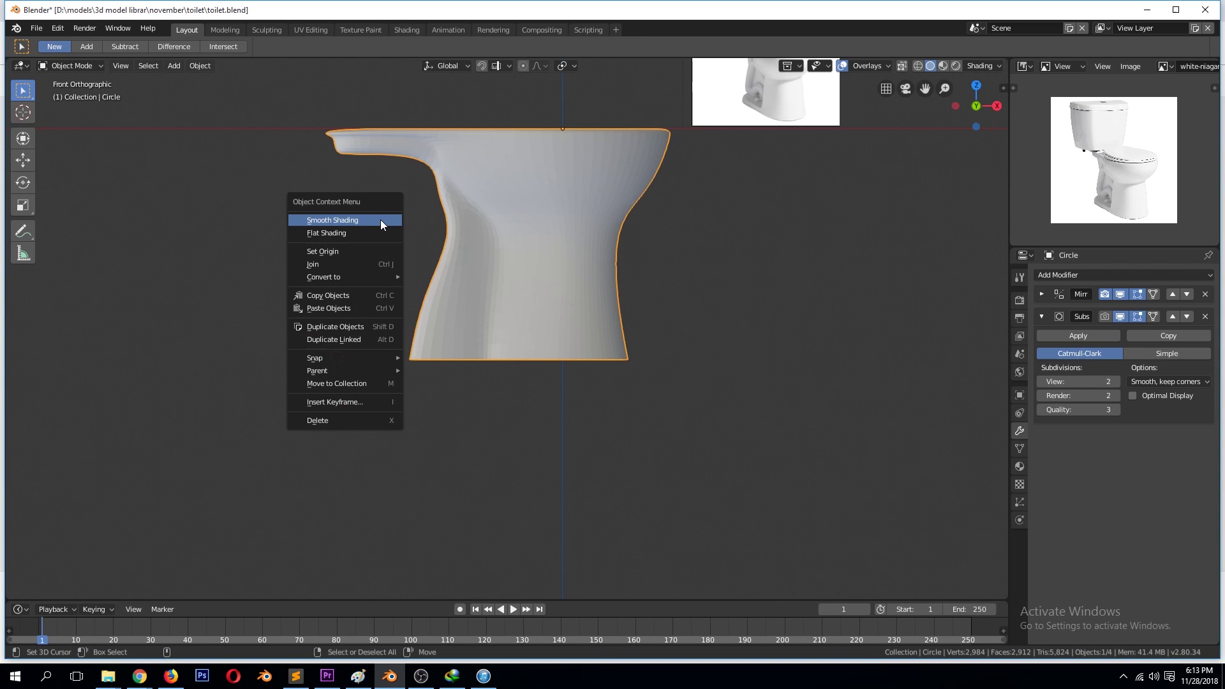
left_click(373, 223)
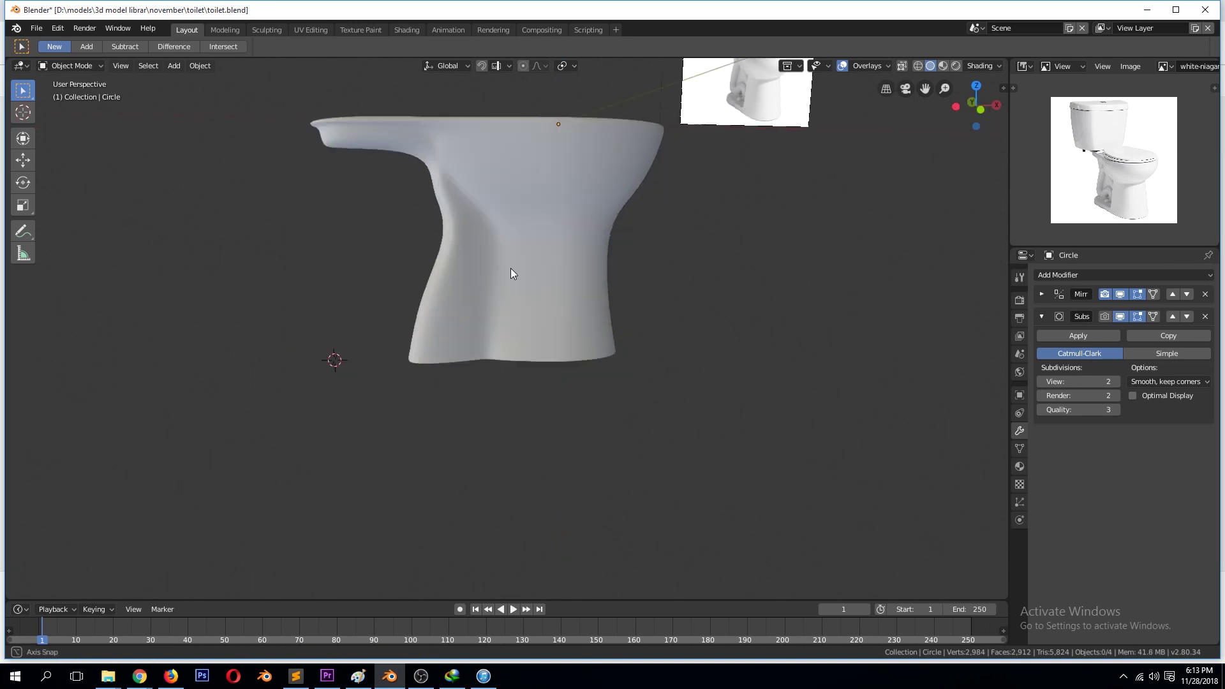
Return to Edit Mode and frame the selected vertex in front view.
key("Tab")
middle_click_drag(510, 268, 464, 189)
key("KP_1")
key("KP_Decimal")
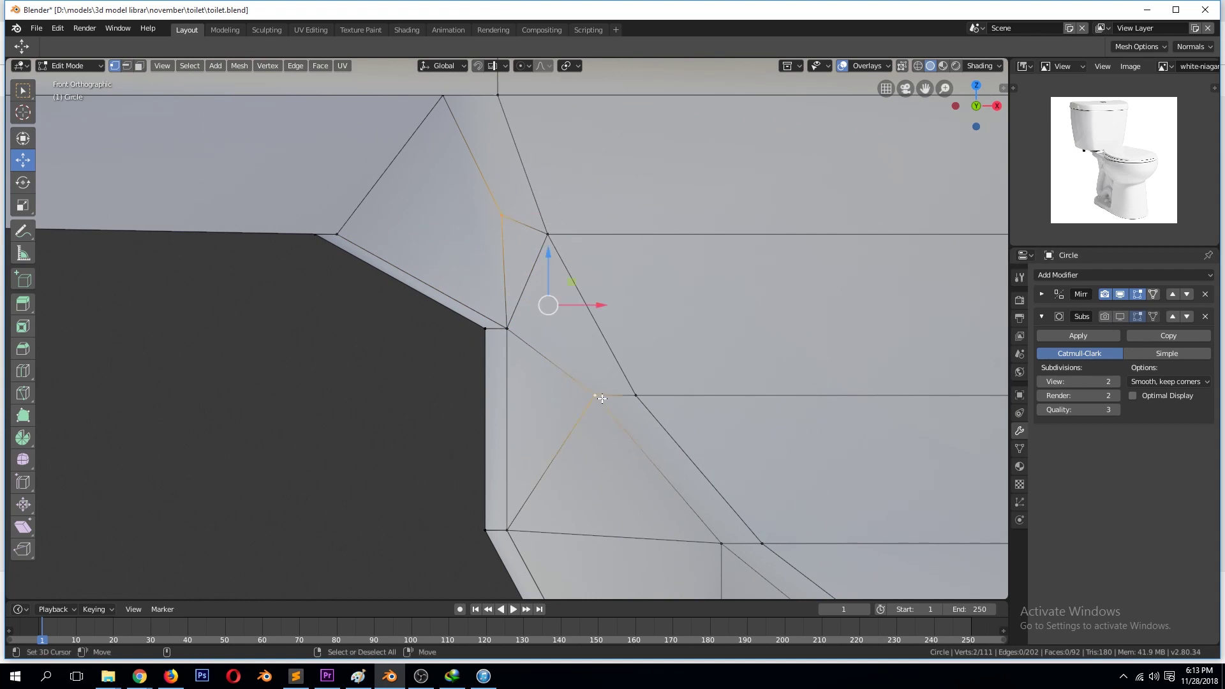
Merge a stray vertex into its neighbour and dissolve the unwanted edge at the ledge.
left_click_drag(559, 268, 577, 250)
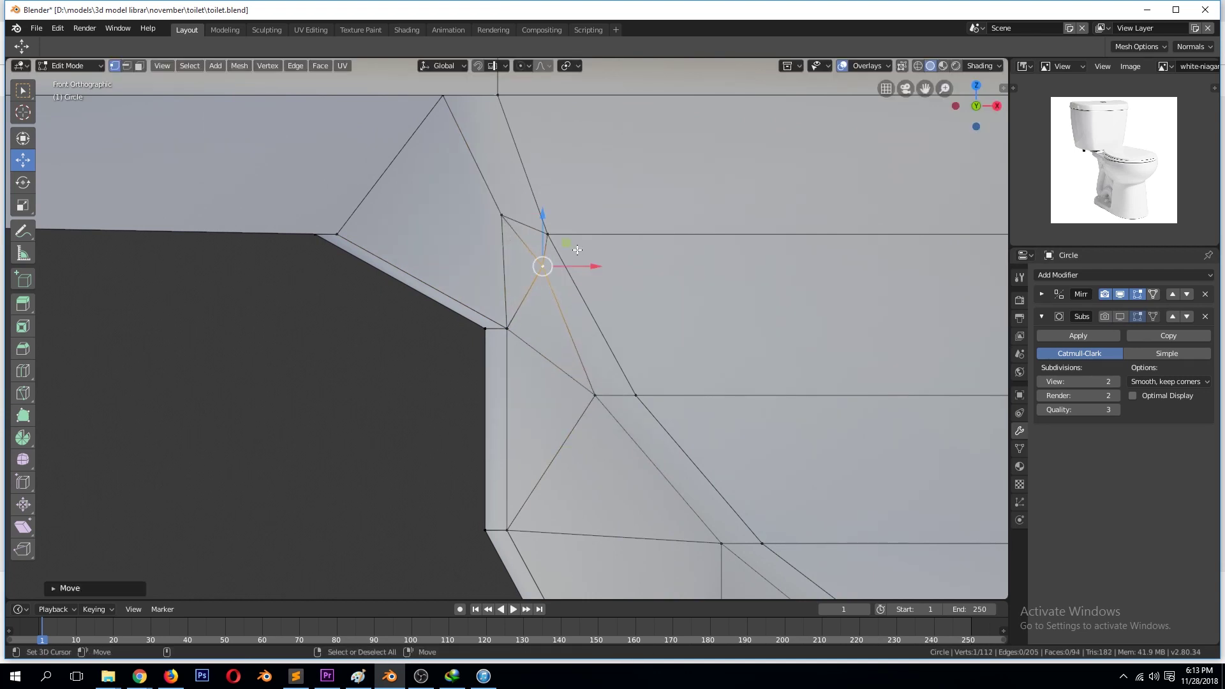
key("alt+m")
left_click(557, 293)
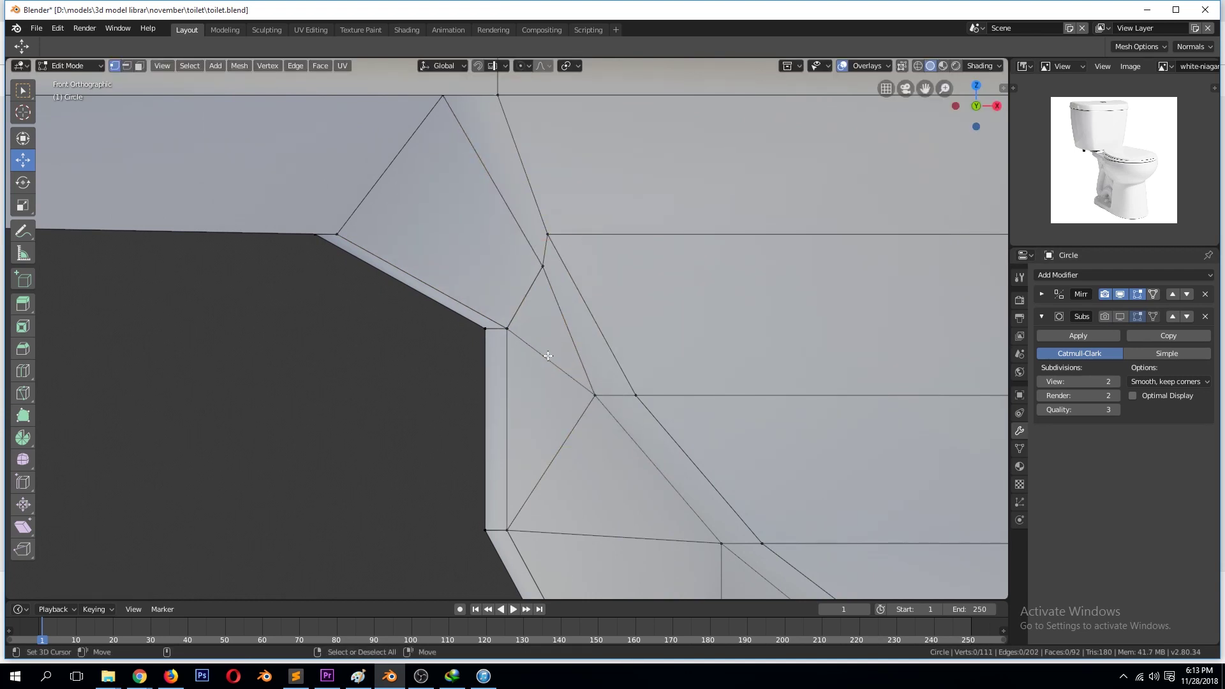
key("2")
left_click(548, 356)
key("x")
left_click(531, 438)
Save, inspect the smoothed toilet in Object Mode, then hide the Subdivision result while editing.
scroll(567, 364, "down", 3)
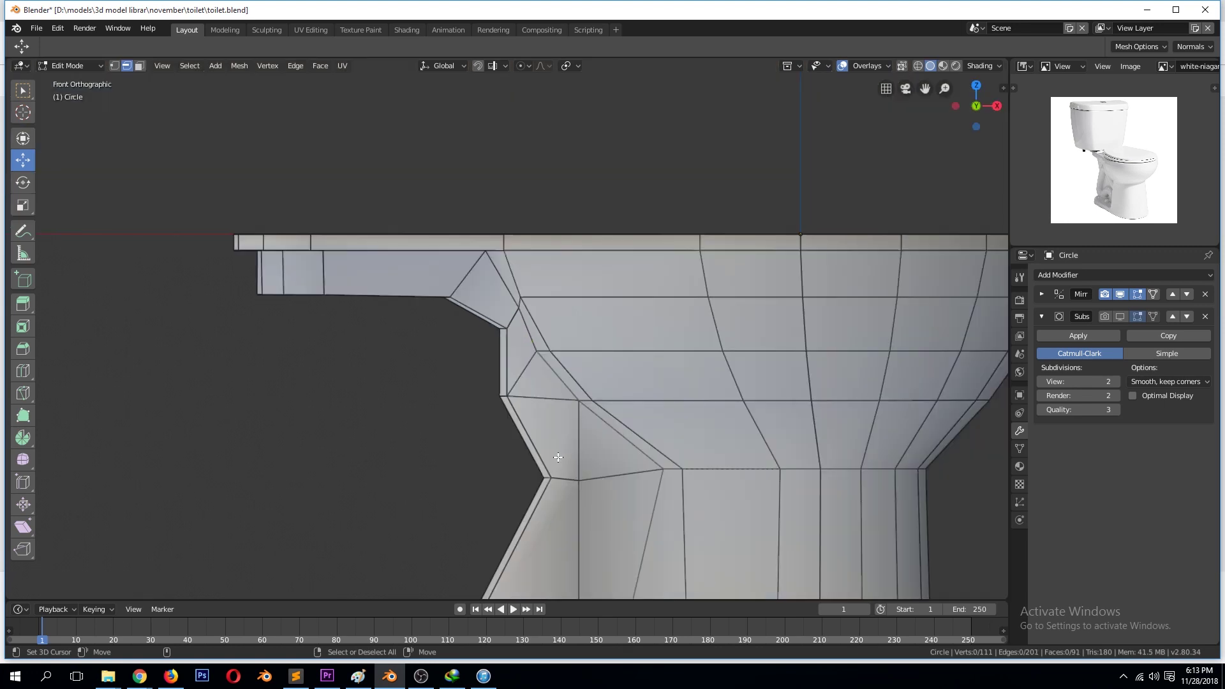
key("ctrl+s")
mouse_move(558, 458)
middle_mouse_down()
mouse_move(598, 470)
mouse_move(691, 457)
mouse_move(447, 414)
middle_mouse_up()
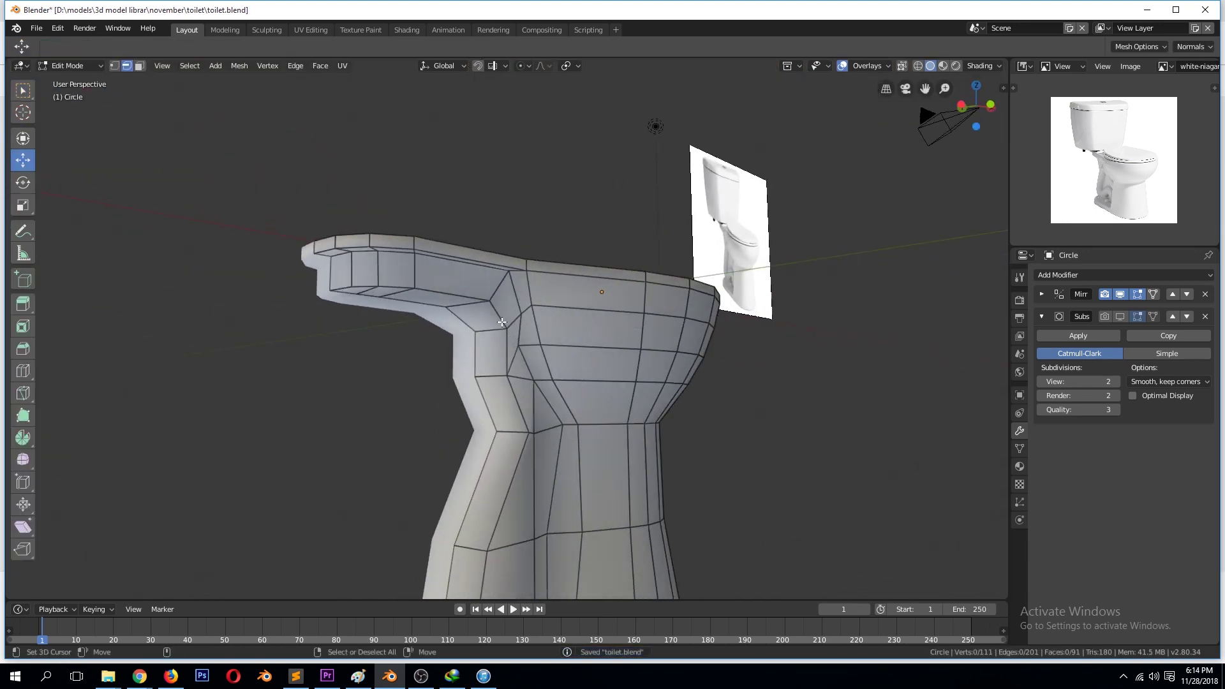
scroll(503, 322, "down", 2)
scroll(502, 322, "up", 2)
key("Tab")
mouse_move(503, 383)
middle_mouse_down()
mouse_move(501, 458)
mouse_move(705, 432)
mouse_move(570, 464)
middle_mouse_up()
key("Tab")
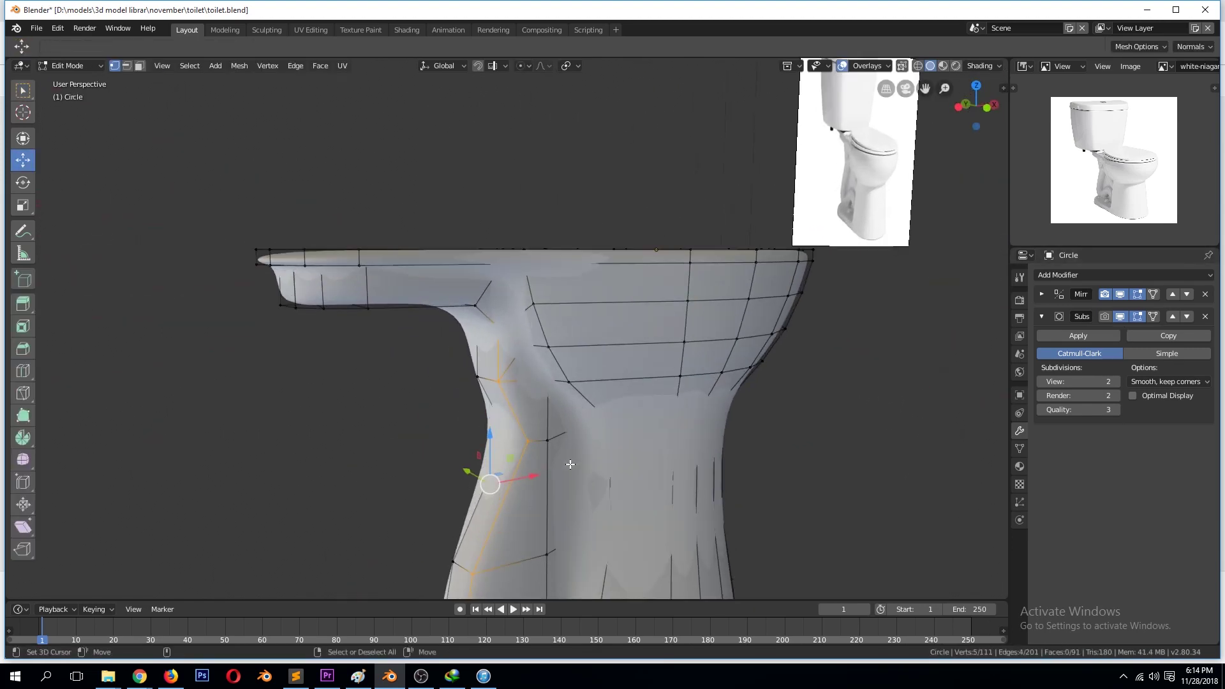
left_click(1120, 316)
Edge-slide the edge path running up toward the bowl into its new position.
middle_click_drag(860, 363, 576, 555)
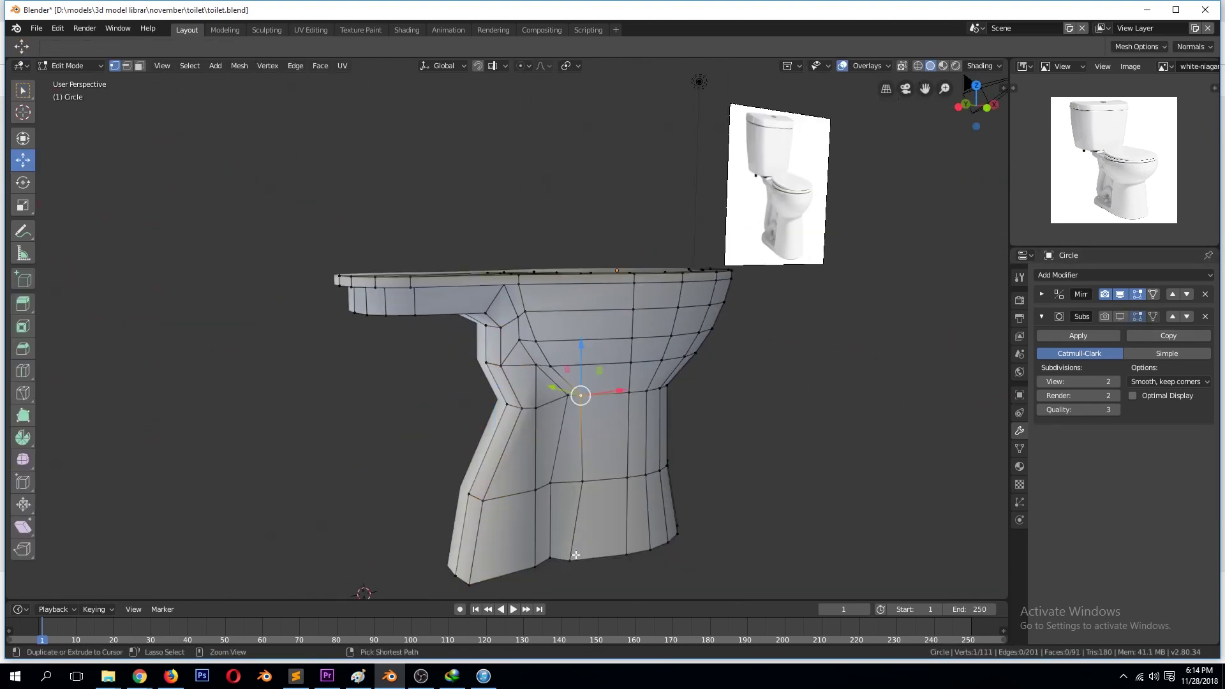
left_click(531, 305, "ctrl")
key("g")
key("g")
left_click(760, 399)
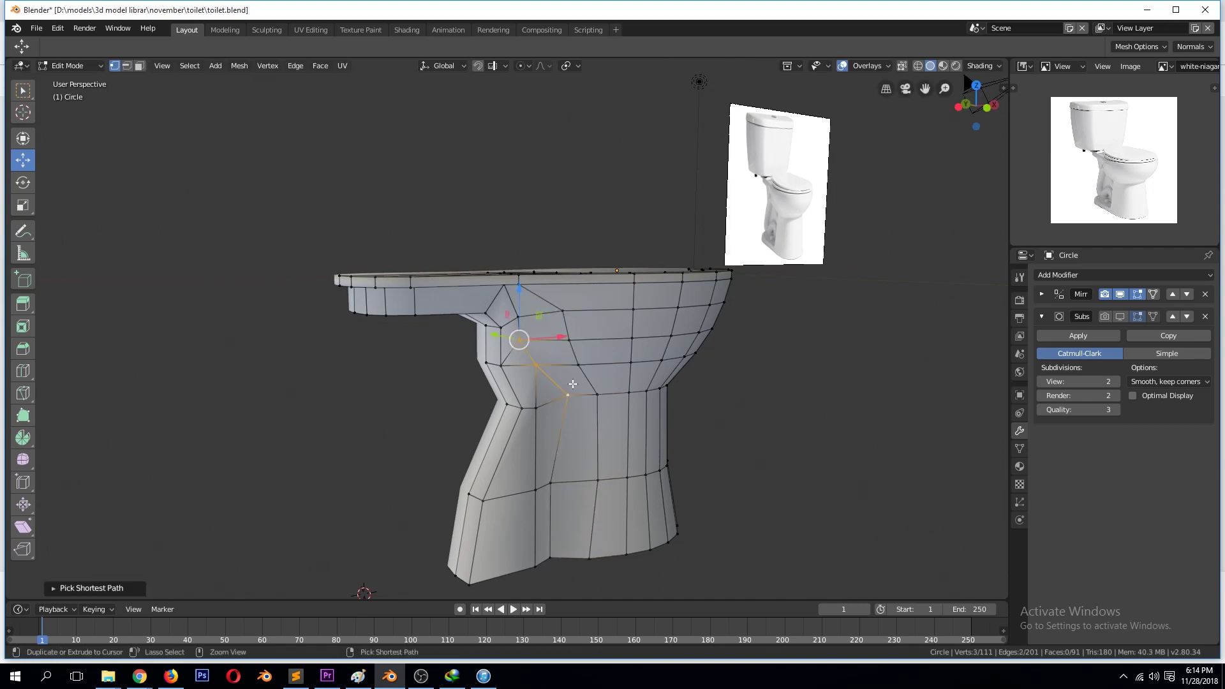
key("g")
key("g")
left_click(644, 487)
key("alt+a")
Merge the stray vertex at the bowl junction and collapse the extra edge.
mouse_move(644, 487)
middle_mouse_down()
mouse_move(528, 415)
mouse_move(544, 443)
middle_mouse_up()
scroll(528, 415, "up", 2)
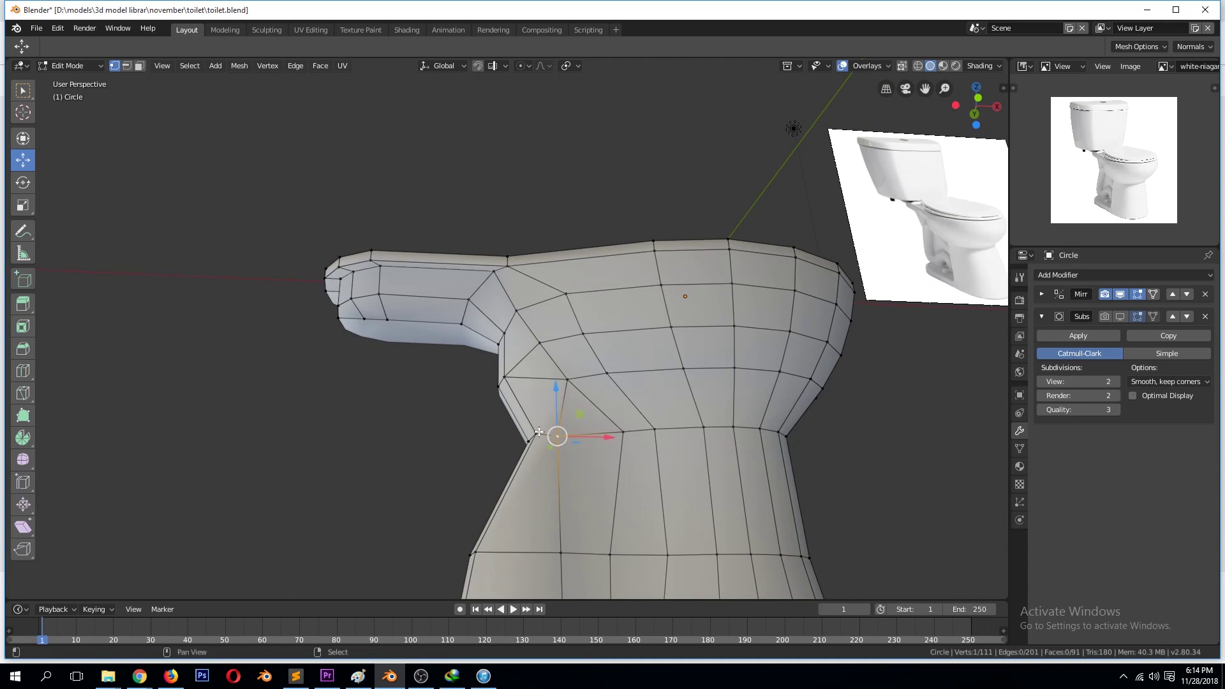
left_click(539, 432, "shift")
key("m")
left_click(571, 443)
key("2")
left_click(566, 430)
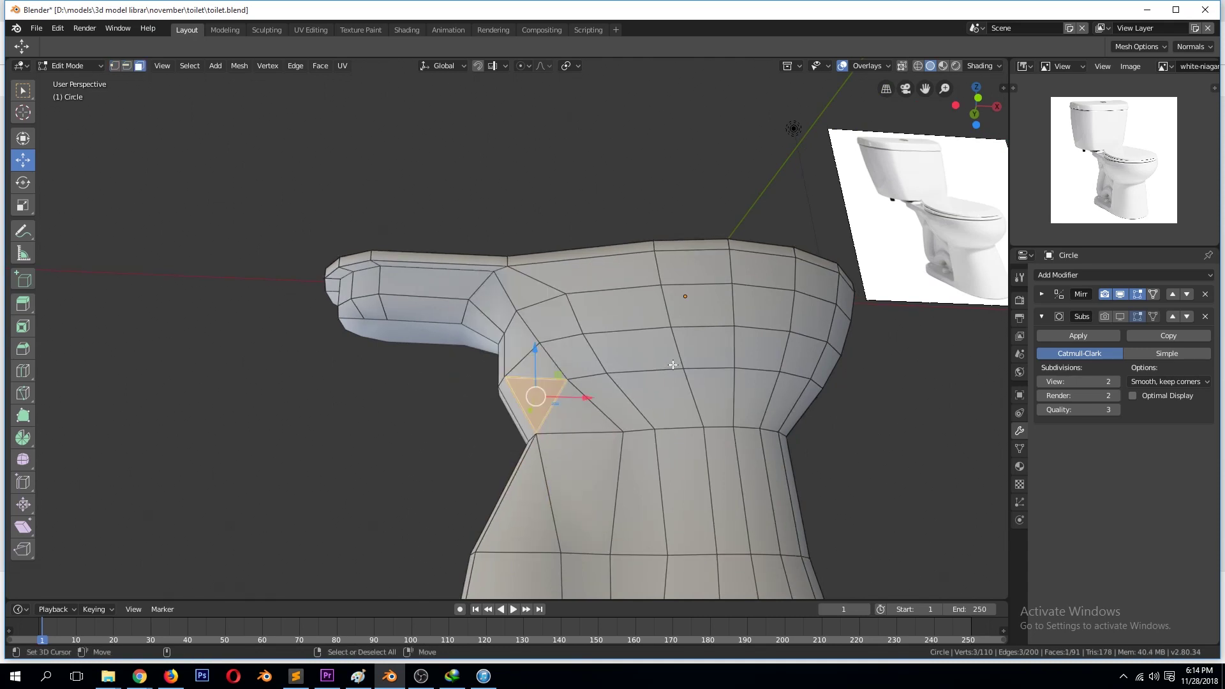
key("x")
left_click(528, 422)
Restore the level-2 smooth subdivision display in Object Mode and view the toilet from the top.
middle_click_drag(529, 422, 584, 488)
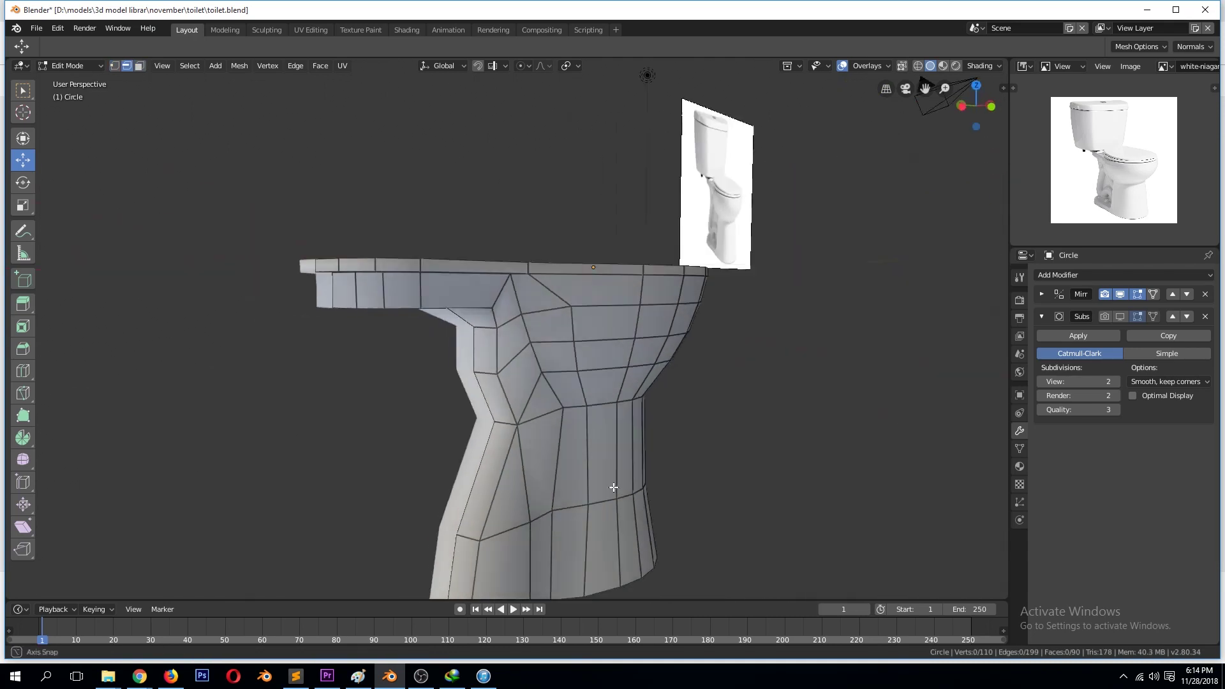
key("Tab")
key("ctrl+2")
mouse_move(606, 427)
middle_mouse_down()
mouse_move(549, 329)
mouse_move(445, 495)
middle_mouse_up()
key("KP_7")
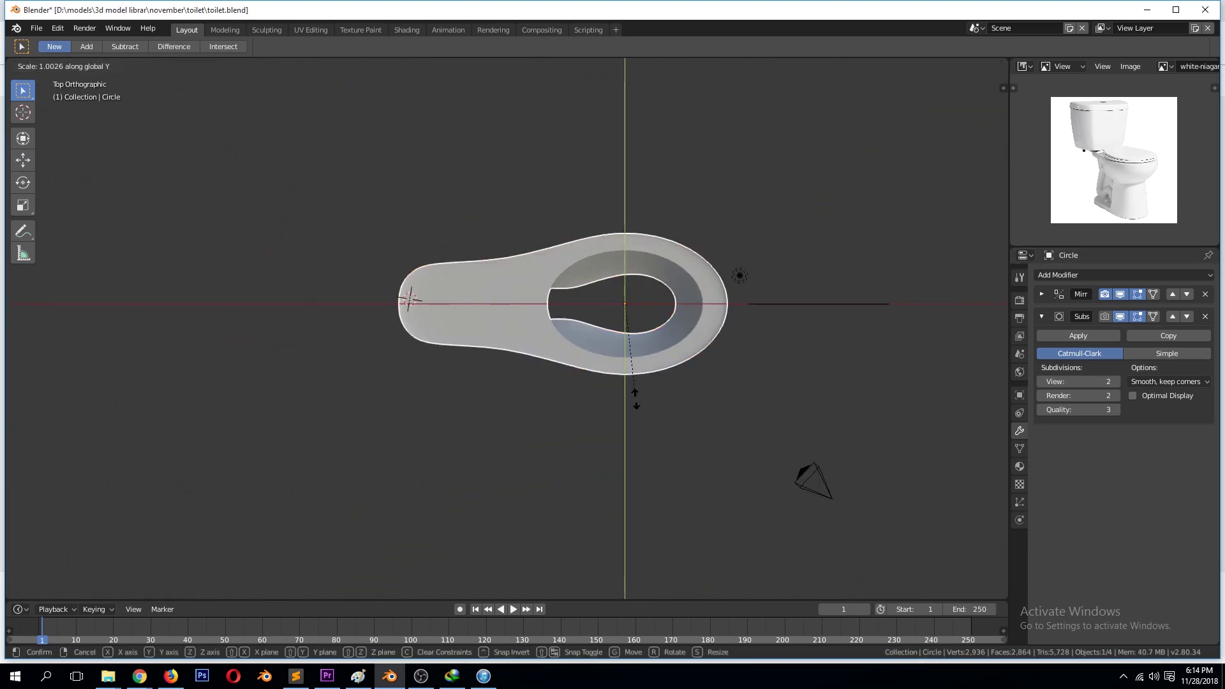
Select the toilet body, save, and enter Edit Mode in a front wireframe view.
left_click(635, 383)
key("z")
mouse_move(682, 467)
middle_mouse_down()
mouse_move(624, 277)
mouse_move(617, 309)
middle_mouse_up()
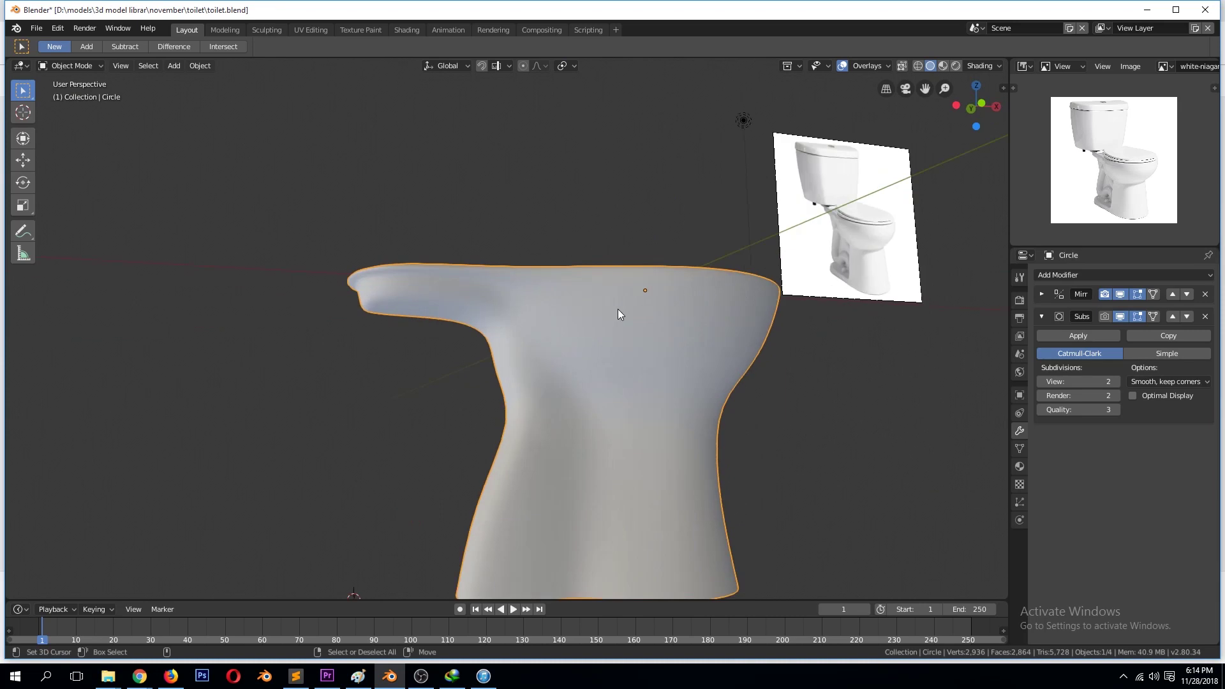
key("ctrl+s")
key("KP_1")
key("Tab")
scroll(536, 467, "down", 1)
key("1")
key("shift+z")
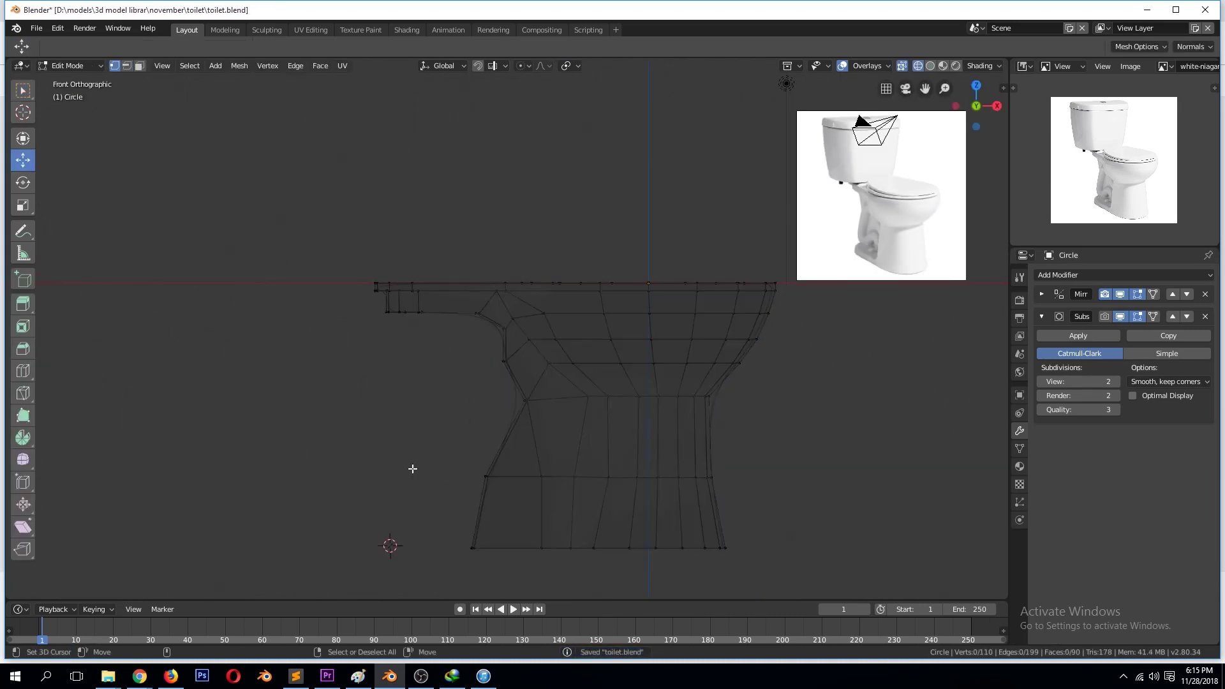
Box-select the lower-left base corner vertices, move them into place, and save.
left_click_drag(445, 453, 542, 555)
left_click_drag(485, 510, 536, 487)
scroll(536, 487, "up", 2)
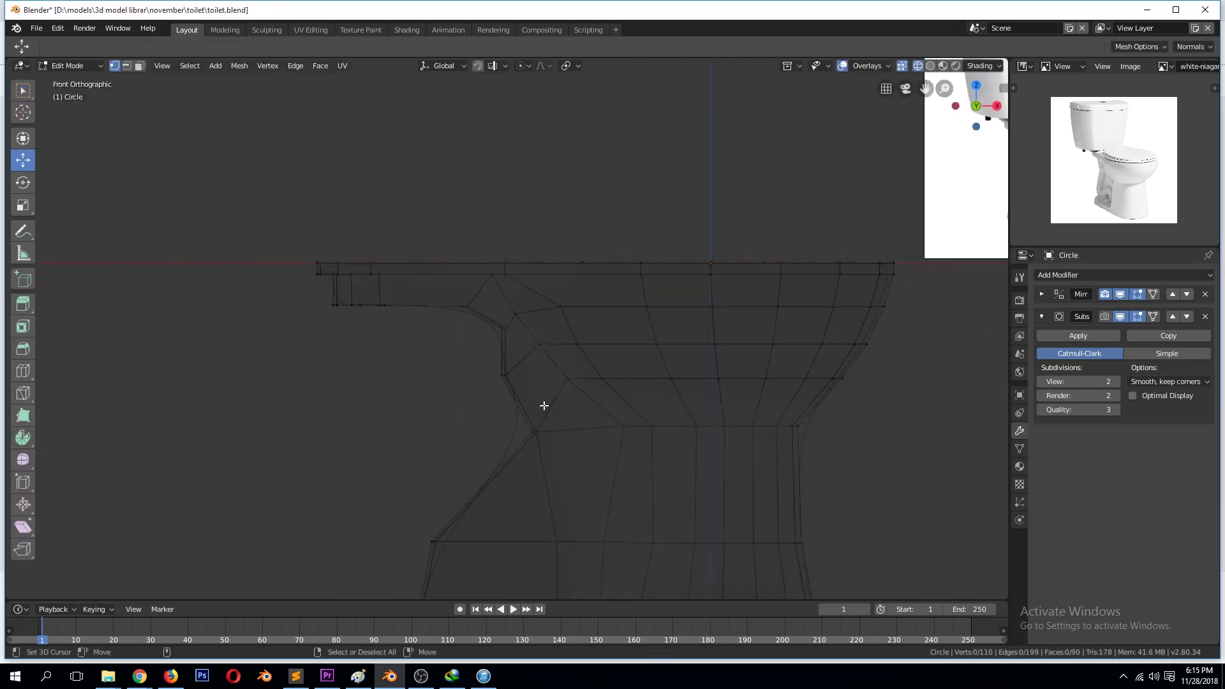
scroll(475, 533, "down", 2)
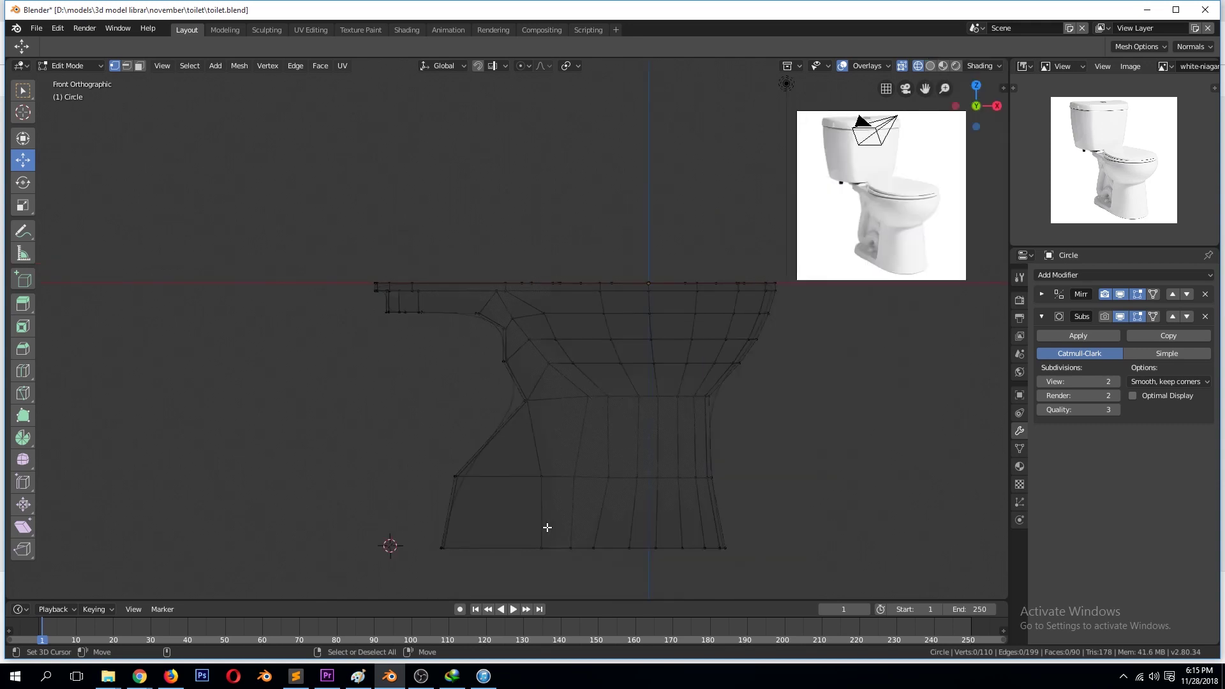
key("shift+z")
mouse_move(659, 511)
middle_mouse_down()
mouse_move(621, 456)
mouse_move(533, 404)
mouse_move(498, 322)
middle_mouse_up()
key("ctrl+s")
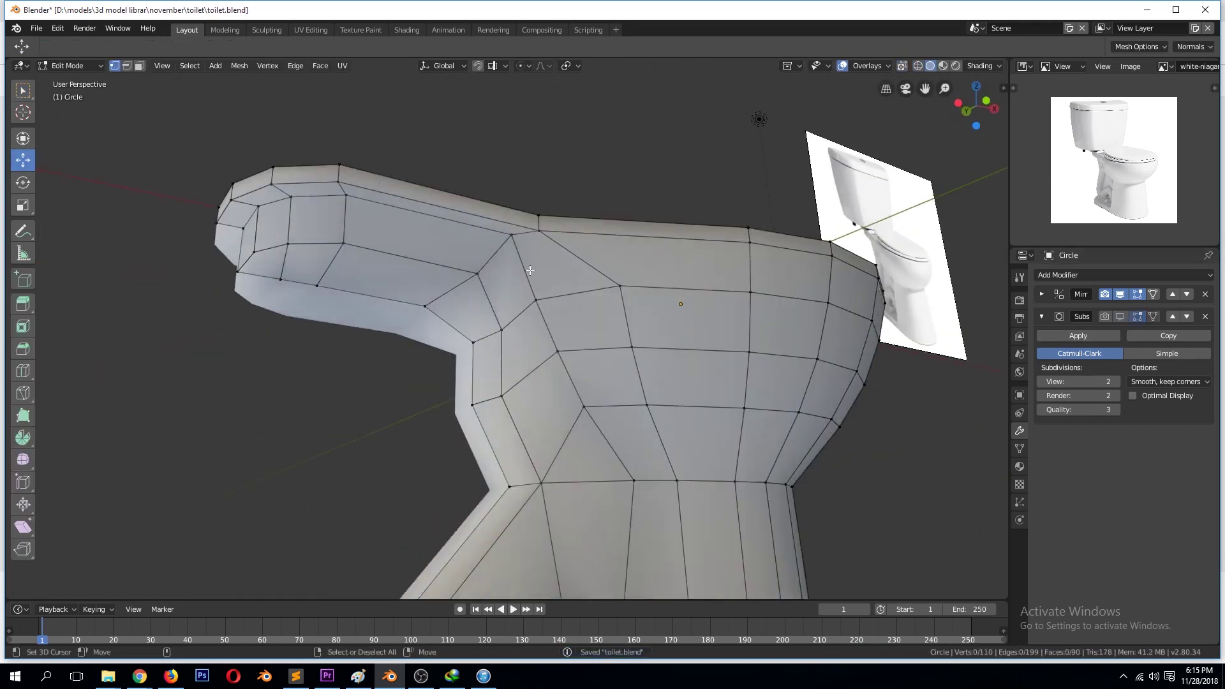
Add an edge loop near the bowl rim and bevel the rim edge loop.
left_click(342, 178)
mouse_move(344, 187)
middle_mouse_down()
mouse_move(447, 164)
mouse_move(623, 345)
mouse_move(592, 394)
mouse_move(469, 314)
middle_mouse_up()
key("2")
left_click(593, 394, "alt")
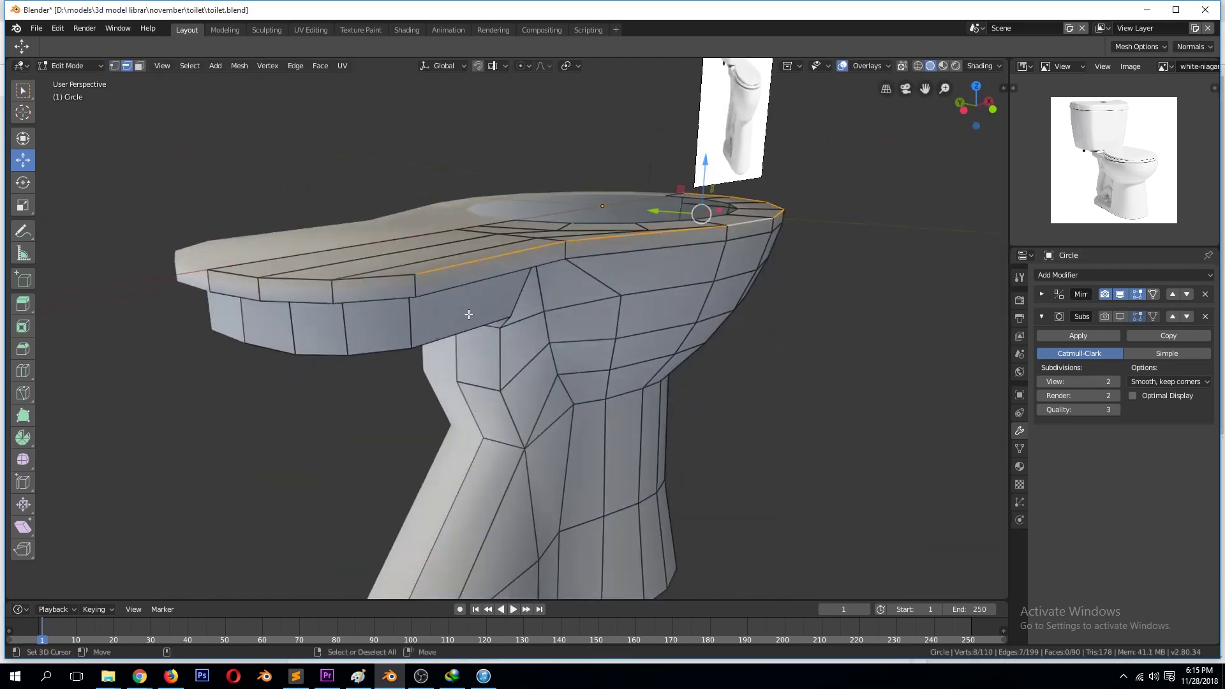
mouse_move(672, 252)
middle_mouse_down()
mouse_move(562, 300)
mouse_move(612, 281)
mouse_move(638, 294)
middle_mouse_up()
key("ctrl+b")
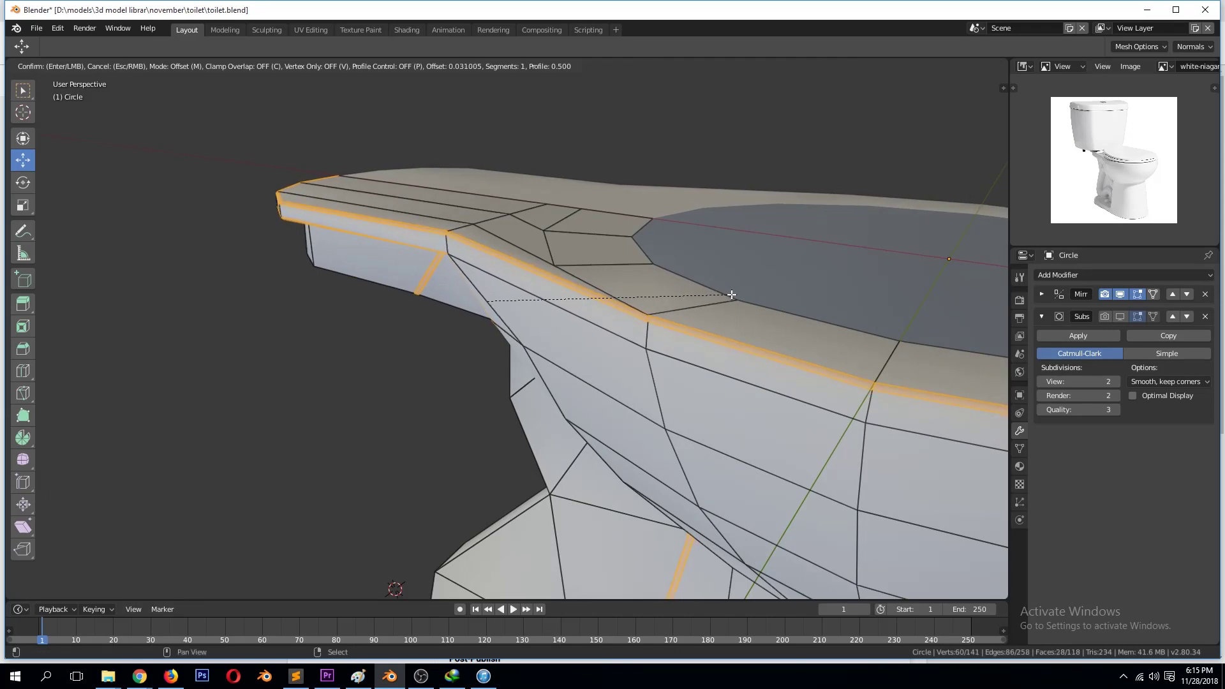
left_click(731, 294)
Check the smoothed toilet from the side in Object Mode, then return to Edit Mode.
key("Tab")
scroll(650, 329, "down", 3)
mouse_move(650, 329)
middle_mouse_down()
mouse_move(637, 328)
mouse_move(619, 384)
mouse_move(622, 460)
mouse_move(635, 385)
mouse_move(753, 403)
mouse_move(525, 458)
middle_mouse_up()
key("Tab")
scroll(634, 385, "up", 4)
Save and toggle the Subdivision viewport display while inspecting the toilet neck.
key("ctrl+s")
key("Tab")
mouse_move(1147, 329)
middle_mouse_down()
mouse_move(802, 393)
mouse_move(647, 299)
middle_mouse_up()
key("Tab")
scroll(802, 393, "up", 3)
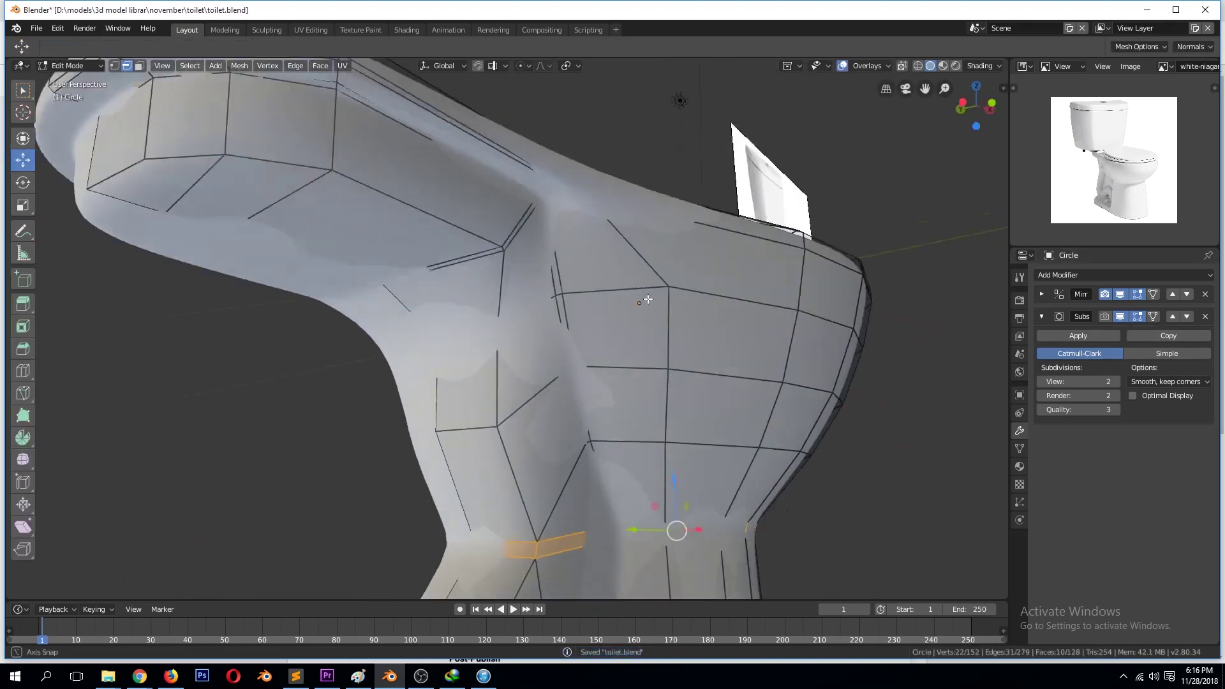
left_click(1109, 317)
mouse_move(577, 229)
middle_mouse_down()
mouse_move(506, 301)
mouse_move(559, 330)
middle_mouse_up()
key("Tab")
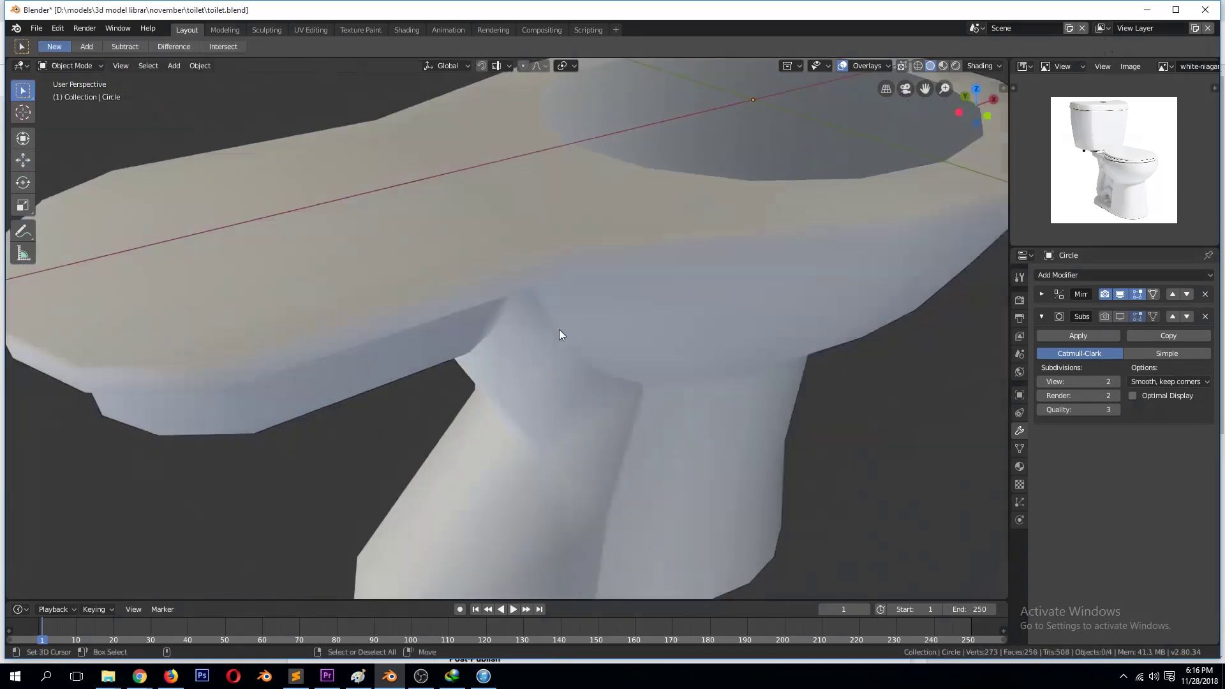
left_click(1119, 317)
Extend the selection along the base and shrink/fatten the selected vertices.
middle_click_drag(723, 249, 780, 235)
key("Tab")
key("ctrl+s")
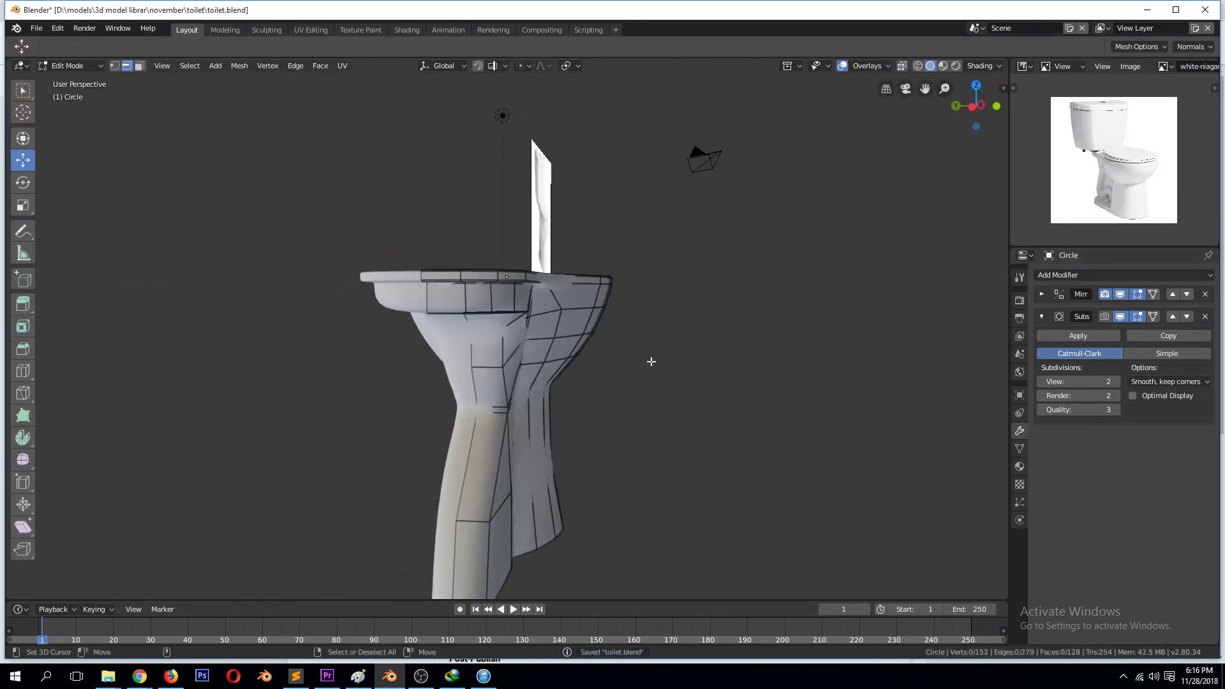
left_click(459, 500, "ctrl")
scroll(626, 500, "up", 4)
scroll(629, 446, "up", 3)
key("alt+s")
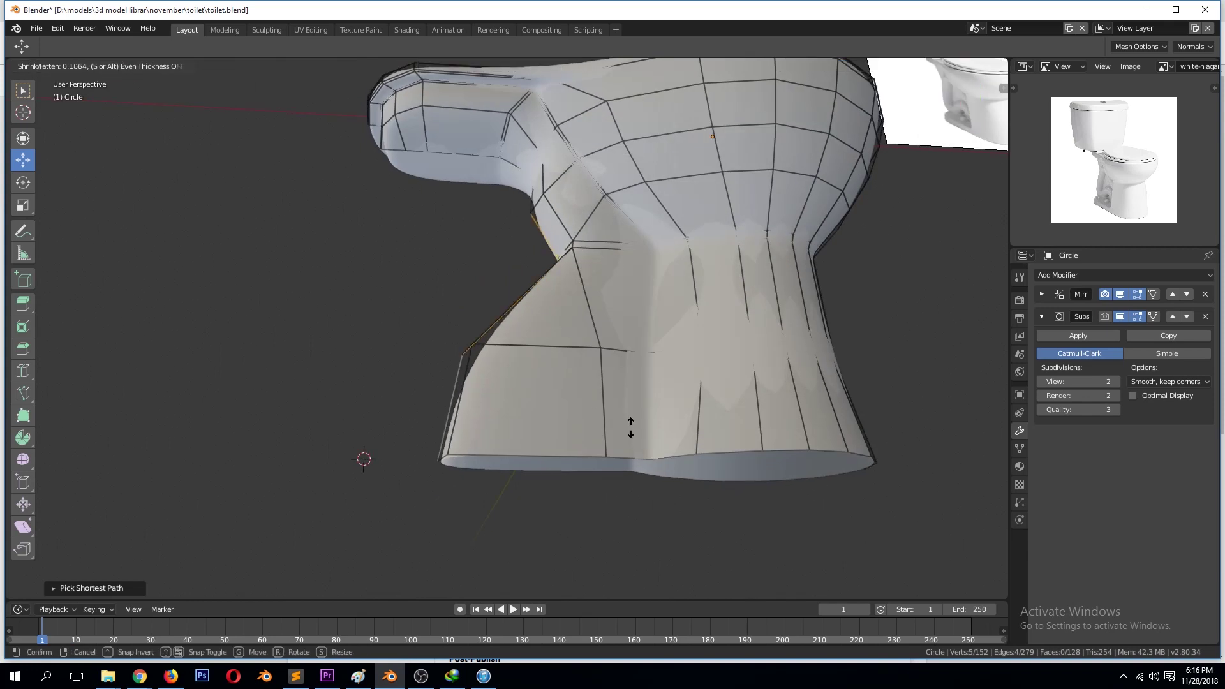
left_click(657, 434)
Select a face near the top and check it in wireframe and material preview shading.
mouse_move(657, 434)
middle_mouse_down()
mouse_move(678, 438)
mouse_move(653, 446)
mouse_move(644, 354)
middle_mouse_up()
key("3")
left_click(597, 194)
key("1")
scroll(559, 200, "up", 3)
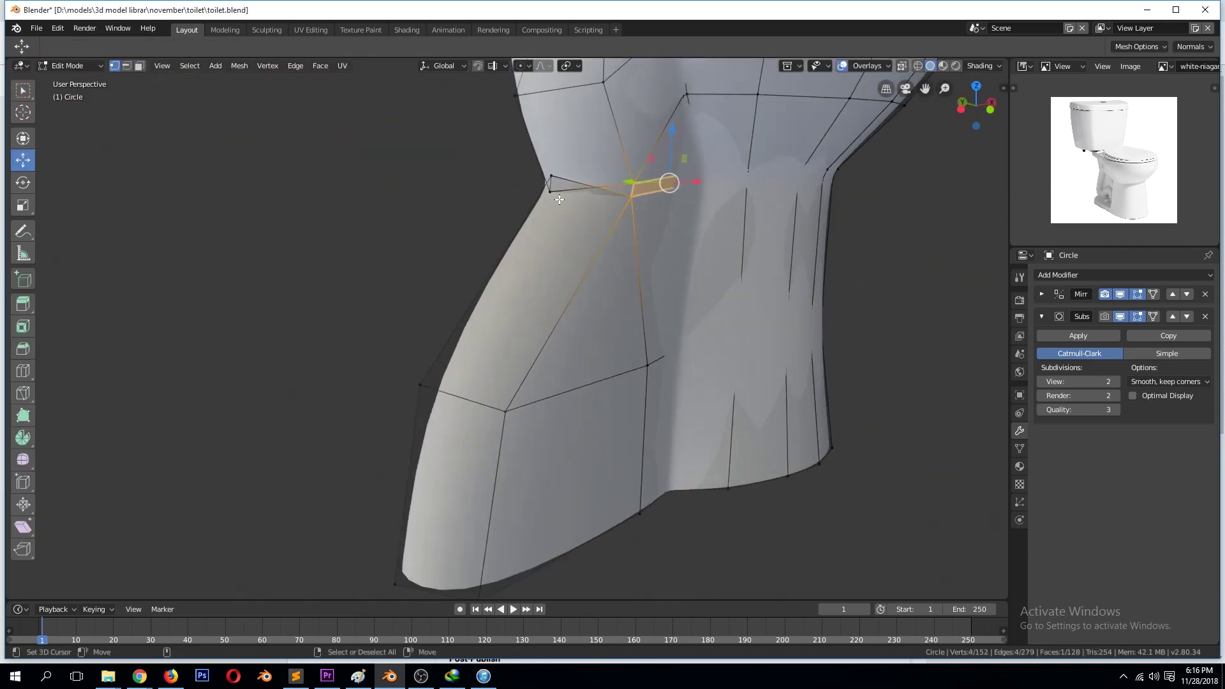
key("shift+z")
key("shift+z")
key("Tab")
key("z")
left_click(572, 232)
Grow the face selection into a three-face band and save toilet.blend.
key("Tab")
middle_click_drag(667, 289, 646, 228)
key("ctrl+s")
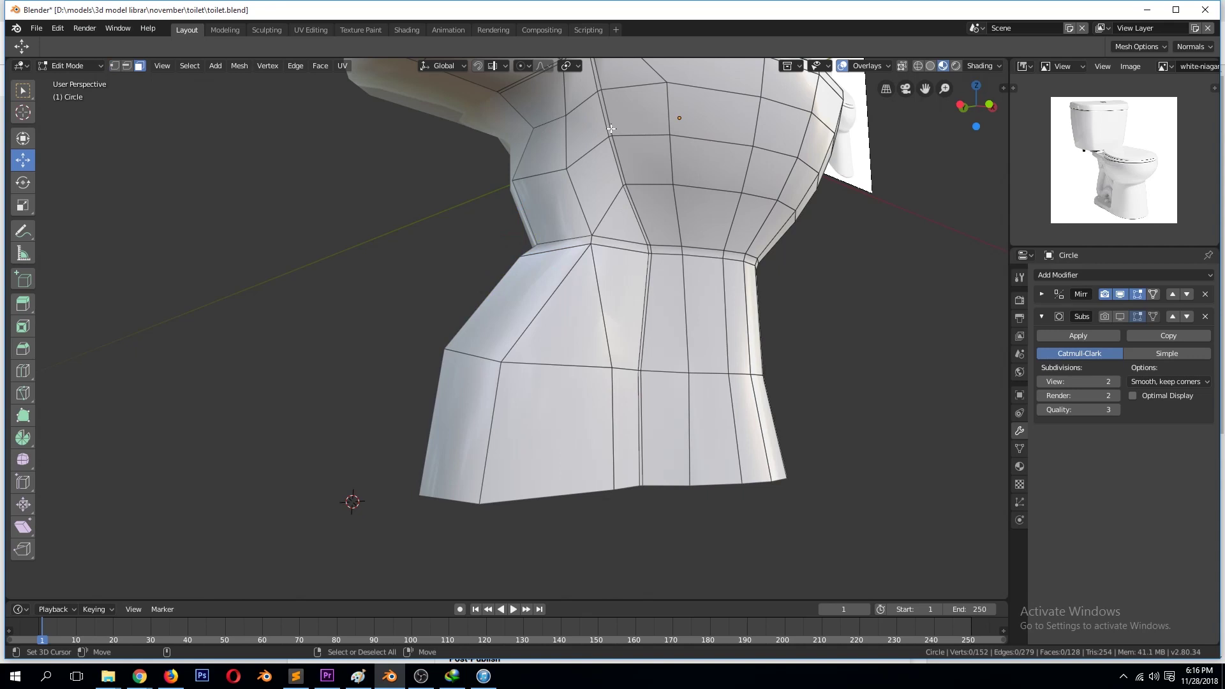
key("ctrl+KP_Add")
mouse_move(610, 188)
middle_mouse_down()
mouse_move(636, 279)
mouse_move(574, 281)
mouse_move(510, 348)
mouse_move(679, 253)
middle_mouse_up()
key("Tab")
key("ctrl+s")
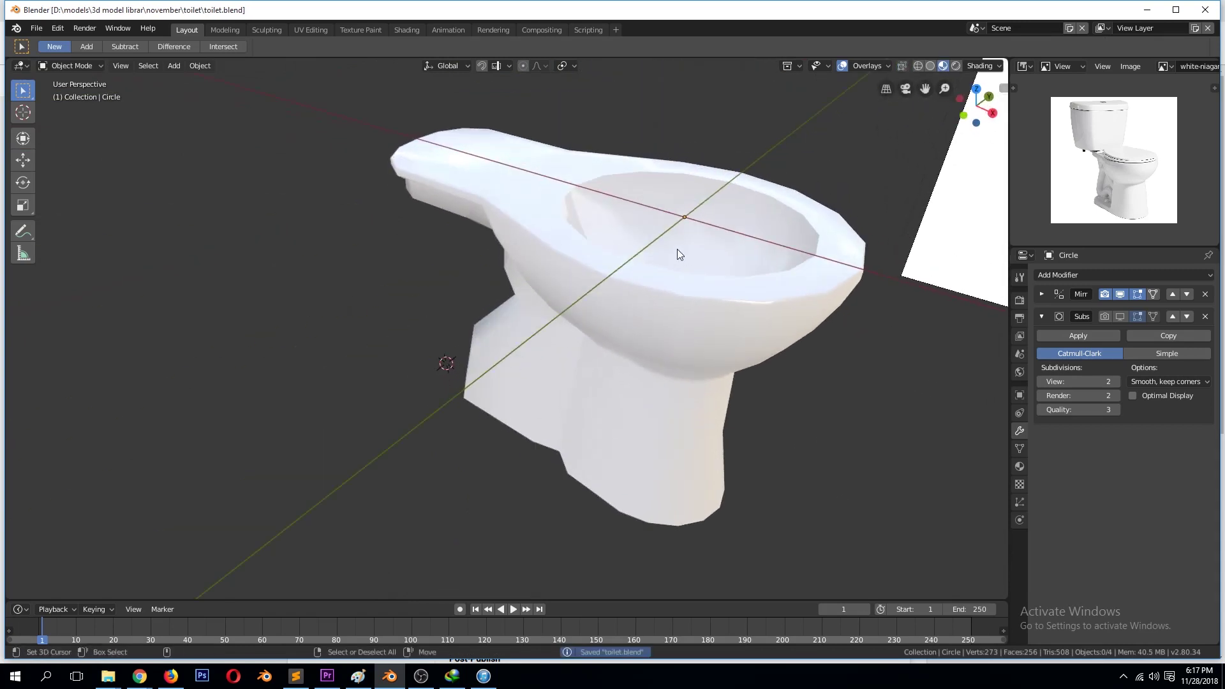
key("Tab")
Extrude the base's bottom edge loop and push it outward with Alt+S.
scroll(630, 457, "up", 4)
middle_click_drag(631, 457, 578, 488)
left_click(578, 488)
key("e")
left_click(643, 482)
key("alt+s")
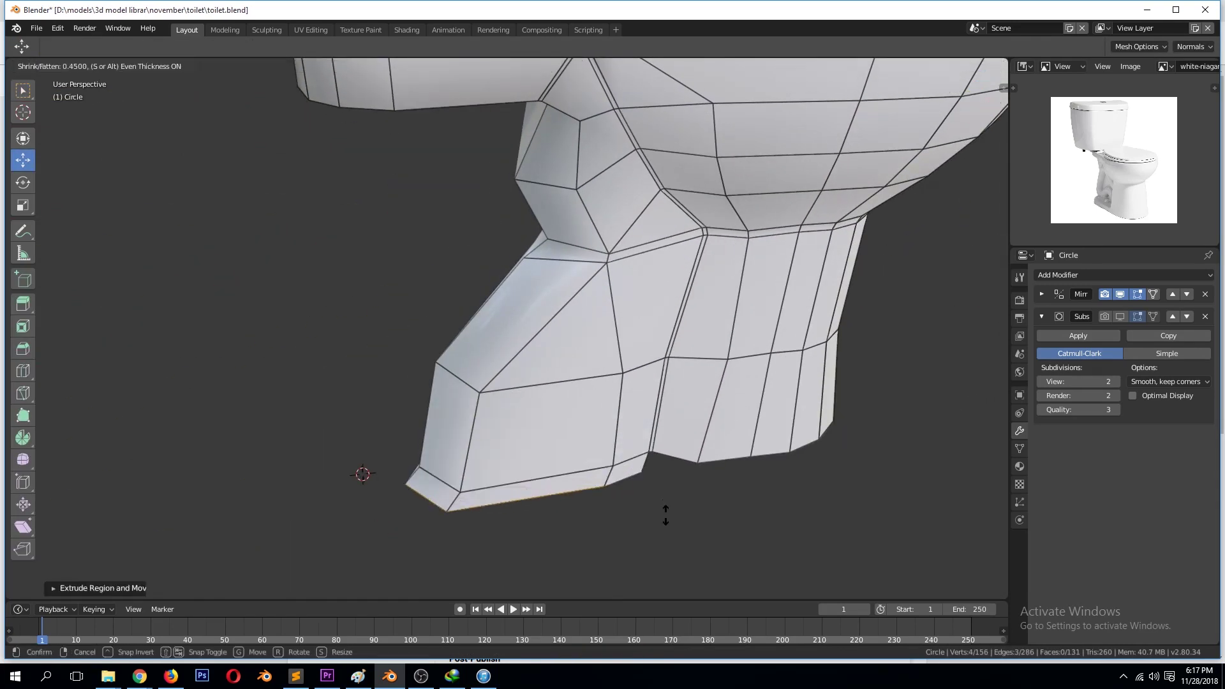
left_click(669, 517)
Scale the new foot edge and move it down and outward into a flat flared plinth.
key("KP_1")
key("s")
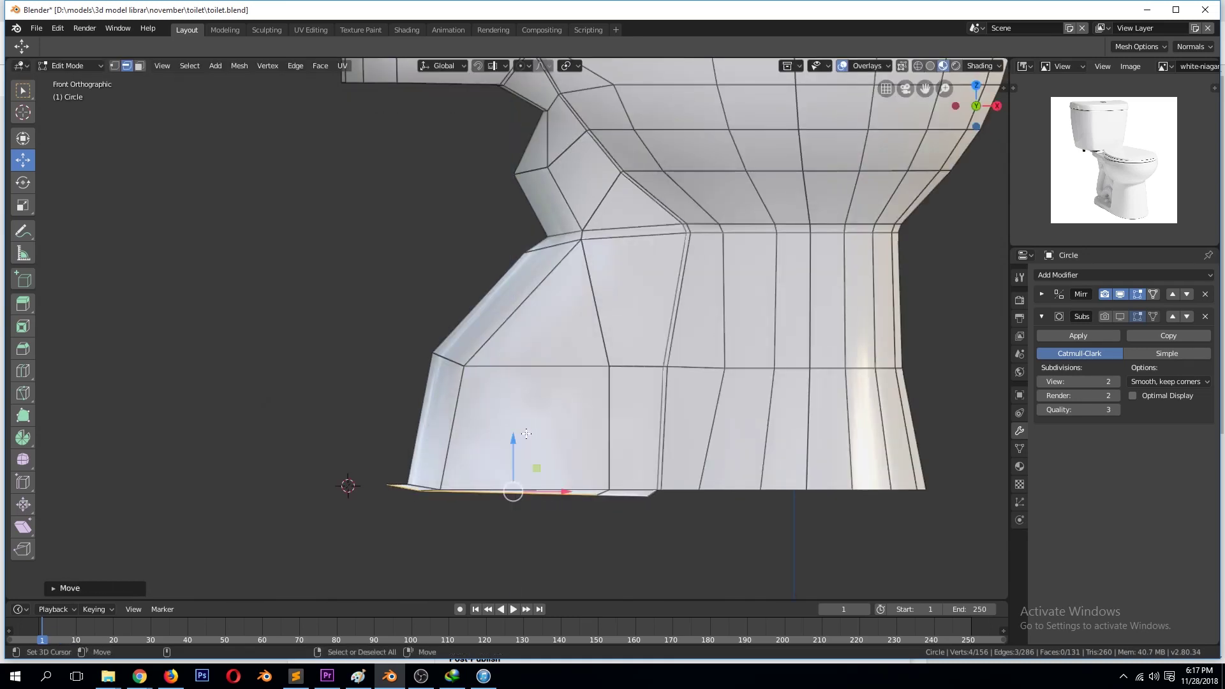
left_click(539, 375)
mouse_move(538, 374)
middle_mouse_down()
mouse_move(626, 492)
mouse_move(567, 510)
middle_mouse_up()
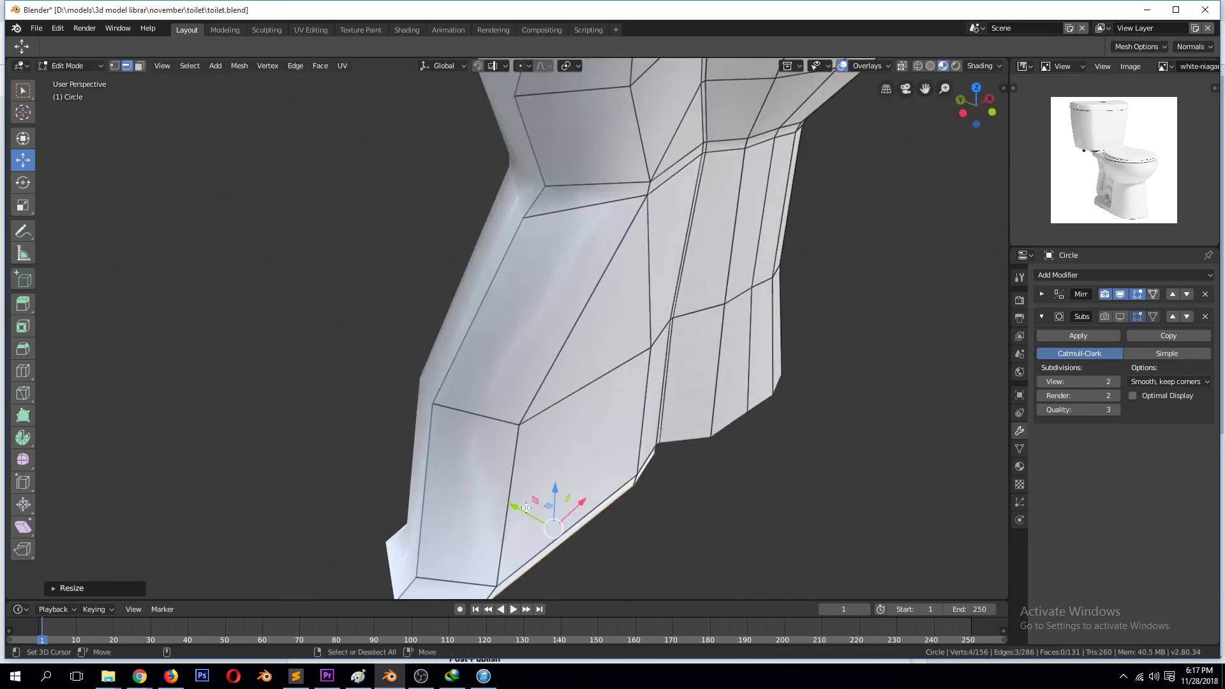
left_click_drag(568, 511, 554, 521)
Add a supporting edge loop just above the flared foot.
key("3")
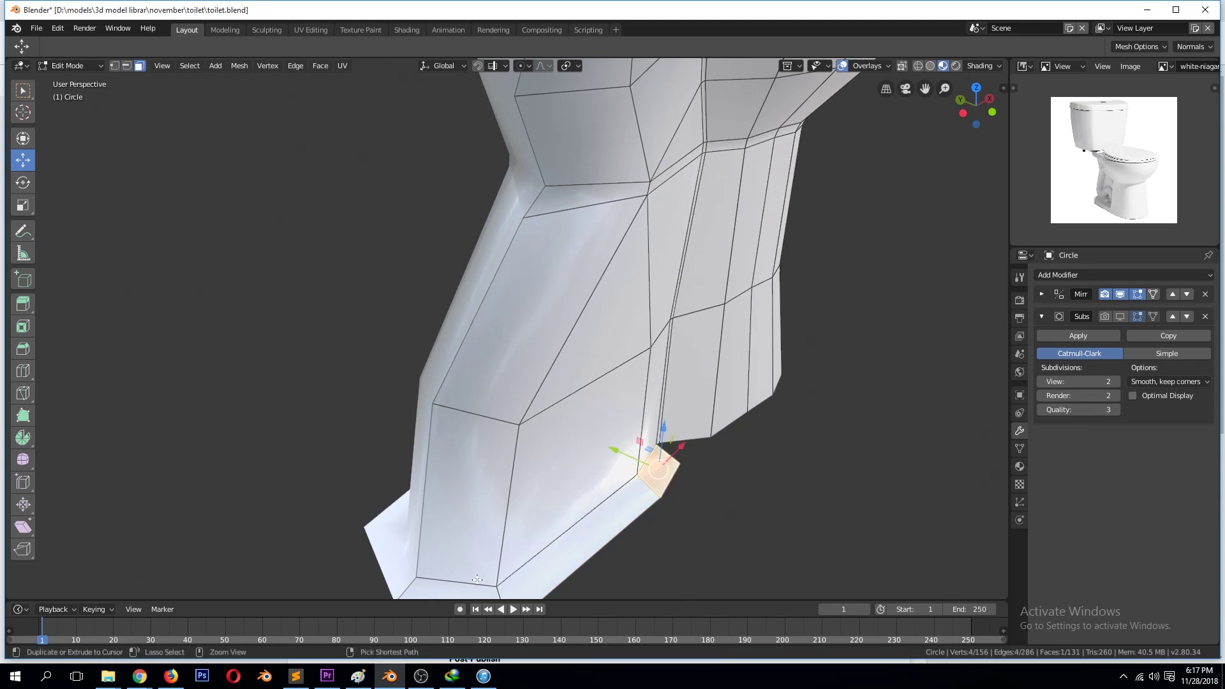
key("2")
left_click(678, 453)
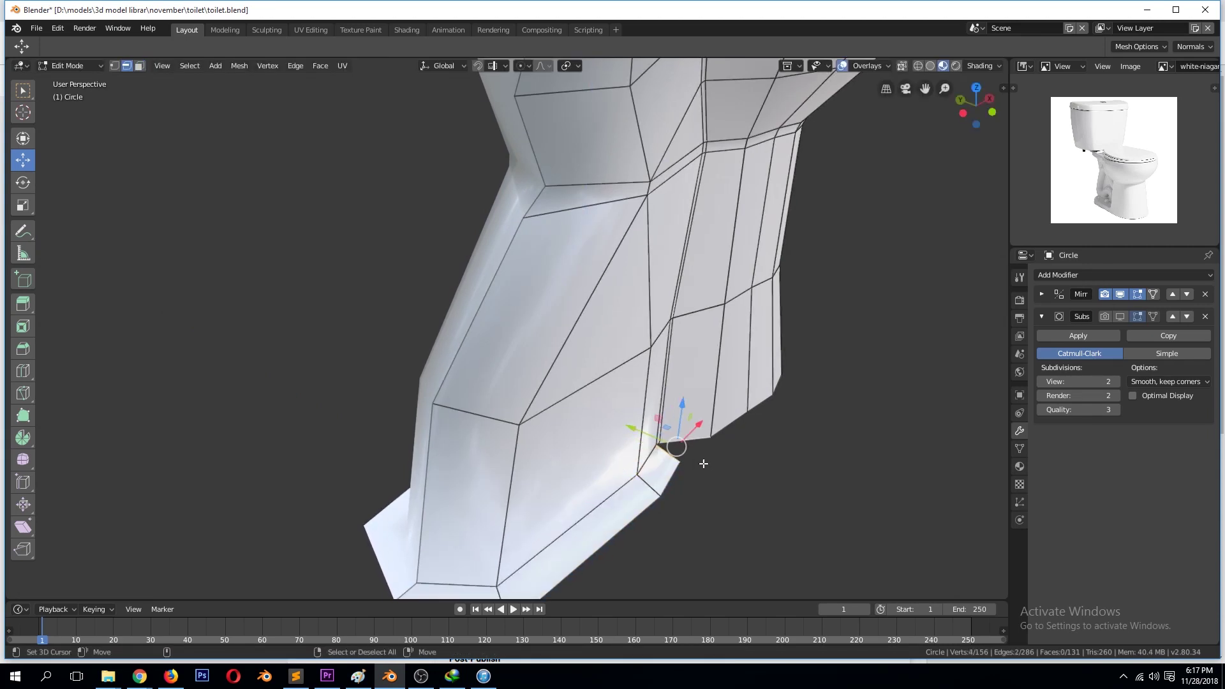
scroll(704, 464, "down", 4)
middle_click_drag(702, 469, 619, 408)
key("ctrl+r")
left_click(469, 445)
key("Tab")
Save toilet.blend and review the smoothed flared base from several angles.
key("Tab")
key("Tab")
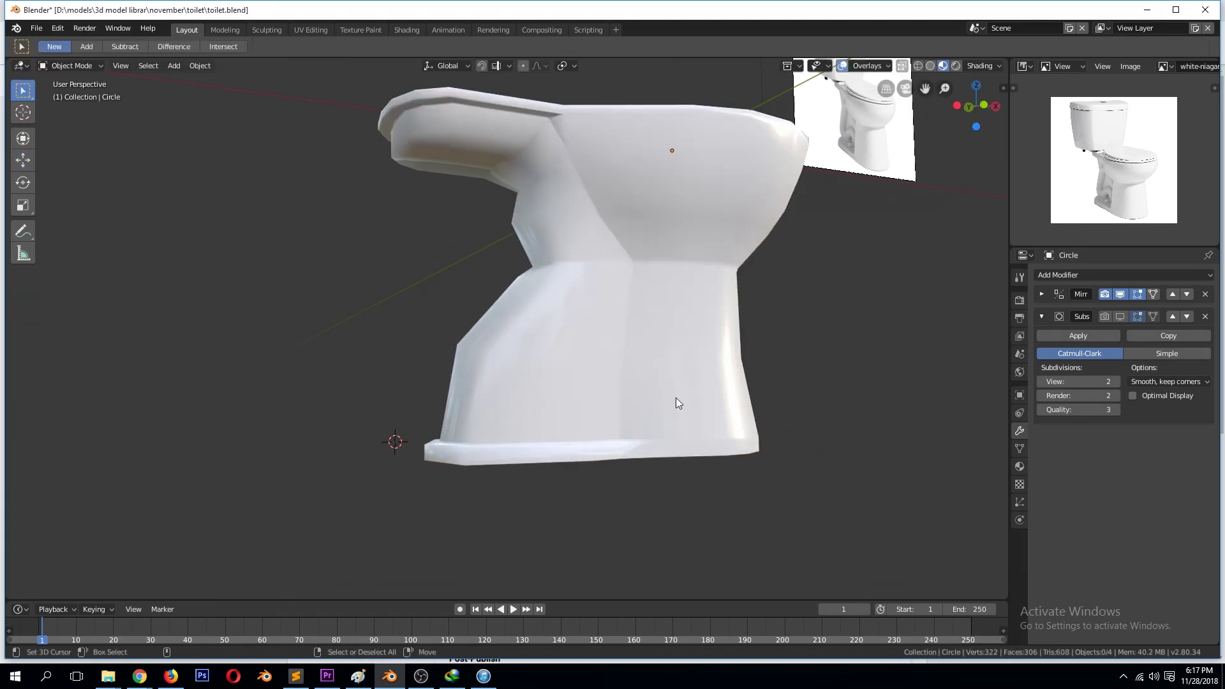
key("Tab")
scroll(676, 398, "up", 2)
key("Tab")
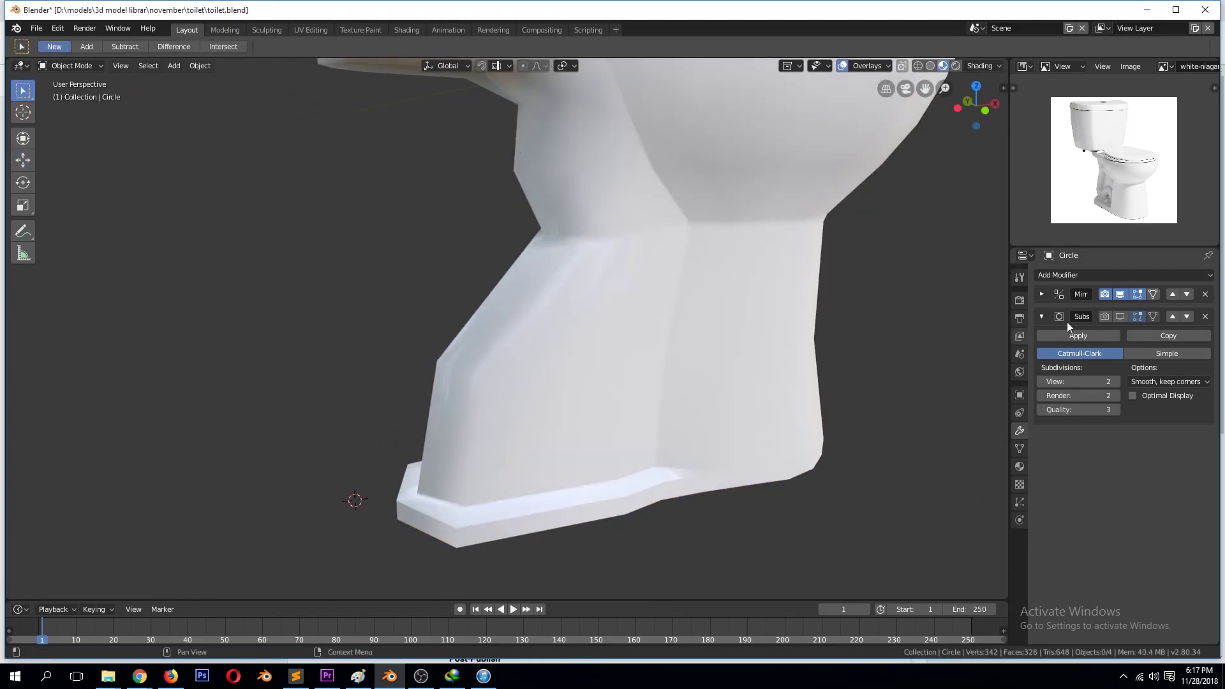
key("ctrl+s")
mouse_move(958, 350)
middle_mouse_down()
mouse_move(611, 449)
mouse_move(588, 428)
mouse_move(507, 428)
mouse_move(538, 370)
middle_mouse_up()
key("Tab")
mouse_move(552, 490)
middle_mouse_down()
mouse_move(653, 434)
mouse_move(644, 486)
middle_mouse_up()
key("Tab")
scroll(653, 434, "up", 3)
key("Tab")
scroll(653, 434, "down", 3)
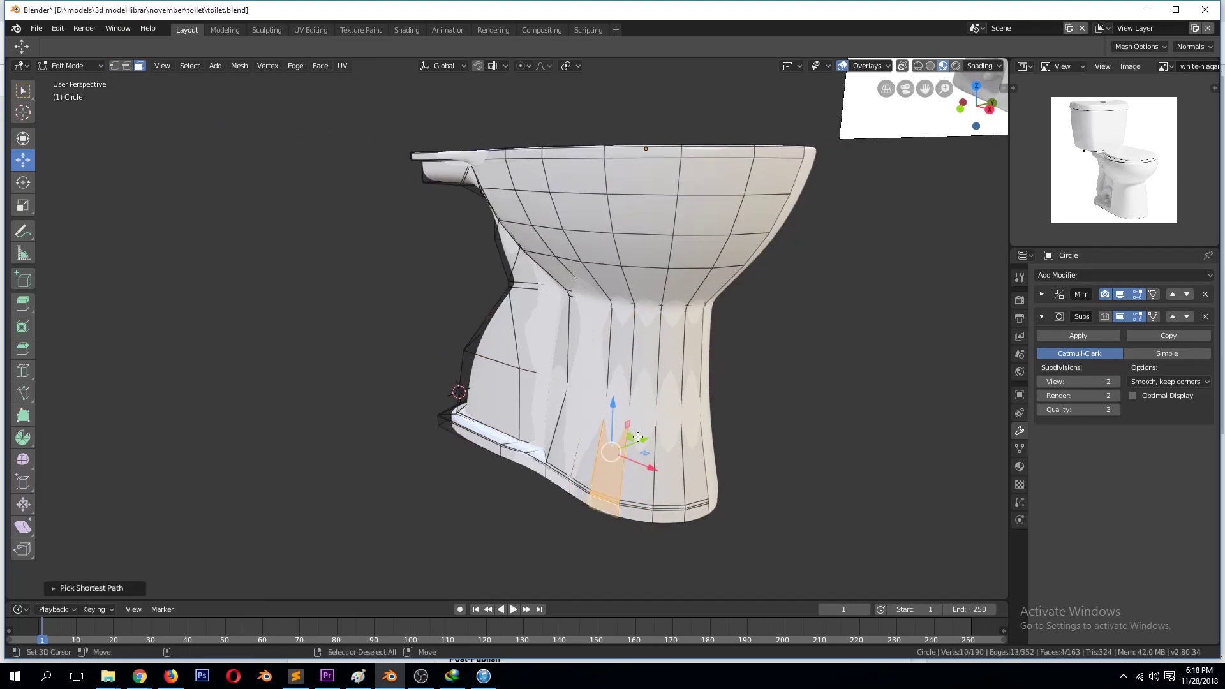
Shift the selected base faces slightly left, leave Edit Mode and save the toilet file.
left_click_drag(638, 437, 635, 442)
left_click(638, 442)
key("Tab")
key("ctrl+s")
Apply the Mirror modifier so both toilet halves become real geometry.
mouse_move(729, 446)
middle_mouse_down()
mouse_move(677, 474)
mouse_move(779, 399)
mouse_move(664, 473)
mouse_move(667, 330)
middle_mouse_up()
key("Tab")
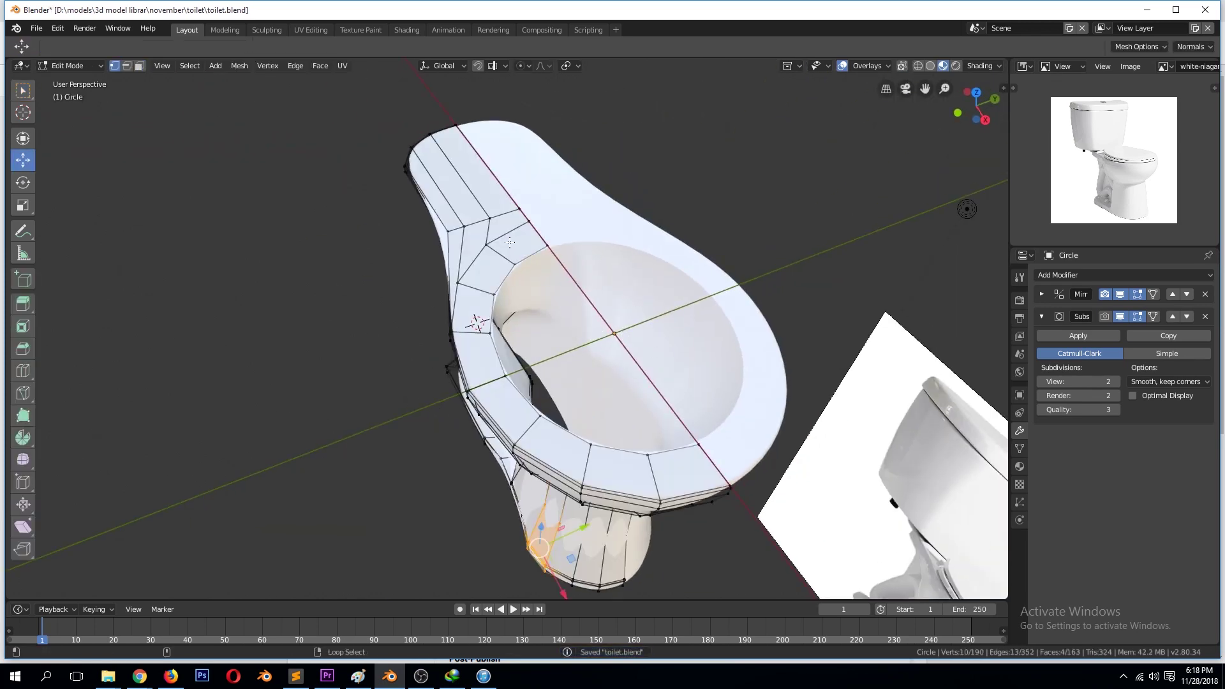
key("Tab")
left_click(1042, 294)
Select and scale the bowl's inner ring, then switch to an X-ray front view.
left_click(1079, 313)
key("Tab")
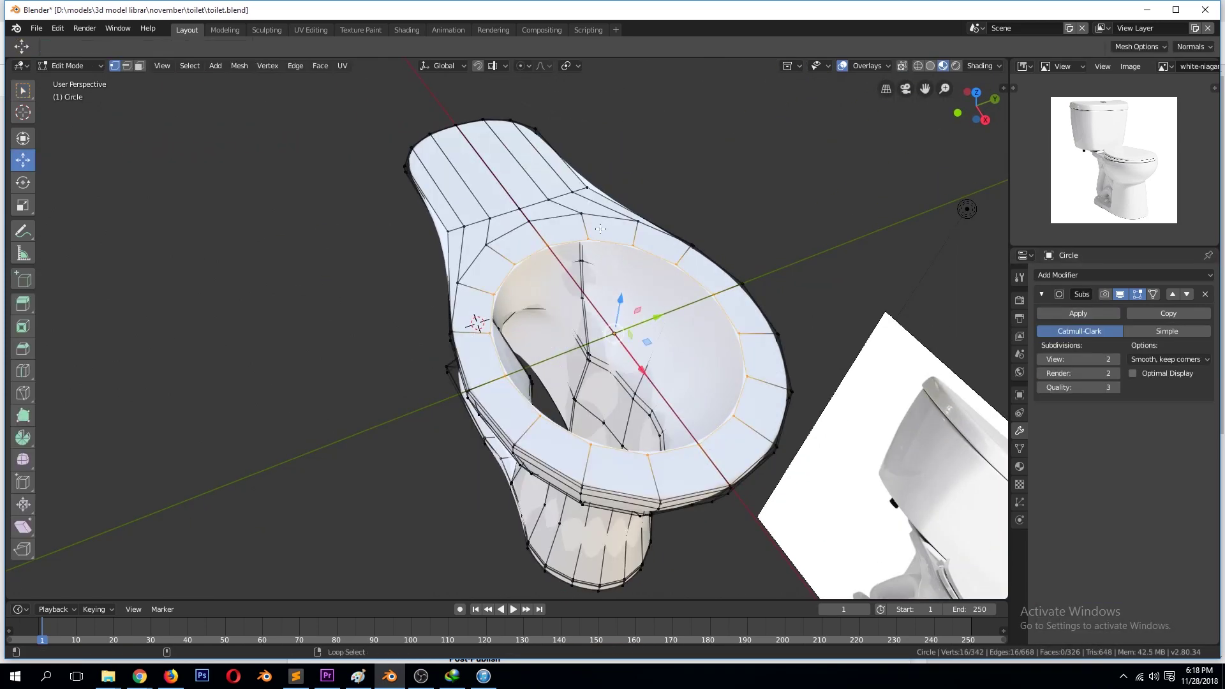
key("s")
key("KP_1")
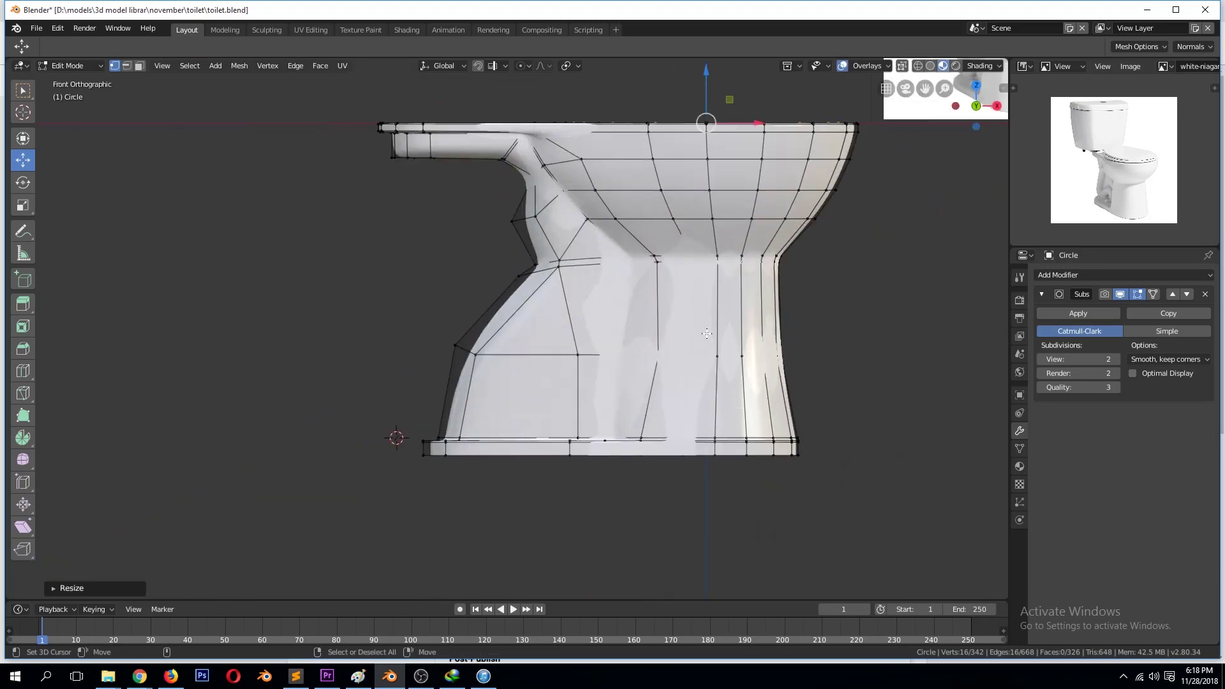
key("alt+z")
scroll(824, 293, "up", 2)
scroll(824, 293, "up", 2)
Extrude the inner ring down along Z and shrink it repeatedly, narrowing the drain.
key("g")
key("z")
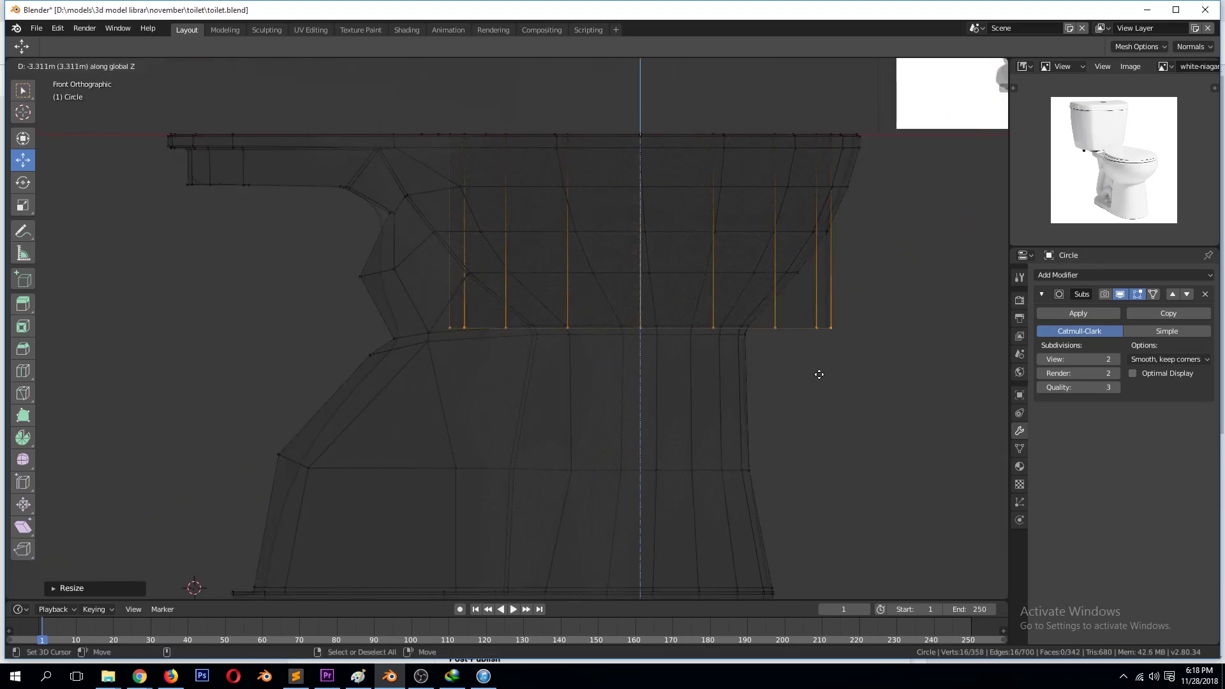
left_click(819, 374)
key("s")
left_click(738, 326)
key("e")
left_click(768, 276)
key("s")
left_click(733, 326)
key("e")
left_click(620, 496)
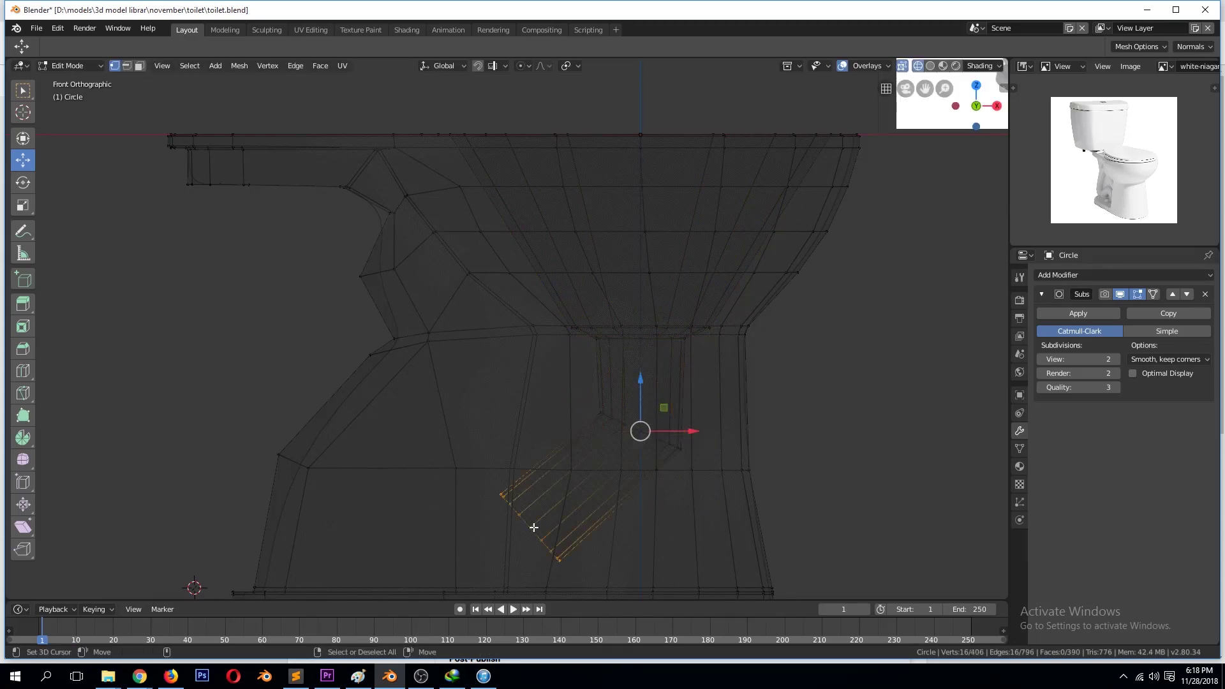
right_click(629, 410, "ctrl")
Turn off X-ray and extrude the drain ring further into the basin floor.
key("shift+z")
middle_click_drag(629, 411, 682, 159)
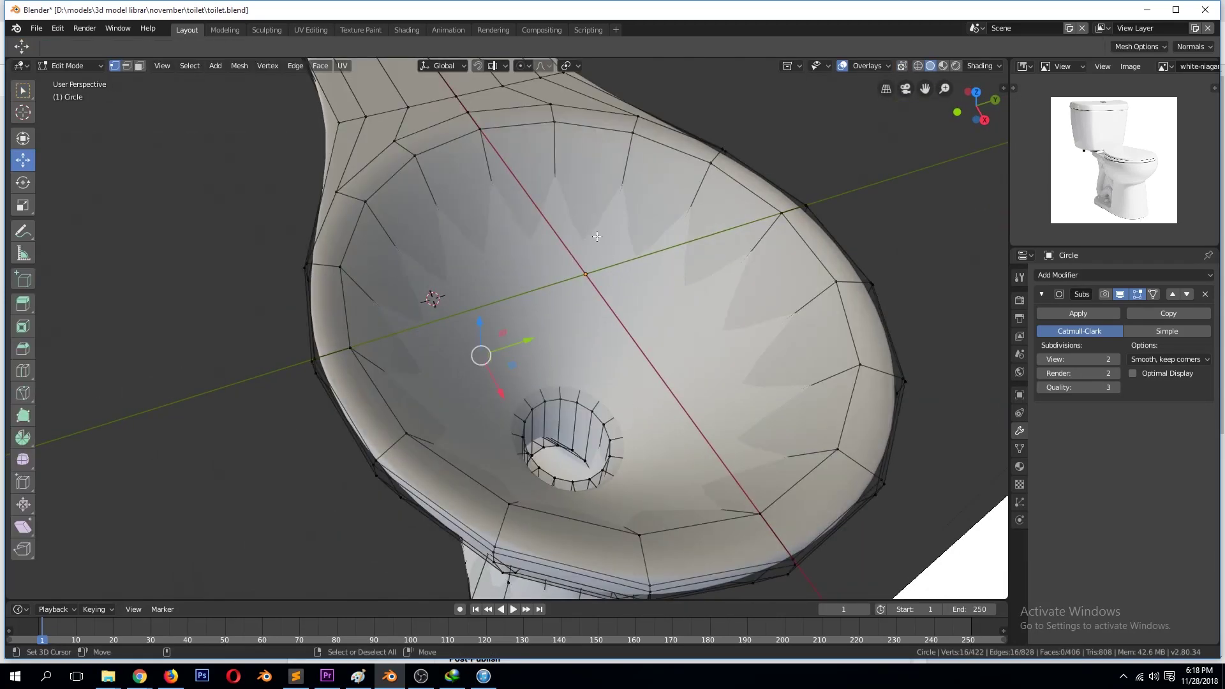
key("e")
left_click(848, 297)
middle_click_drag(847, 297, 566, 246)
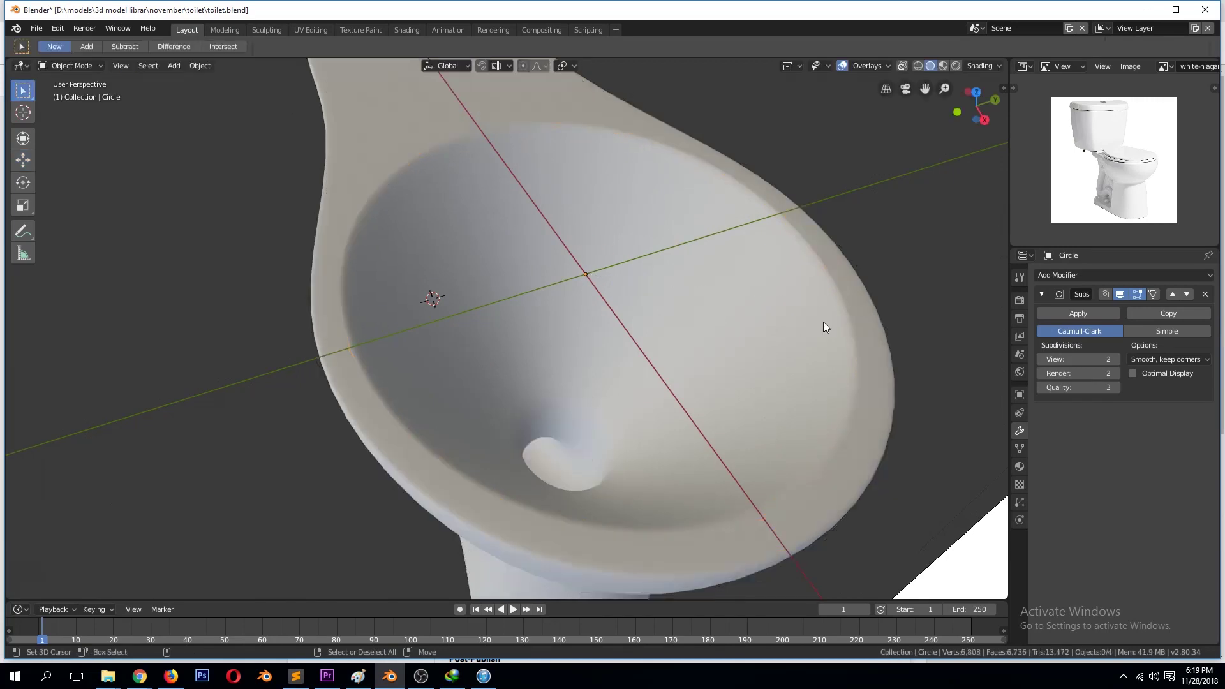
Hide edit-mode subdivision and add a loop cut around the bowl, sliding it into place.
left_click(1121, 296)
key("ctrl+r")
left_click(749, 274)
middle_click_drag(749, 273, 380, 248)
key("g")
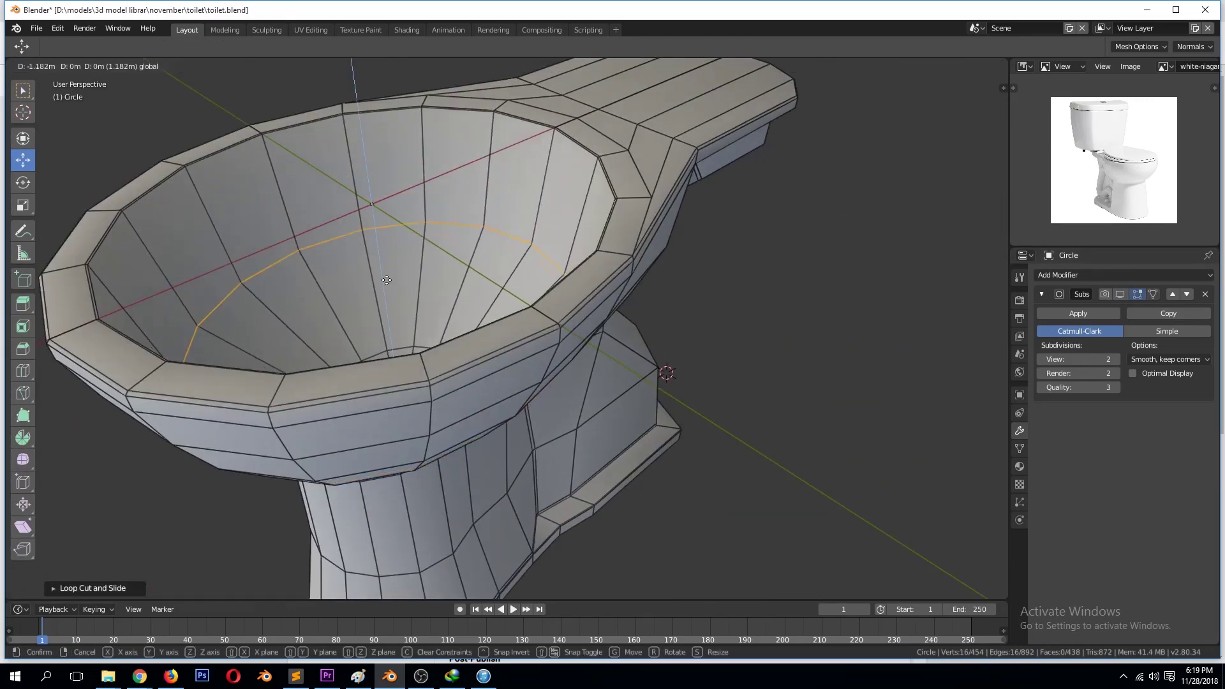
left_click(378, 278)
Add a second loop cut inside the bowl and scale it slightly outward.
key("ctrl+r")
key("s")
left_click(460, 355)
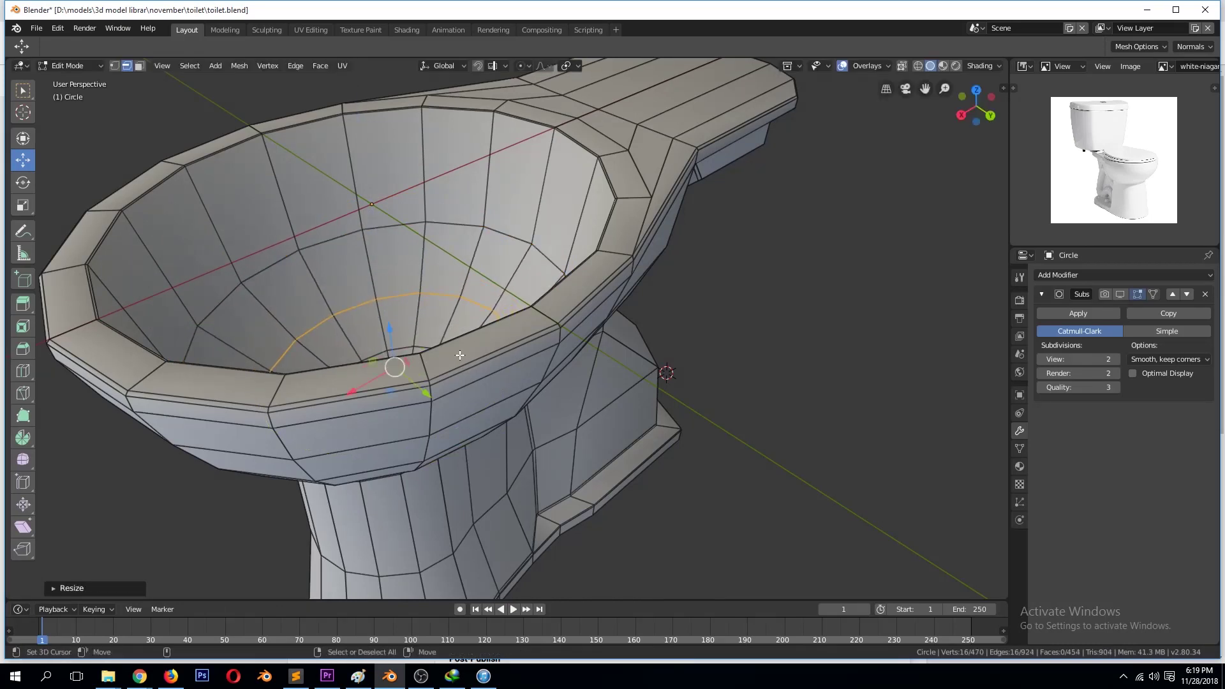
left_click(435, 171)
key("s")
left_click(588, 297)
key("alt+a")
key("Tab")
key("Tab")
Cut a loop inside the rim and extrude the inner rim faces inward to form a lip.
key("ctrl+r")
left_click(497, 131)
left_click(499, 113, "alt")
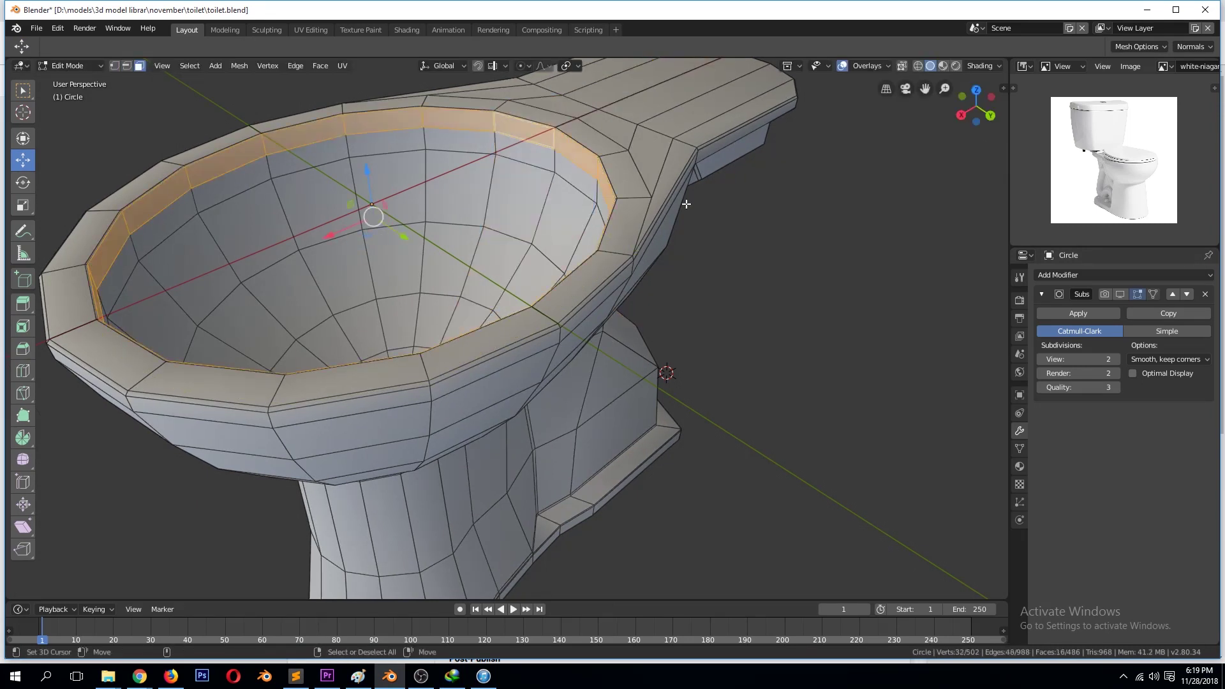
key("e")
right_click(683, 198)
key("alt+s")
right_click(706, 240)
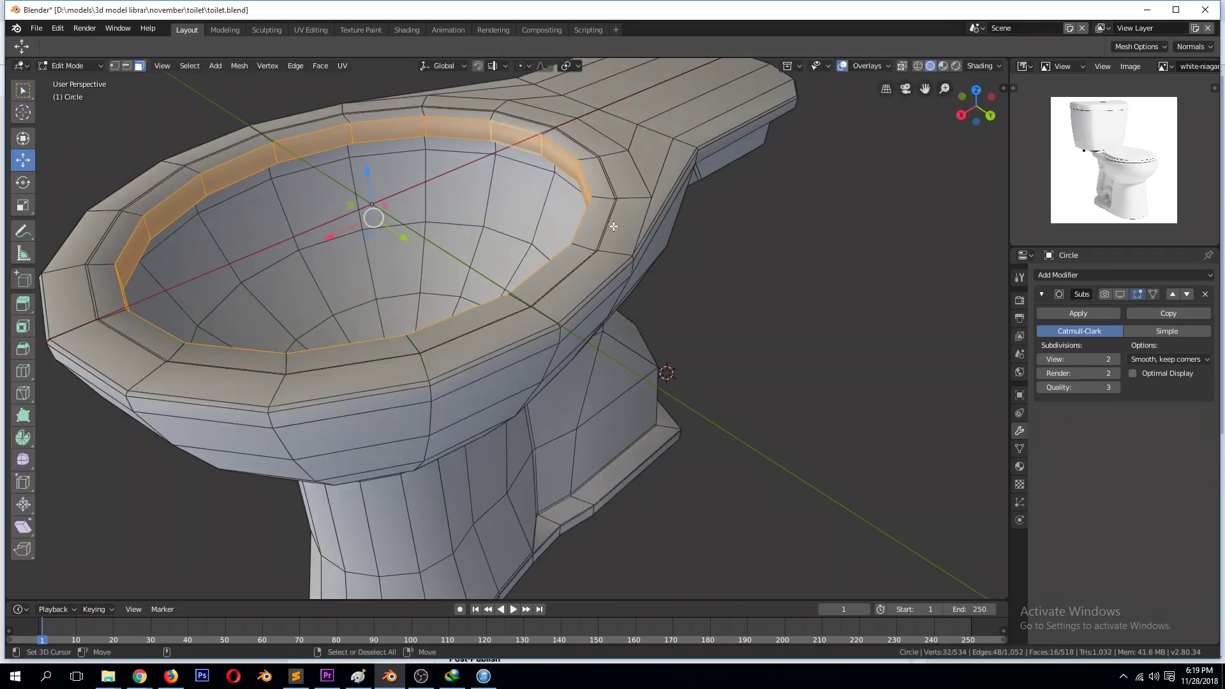
Add loop cuts on the inner rim and across the top rim to sharpen it.
key("ctrl+r")
left_click(689, 240)
left_click(698, 245)
key("ctrl+r")
left_click(663, 255)
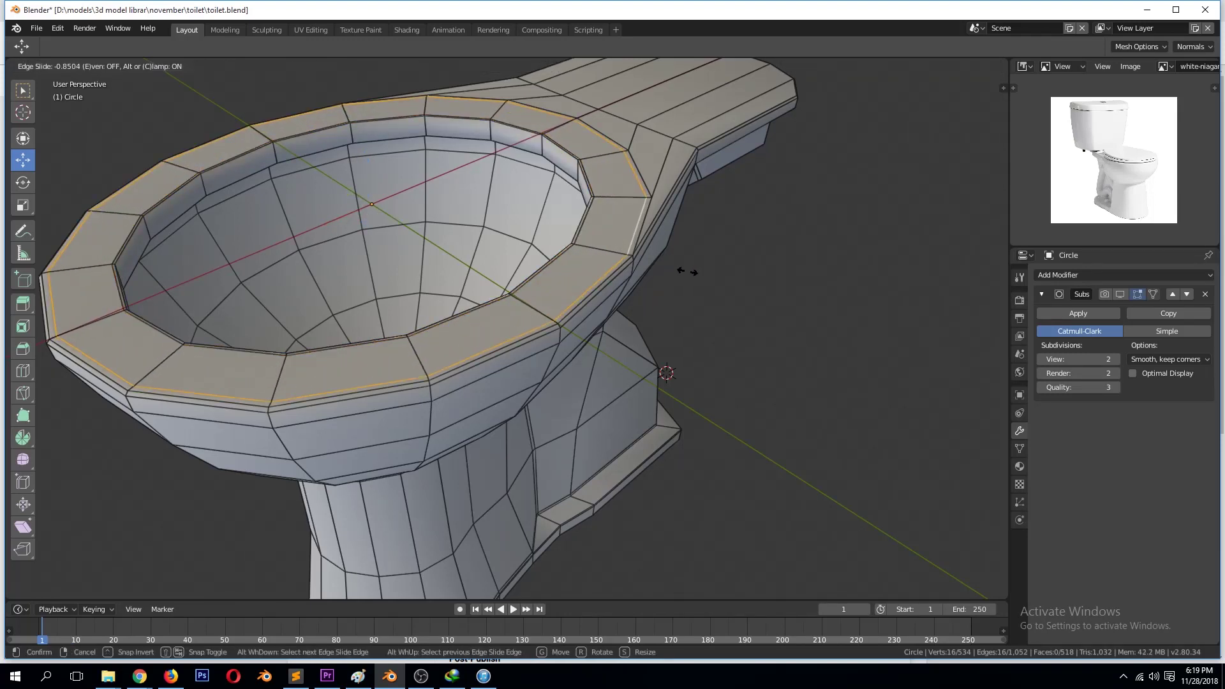
left_click(687, 271)
Save the toilet file, check the smoothed result and place the 3D cursor on the rim.
key("Tab")
key("ctrl+s")
mouse_move(698, 305)
middle_mouse_down()
mouse_move(705, 344)
mouse_move(840, 334)
mouse_move(539, 290)
mouse_move(553, 319)
middle_mouse_up()
key("Tab")
key("Tab")
key("ctrl+s")
right_click(553, 320, "shift")
scroll(564, 335, "up", 2)
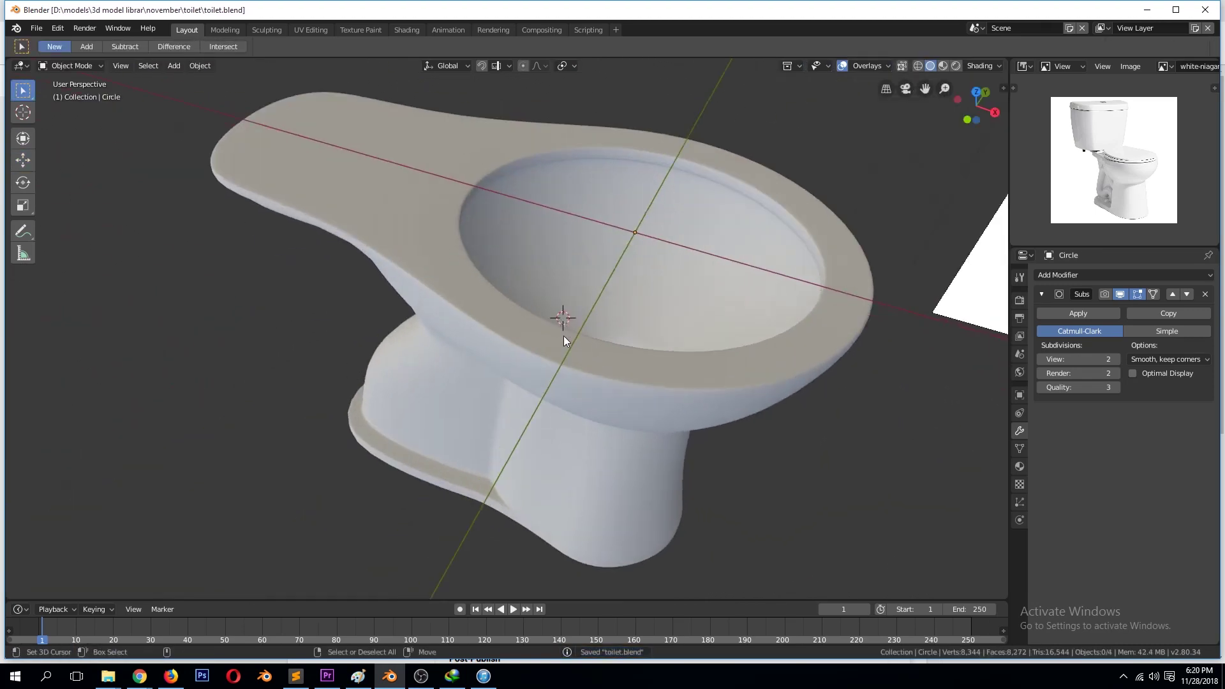
Select the toilet's top rim faces in face mode and duplicate them in place.
left_click(503, 301)
left_click(421, 676)
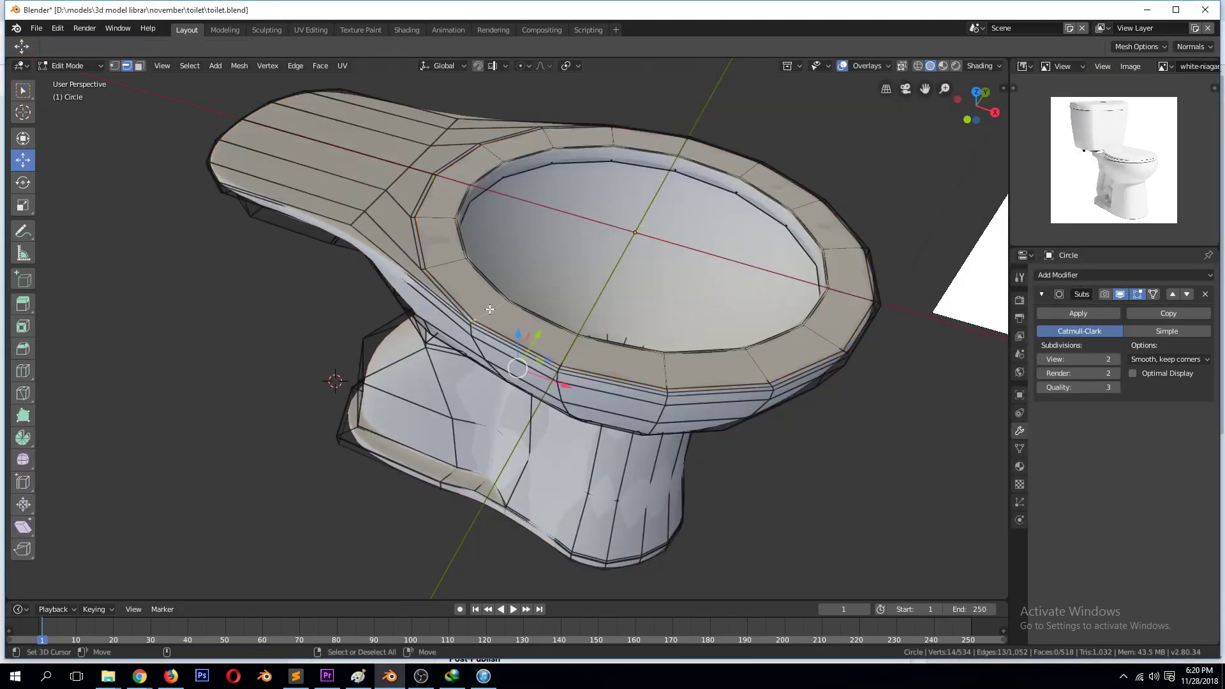
key("3")
left_click(636, 335, "alt+shift")
key("p")
left_click(637, 336)
key("Tab")
Separate the duplicated rim faces into Circle.001, discarding a trial extrusion.
left_click(702, 365)
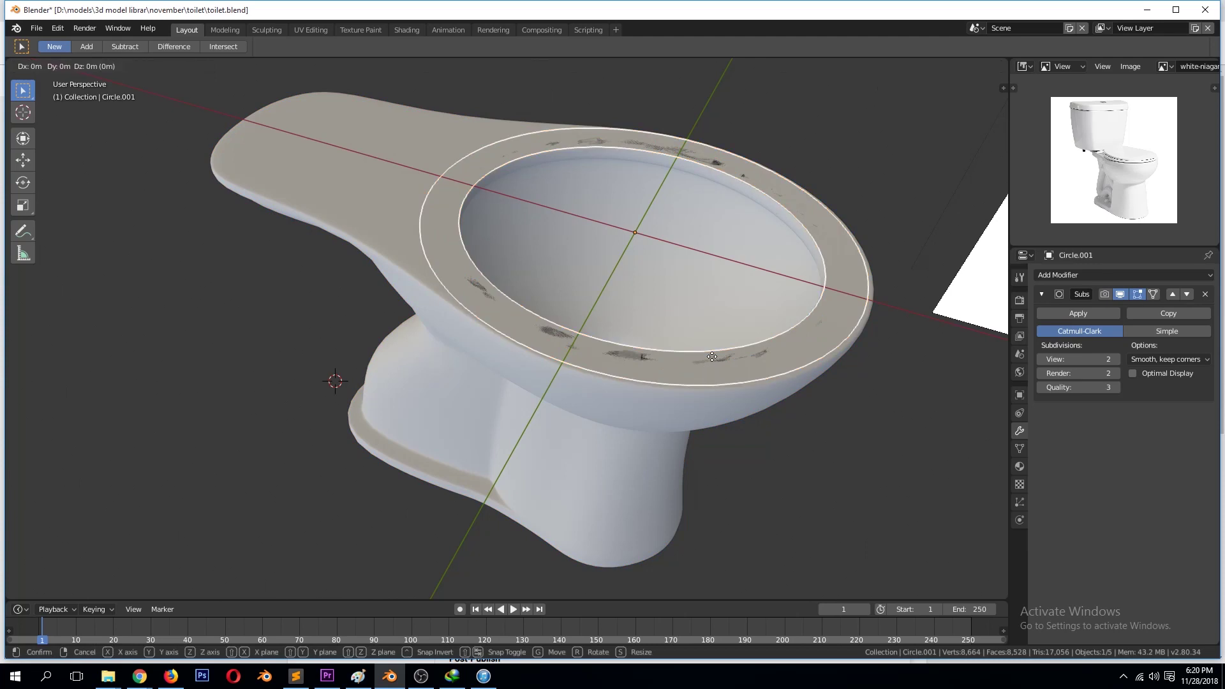
key("Tab")
scroll(765, 341, "up", 2)
key("e")
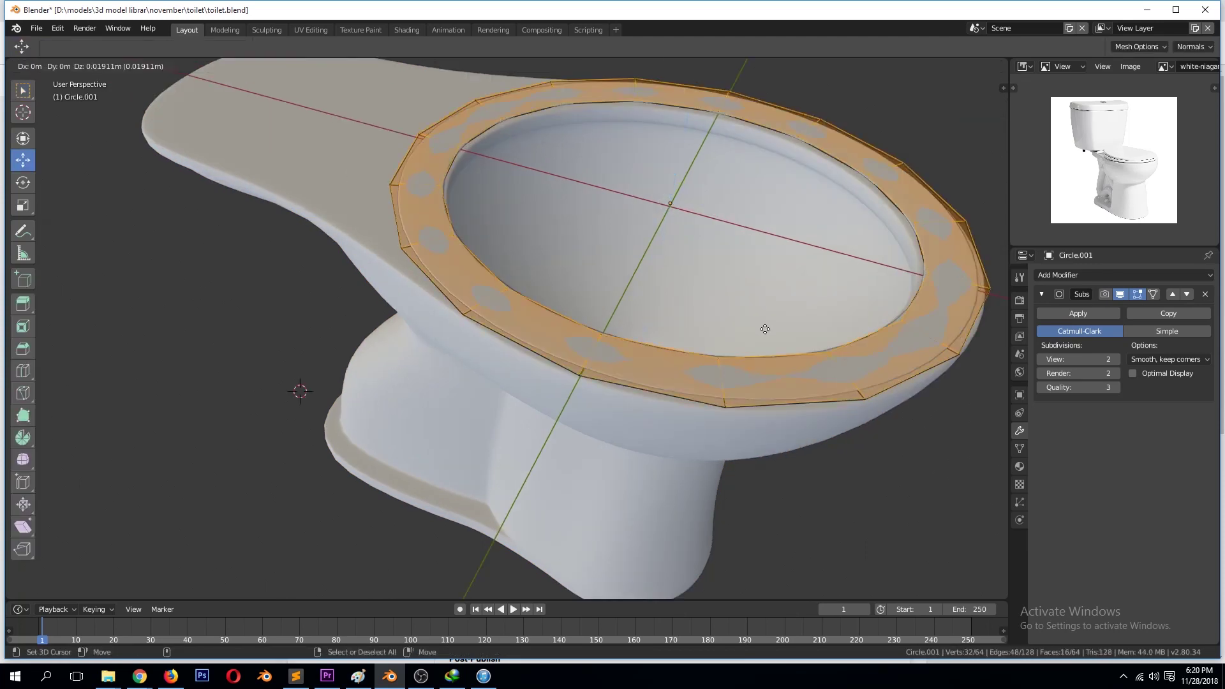
key("Escape")
key("ctrl+z")
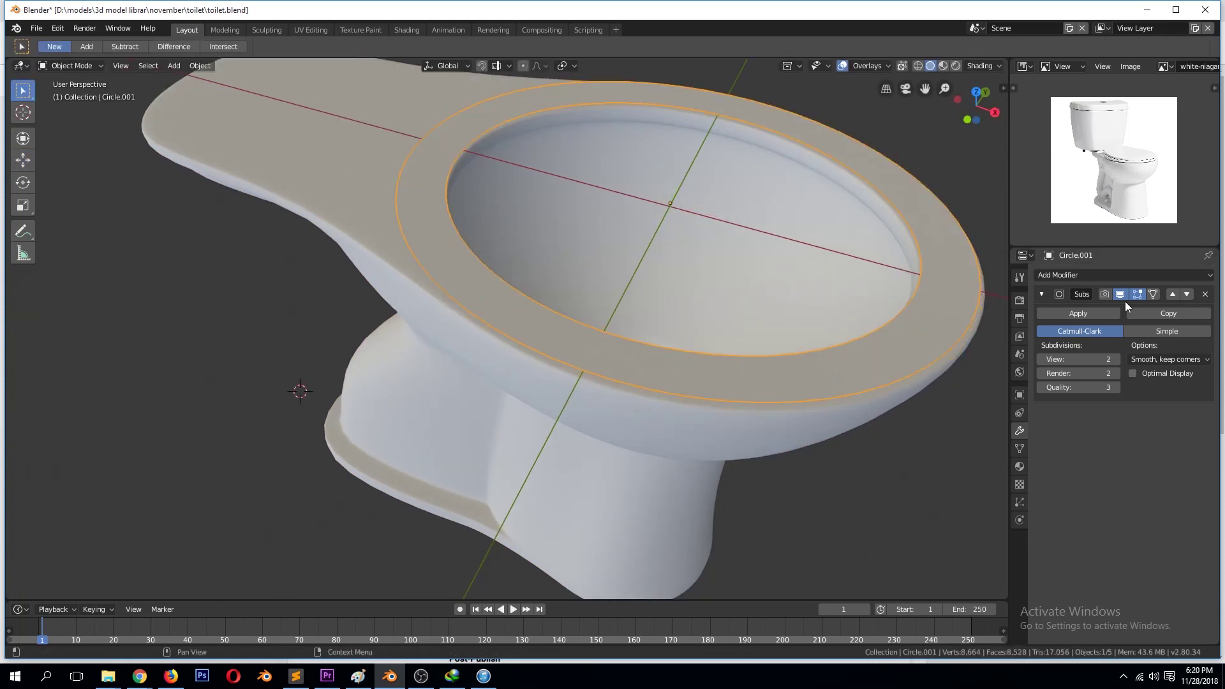
In top view, reshape the seat's inner loop by scaling it and widening it along X.
key("KP_7")
left_click(630, 208, "alt")
key("s")
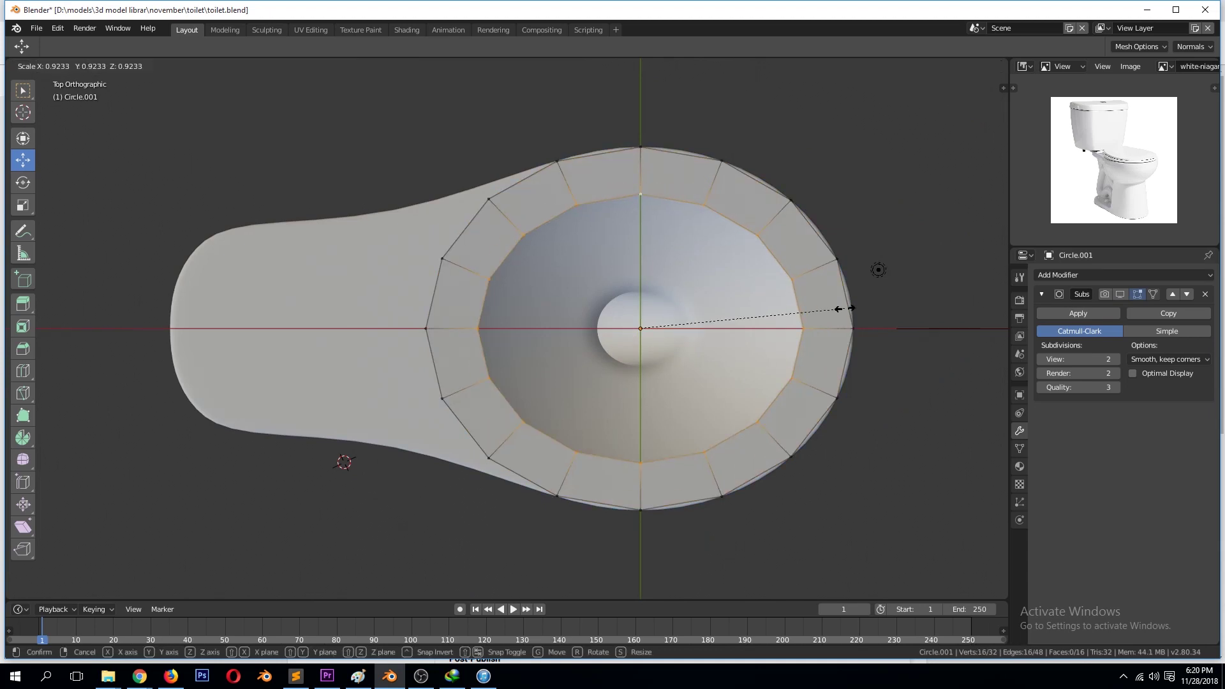
left_click(845, 309)
key("s")
key("x")
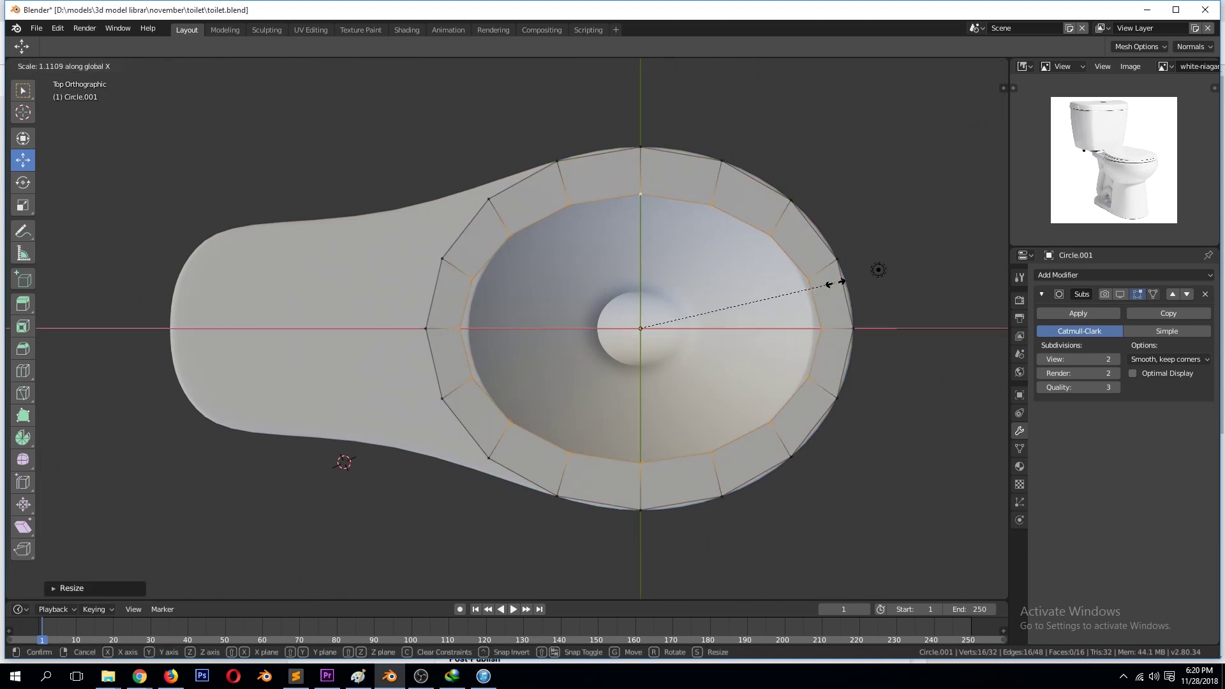
left_click(706, 472)
key("s")
left_click(799, 386)
middle_click_drag(799, 386, 828, 338)
Undo an extra seat face selection and return to Object Mode to view the toilet.
left_click(505, 258, "shift")
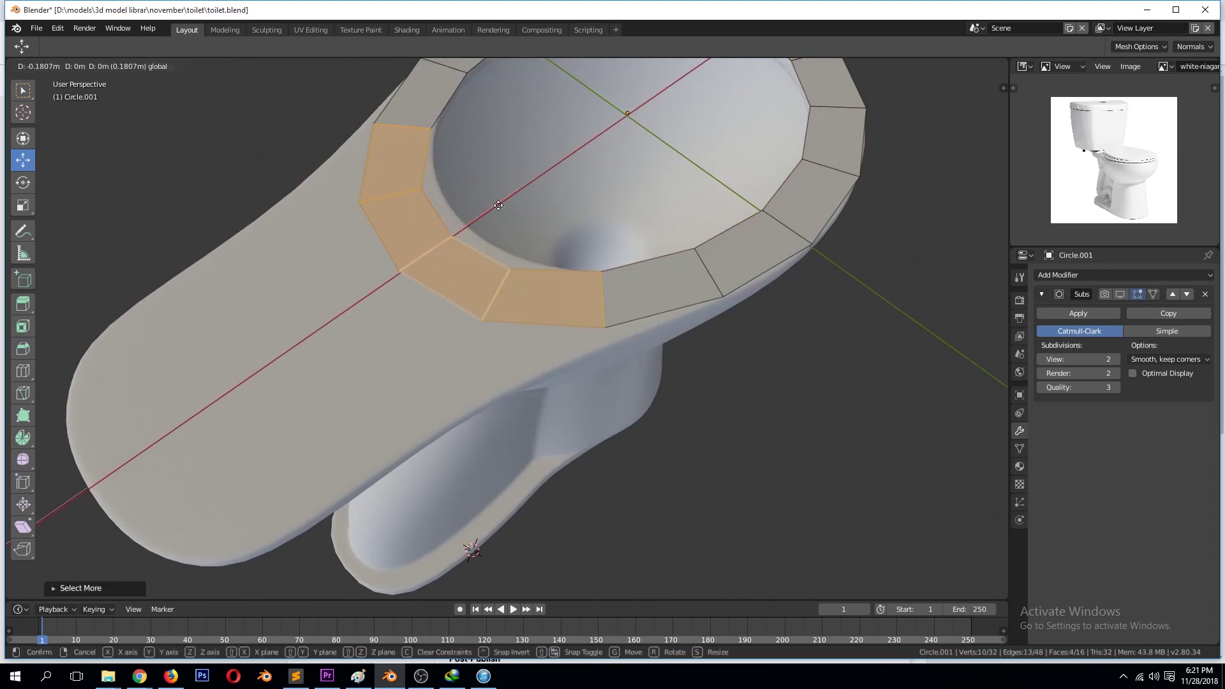
key("ctrl+z")
key("ctrl+z")
key("Tab")
mouse_move(451, 224)
middle_mouse_down()
mouse_move(579, 296)
mouse_move(596, 246)
middle_mouse_up()
Extrude the whole seat ring, inset it, and delete the selected faces.
key("Tab")
key("a")
key("e")
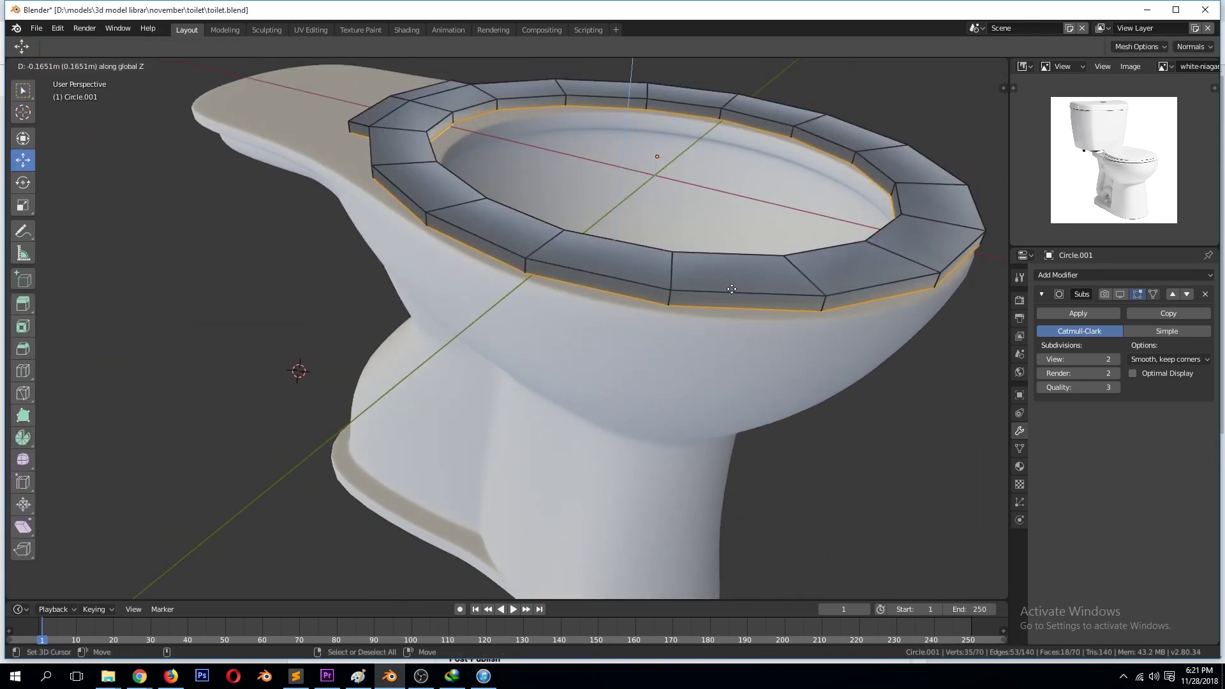
left_click(732, 289)
middle_click_drag(716, 254, 798, 172)
key("i")
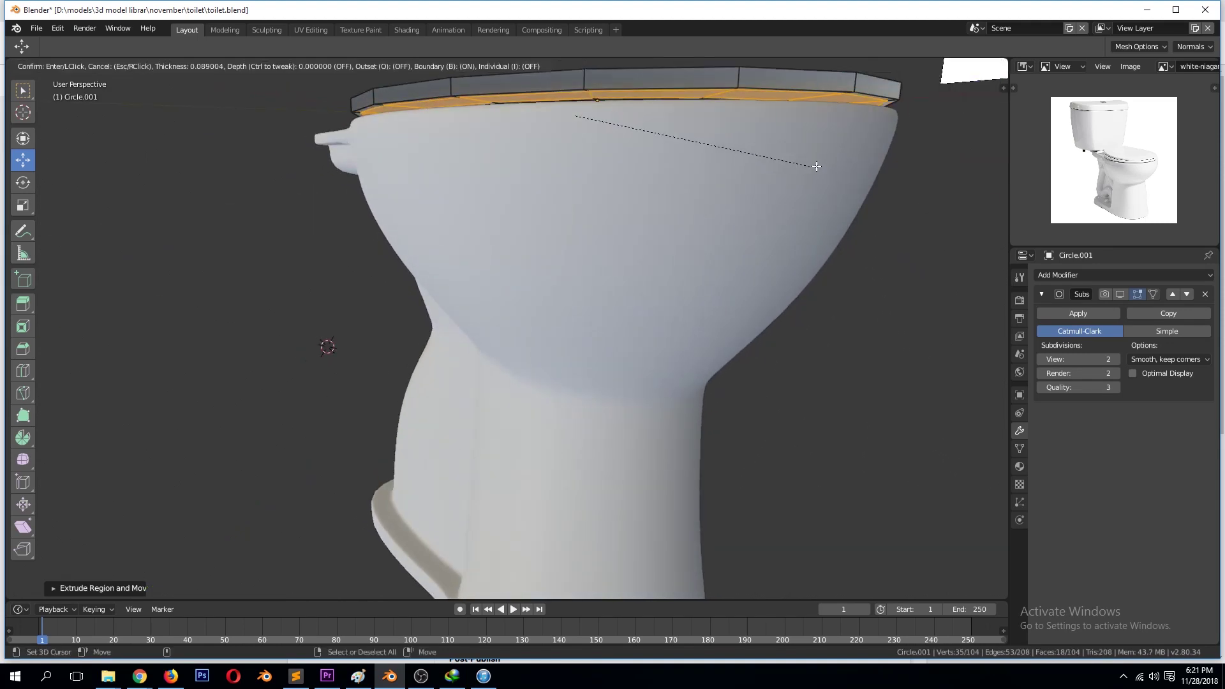
left_click(817, 166)
key("x")
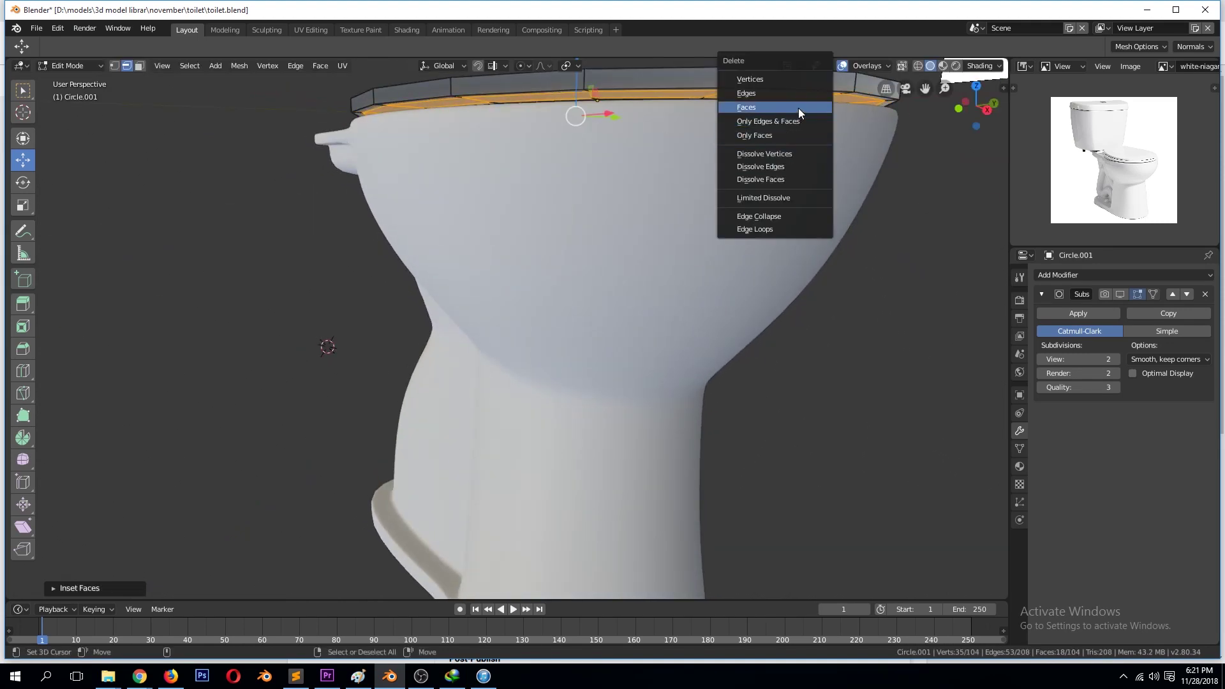
left_click(798, 109)
Enable the seat's Subdivision render and viewport toggles so it shows smooth.
key("Tab")
mouse_move(798, 108)
middle_mouse_down()
mouse_move(663, 252)
mouse_move(580, 158)
middle_mouse_up()
left_click(1105, 294)
left_click(1120, 294)
key("Tab")
key("Tab")
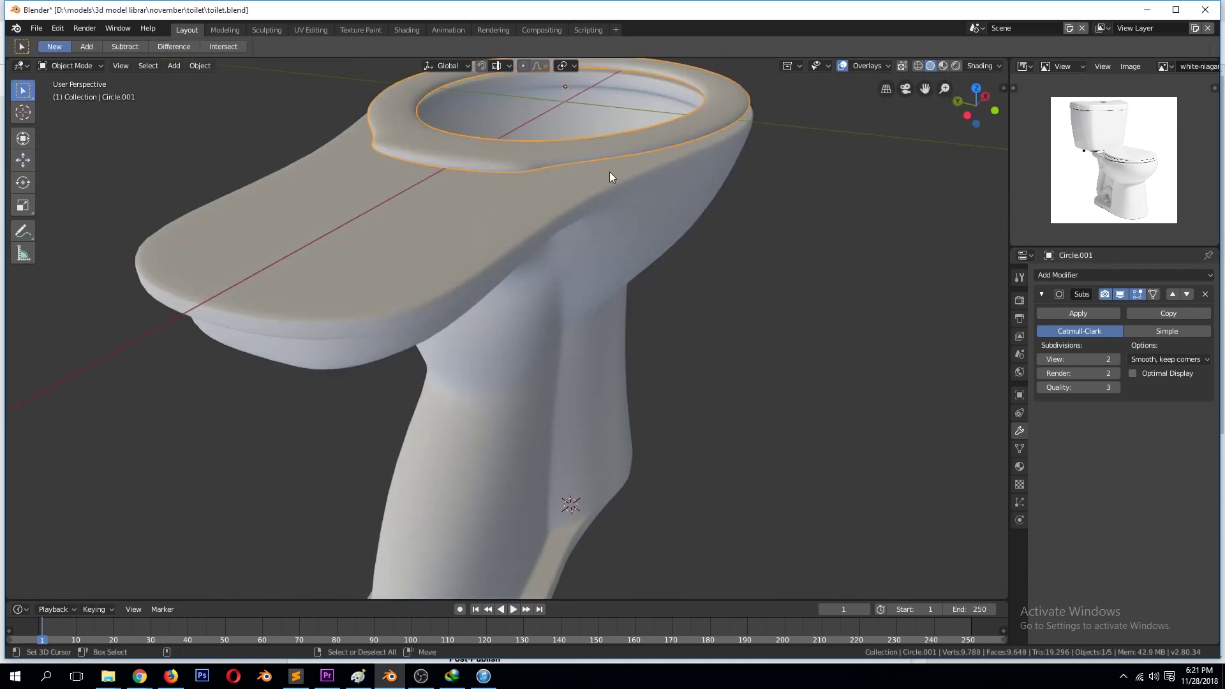
Isolate the seat ring in local view and add an edge loop around it.
key("KP_Divide")
key("Tab")
middle_click_drag(489, 173, 507, 194)
scroll(613, 361, "up", 3)
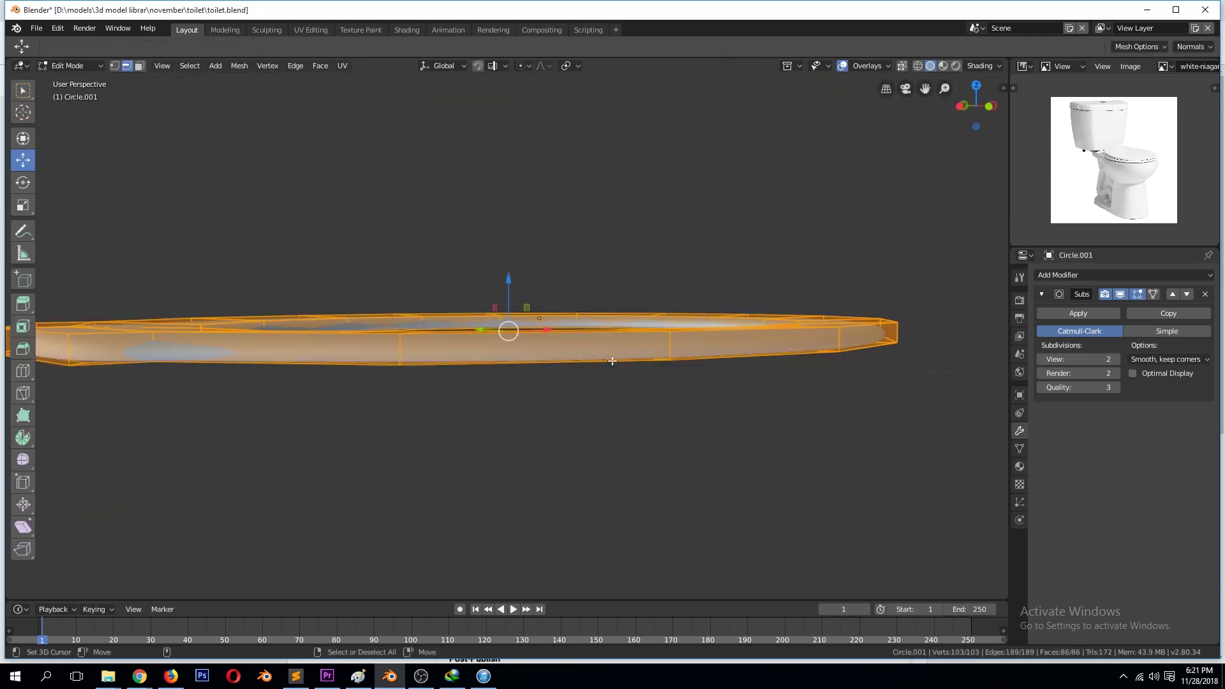
key("ctrl+r")
left_click(613, 360)
middle_click_drag(613, 360, 599, 351)
mouse_move(363, 268)
middle_mouse_down()
mouse_move(665, 305)
mouse_move(556, 334)
mouse_move(576, 332)
mouse_move(448, 289)
mouse_move(419, 243)
middle_mouse_up()
key("Tab")
key("KP_Divide")
Save Toilet.blend and turn on cavity shading in the viewport.
key("ctrl+s")
left_click(982, 65)
left_click(917, 287)
mouse_move(678, 249)
middle_mouse_down()
mouse_move(638, 287)
mouse_move(719, 312)
mouse_move(710, 335)
middle_mouse_up()
In front view, duplicate the seat ring and raise the copy, Circle.002, just above it.
left_click(683, 264)
key("KP_1")
key("g")
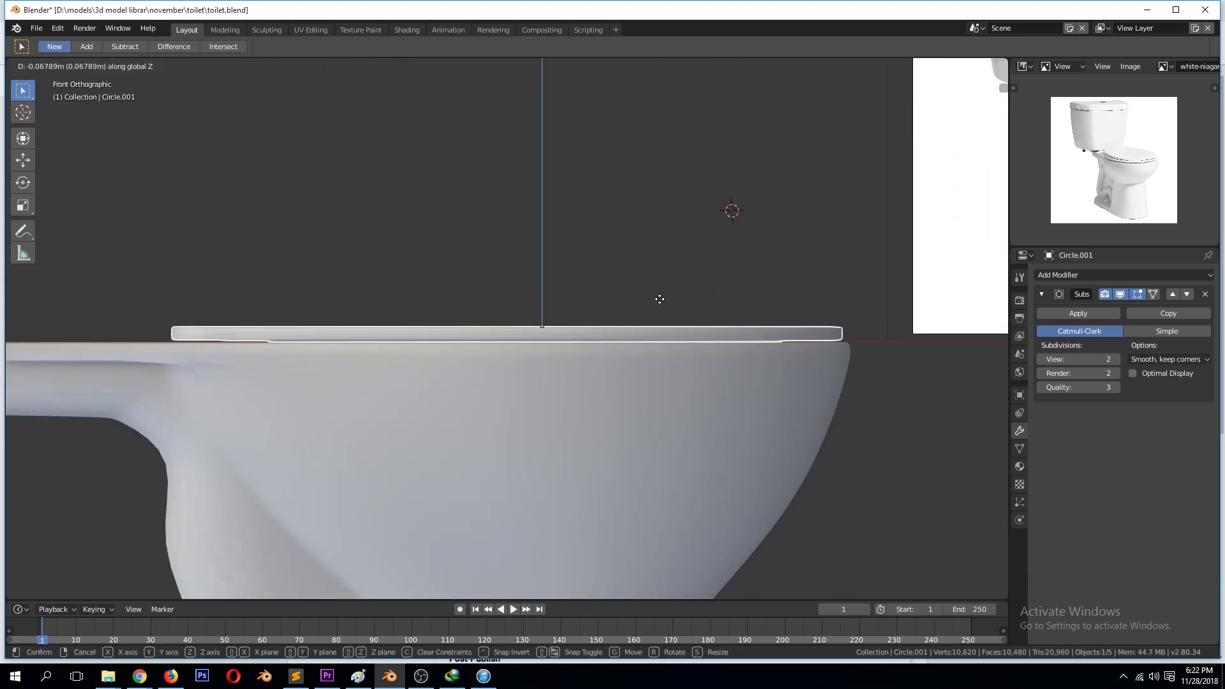
left_click(659, 299)
key("Tab")
Delete the ring's inner face band and shrink its inner edge loop to about half size.
middle_click_drag(686, 269, 878, 331)
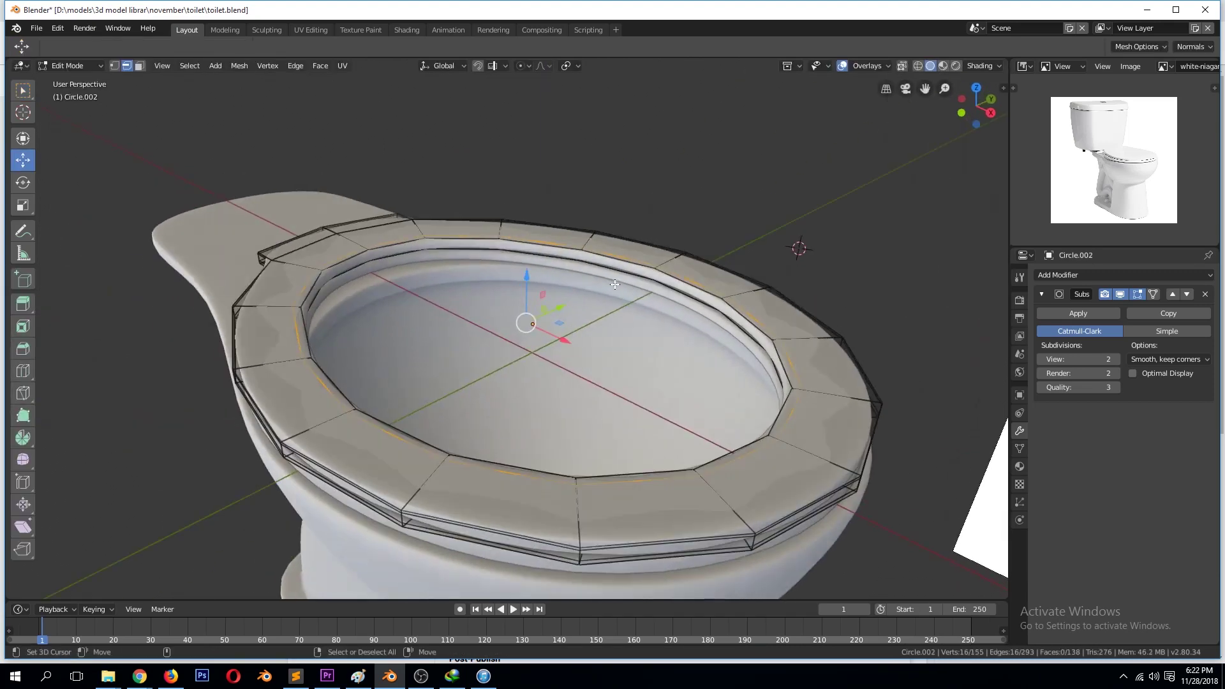
left_click(1120, 294)
mouse_move(595, 300)
middle_mouse_down()
mouse_move(595, 258)
mouse_move(388, 178)
mouse_move(611, 296)
mouse_move(612, 258)
middle_mouse_up()
left_click(388, 178, "alt")
key("ctrl+x")
left_click(613, 258, "alt")
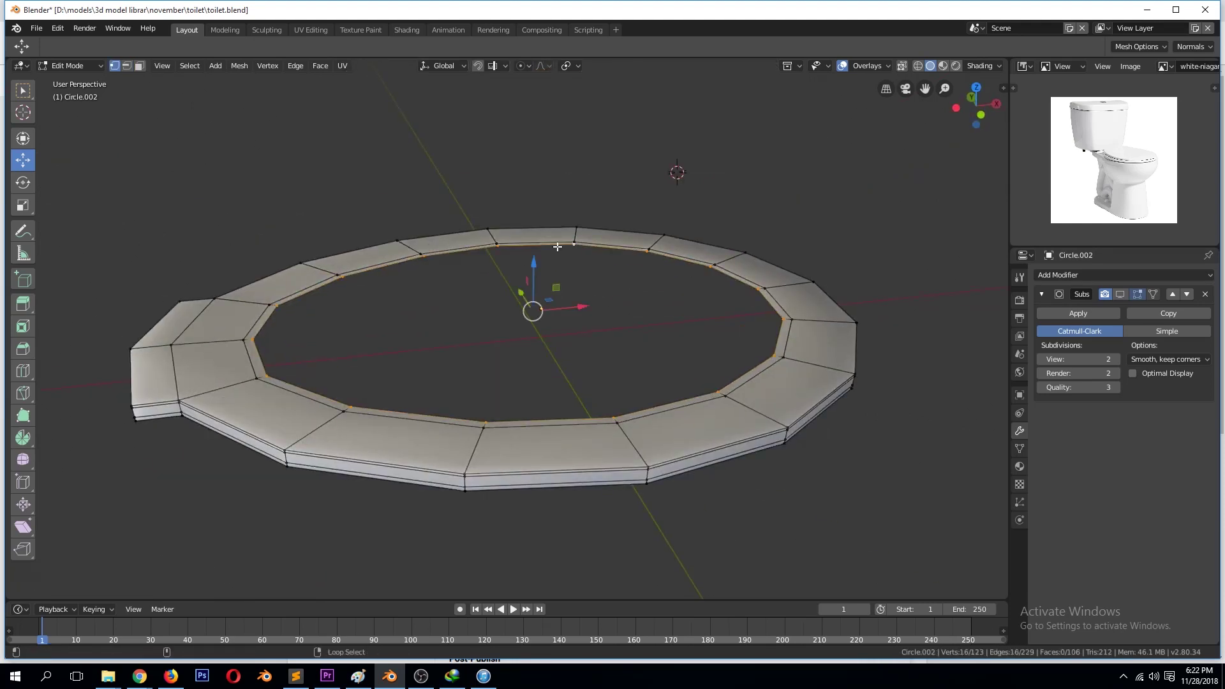
key("KP_7")
key("s")
left_click(641, 348)
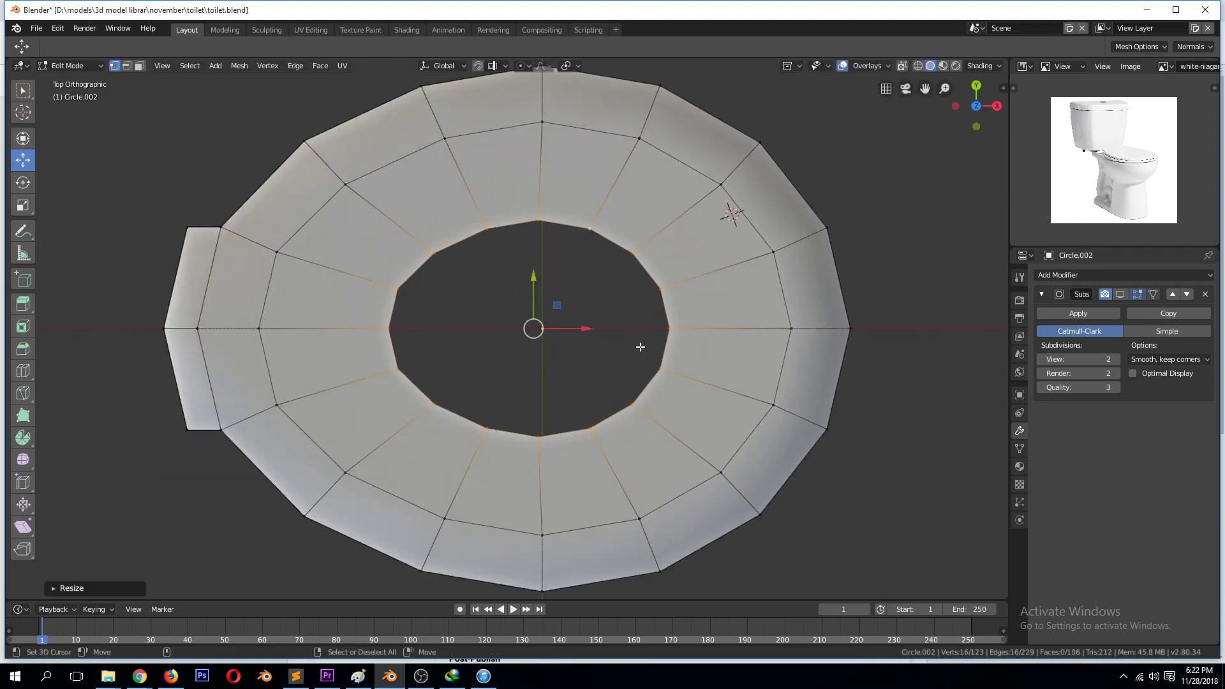
Fill the lid's centre hole and join opposite vertices across it.
key("f")
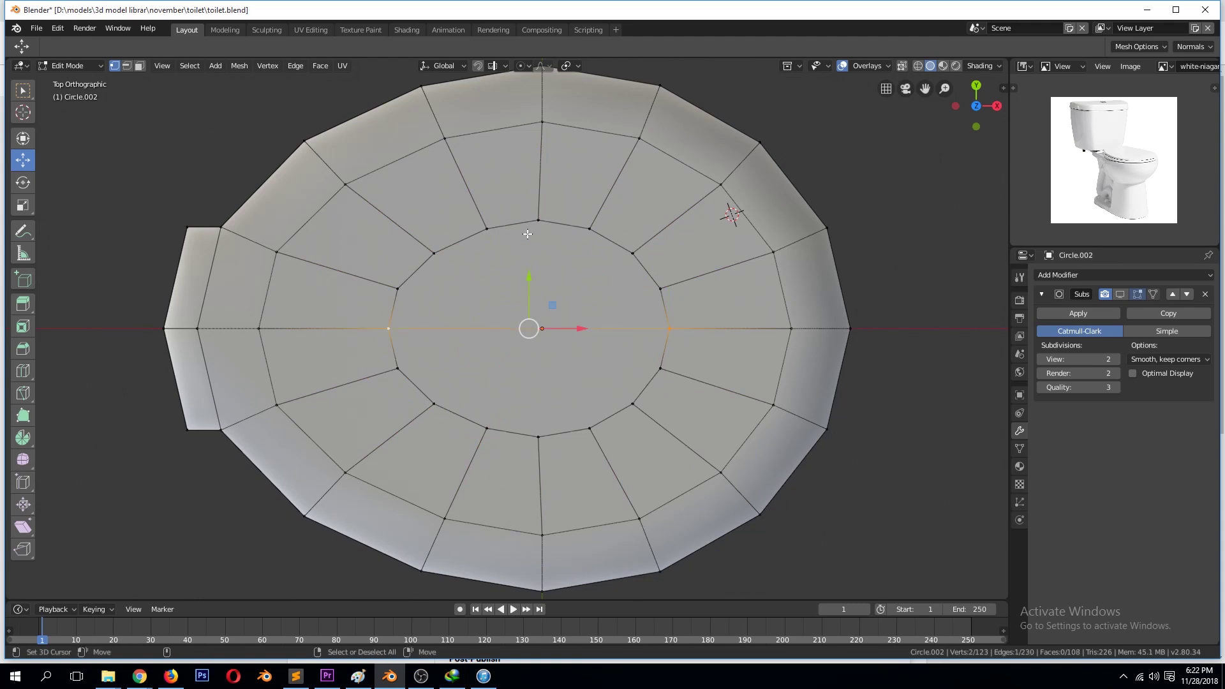
key("j")
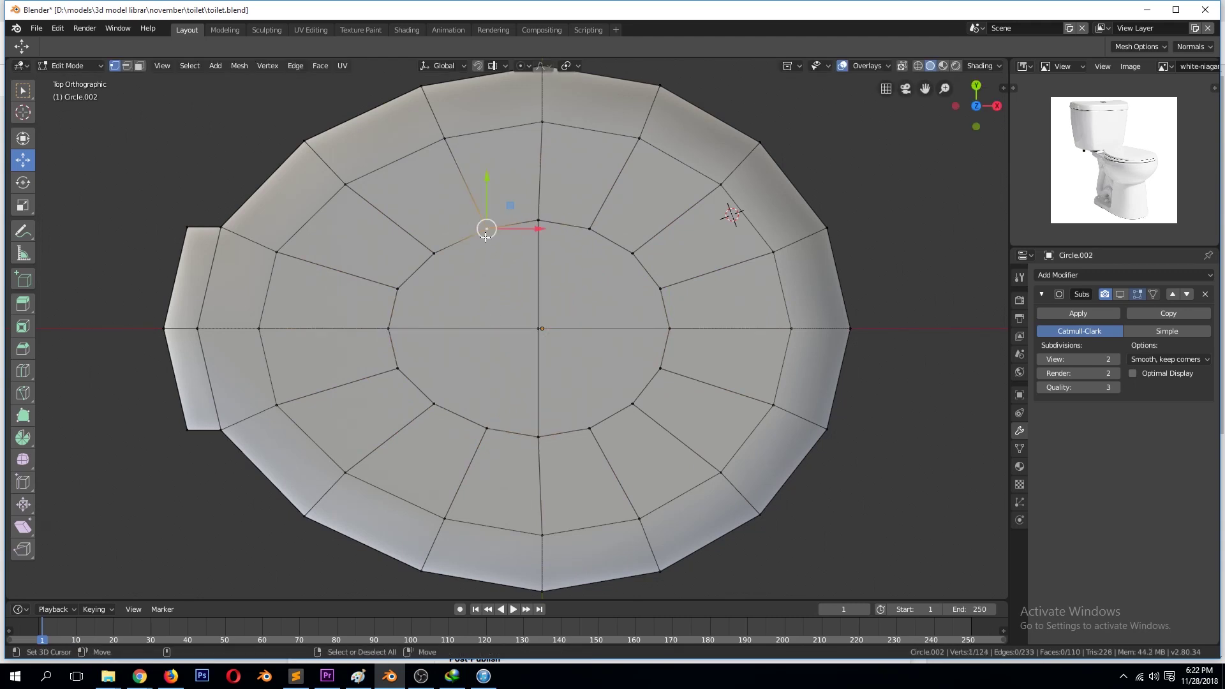
key("j")
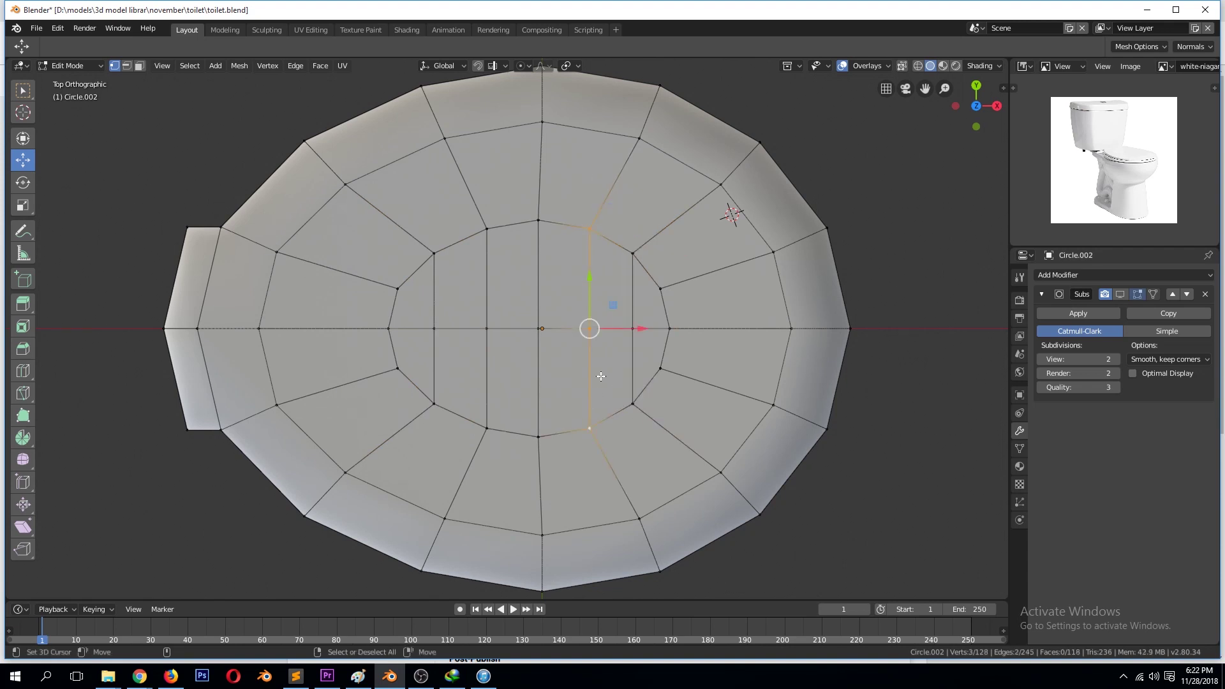
left_click(559, 348)
middle_click_drag(533, 323, 538, 256)
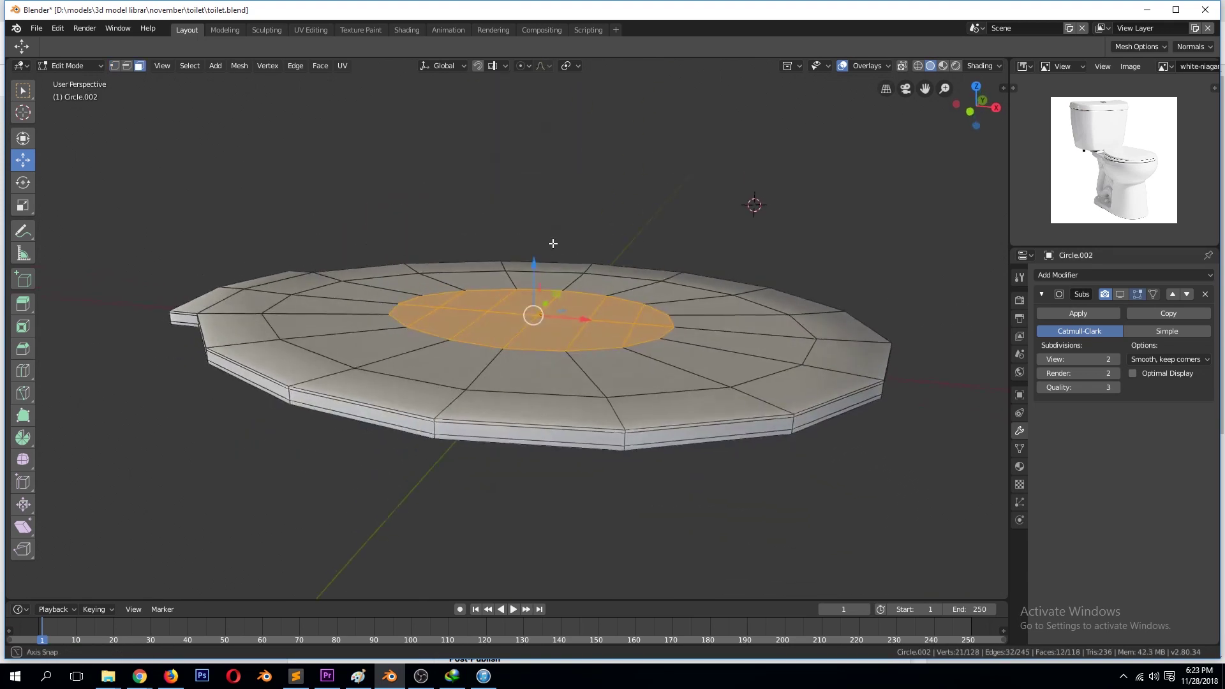
key("ctrl+KP_Add")
Check the filled lid in object mode and save toilet.blend.
key("Tab")
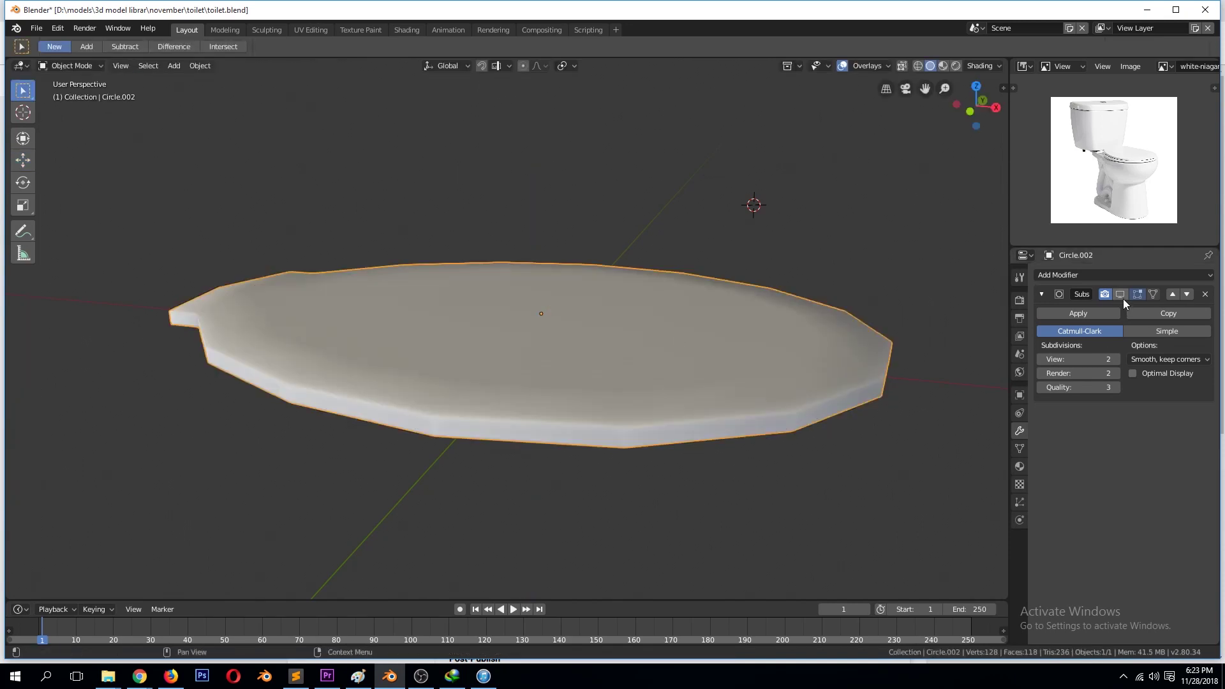
key("Tab")
mouse_move(718, 361)
middle_mouse_down()
mouse_move(532, 238)
mouse_move(652, 347)
mouse_move(602, 346)
mouse_move(661, 336)
middle_mouse_up()
key("Tab")
key("ctrl+s")
Raise the faces at the lid's left end about 0.057 m to form the rear tab.
key("Tab")
left_click(235, 449)
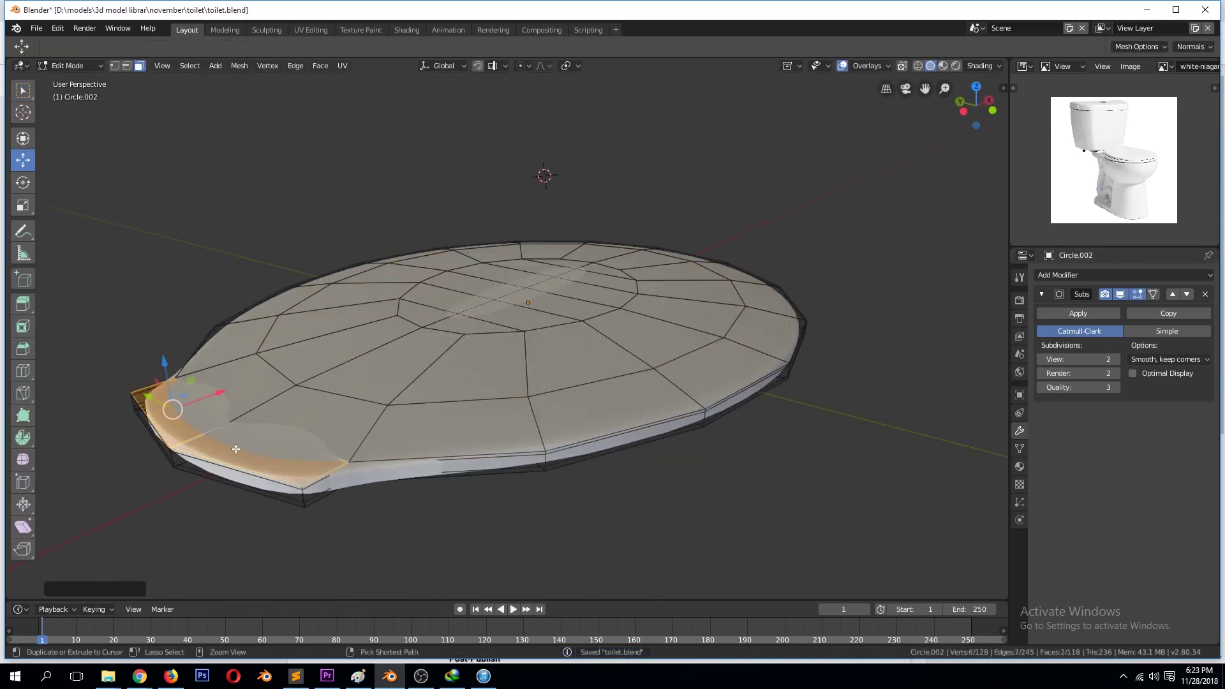
key("ctrl+KP_Add")
left_click(452, 437, "ctrl")
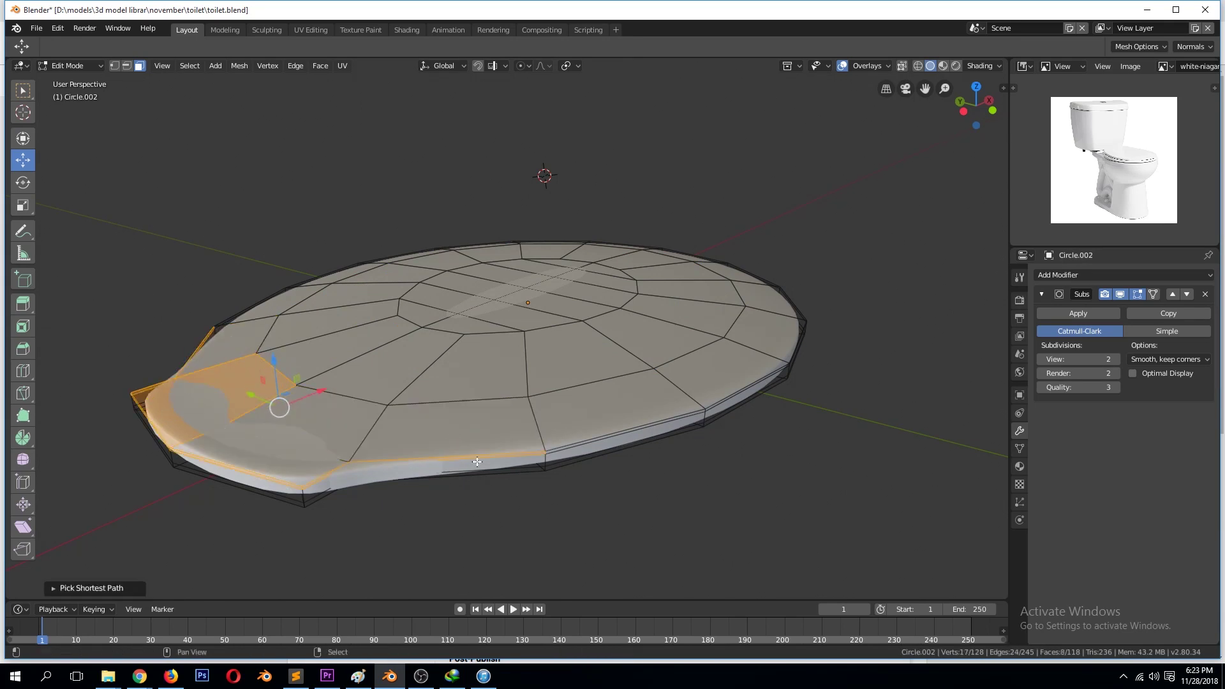
mouse_move(421, 463)
middle_mouse_down()
mouse_move(205, 274)
mouse_move(506, 424)
mouse_move(331, 399)
middle_mouse_up()
key("Escape")
left_click_drag(186, 346, 189, 336)
key("Tab")
Unhide the toilet and reference image, inspect the closed lid, and save toilet.blend.
middle_click_drag(432, 411, 339, 419)
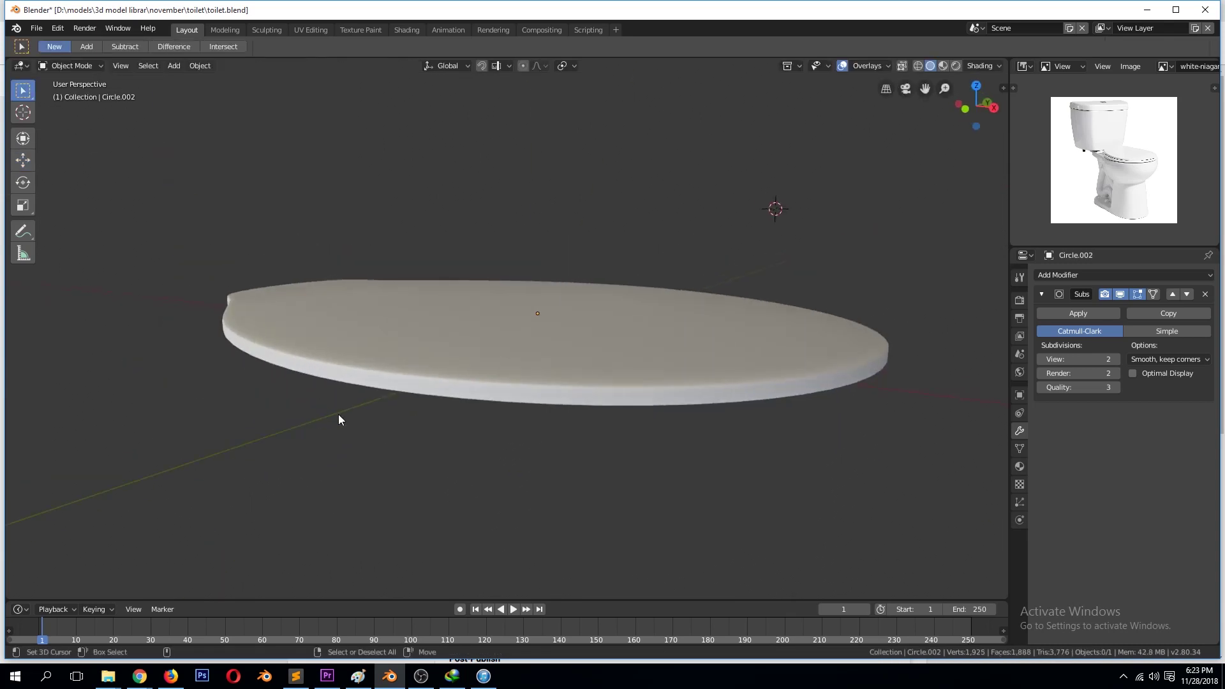
key("alt+h")
mouse_move(423, 426)
middle_mouse_down()
mouse_move(428, 465)
mouse_move(519, 407)
mouse_move(430, 440)
mouse_move(485, 445)
mouse_move(278, 351)
middle_mouse_up()
key("ctrl+s")
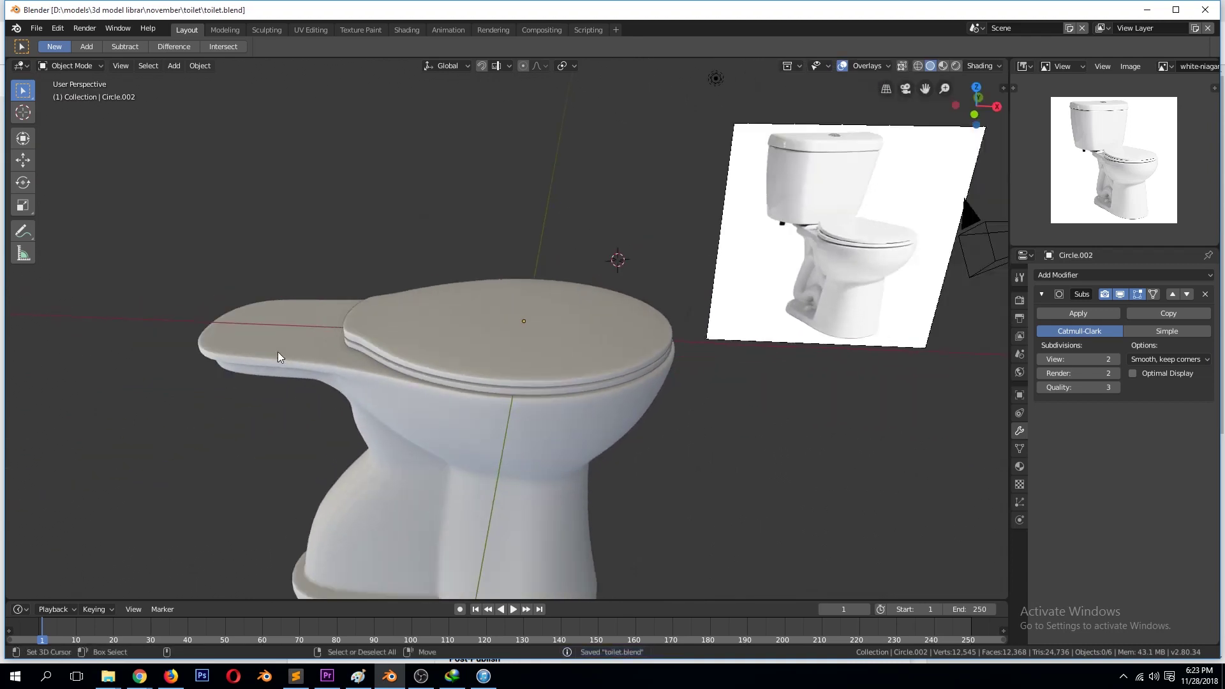
key("KP_7")
Add a resized plane for the tank base and set viewport colours to Random.
key("shift+a")
left_click(329, 331)
key("s")
left_click(331, 411)
left_click(982, 66)
left_click(997, 189)
Stretch the plane along Y and move it behind the bowl.
key("s")
key("y")
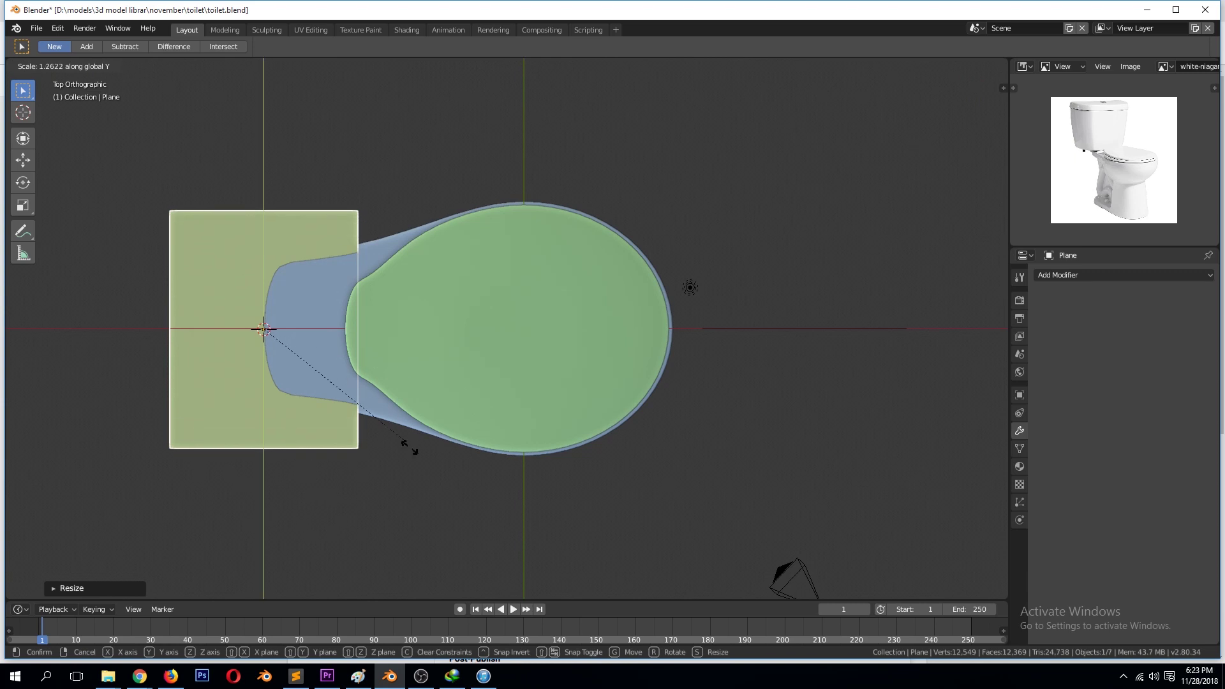
left_click(446, 462)
key("KP_1")
key("g")
left_click(381, 440)
middle_click_drag(382, 440, 489, 457)
Extrude the plane upward into a box and narrow its depth along Y.
key("Tab")
scroll(488, 456, "down", 2)
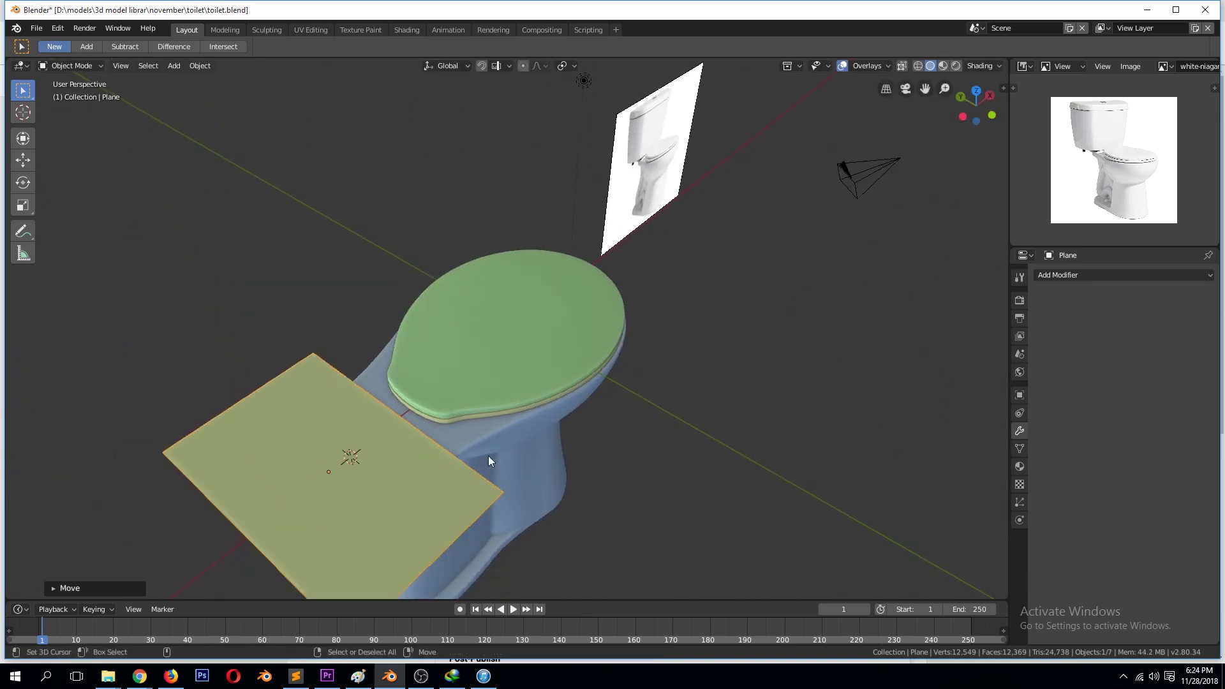
key("e")
left_click(338, 450)
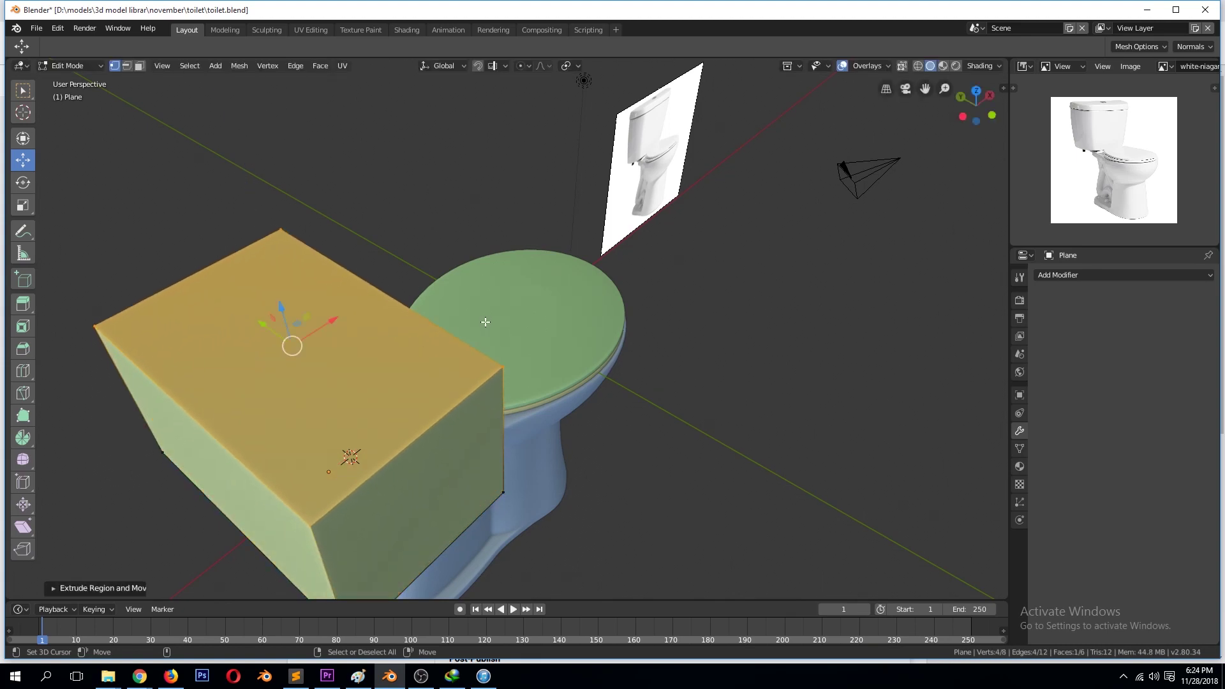
key("KP_7")
key("s")
left_click(439, 439)
middle_click_drag(439, 439, 366, 277)
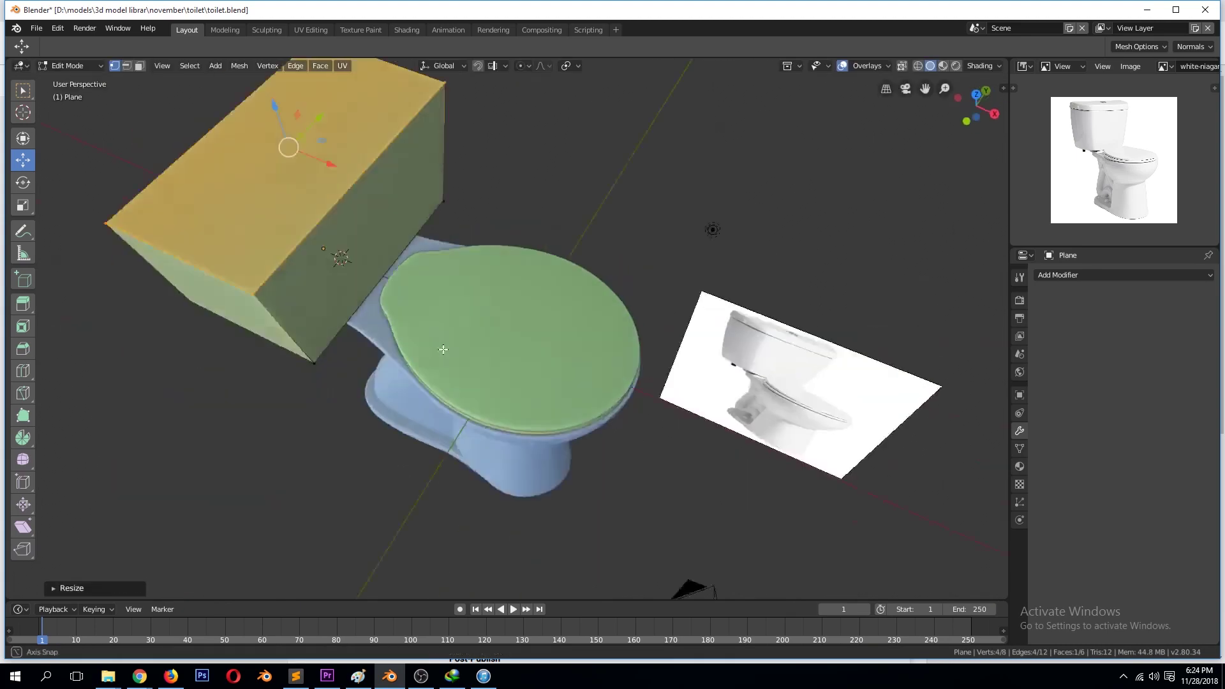
Bevel the box's vertical edges and its bottom edges.
key("2")
left_click(327, 259)
middle_click_drag(327, 259, 438, 198)
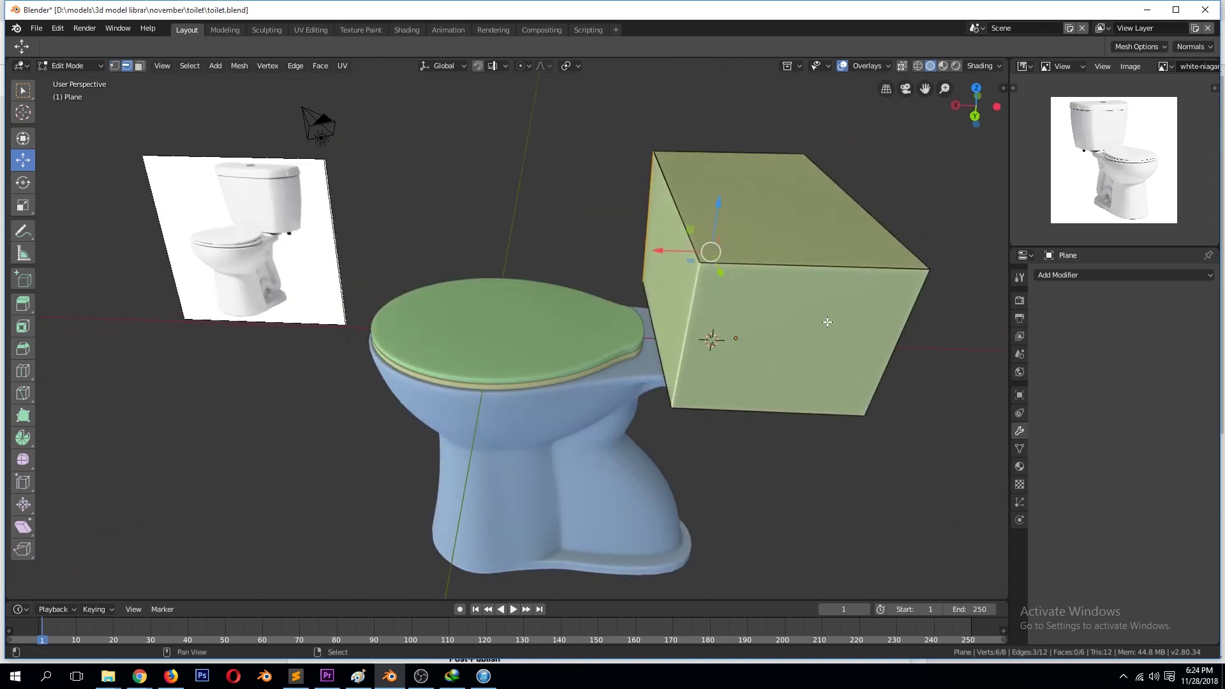
key("KP_7")
mouse_move(472, 383)
middle_mouse_down()
mouse_move(309, 391)
mouse_move(589, 363)
middle_mouse_up()
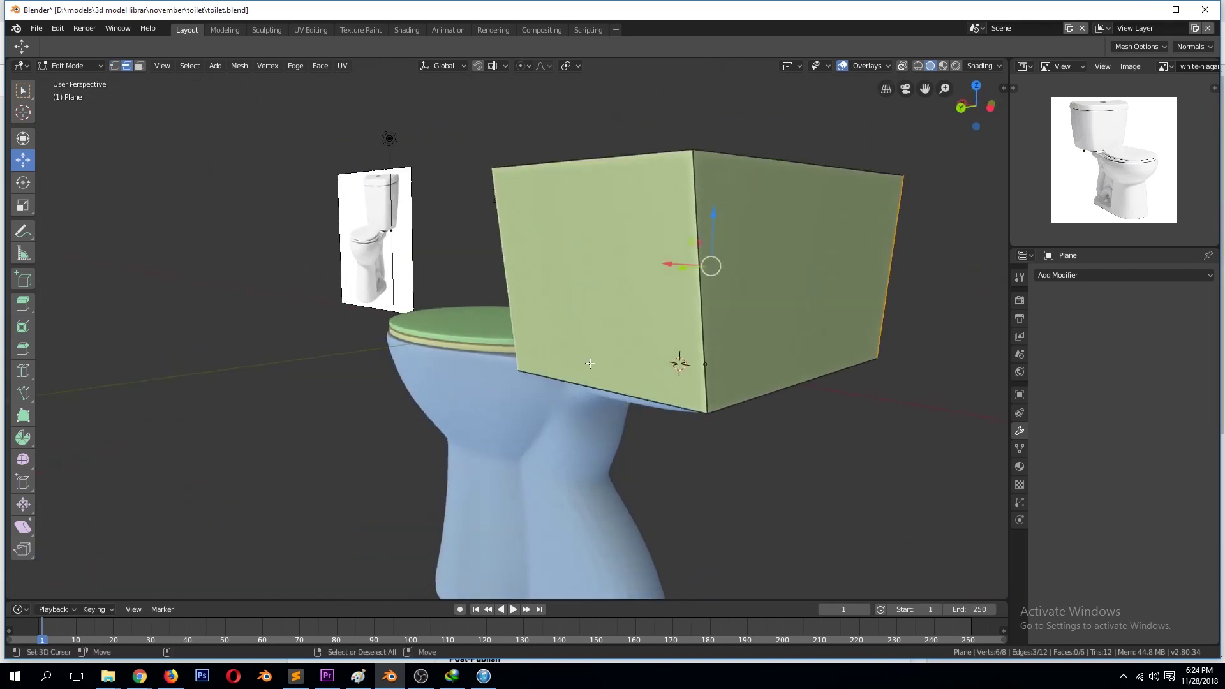
key("ctrl+b")
left_click(781, 478)
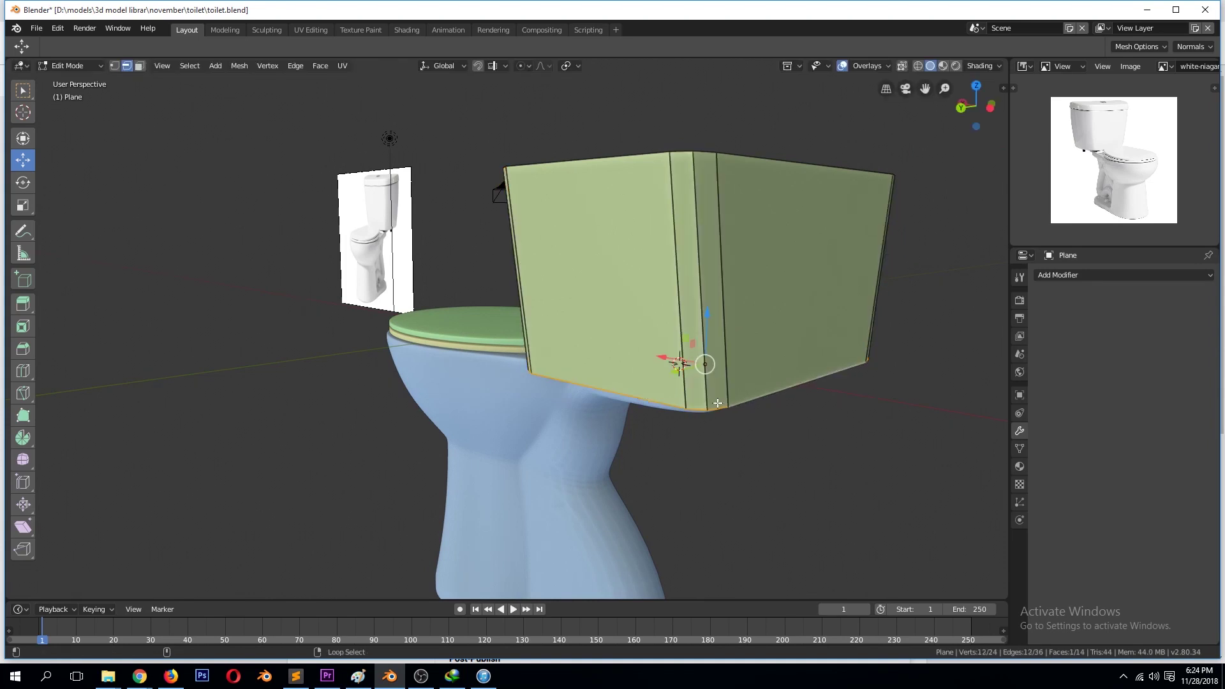
middle_click_drag(781, 478, 738, 435)
key("ctrl+b")
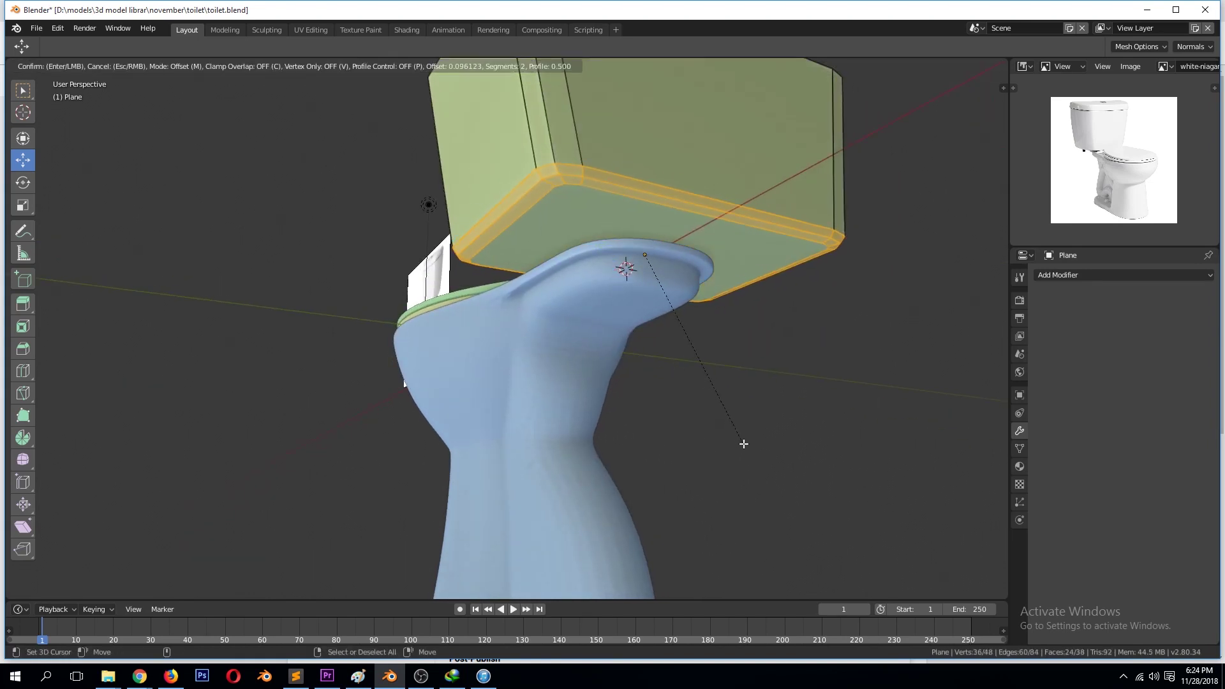
left_click(743, 443)
Inset the tank's top face and frame it in front wireframe view.
middle_click_drag(520, 315, 702, 287)
left_click(863, 236)
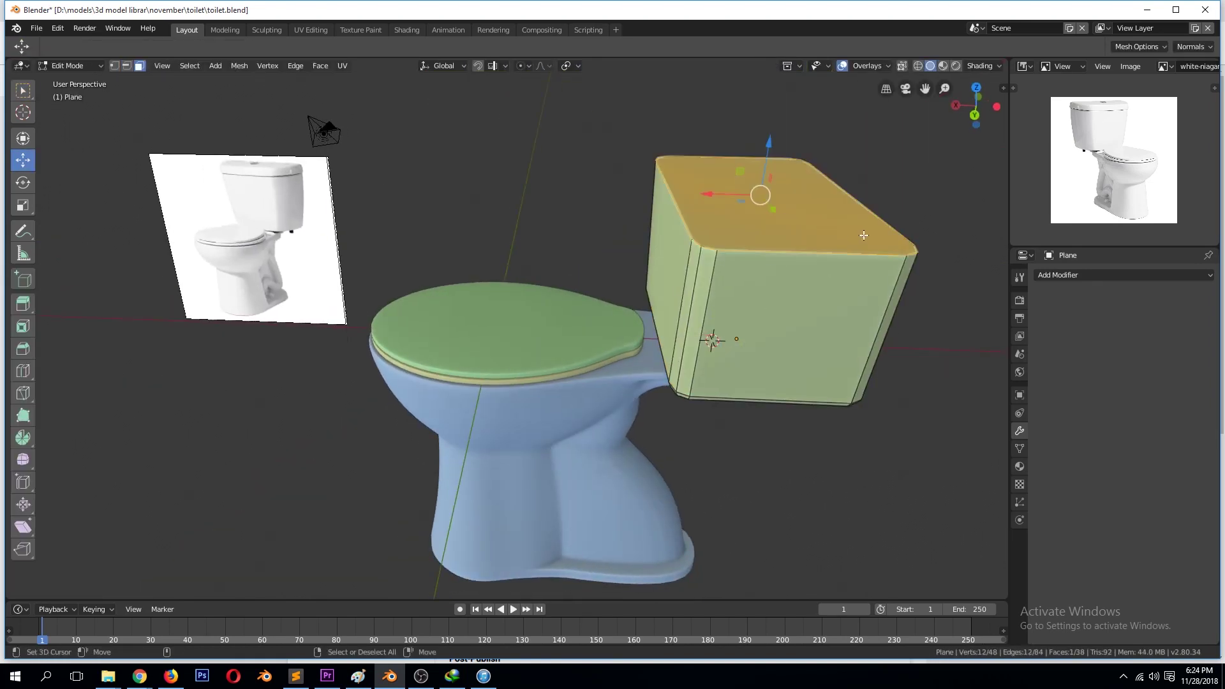
key("i")
left_click(889, 217)
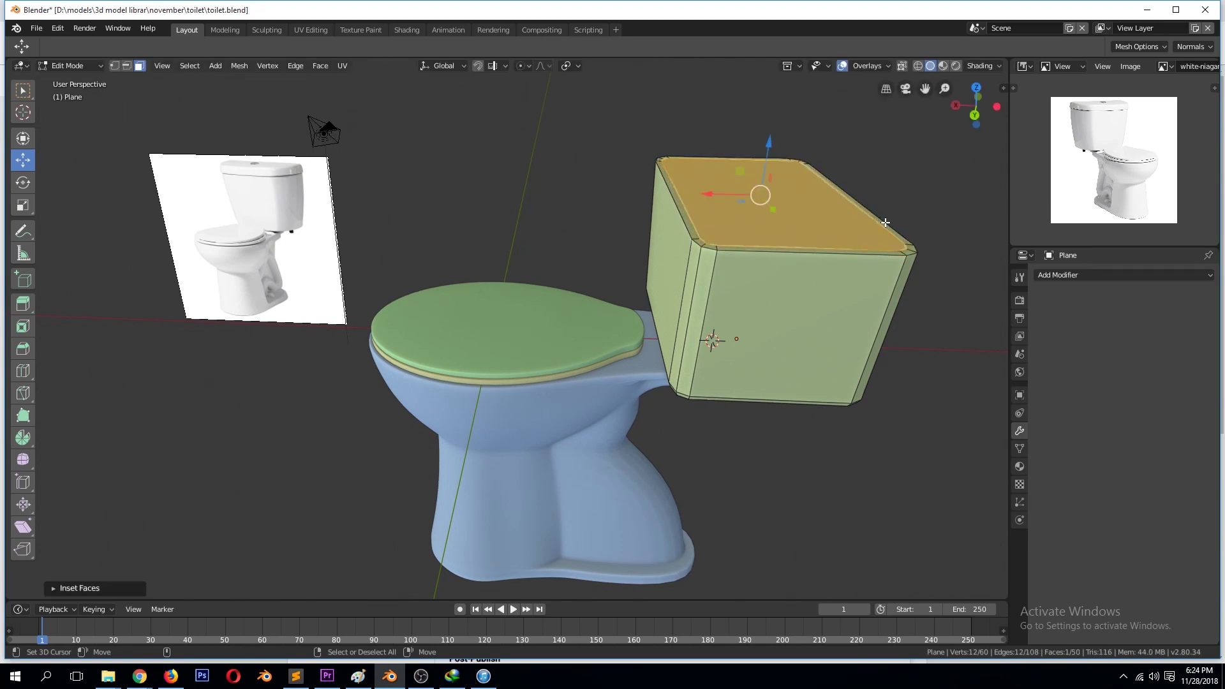
key("KP_1")
key("KP_Decimal")
key("shift+z")
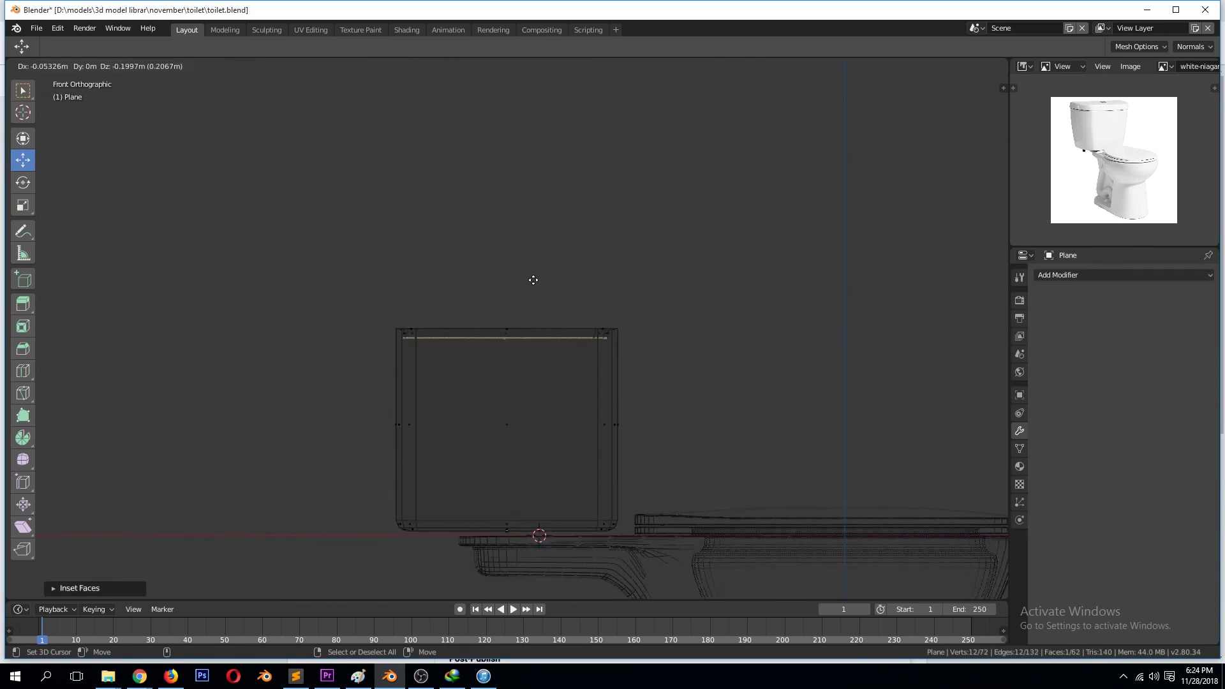
Scale the tank along X from the right view to taper its shape.
key("KP_3")
key("s")
key("Escape")
key("s")
key("x")
left_click(733, 497)
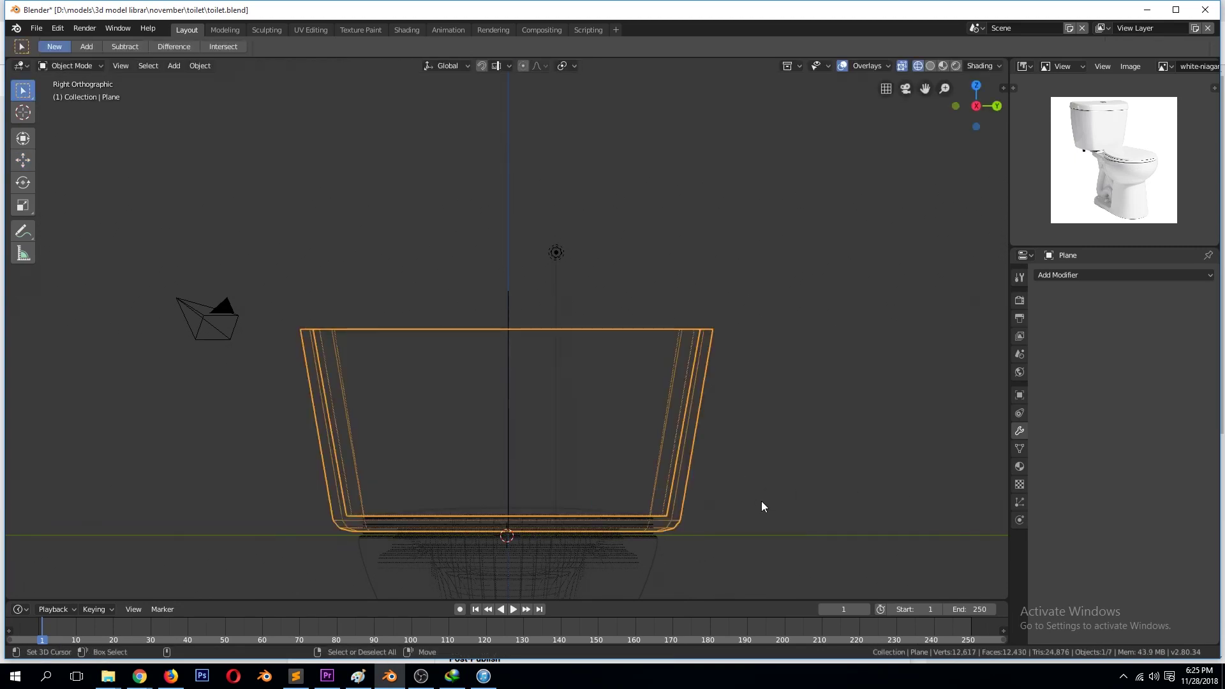
Add a loop cut around the tank.
key("shift+z")
middle_click_drag(760, 504, 734, 499)
key("ctrl+r")
left_click(542, 328)
mouse_move(542, 329)
middle_mouse_down()
mouse_move(601, 328)
mouse_move(542, 383)
mouse_move(591, 326)
middle_mouse_up()
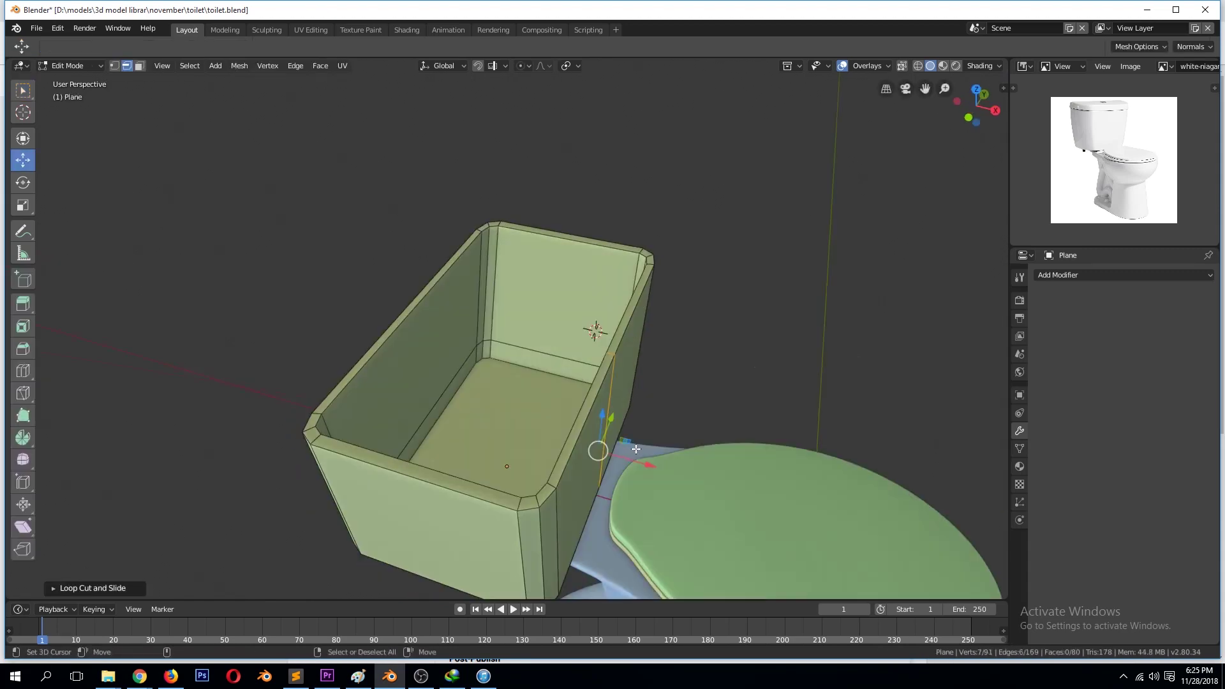
Select the column of vertices at the tank's corner in X-ray and bevel it.
key("KP_7")
key("shift+z")
key("1")
left_click_drag(670, 195, 603, 460)
key("ctrl+b")
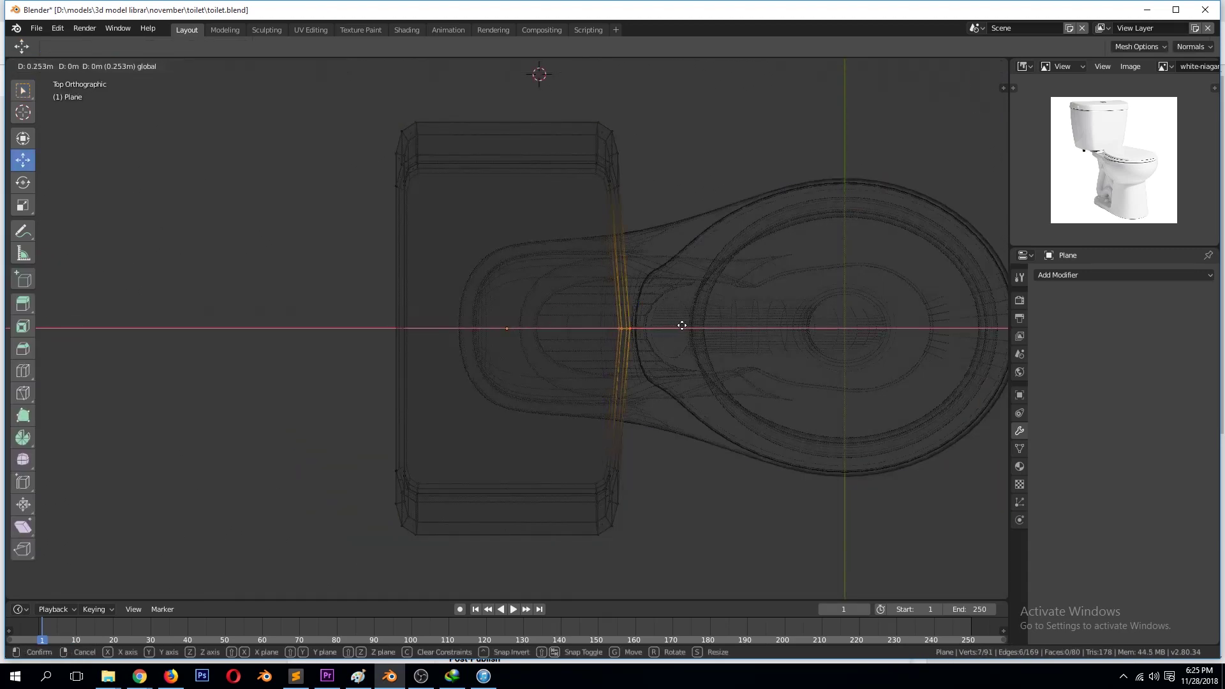
left_click(764, 253)
key("Tab")
key("z")
Add a level-2 Subdivision Surface to the tank.
left_click(875, 277)
middle_click_drag(875, 276, 639, 403)
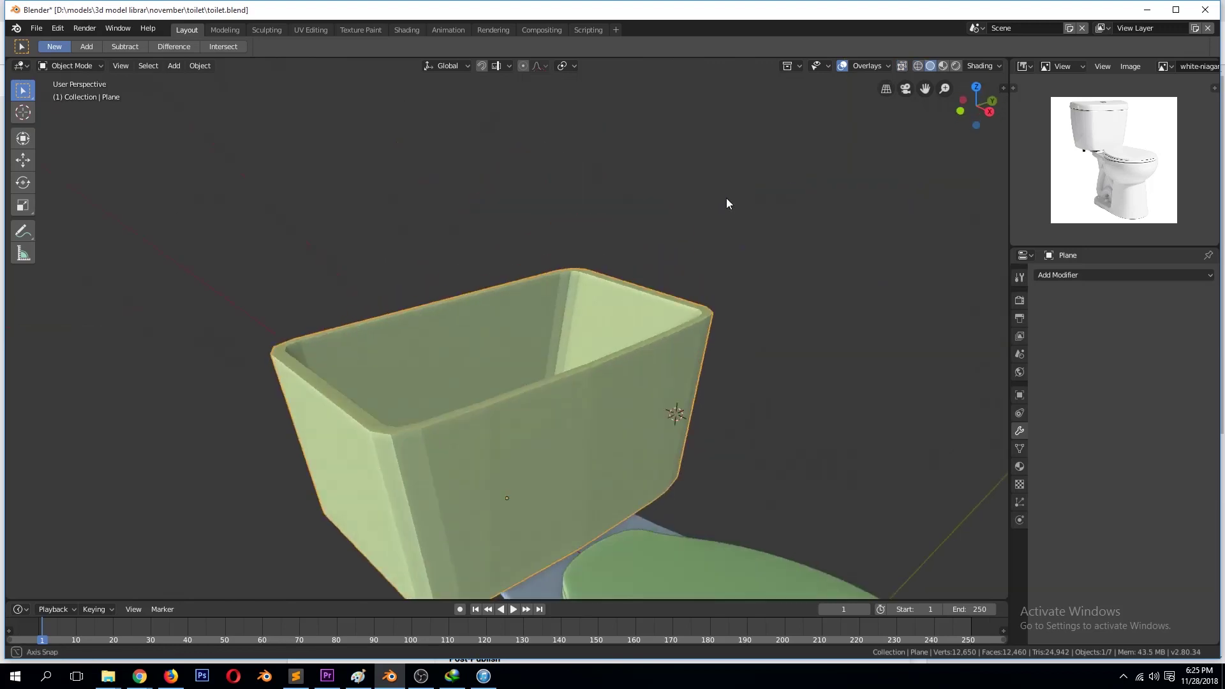
key("ctrl+2")
left_click(447, 357)
right_click(445, 304)
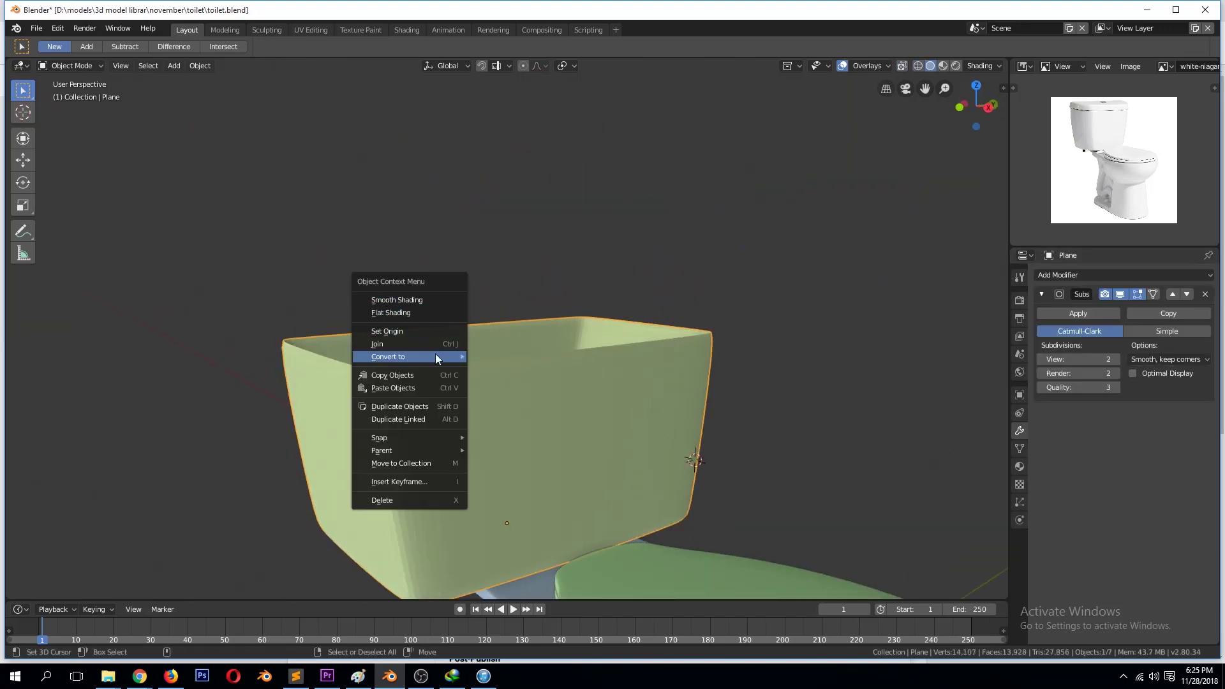
key("Escape")
Bevel the tank's top rim edge loop and view the smoothed result.
mouse_move(436, 331)
middle_mouse_down()
mouse_move(480, 332)
mouse_move(419, 437)
middle_mouse_up()
key("Tab")
left_click(684, 412, "alt")
key("ctrl+b")
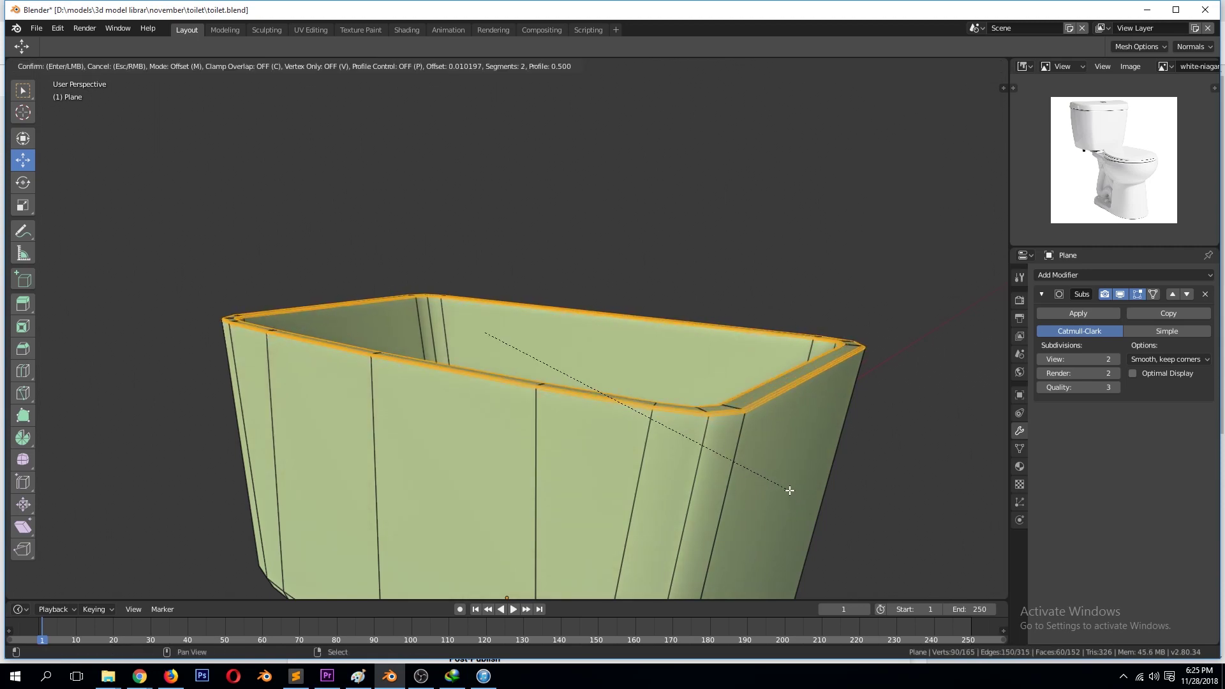
left_click(788, 485)
mouse_move(788, 485)
middle_mouse_down()
mouse_move(618, 415)
mouse_move(767, 391)
mouse_move(634, 407)
mouse_move(489, 388)
mouse_move(627, 461)
mouse_move(589, 354)
middle_mouse_up()
key("Tab")
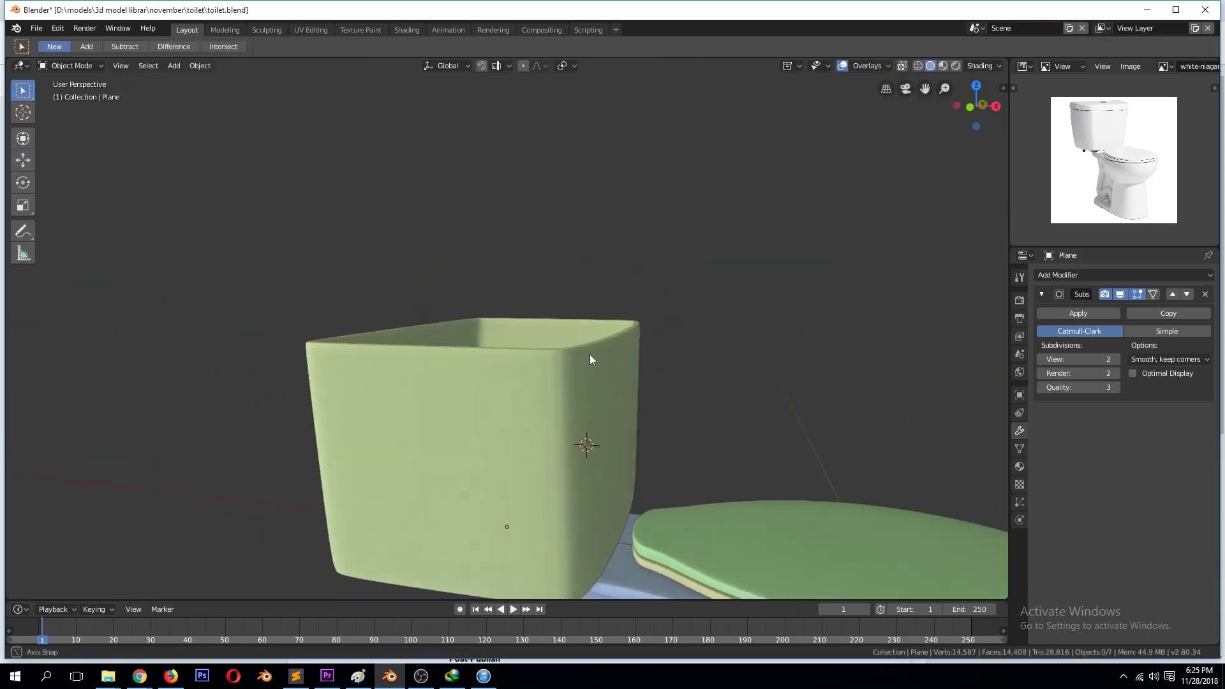
Save toilet.blend and view the tank mesh in front wireframe.
key("KP_1")
scroll(600, 376, "up", 2)
key("ctrl+s")
key("Tab")
key("z")
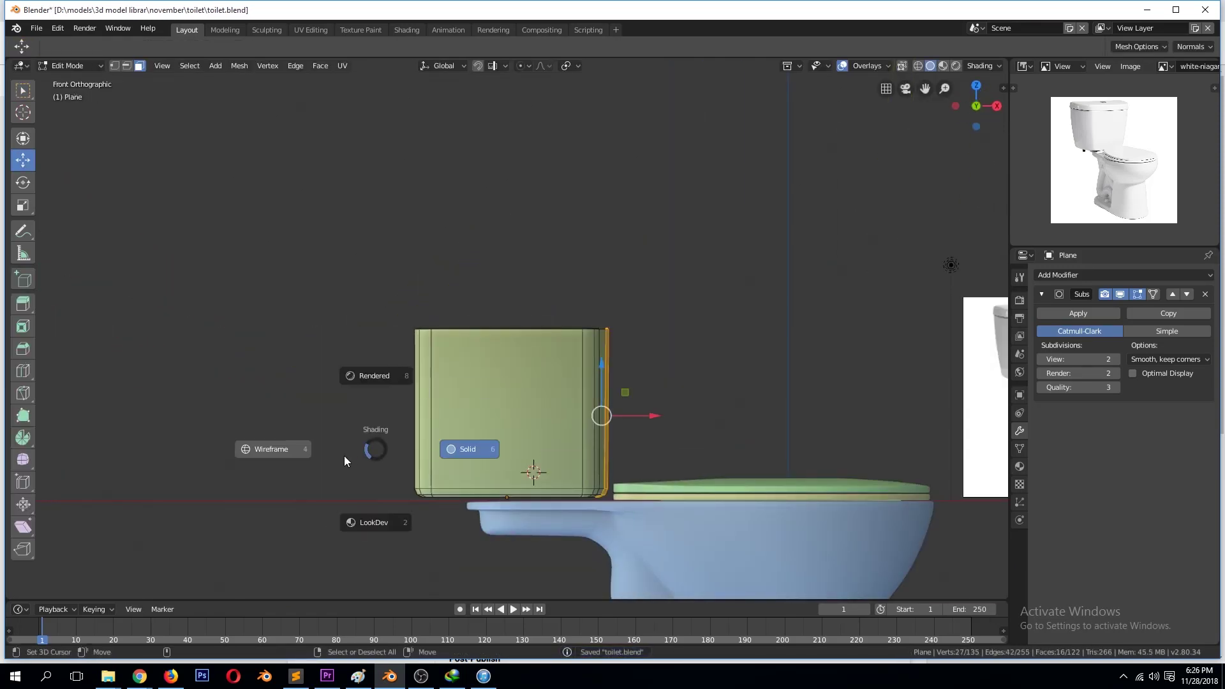
left_click(345, 461)
Shear the tank's lower corner vertices so it tapers toward the base.
left_click_drag(554, 446, 629, 487)
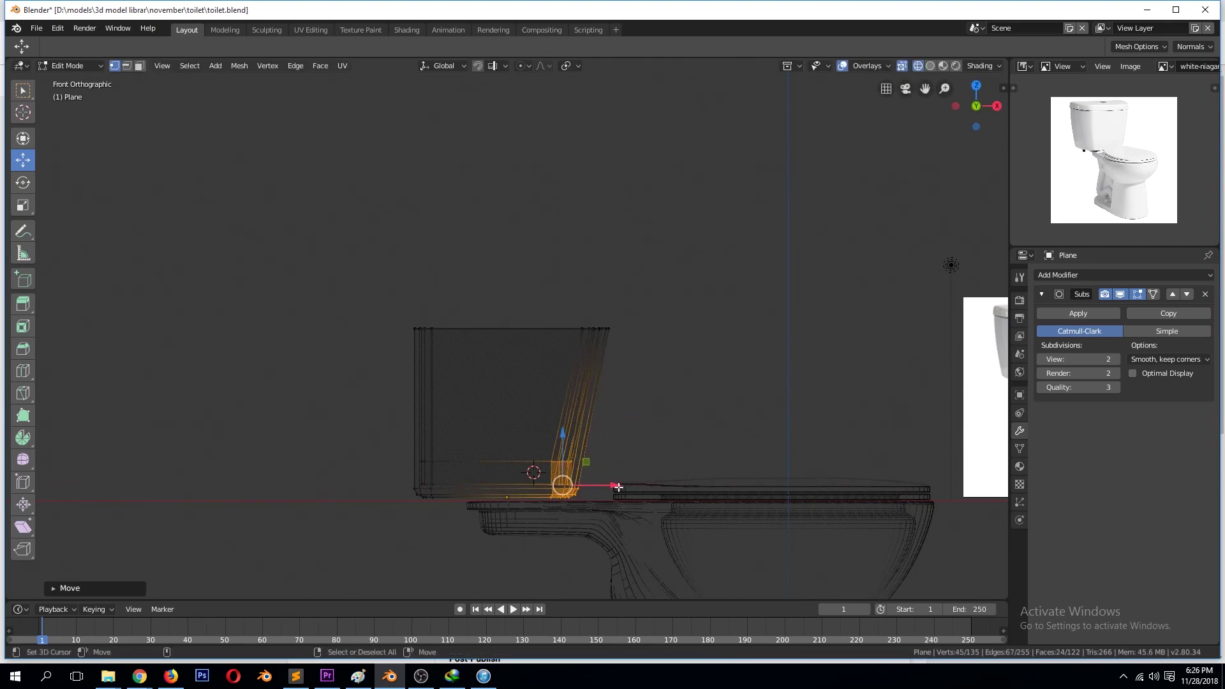
scroll(623, 486, "up", 3)
left_click_drag(423, 255, 623, 355)
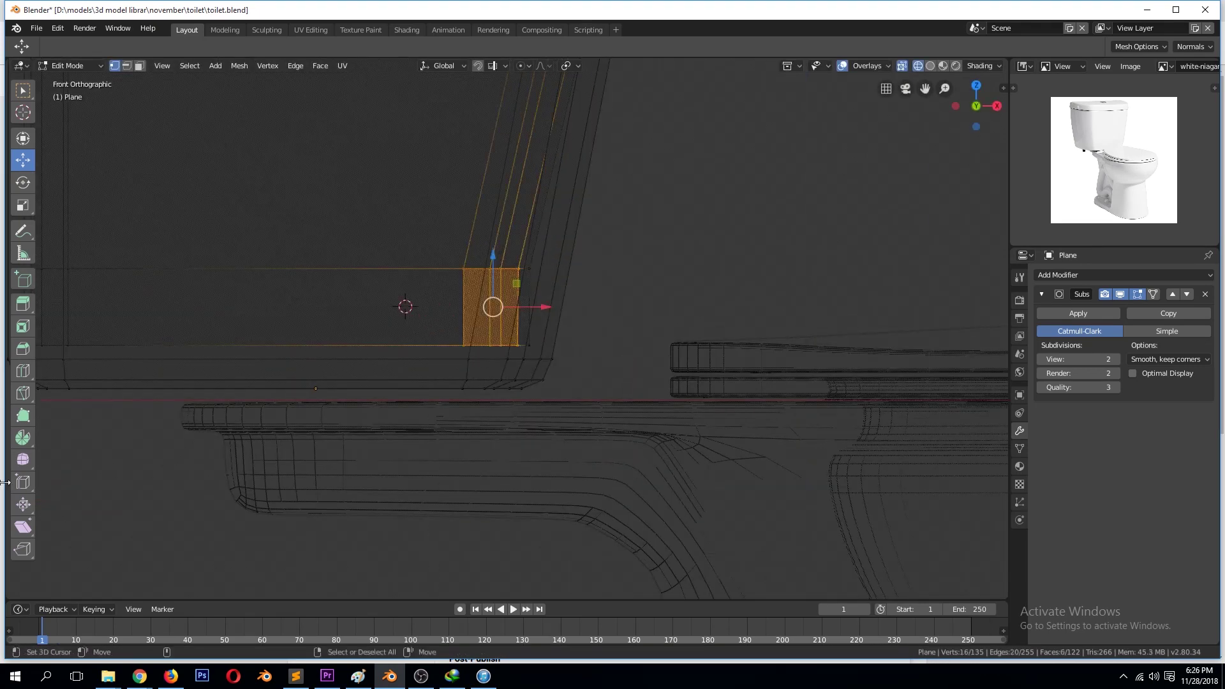
left_click_drag(402, 232, 629, 357)
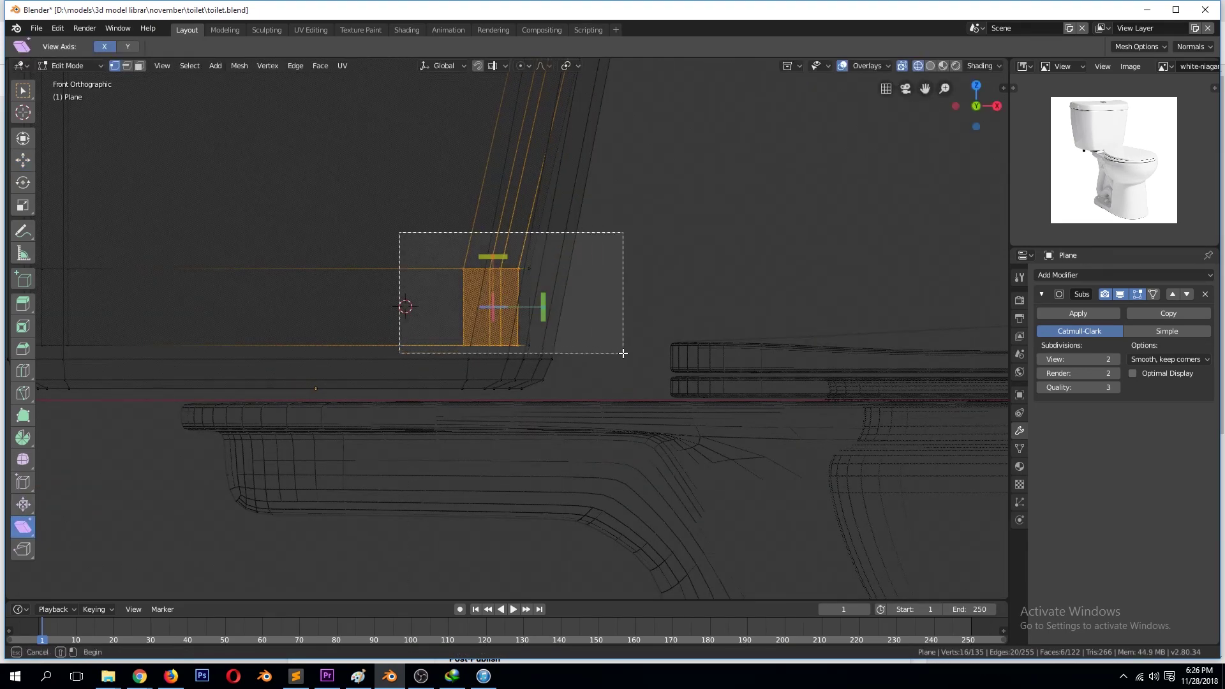
left_click_drag(555, 300, 610, 273)
key("Return")
key("Tab")
key("shift+z")
Save, then add a horizontal loop around the tank and widen it along X.
key("KP_3")
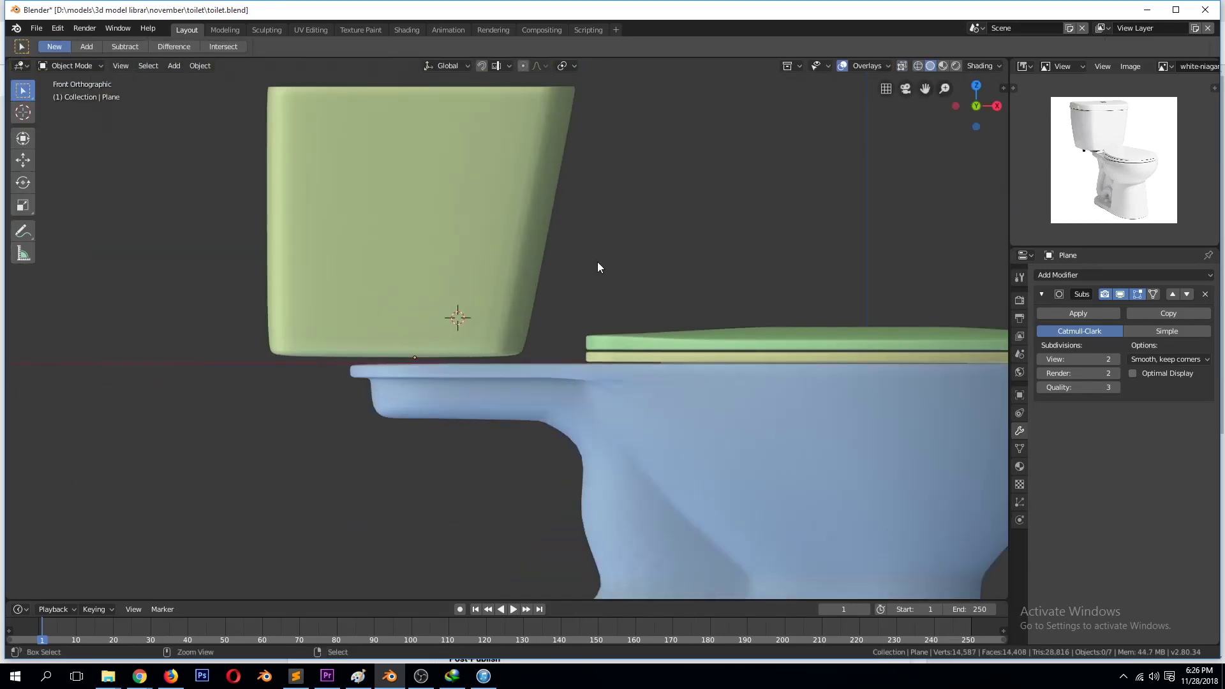
key("ctrl+s")
key("Tab")
left_click(759, 215)
key("s")
key("x")
left_click(801, 224)
key("Tab")
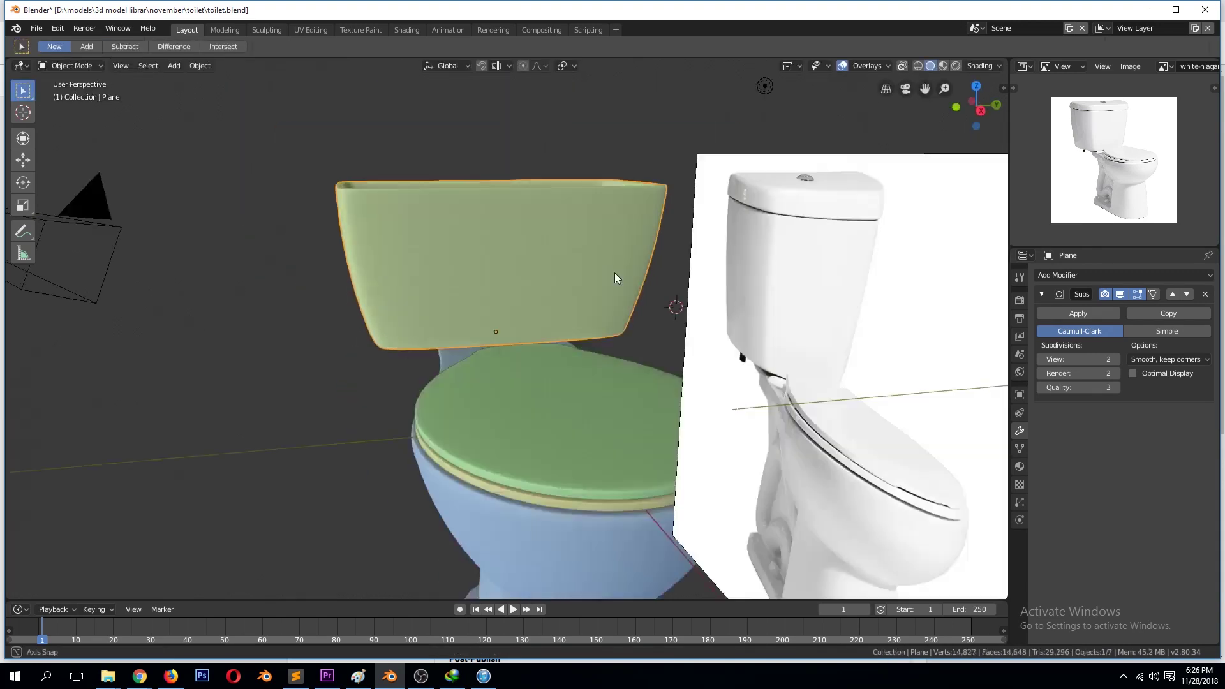
middle_click_drag(794, 224, 585, 362)
Inset the tank's bottom face.
key("Tab")
middle_click_drag(538, 291, 574, 268)
left_click(447, 383)
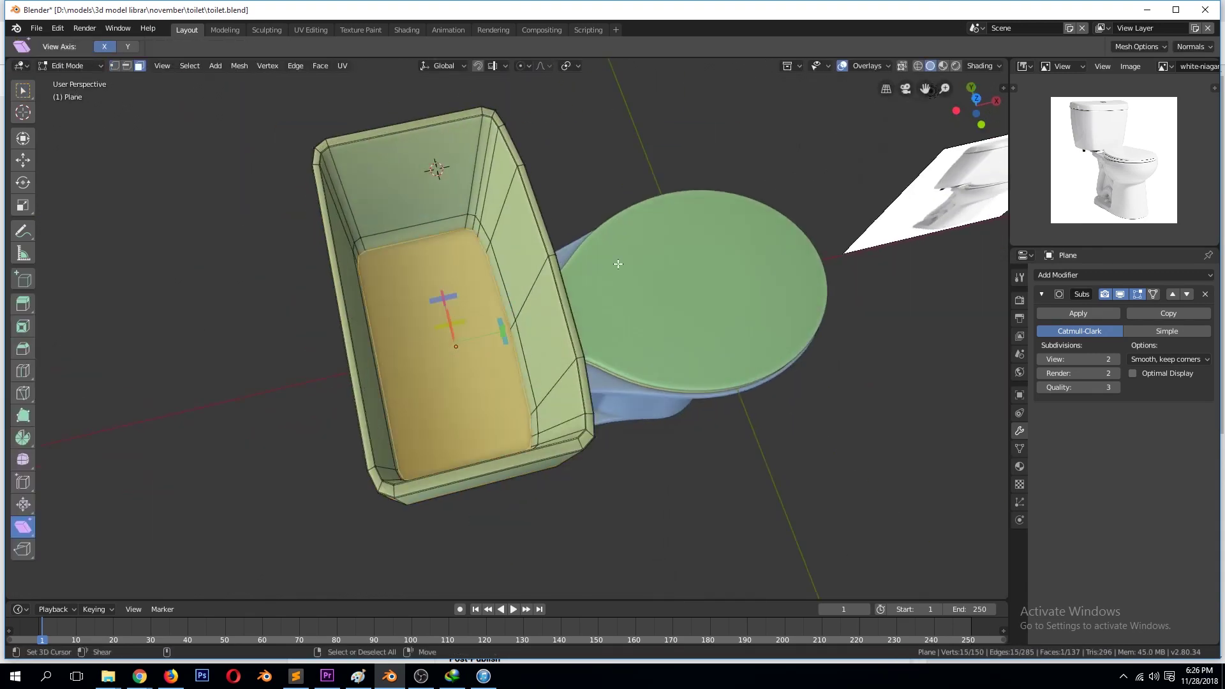
key("i")
left_click(633, 265)
key("Tab")
middle_click_drag(335, 250, 296, 201)
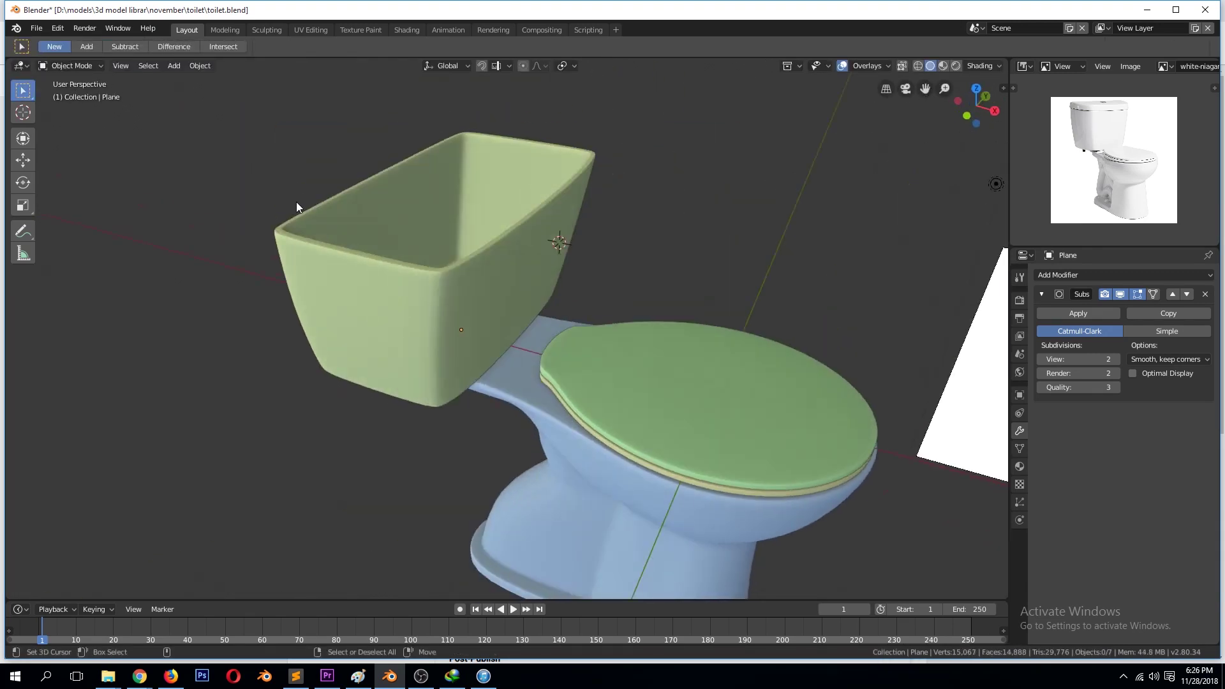
key("Tab")
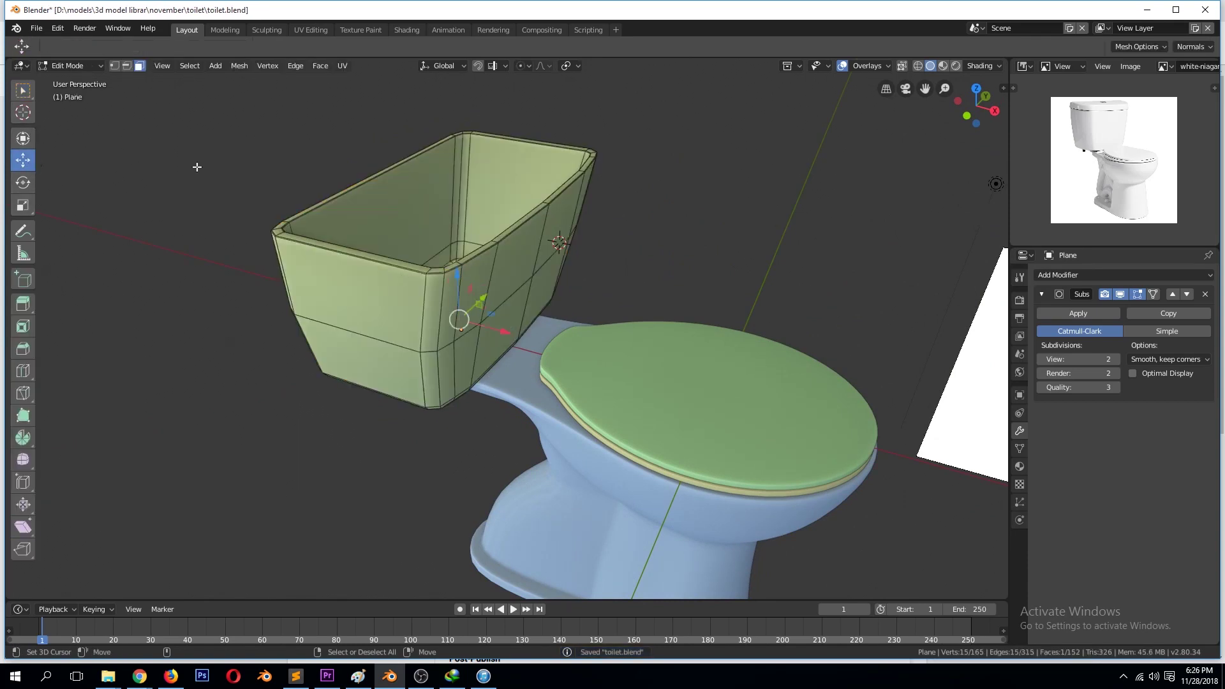
key("KP_1")
Copy the tank's top edge loop and separate it into its own object, Plane.001.
left_click(405, 161, "alt")
key("KP_Decimal")
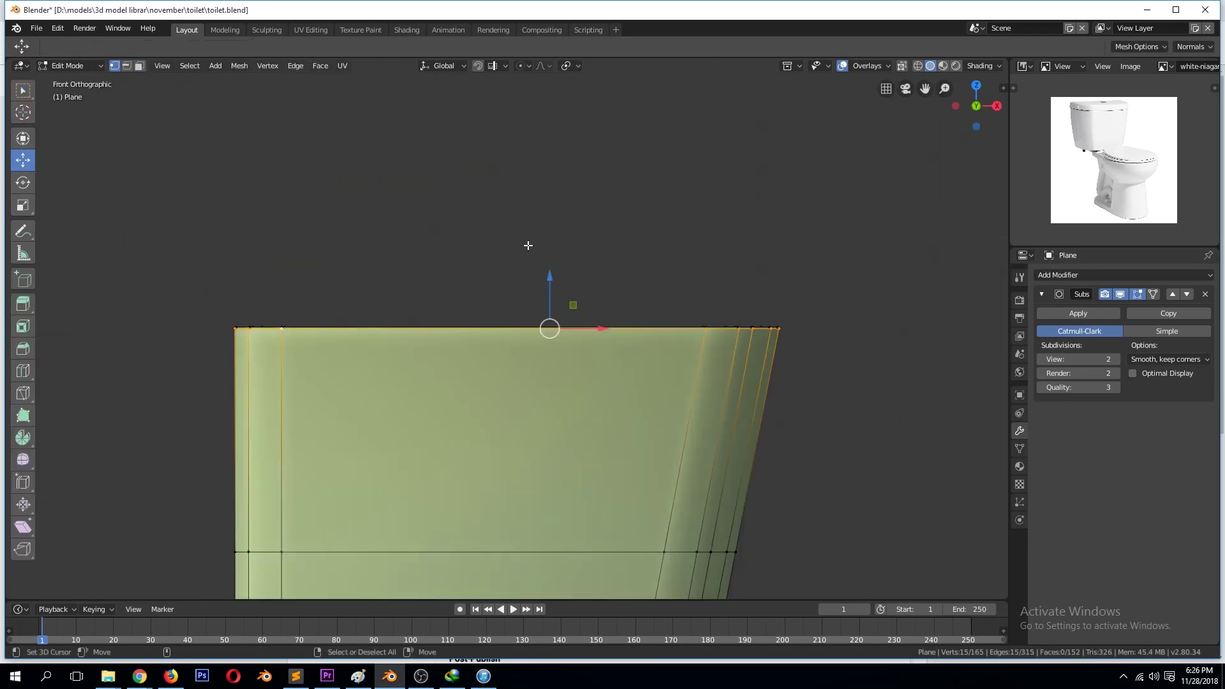
key("p")
key("Tab")
left_click(629, 332)
key("Tab")
mouse_move(629, 332)
middle_mouse_down()
mouse_move(586, 354)
mouse_move(777, 400)
middle_mouse_up()
key("KP_1")
Extrude the copied loop upward, resize it, shift it along X, and cap it with a face.
left_click_drag(543, 275, 541, 276)
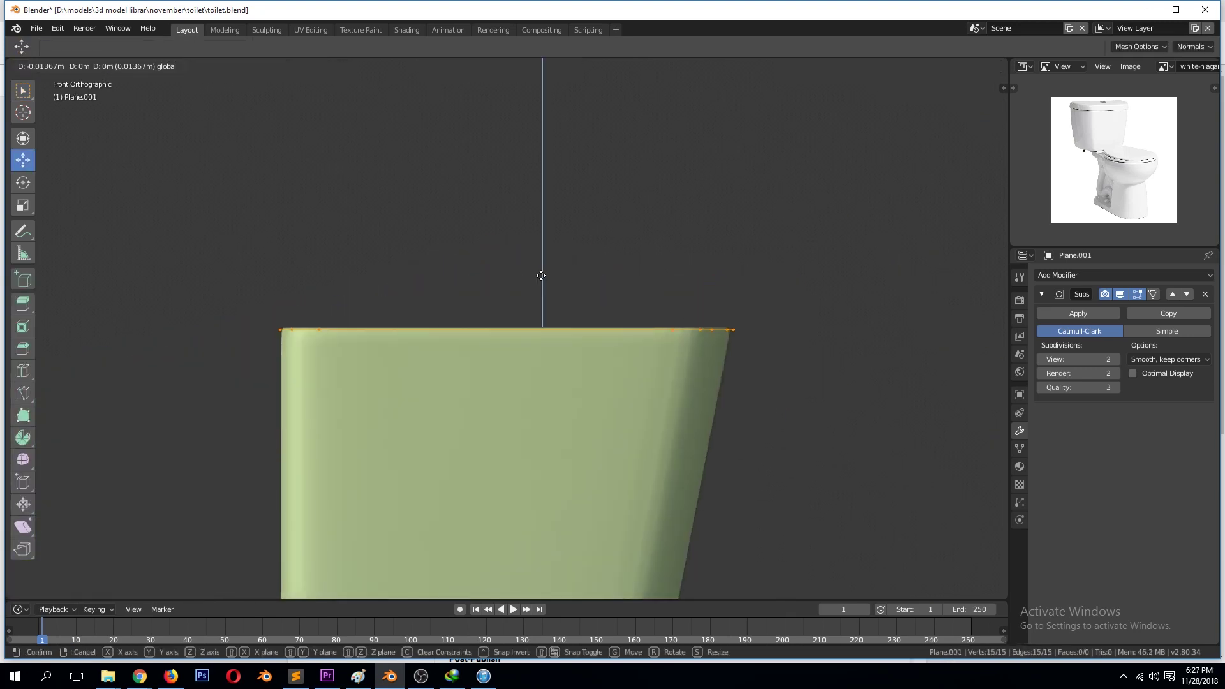
left_click(542, 274)
key("e")
left_click(564, 188)
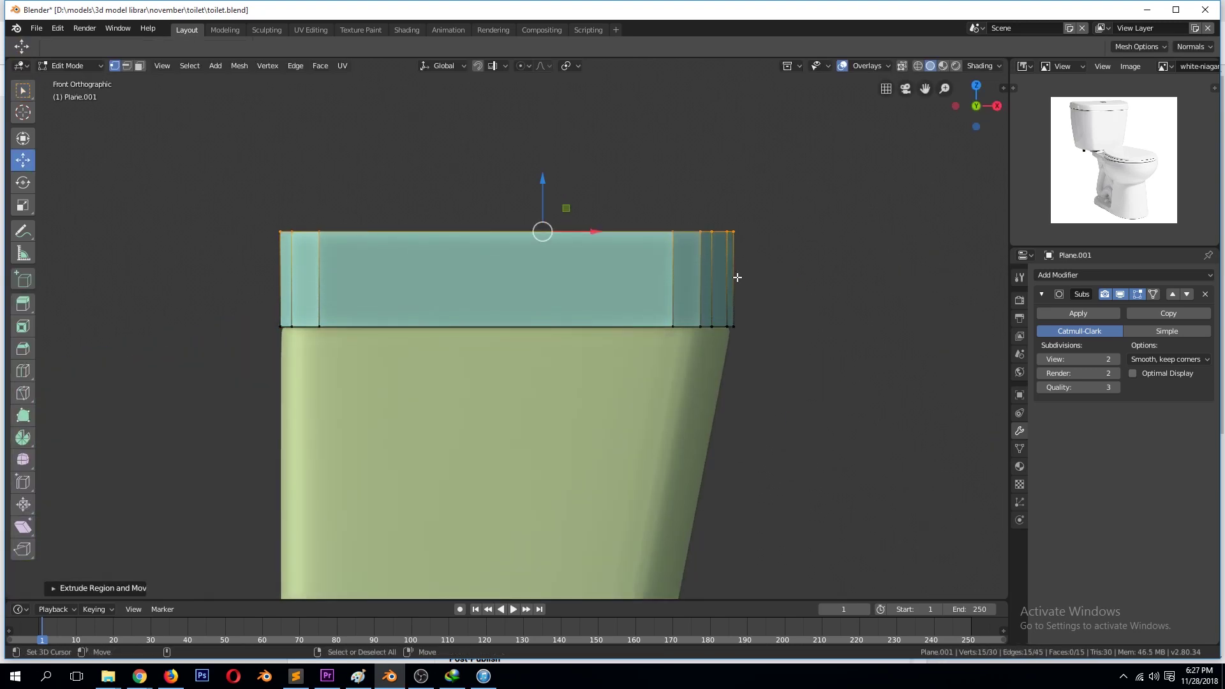
key("s")
left_click(739, 275)
key("g")
key("x")
scroll(599, 227, "down", 3)
mouse_move(600, 171)
middle_mouse_down()
mouse_move(679, 295)
mouse_move(588, 351)
mouse_move(793, 424)
middle_mouse_up()
key("f")
Add two loop cuts across the tank lid, check the smoothing, and save the file.
middle_click_drag(574, 484, 548, 310)
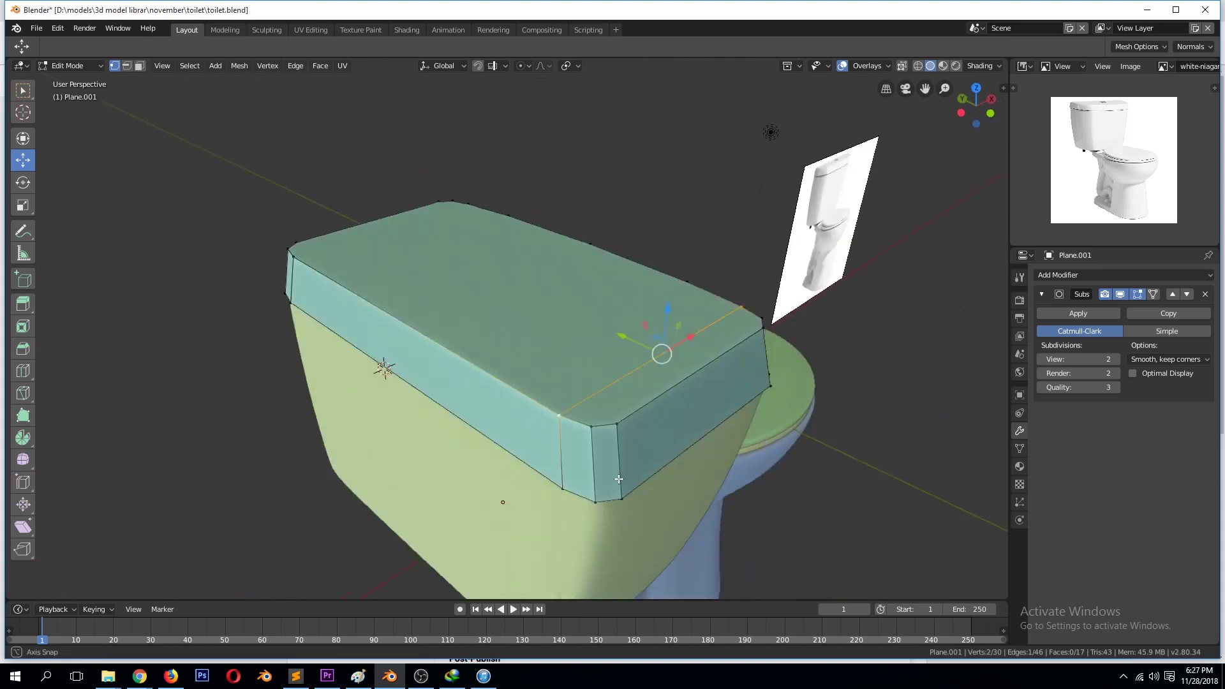
key("ctrl+r")
left_click(548, 309)
key("ctrl+r")
left_click(498, 268)
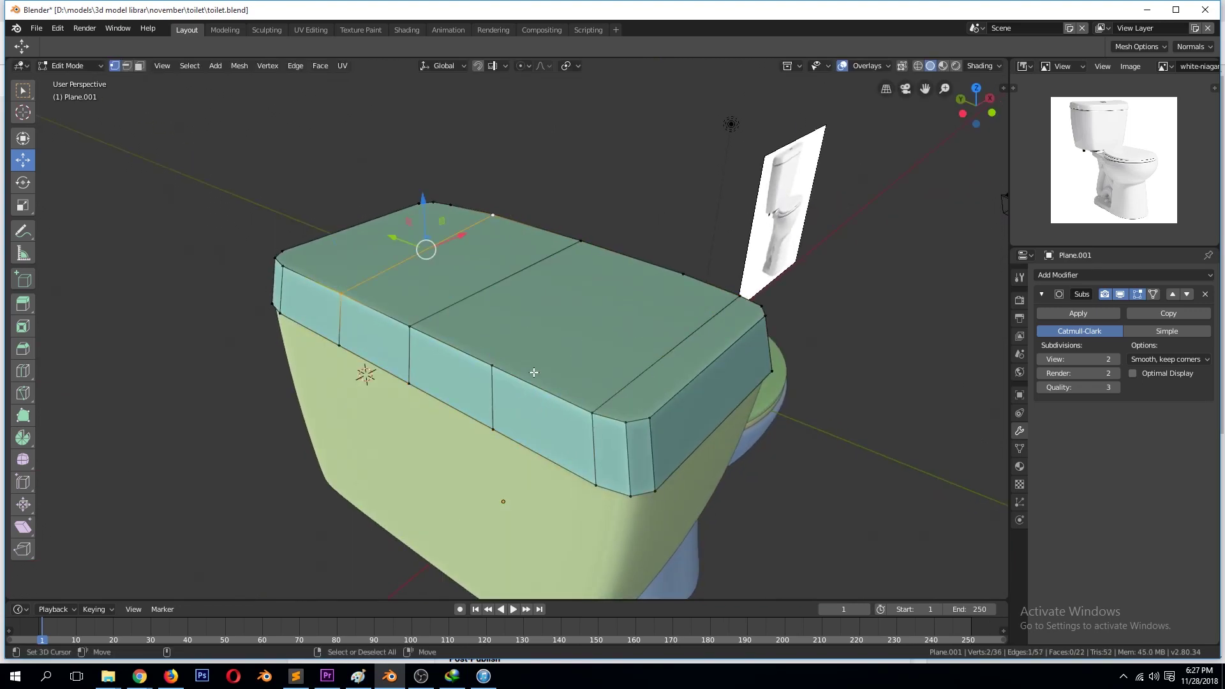
middle_click_drag(388, 272, 330, 407)
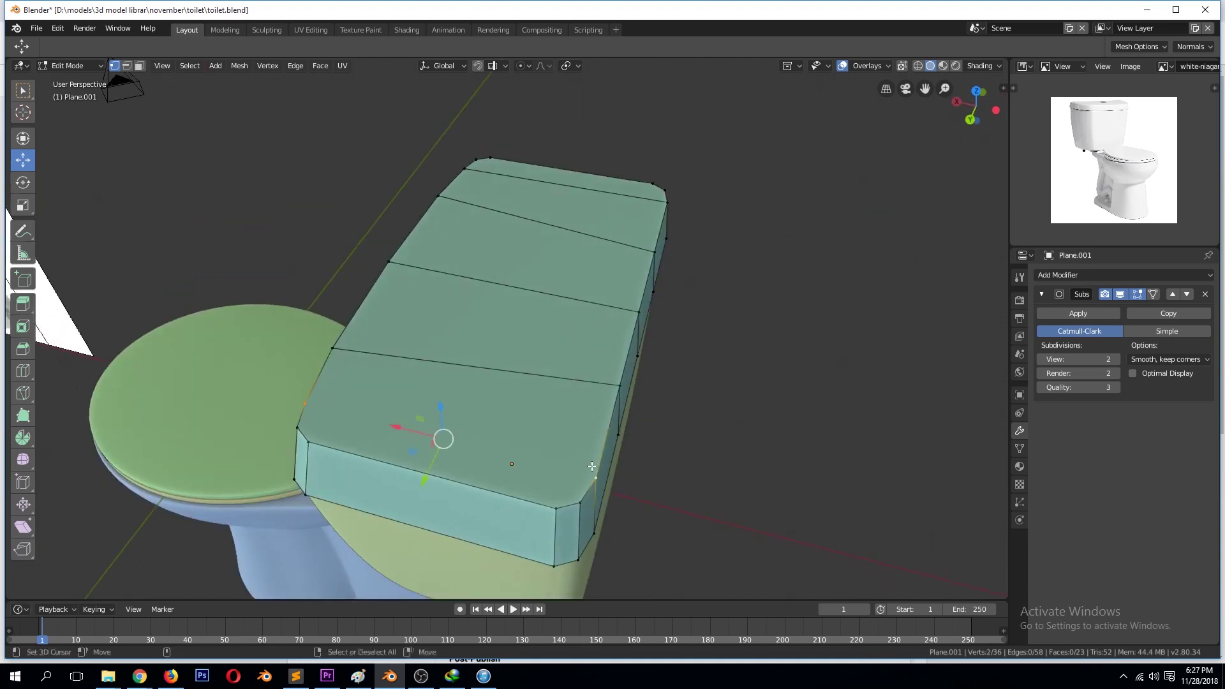
left_click(317, 441)
left_click(508, 175, "shift")
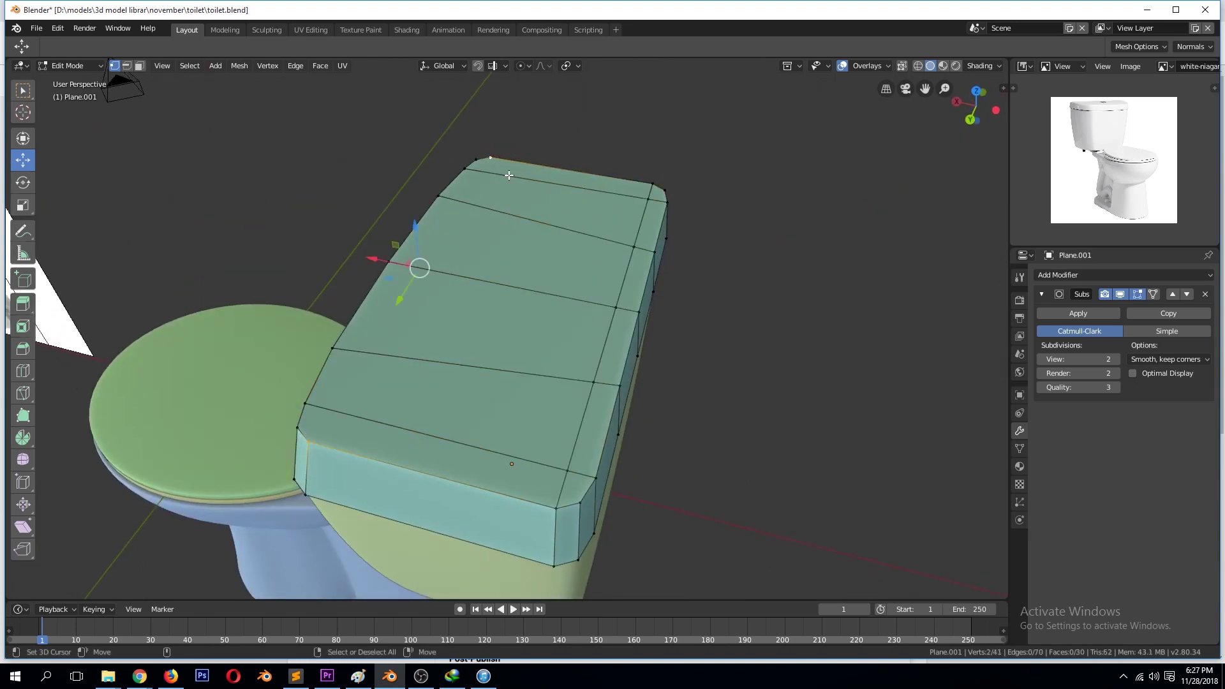
mouse_move(514, 209)
middle_mouse_down()
mouse_move(653, 205)
mouse_move(500, 315)
mouse_move(610, 263)
middle_mouse_up()
key("Tab")
key("ctrl+s")
Tilt the lid's rim faces slightly and shear its top edge loop to slope the lid.
key("Tab")
middle_click_drag(466, 268, 544, 290)
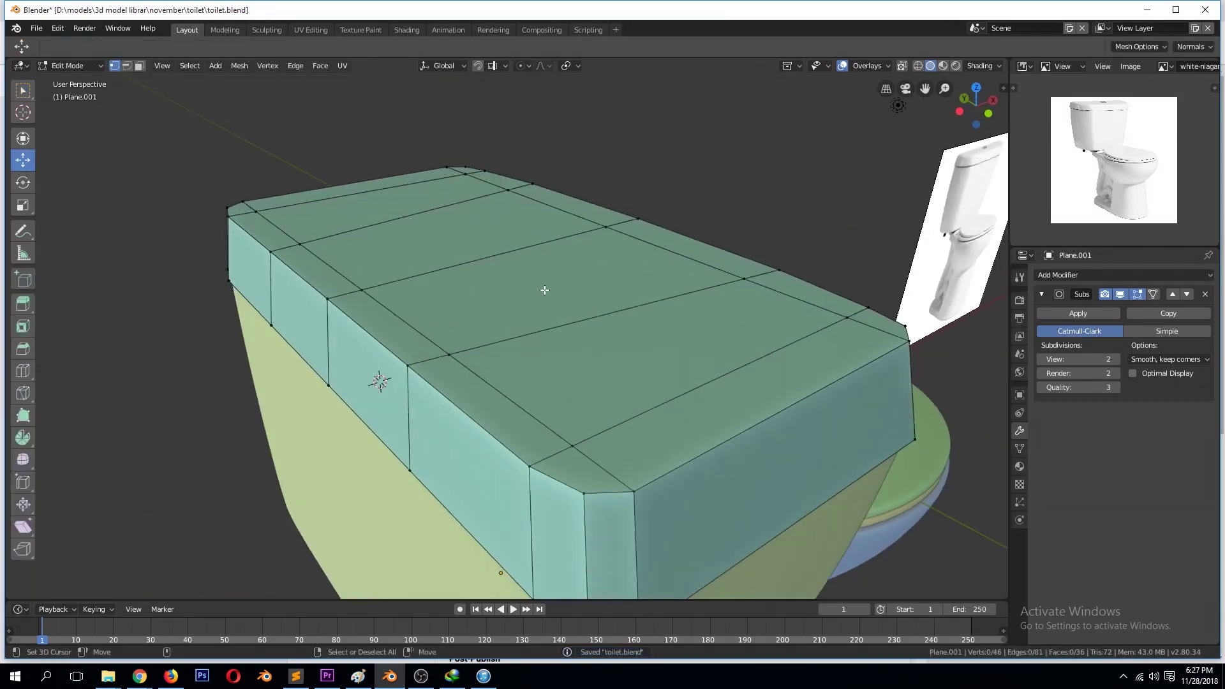
left_click(269, 231, "alt")
key("KP_1")
key("r")
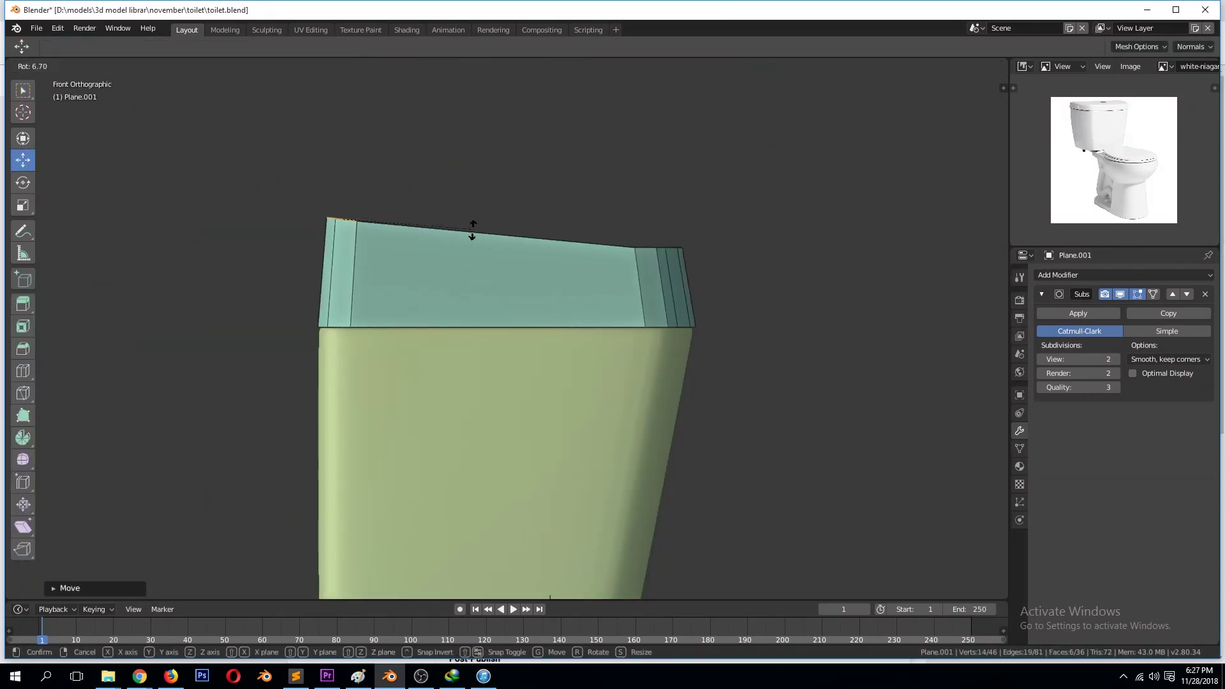
left_click(475, 224)
key("shift+z")
left_click(629, 240, "alt")
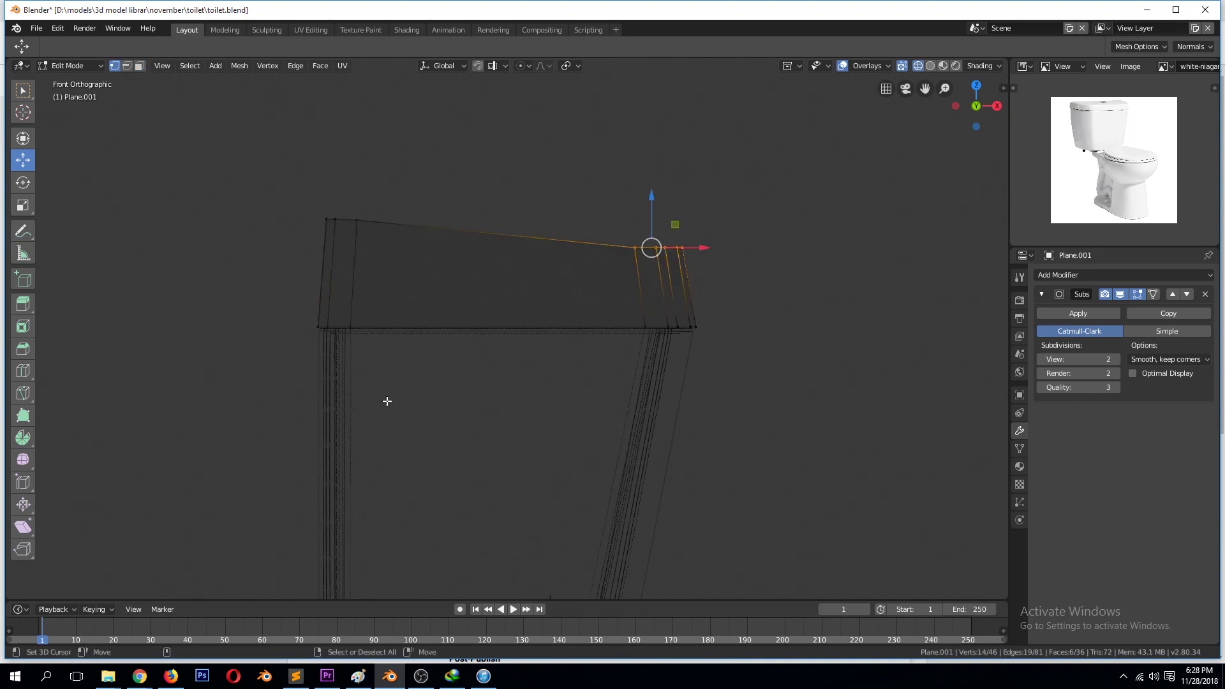
left_click_drag(702, 248, 718, 284)
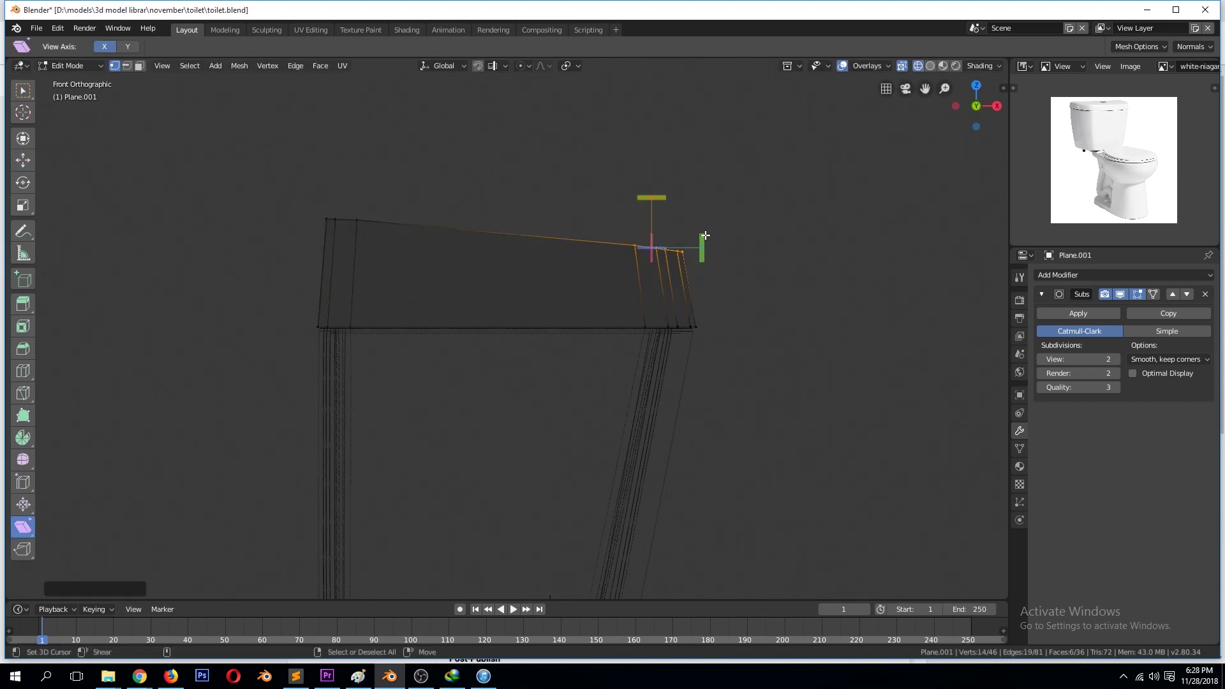
key("shift+z")
middle_click_drag(718, 284, 340, 317)
key("alt+a")
Add a loop cut along the lid, raise the selected edge path to dome it, and save.
key("ctrl+r")
left_click(387, 317)
key("3")
left_click(623, 165, "ctrl")
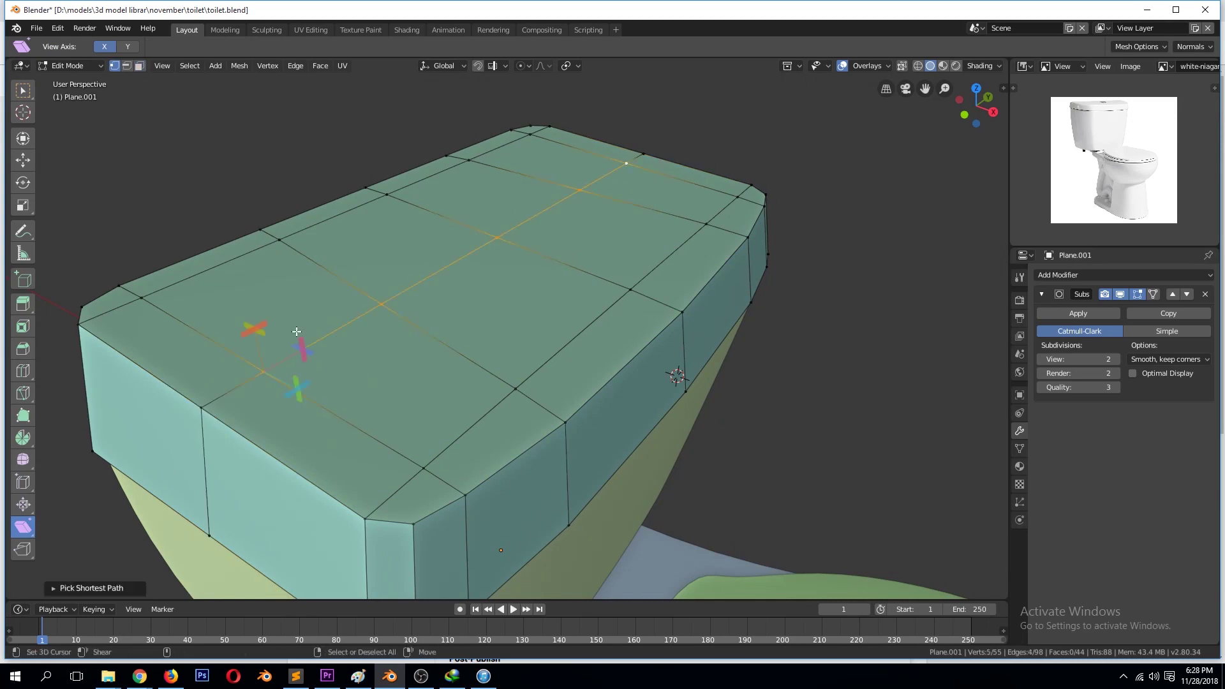
left_click(23, 160)
middle_click_drag(383, 319, 568, 407)
left_click(397, 513, "shift")
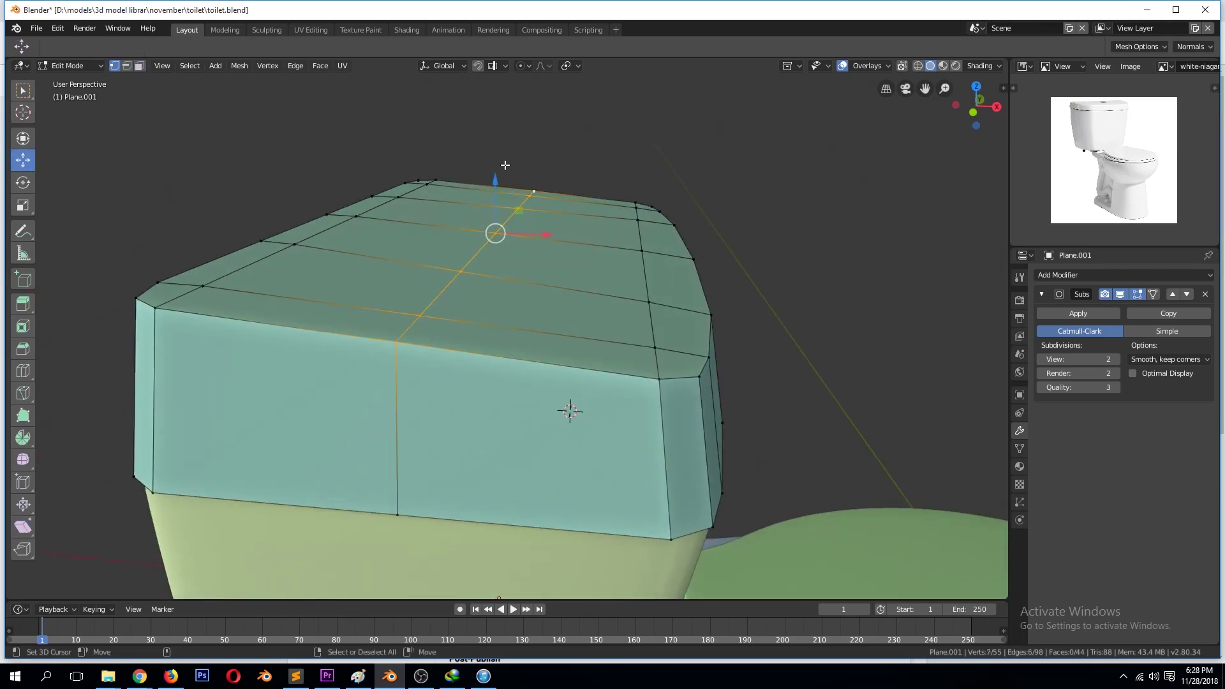
left_click_drag(504, 164, 510, 153)
key("Tab")
middle_click_drag(511, 255, 515, 315)
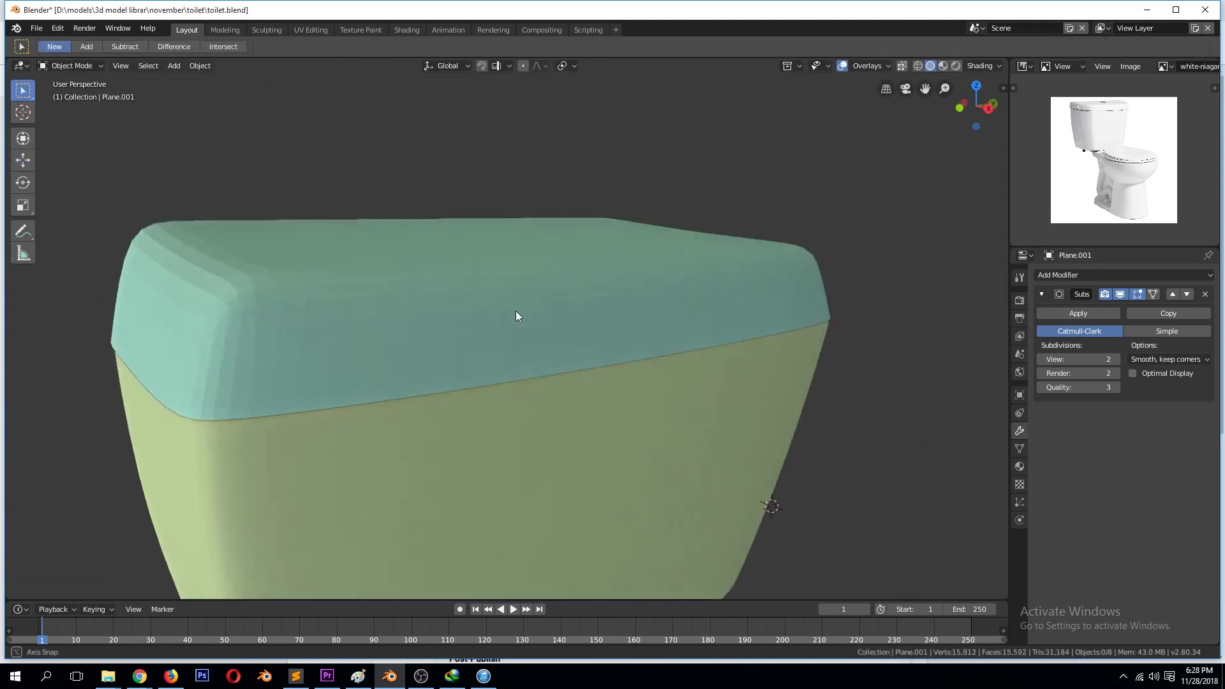
key("ctrl+s")
Vertex-bevel the lid's centre vertex into an octagonal patch of faces.
key("Tab")
left_click(500, 238)
key("KP_7")
key("KP_Decimal")
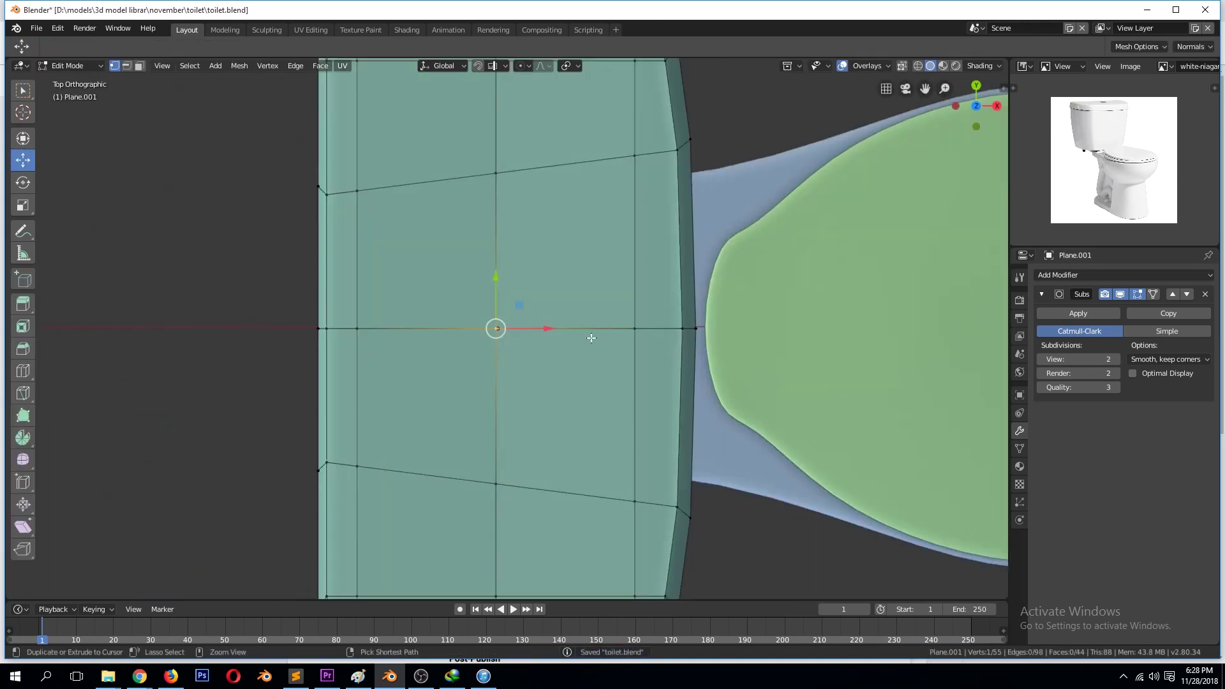
key("ctrl+shift+b")
scroll(641, 371, "up", 1)
right_click(644, 377)
key("Escape")
key("ctrl+shift+b")
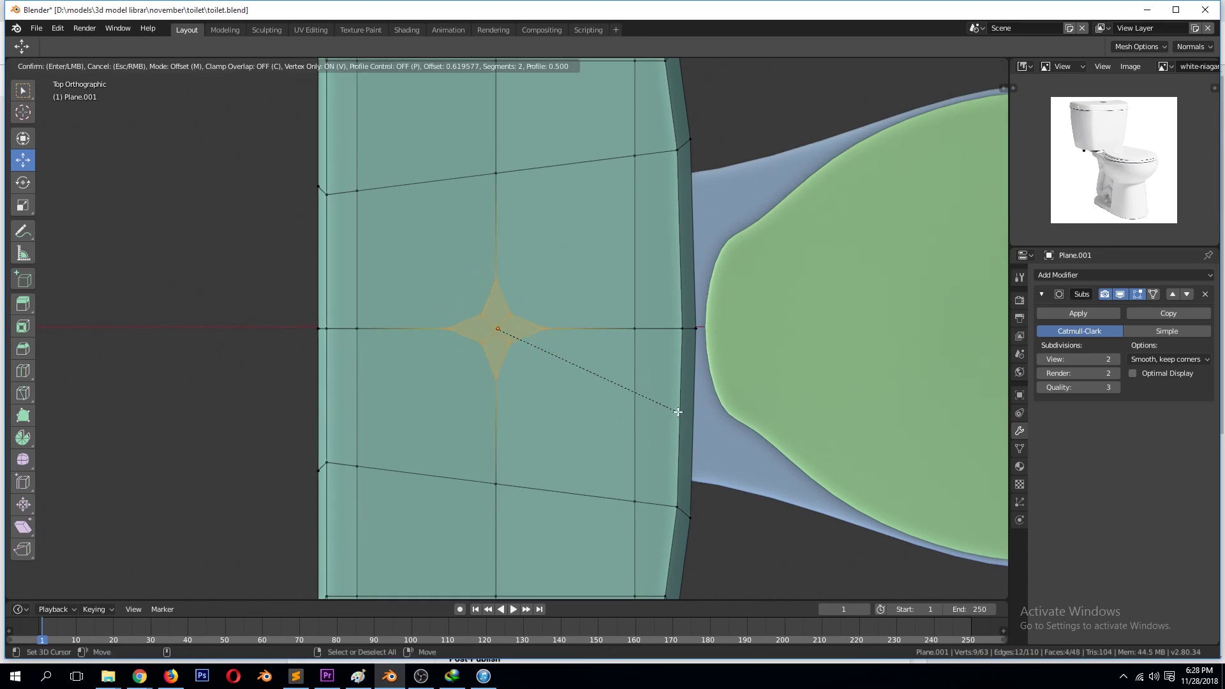
left_click(678, 412)
left_click(106, 583)
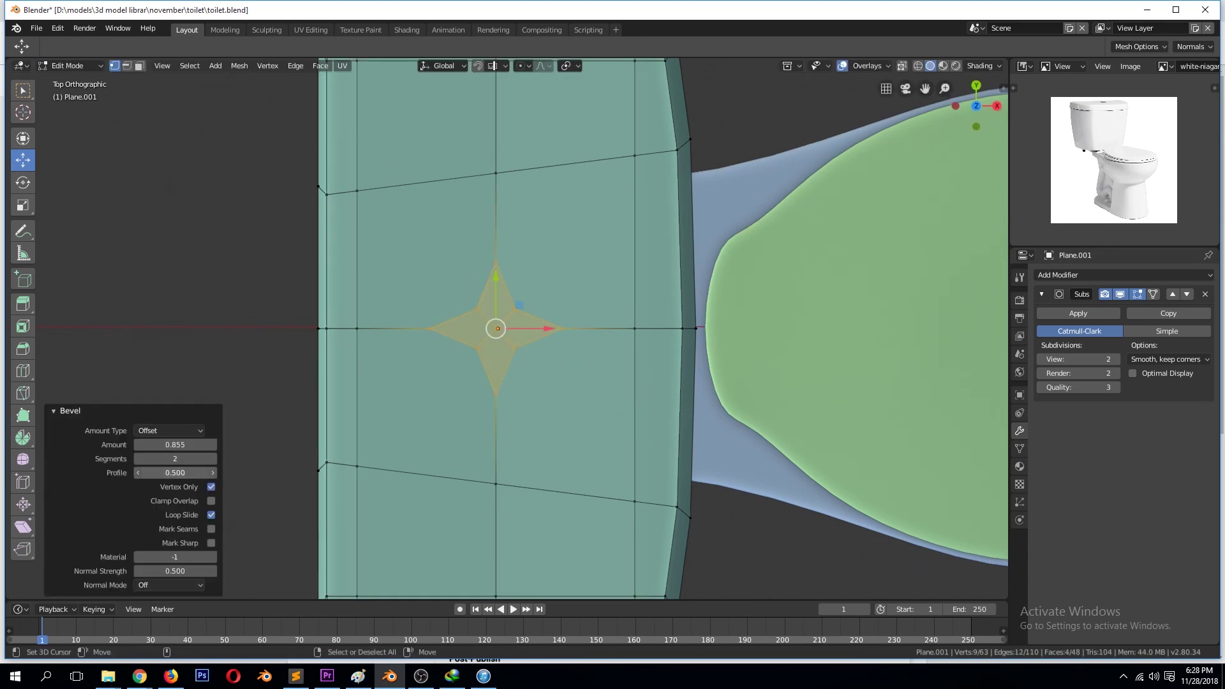
Select the octagon's faces, inset them, and extrude them down into a pit.
key("ctrl+z")
key("shift+alt+s")
key("ctrl+shift+z")
mouse_move(501, 329)
middle_mouse_down()
mouse_move(521, 283)
mouse_move(655, 314)
middle_mouse_up()
key("i")
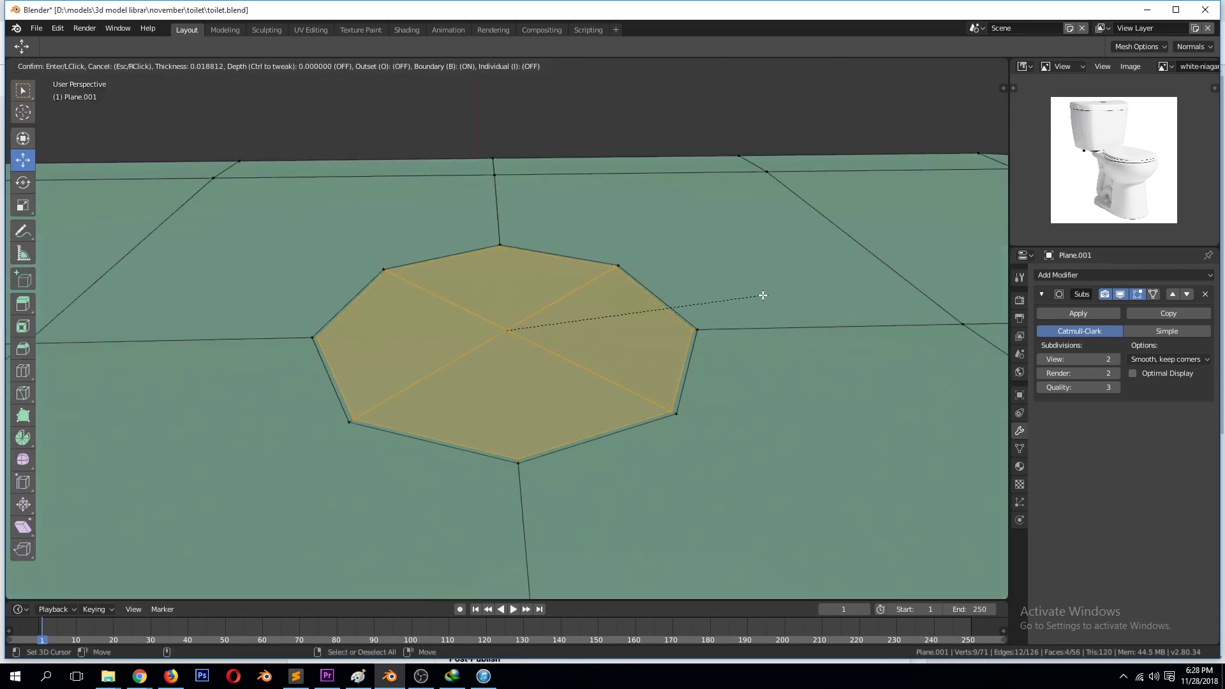
left_click(763, 294)
key("e")
left_click(758, 340)
Flatten the pit's bottom face and try insetting it, then undo back to the flat octagon.
key("a")
key("alt+a")
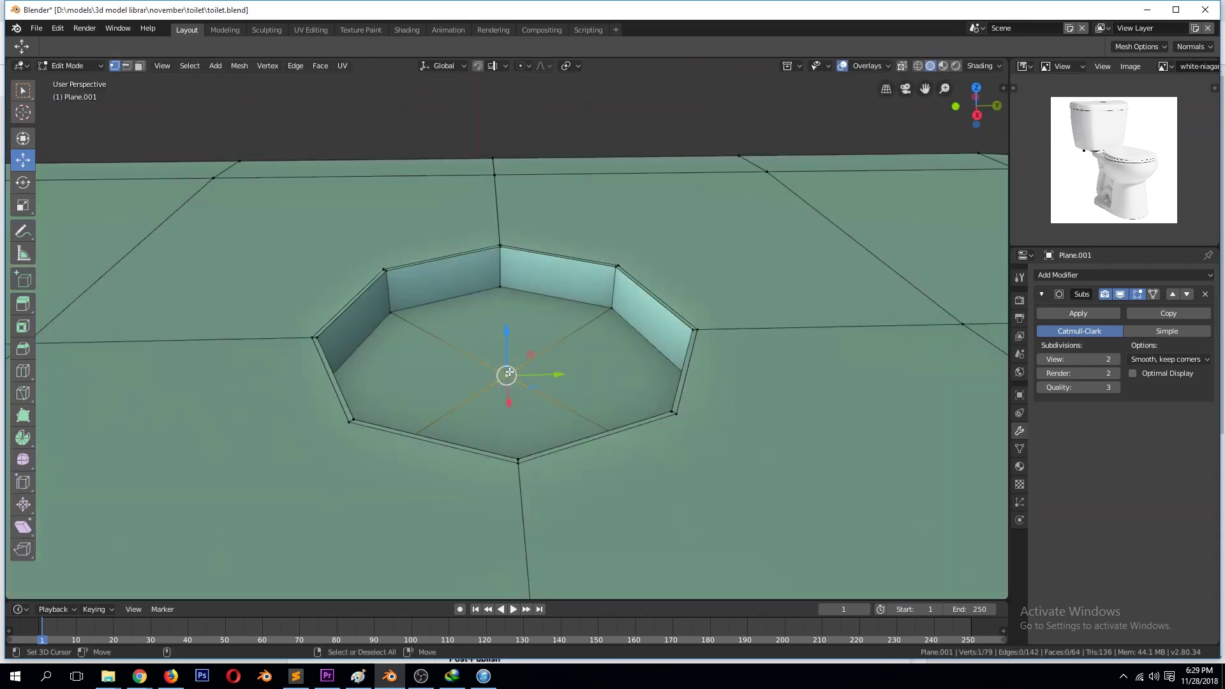
left_click(577, 327)
key("s")
key("z")
key("0")
key("Return")
scroll(793, 338, "up", 2)
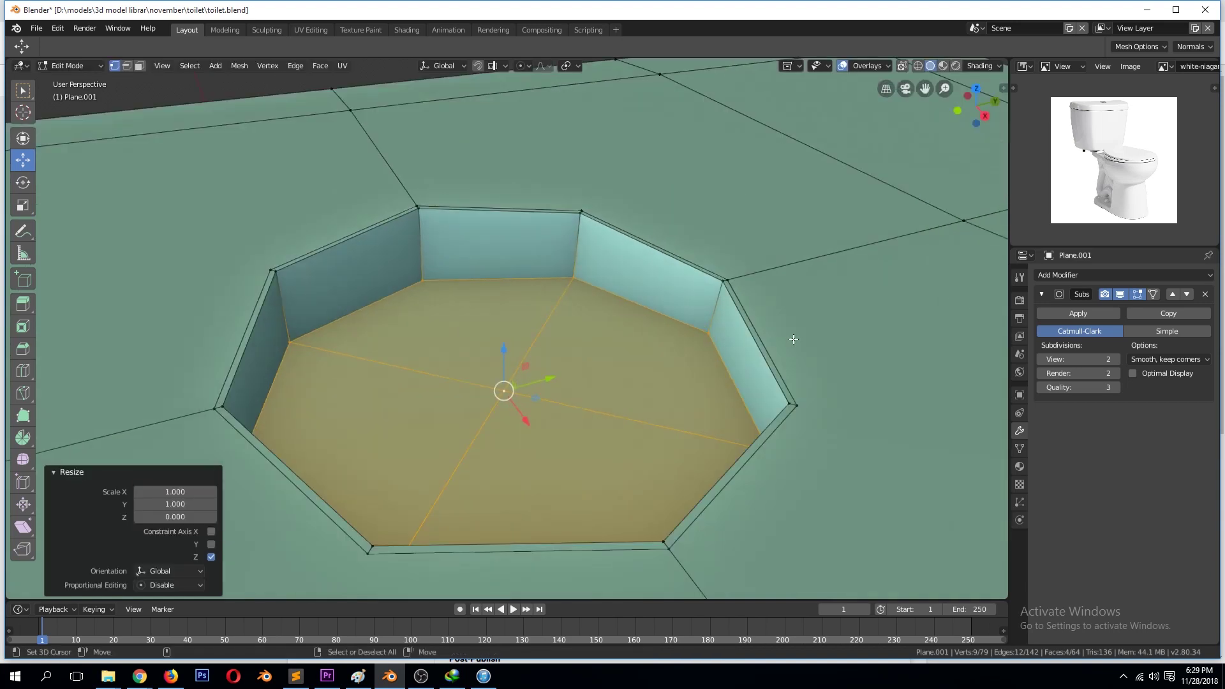
key("i")
left_click(837, 306)
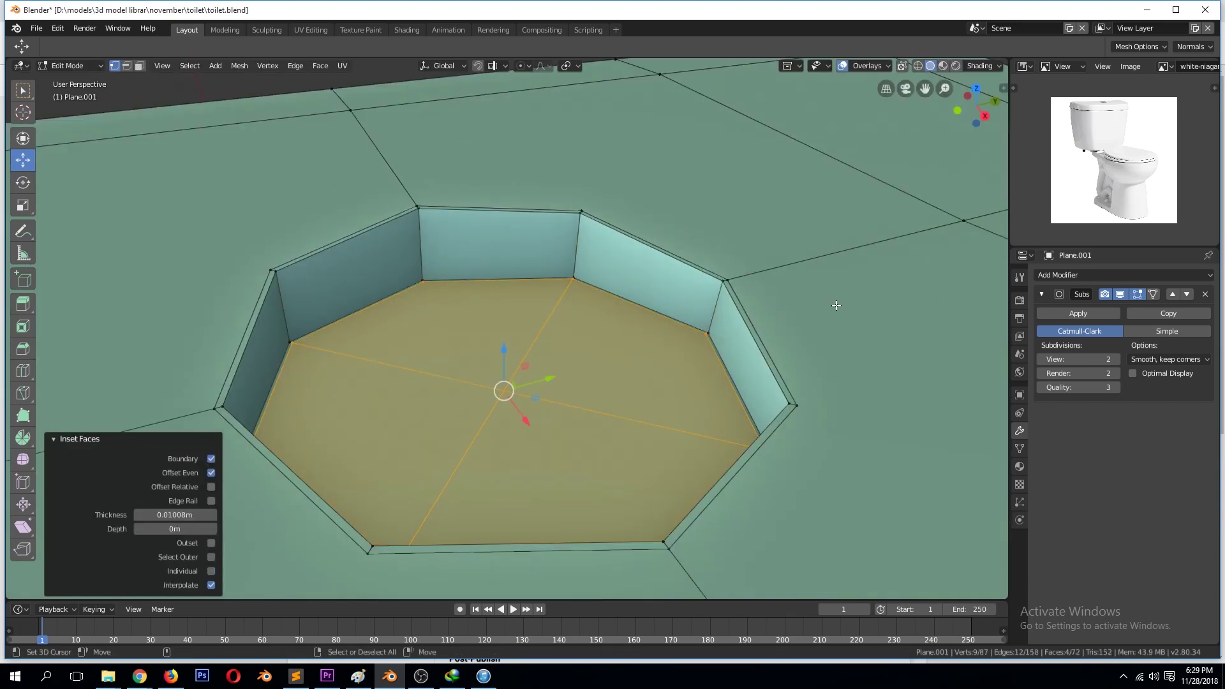
key("e")
right_click(836, 243)
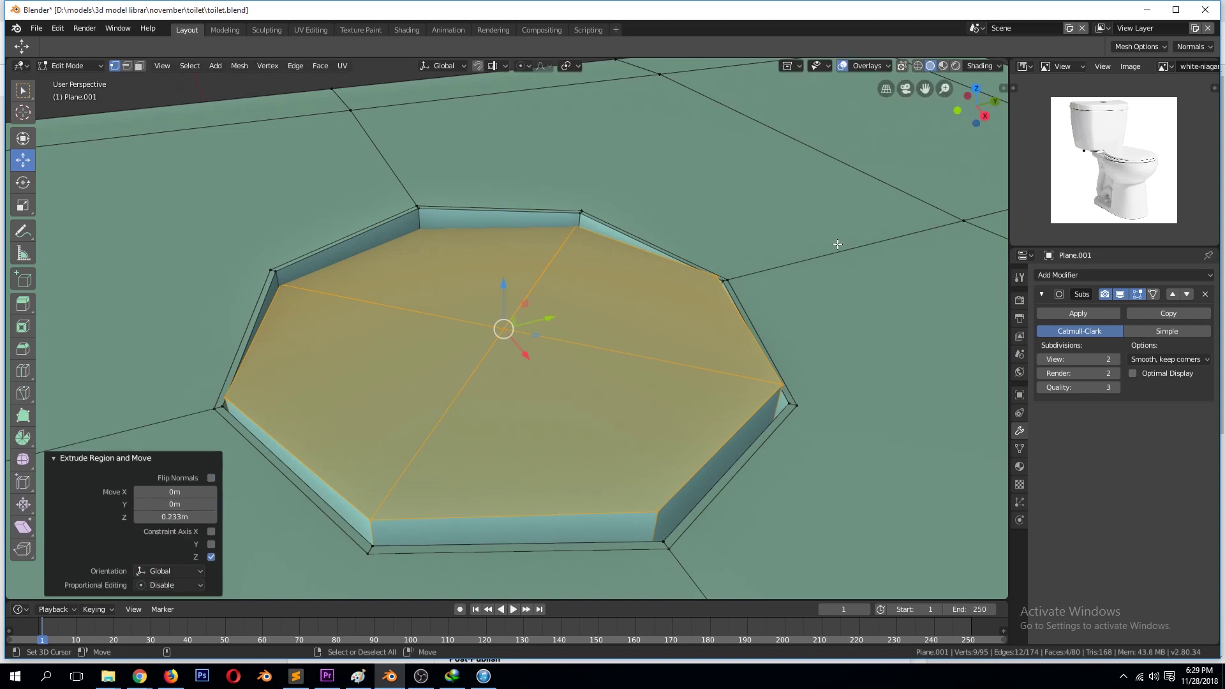
key("ctrl+z")
key("ctrl+z")
key("ctrl+z")
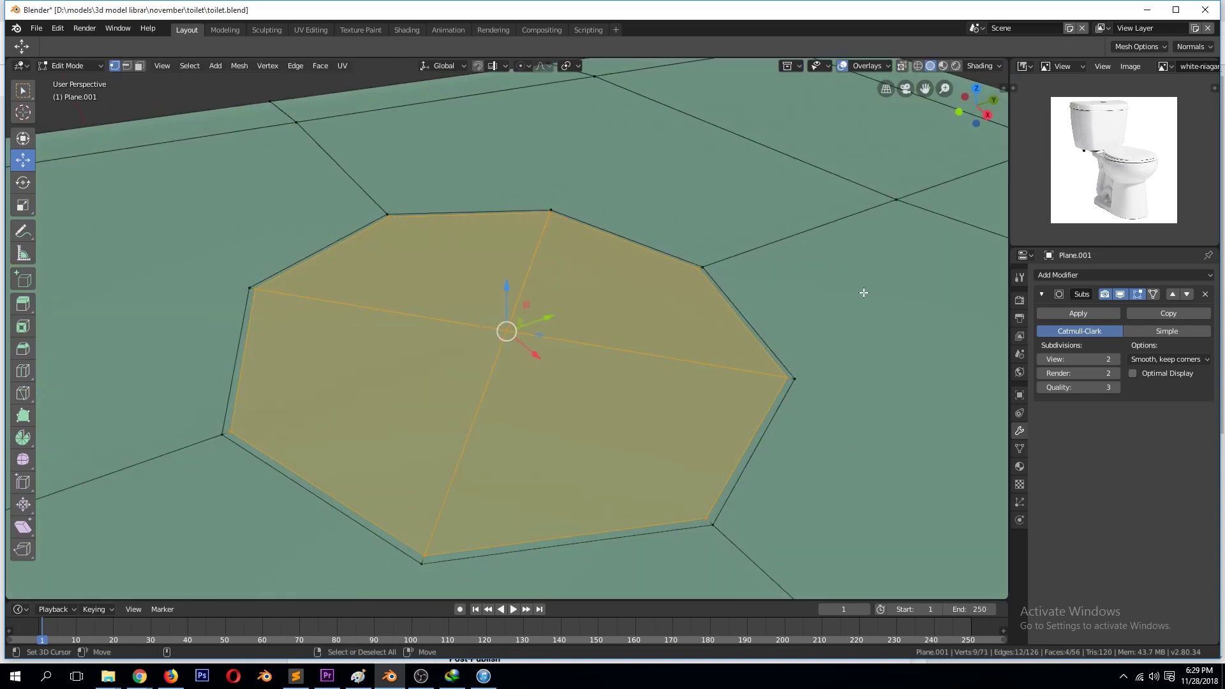
mouse_move(732, 317)
middle_mouse_down()
mouse_move(802, 386)
mouse_move(820, 273)
middle_mouse_up()
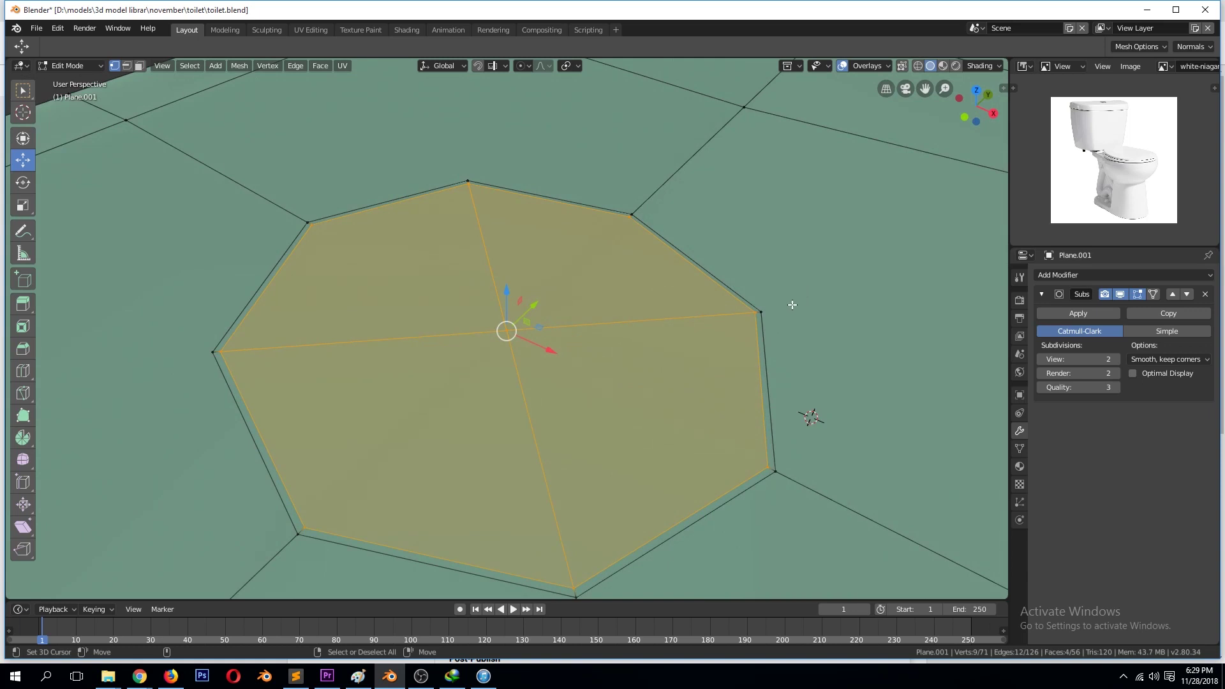
Inset the octagon into a thin ring and push the ring down into a groove.
key("i")
left_click(763, 310)
key("3")
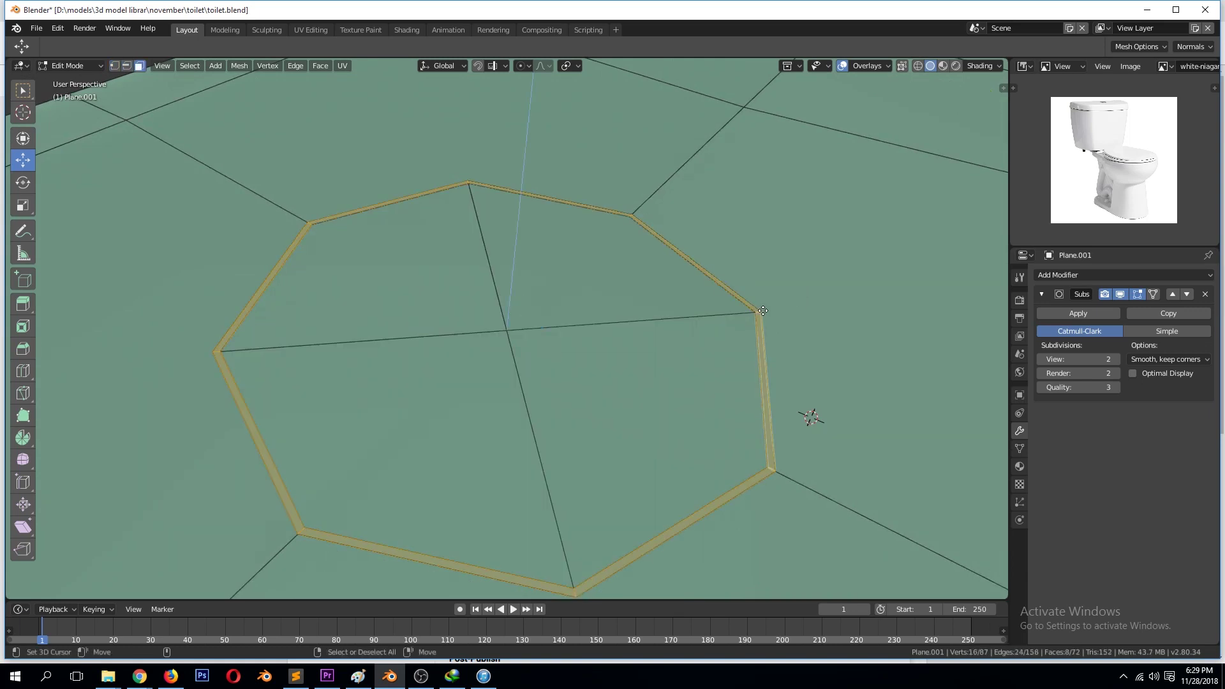
key("g")
key("Return")
key("KP_7")
key("alt+a")
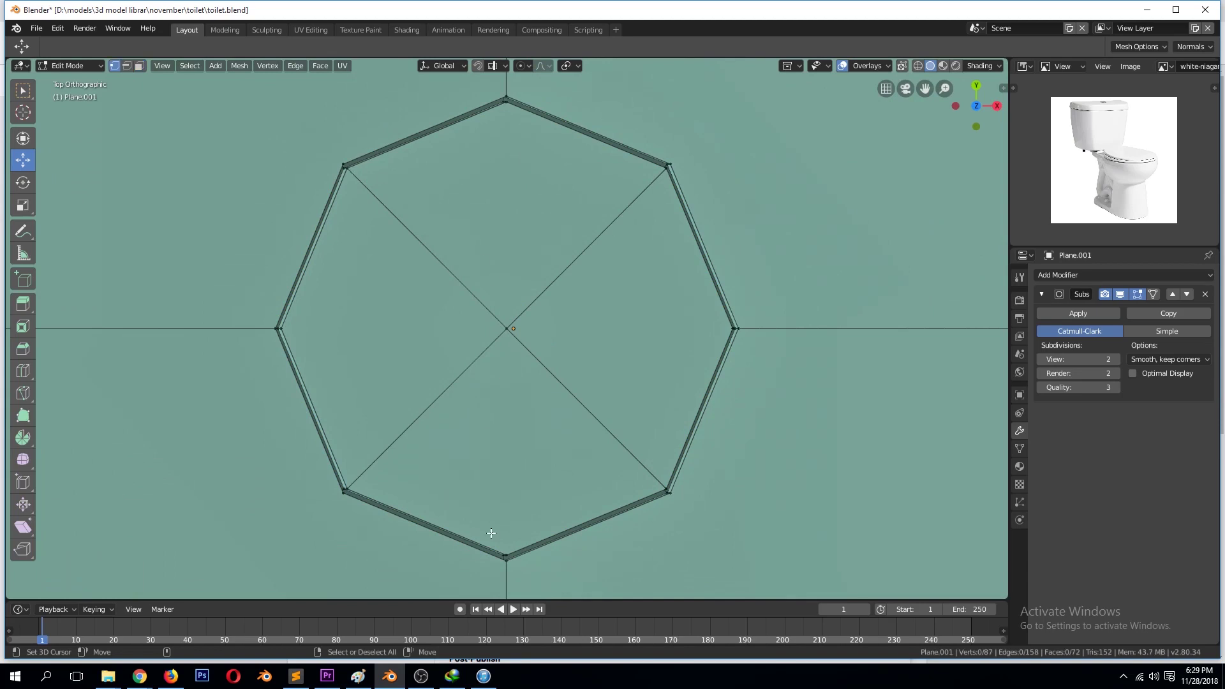
Knife a cut line across the octagon from its top vertex to its bottom vertex.
key("k")
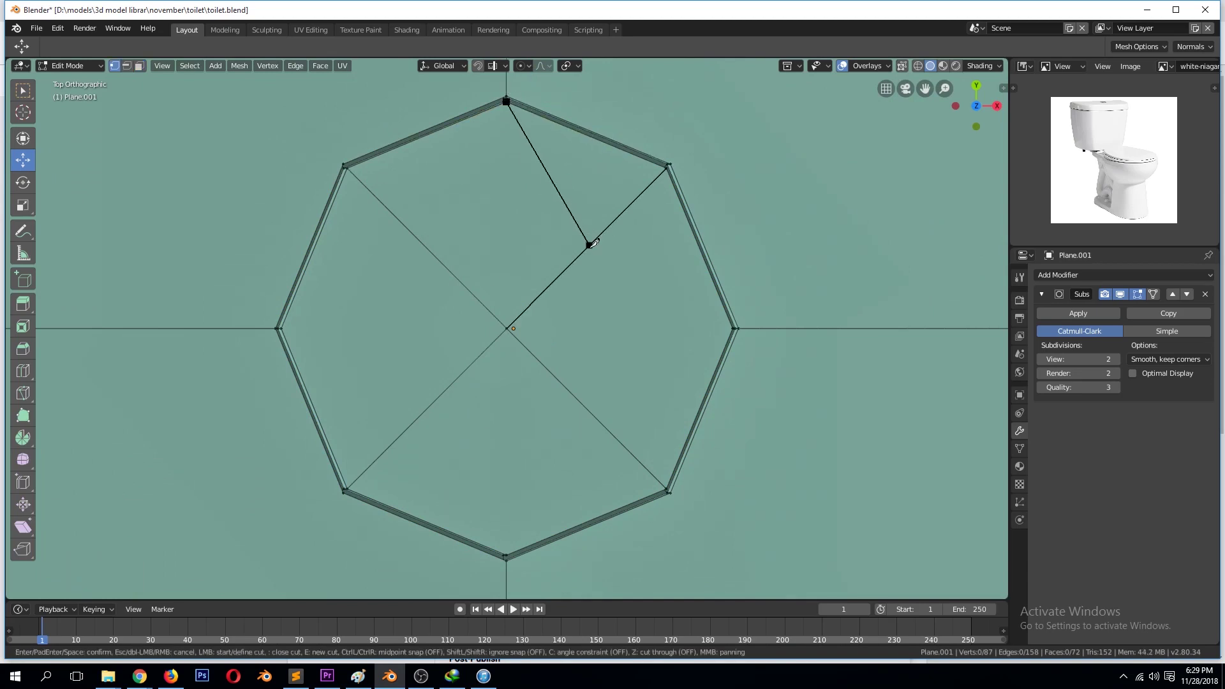
left_click(505, 547)
key("Return")
key("alt+a")
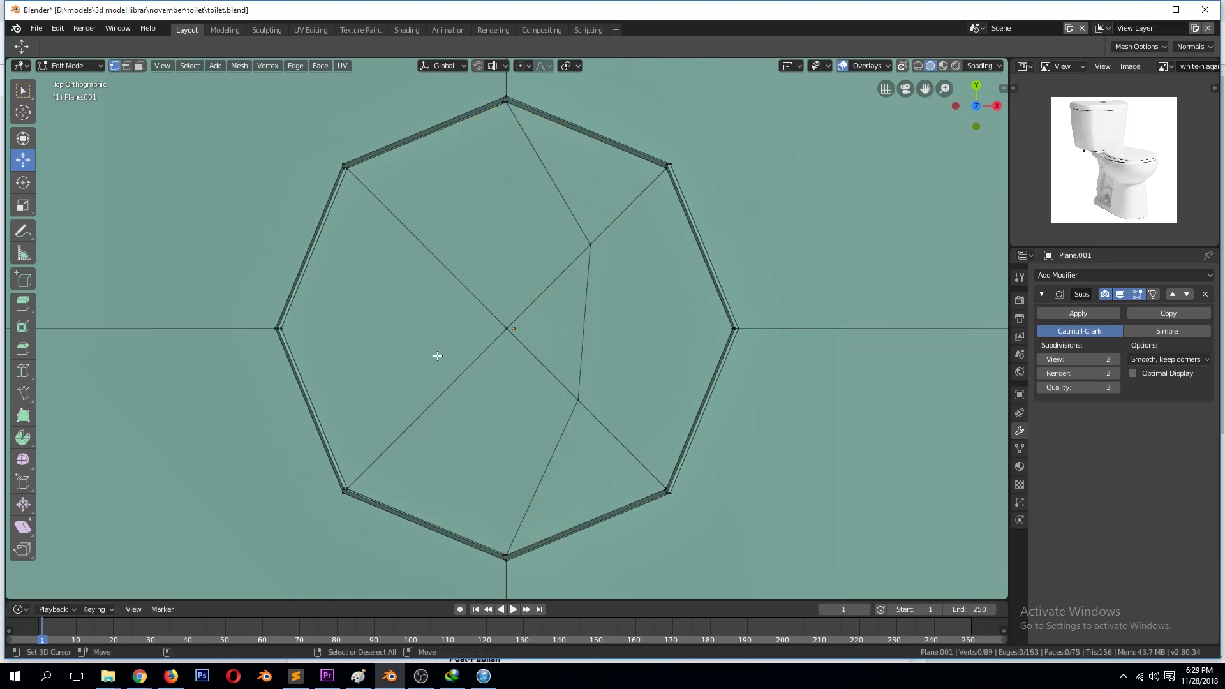
key("2")
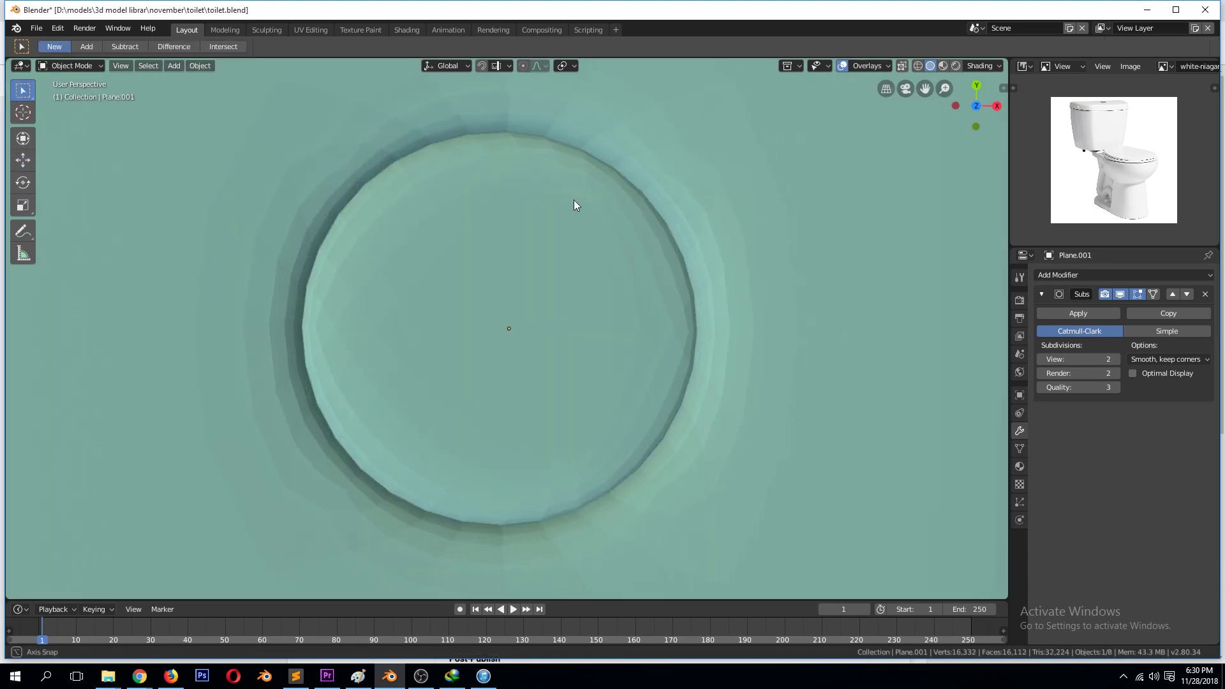
middle_click_drag(580, 205, 563, 217)
key("1")
scroll(717, 359, "down", 3)
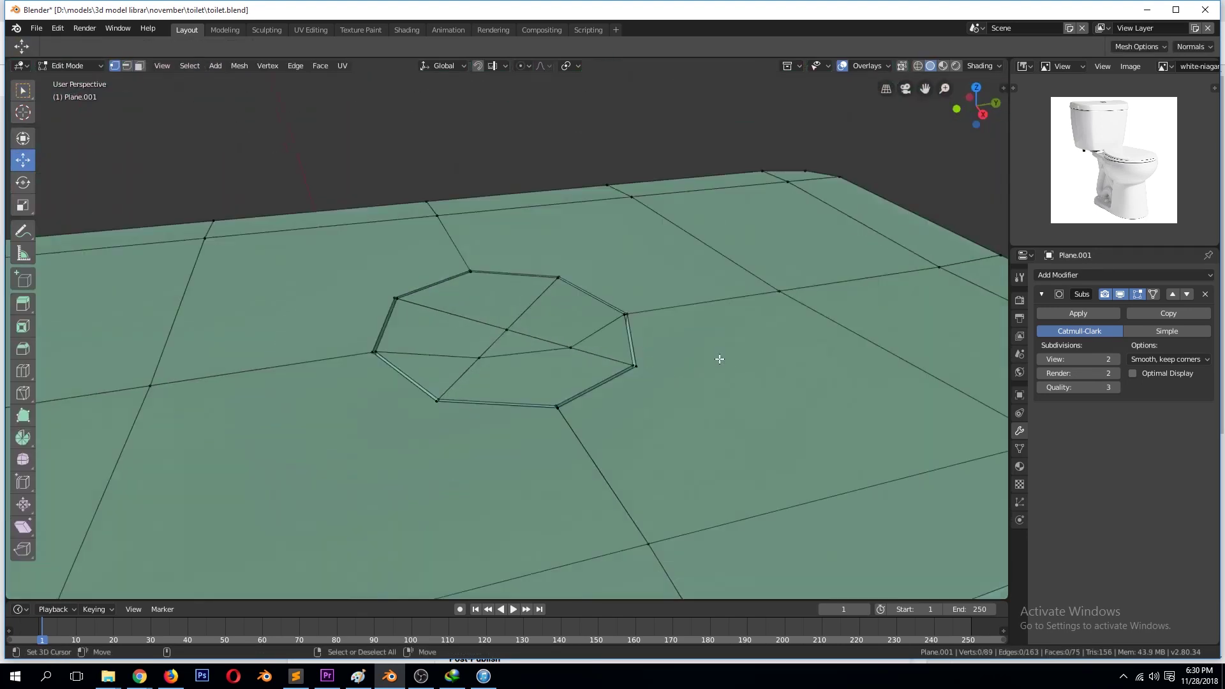
left_click(660, 370)
scroll(761, 401, "up", 2)
left_click(426, 308)
left_click(285, 262, "shift")
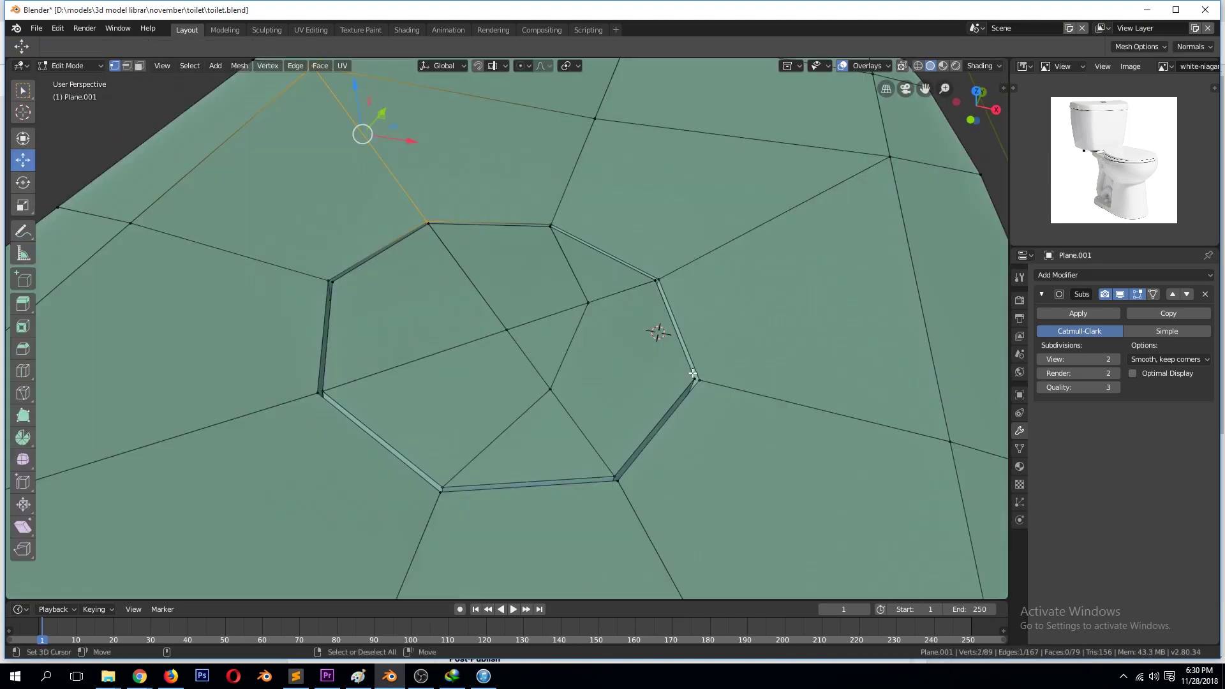
scroll(670, 338, "up", 3)
left_click(662, 273)
right_click(651, 283)
Give the octagon's edge loop a thin bevel and preview the smoothed lid.
key("2")
left_click(740, 312, "alt")
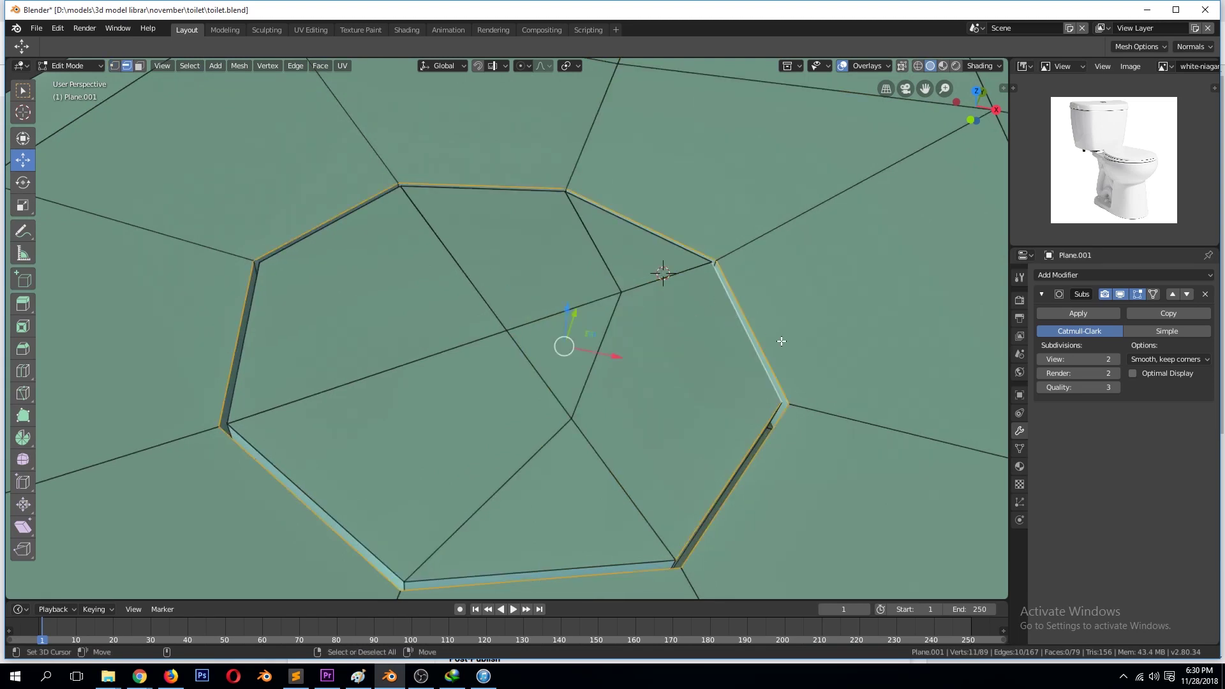
key("ctrl+b")
left_click(861, 423)
key("Tab")
middle_click_drag(852, 421, 721, 369)
Extrude another loop around the octagon into a band and preview the recessed button.
key("Tab")
left_click(273, 332, "alt")
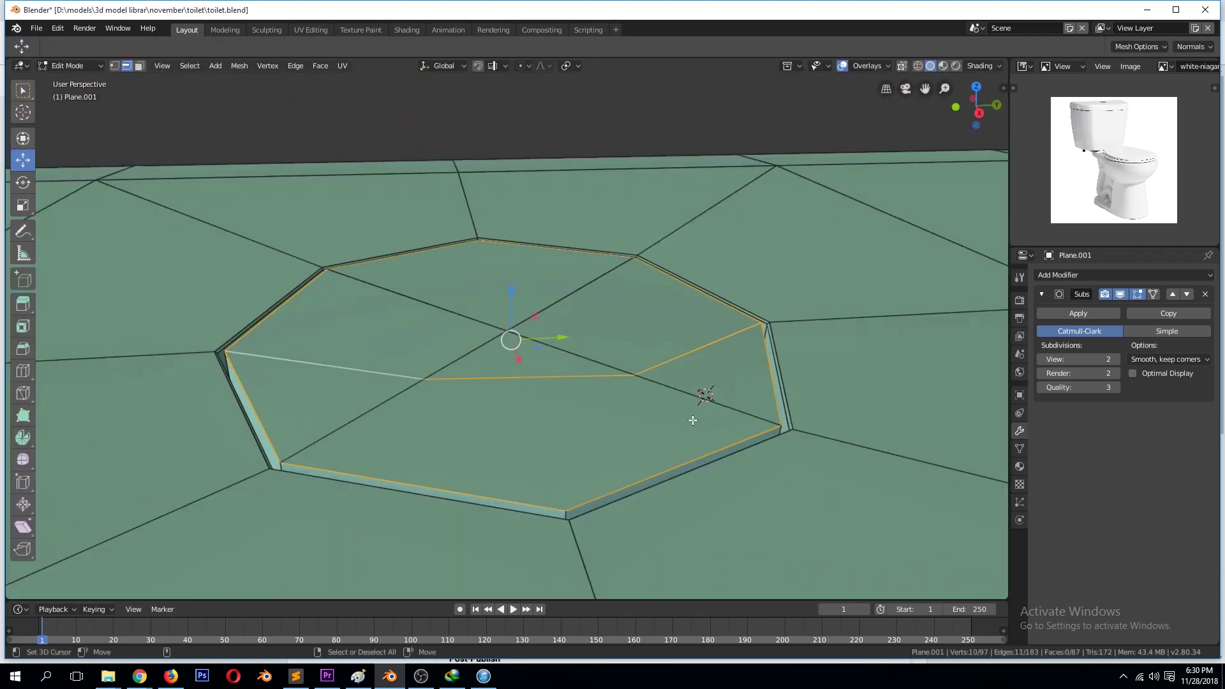
key("e")
left_click(709, 441)
key("Tab")
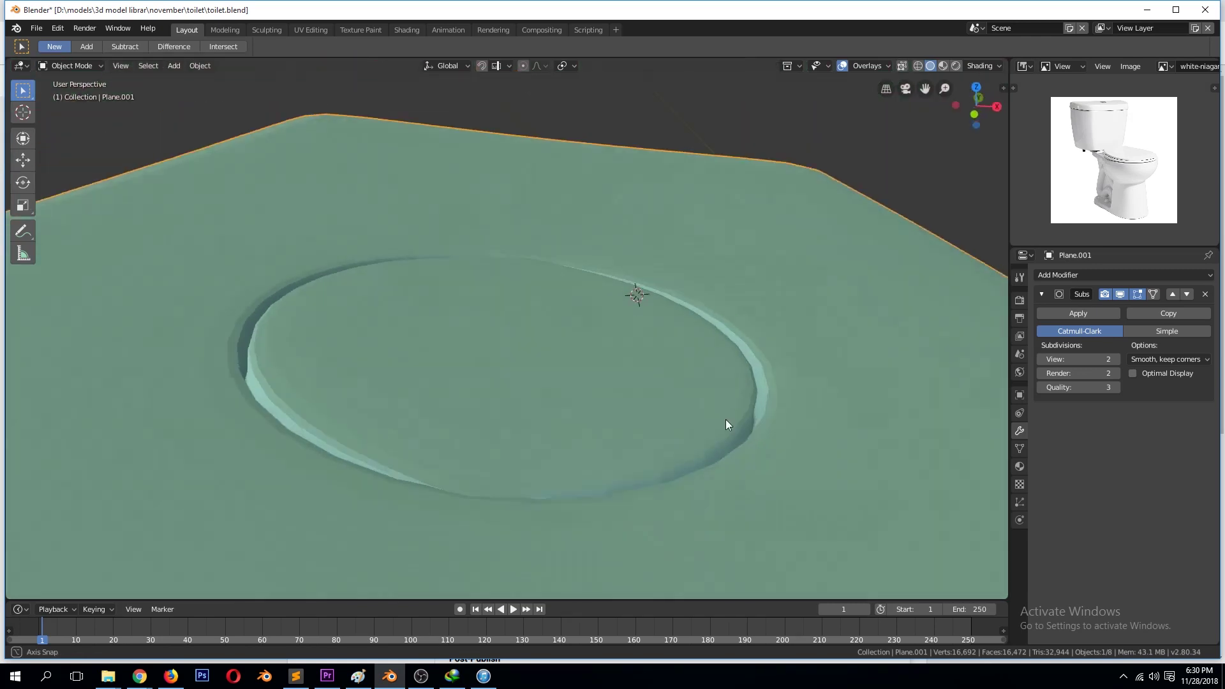
key("Tab")
key("1")
left_click(396, 522)
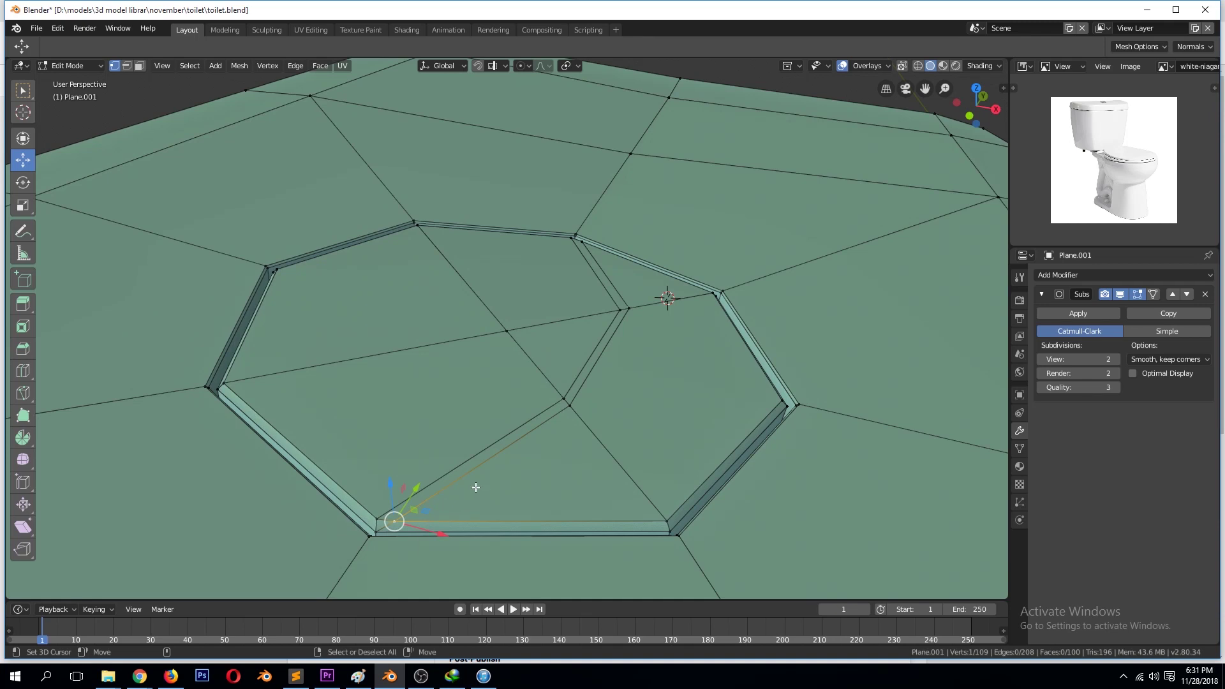
scroll(463, 464, "down", 1)
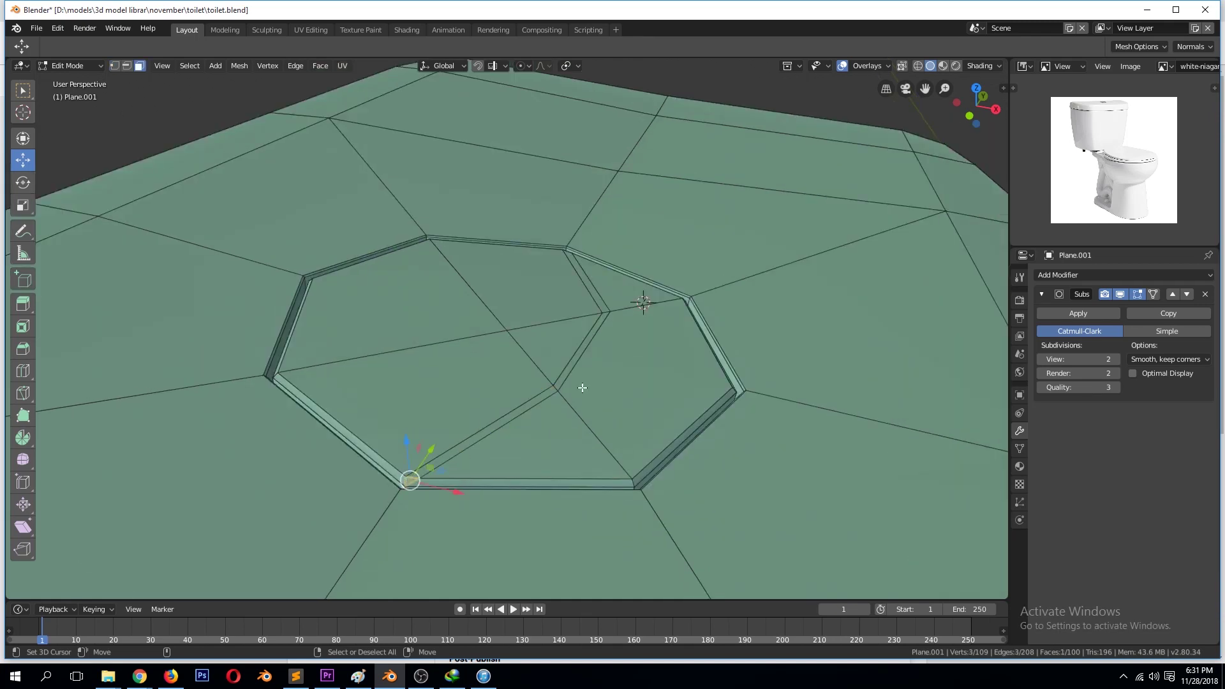
left_click(585, 274, "ctrl")
middle_click_drag(608, 333, 591, 262)
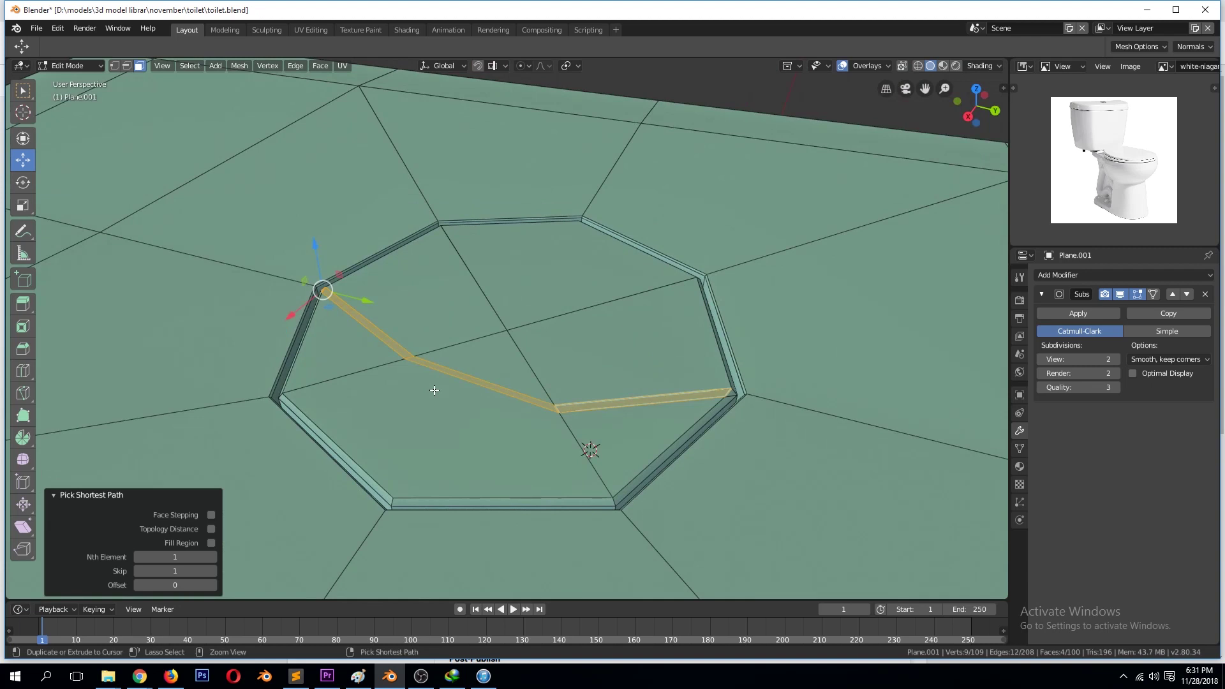
key("ctrl+l")
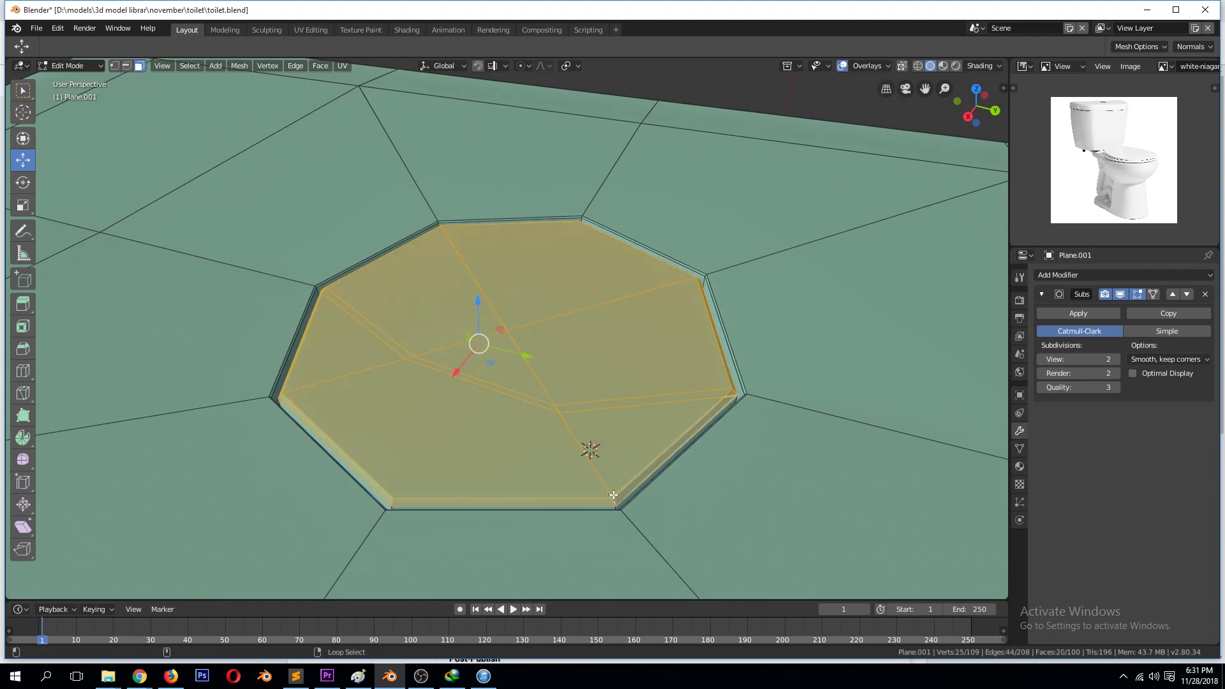
key("ctrl+KP_Add")
key("shift+z")
mouse_move(614, 491)
middle_mouse_down()
mouse_move(641, 470)
mouse_move(429, 495)
mouse_move(542, 520)
mouse_move(453, 514)
middle_mouse_up()
key("ctrl+KP_Add")
key("shift+h")
key("shift+z")
key("alt+h")
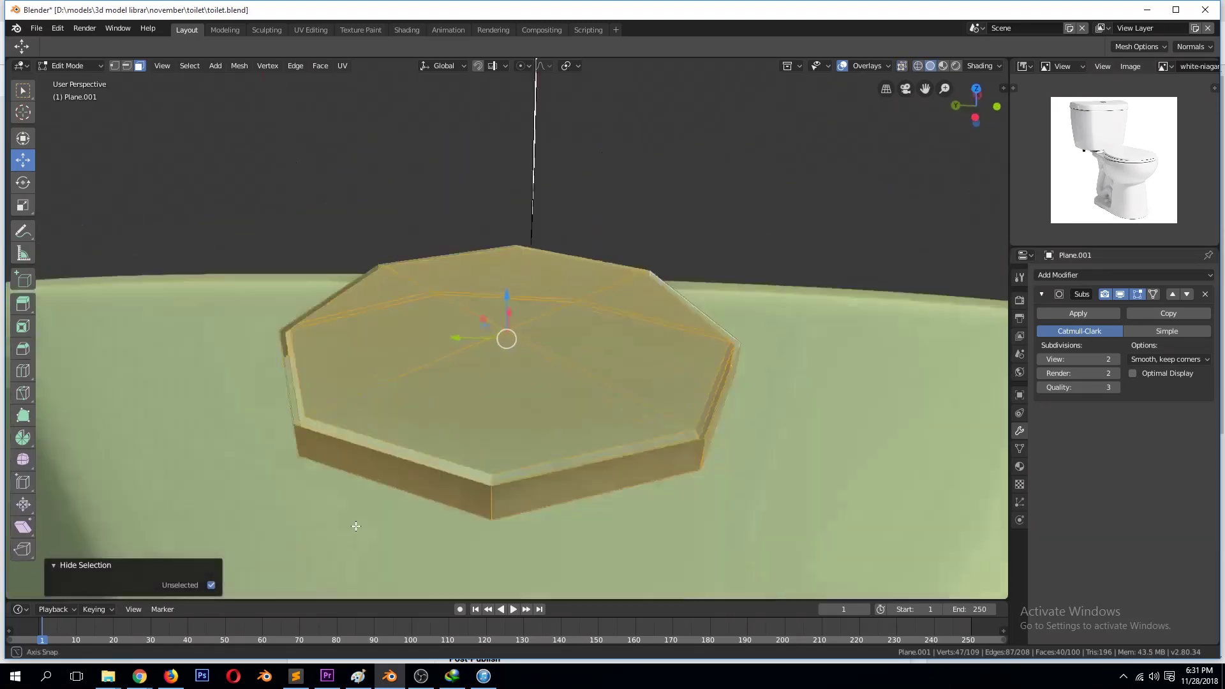
key("alt+a")
key("l")
key("KP_Decimal")
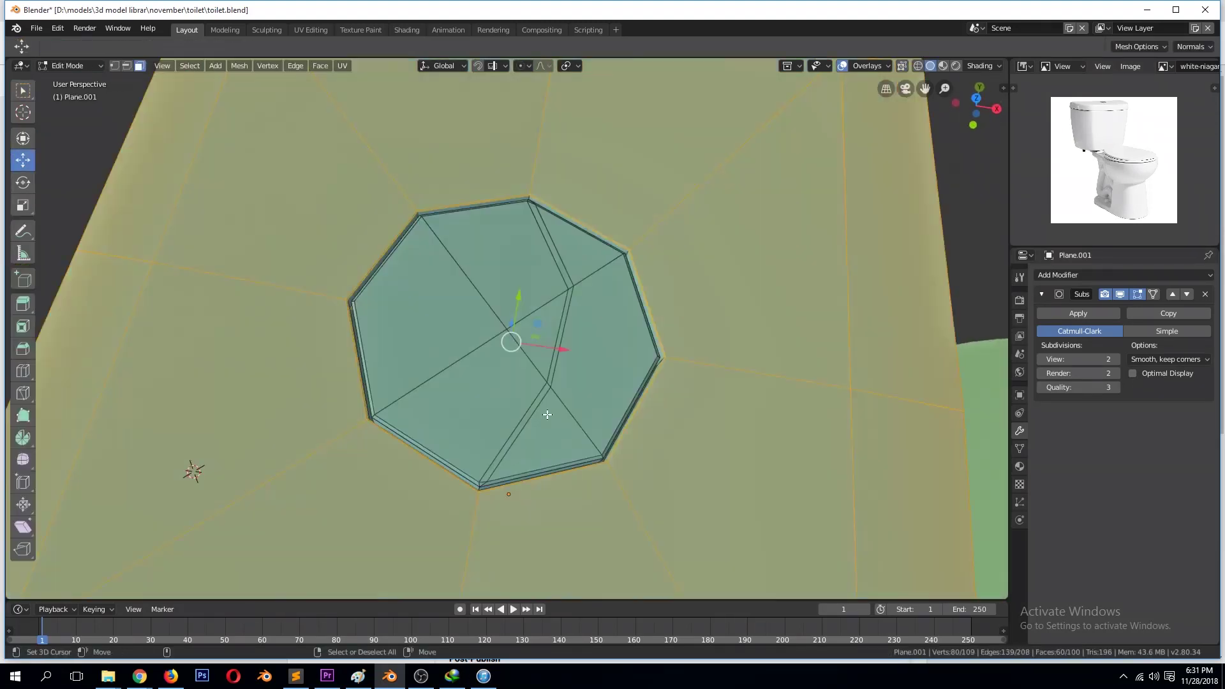
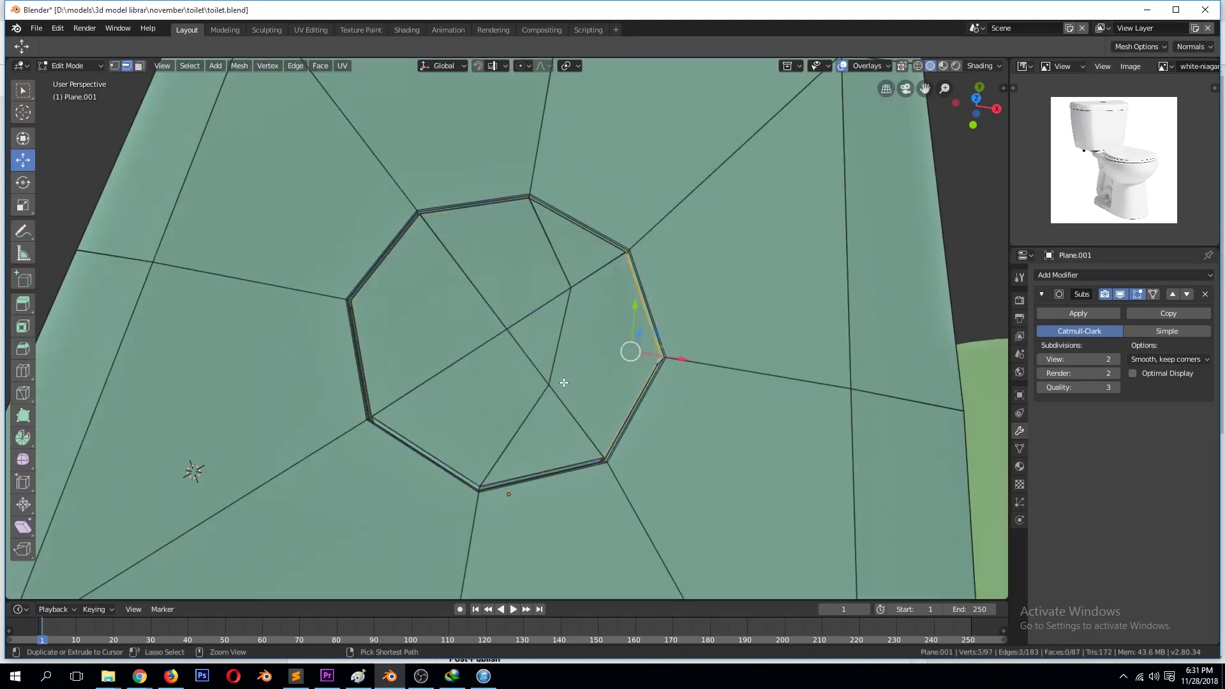
Bevel the edge loop around the tank's octagonal opening with 2 segments.
key("Tab")
middle_click_drag(596, 382, 660, 350)
key("Tab")
left_click(713, 390, "alt")
left_click(301, 327, "alt+shift")
middle_click_drag(301, 326, 769, 483)
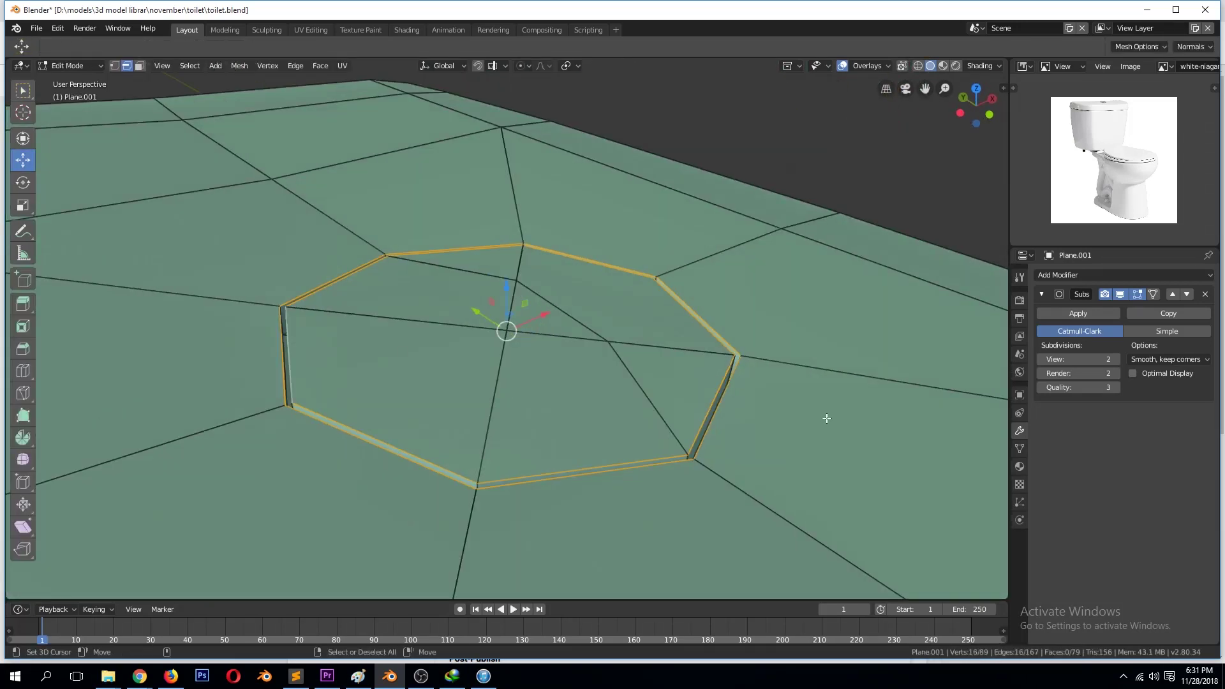
key("ctrl+b")
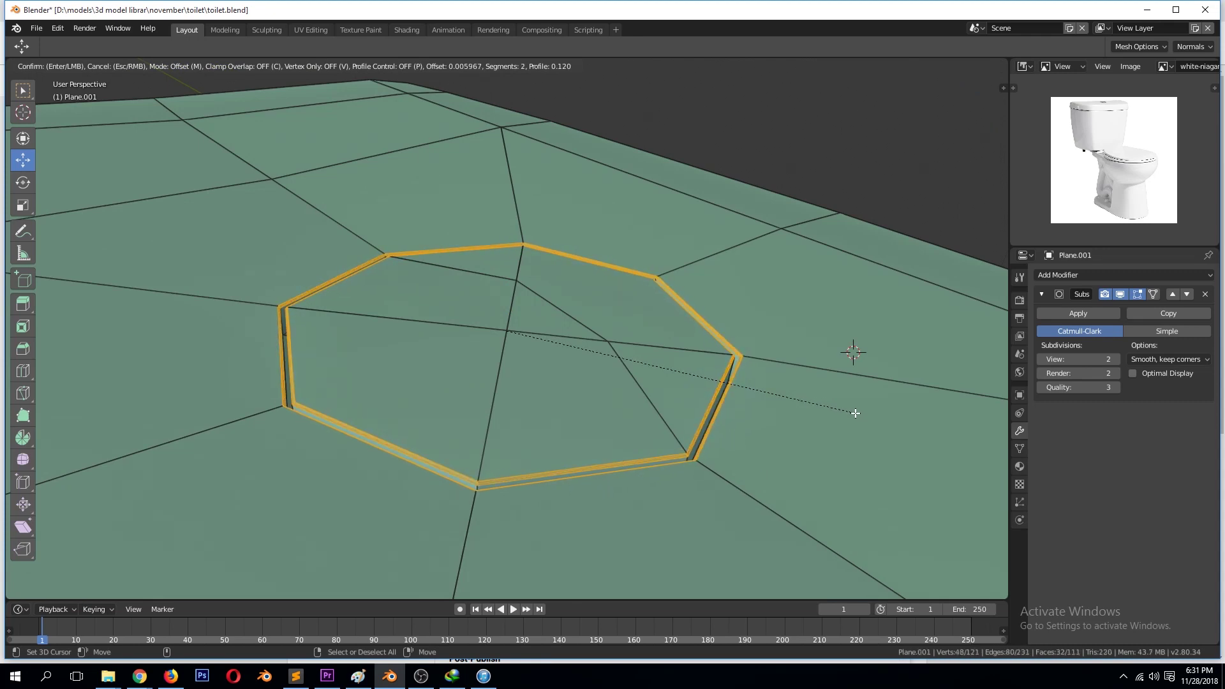
left_click(856, 414)
Check the smoothed tank from outside Edit Mode and save toilet.blend.
key("Tab")
scroll(830, 418, "down", 5)
middle_click_drag(825, 420, 615, 431)
key("ctrl+s")
Back in Edit Mode, select the octagon's centre vertex and the faces inside it.
key("Tab")
key("KP_Decimal")
scroll(503, 351, "up", 2)
left_click(503, 352)
left_click(488, 377, "shift")
left_click(279, 345, "shift")
Inset the octagon's faces and extrude the inset centre upward.
left_click(726, 327, "shift")
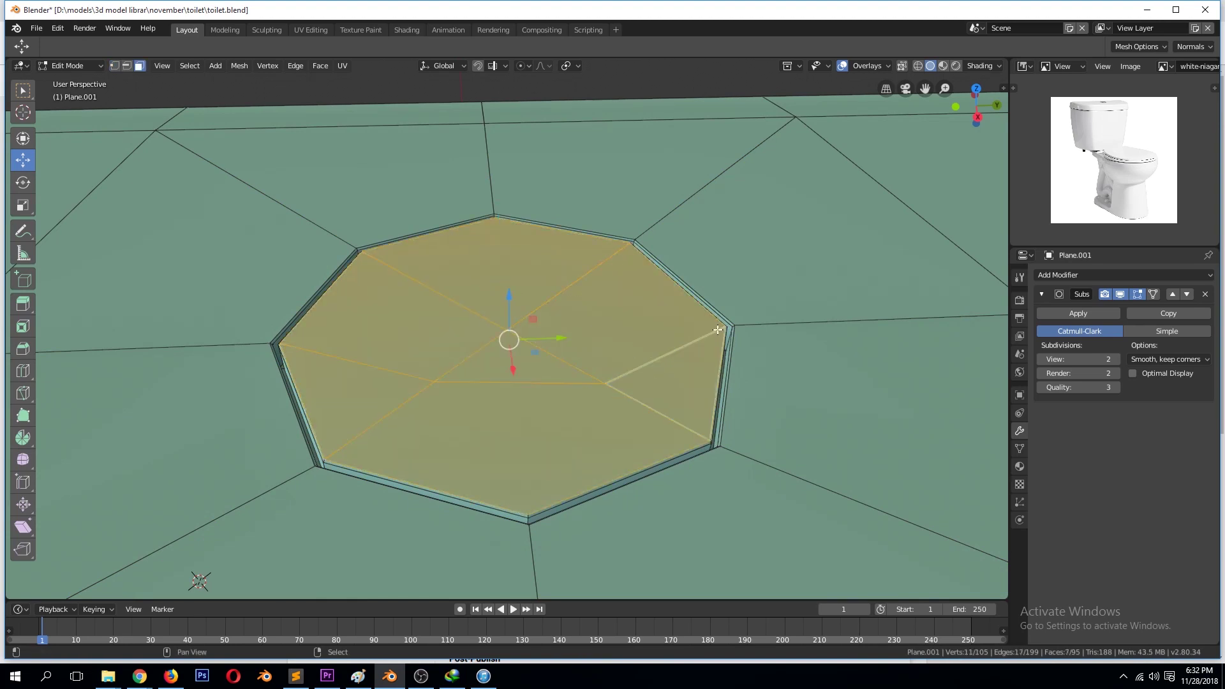
middle_click_drag(726, 326, 794, 274)
key("i")
left_click(774, 289)
scroll(774, 289, "down", 3)
key("e")
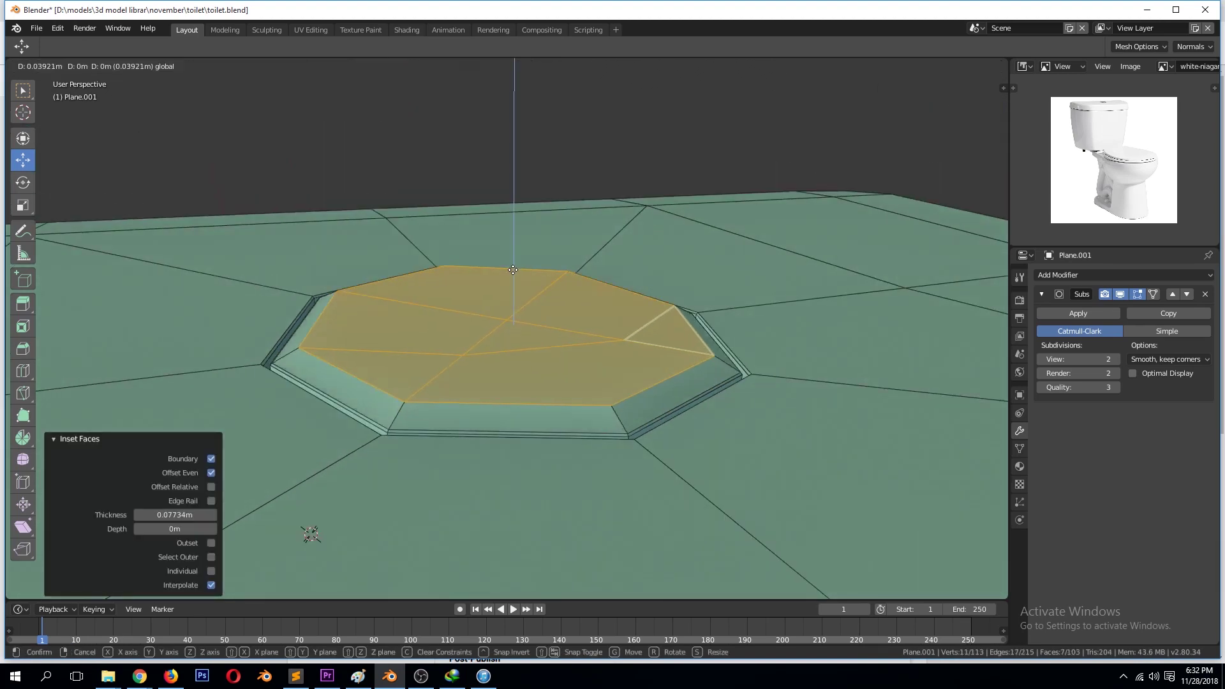
key("ctrl+b")
left_click(772, 364)
key("Tab")
key("Tab")
key("alt+a")
mouse_move(527, 512)
middle_mouse_down()
mouse_move(870, 386)
mouse_move(576, 448)
mouse_move(519, 396)
mouse_move(702, 370)
middle_mouse_up()
Add a loop cut across the recess and bevel an edge path across it as the diagonal groove.
key("ctrl+r")
left_click(484, 471)
left_click(555, 478)
left_click(734, 383, "ctrl")
key("ctrl+b")
left_click(854, 365)
Select the inner recess faces and extrude them upward into a raised plateau.
key("3")
left_click(676, 447)
left_click(356, 350, "ctrl")
left_click(704, 333, "ctrl")
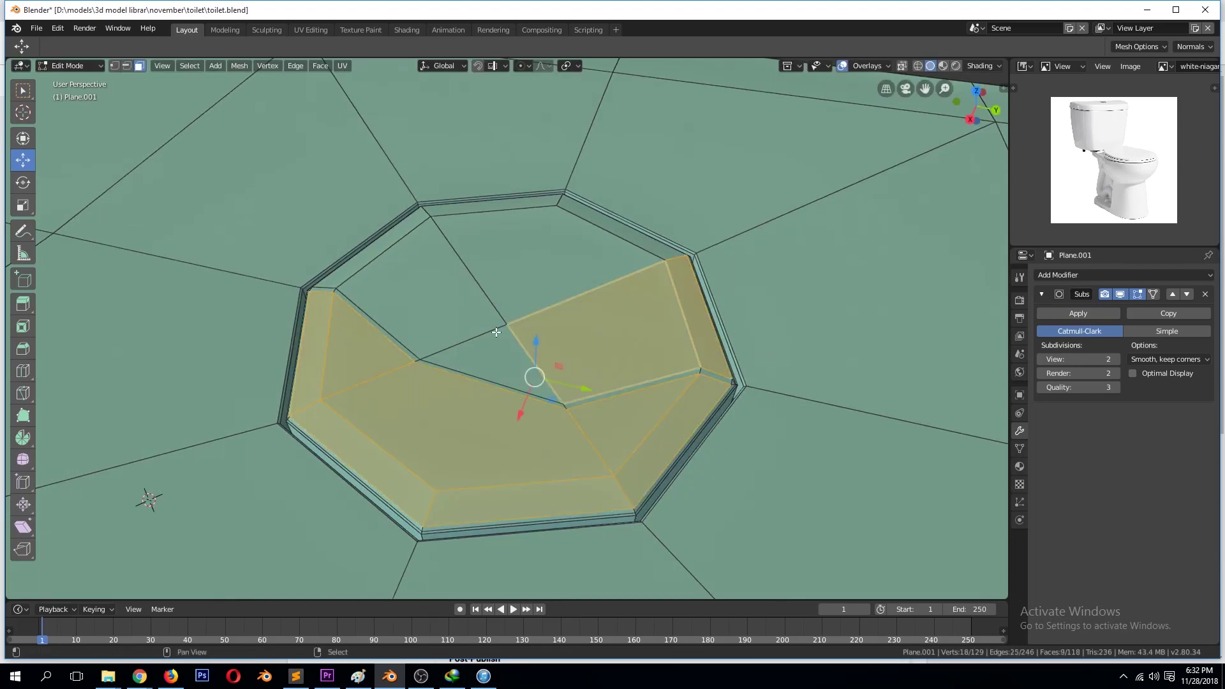
middle_click_drag(703, 362, 679, 319)
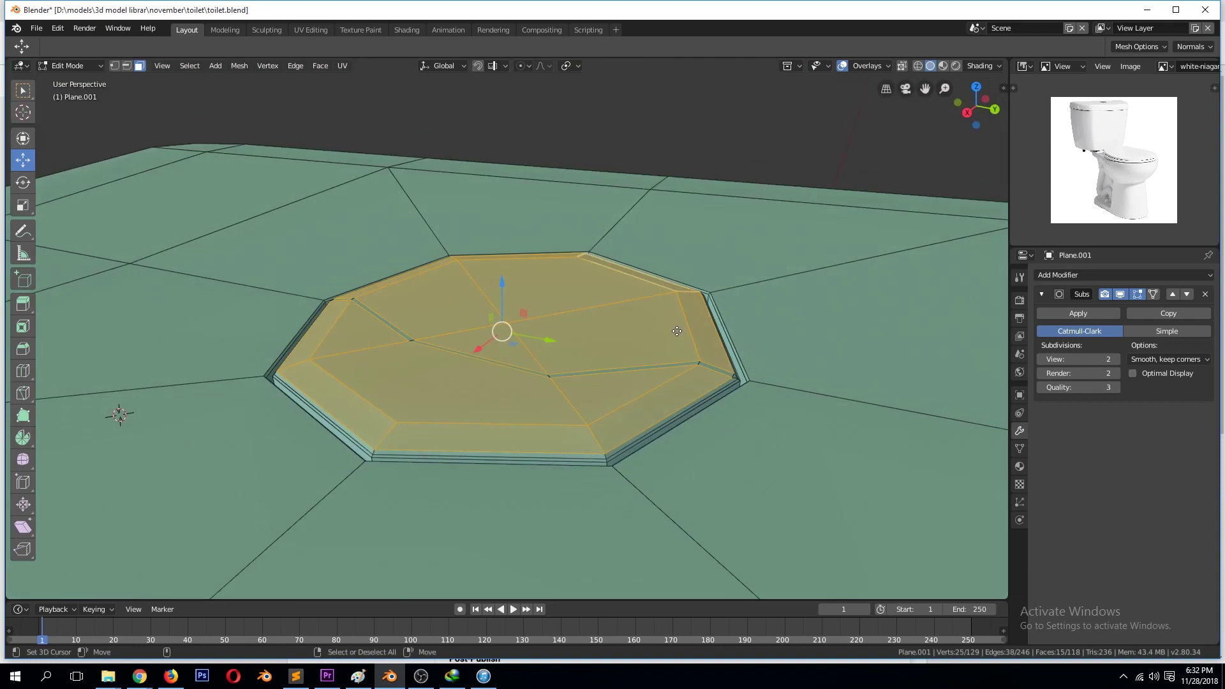
key("e")
left_click(678, 319)
key("Tab")
scroll(825, 370, "up", 4)
key("Tab")
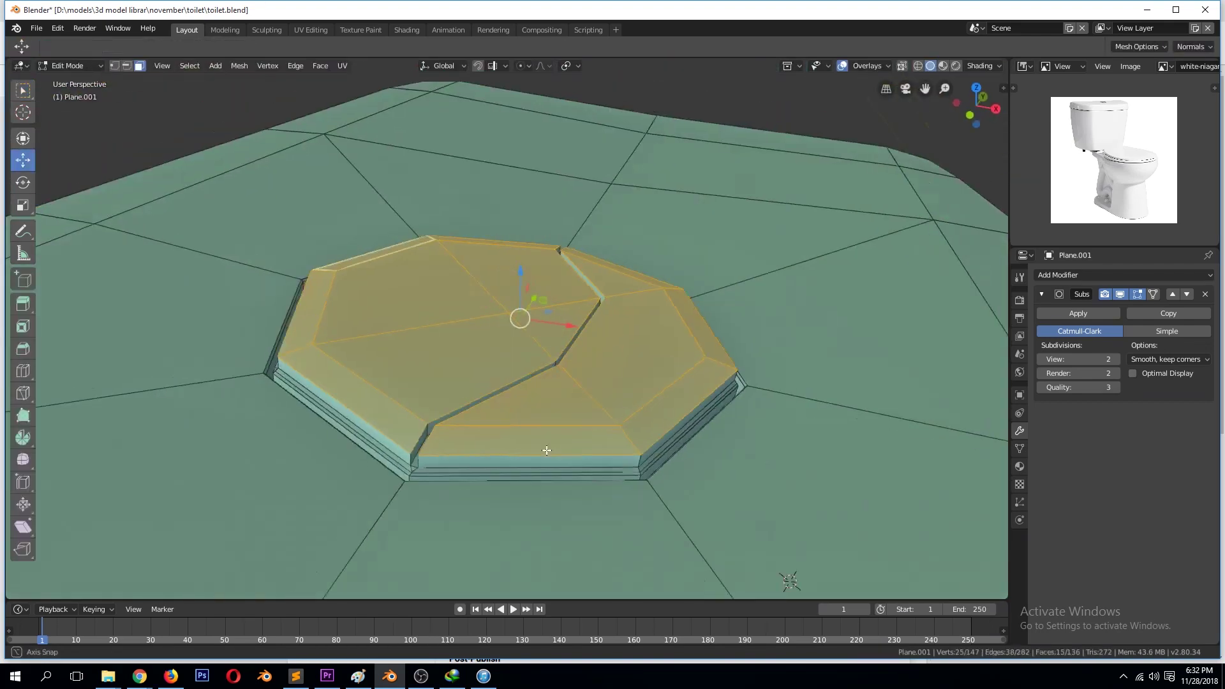
scroll(980, 351, "up", 3)
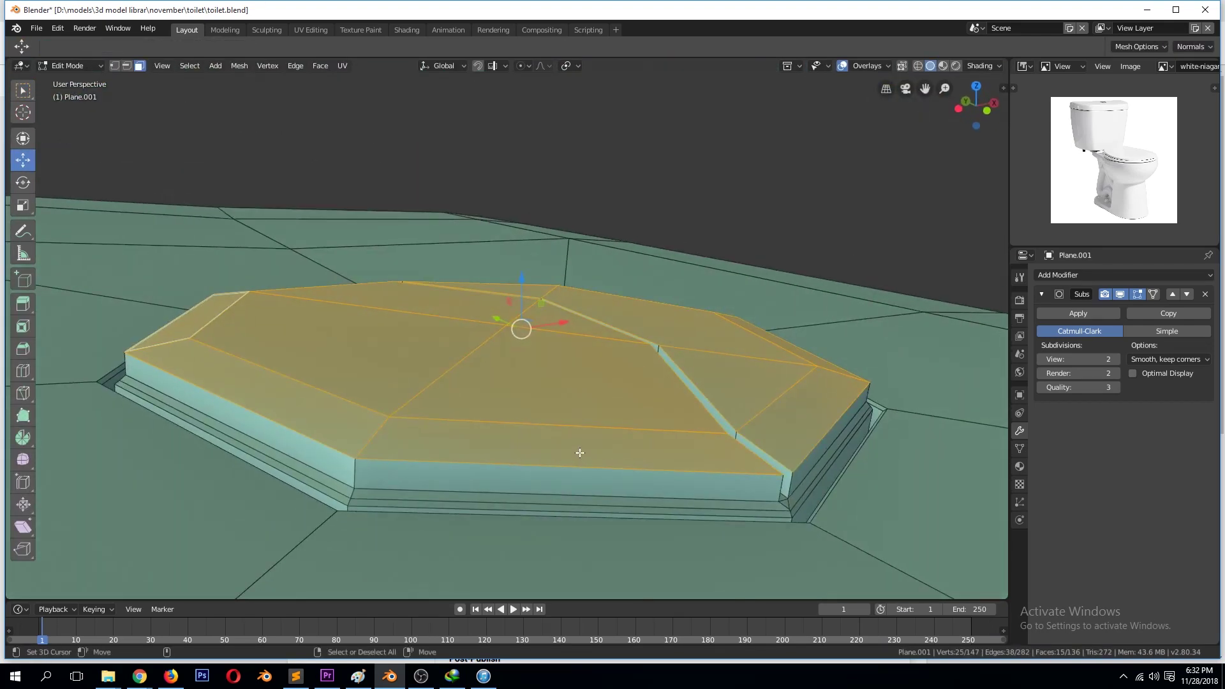
Try a 0.002 bevel on the groove and lower button edge loops, then undo it and view the smoothed button.
key("2")
left_click(784, 487, "alt")
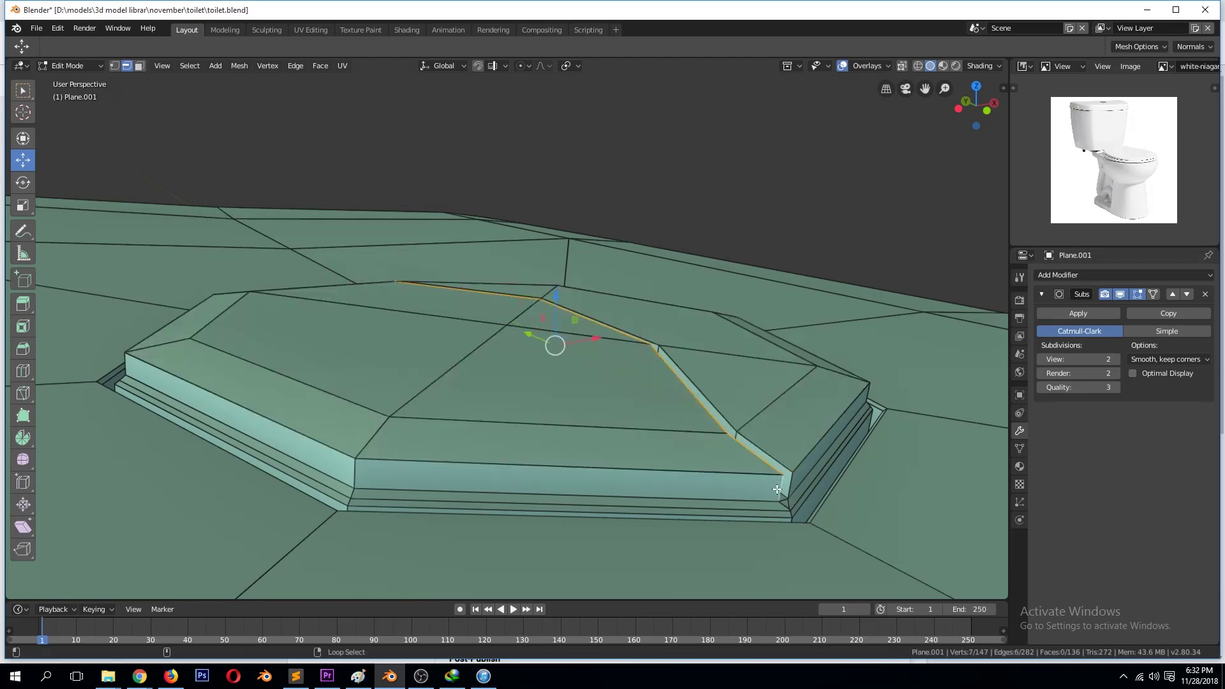
middle_click_drag(753, 505, 647, 491)
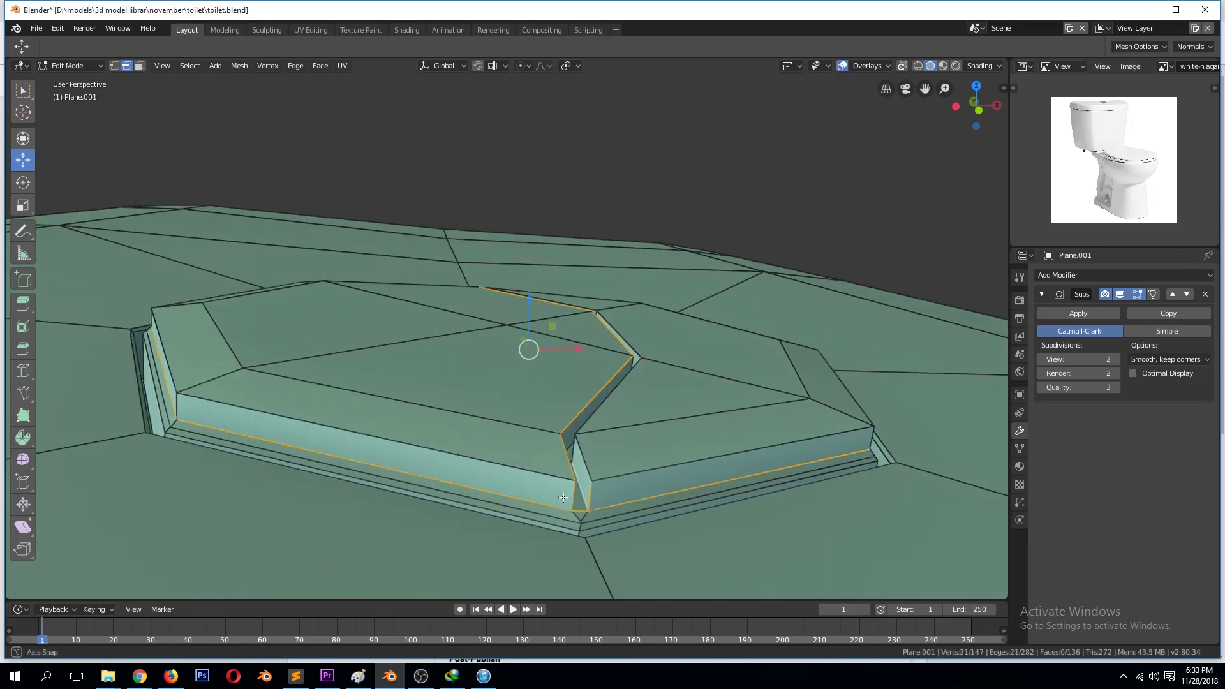
middle_click_drag(563, 497, 315, 416)
left_click(315, 415, "alt+shift")
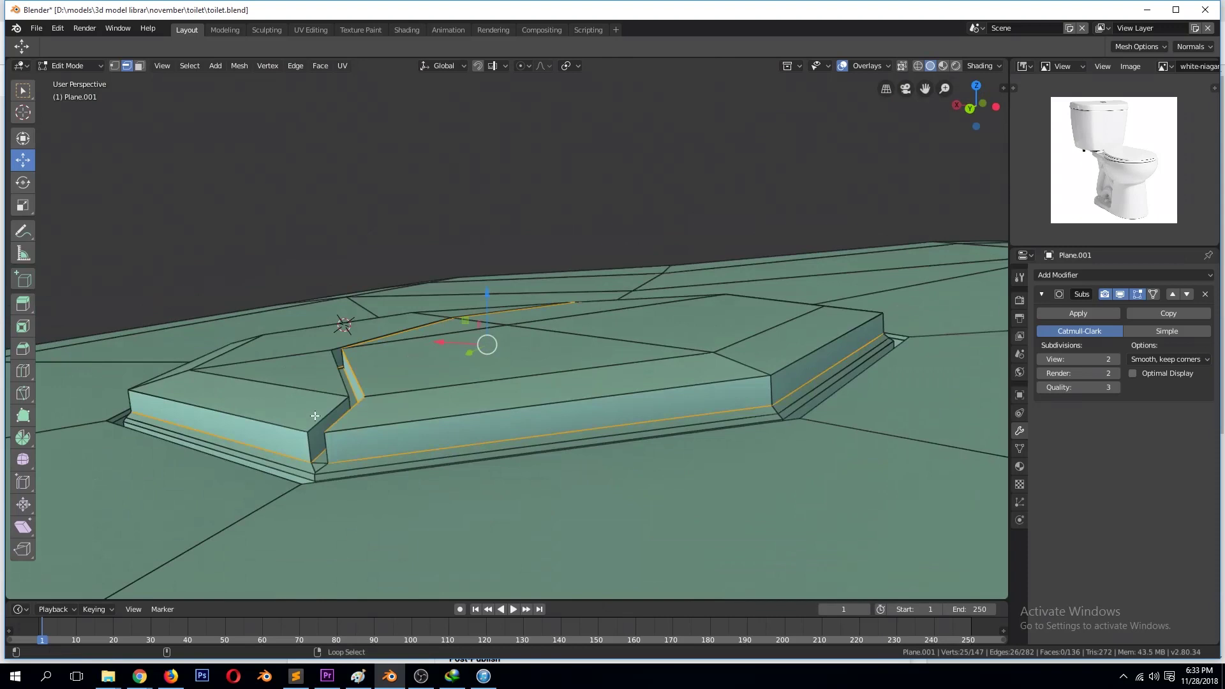
left_click(333, 430, "alt+shift")
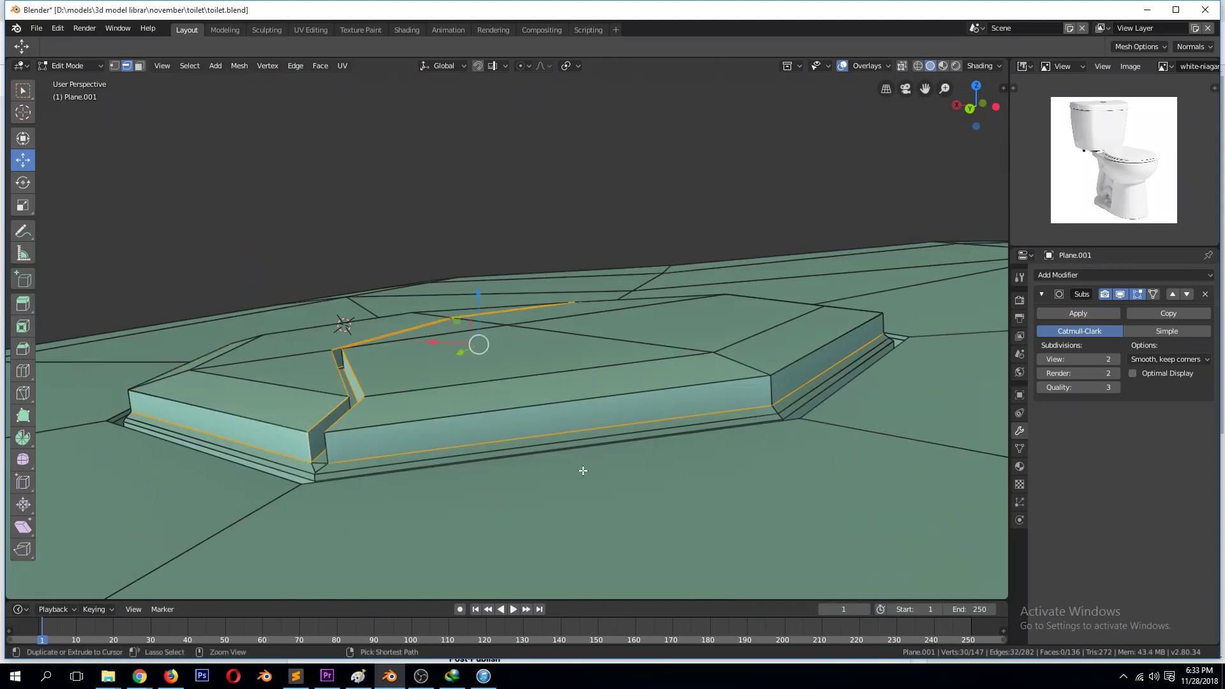
key("ctrl+b")
left_click(613, 500)
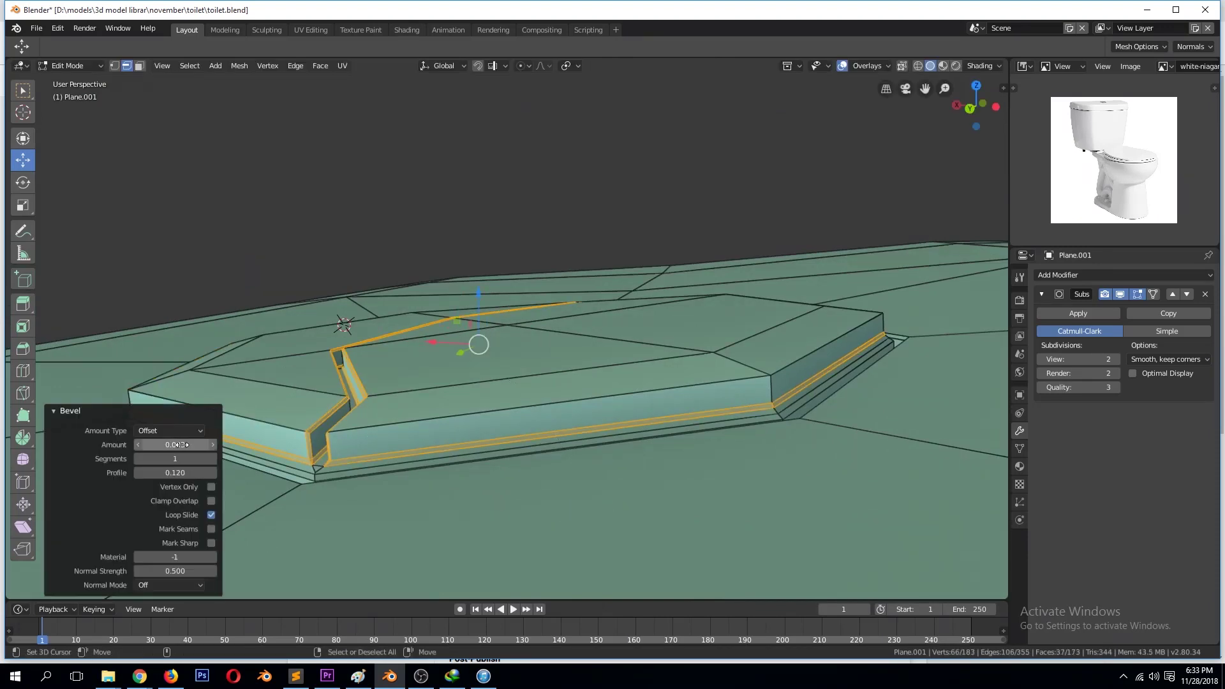
left_click_drag(182, 445, 185, 445)
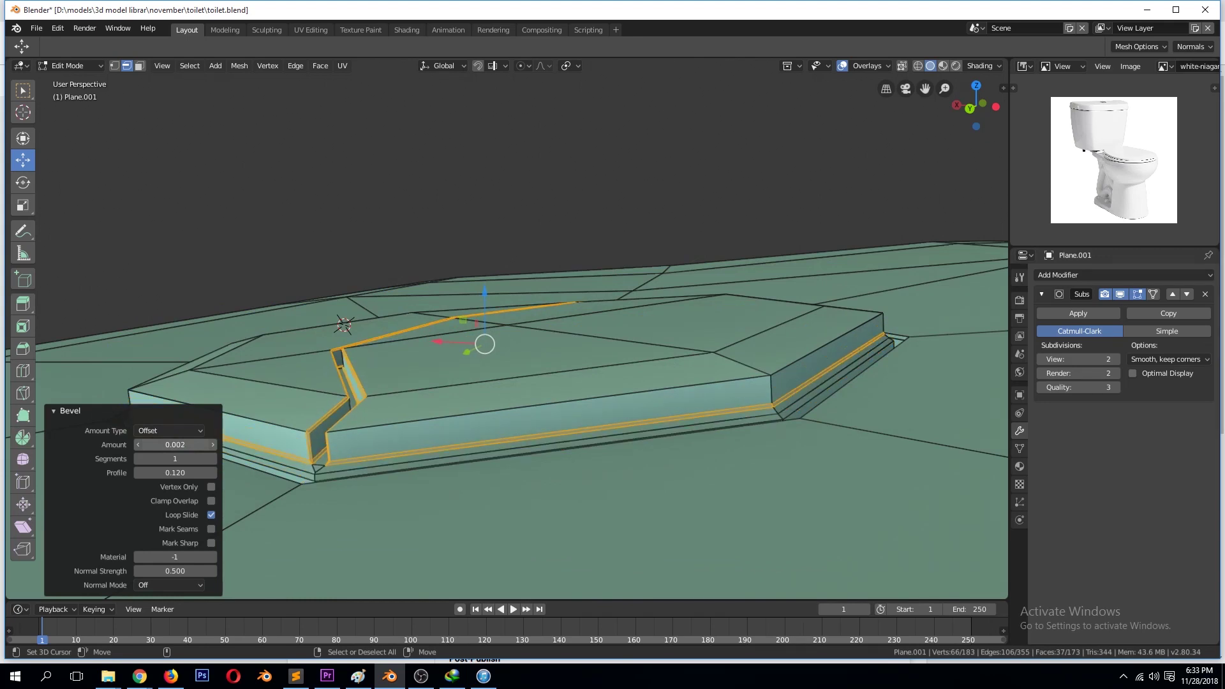
key("ctrl+z")
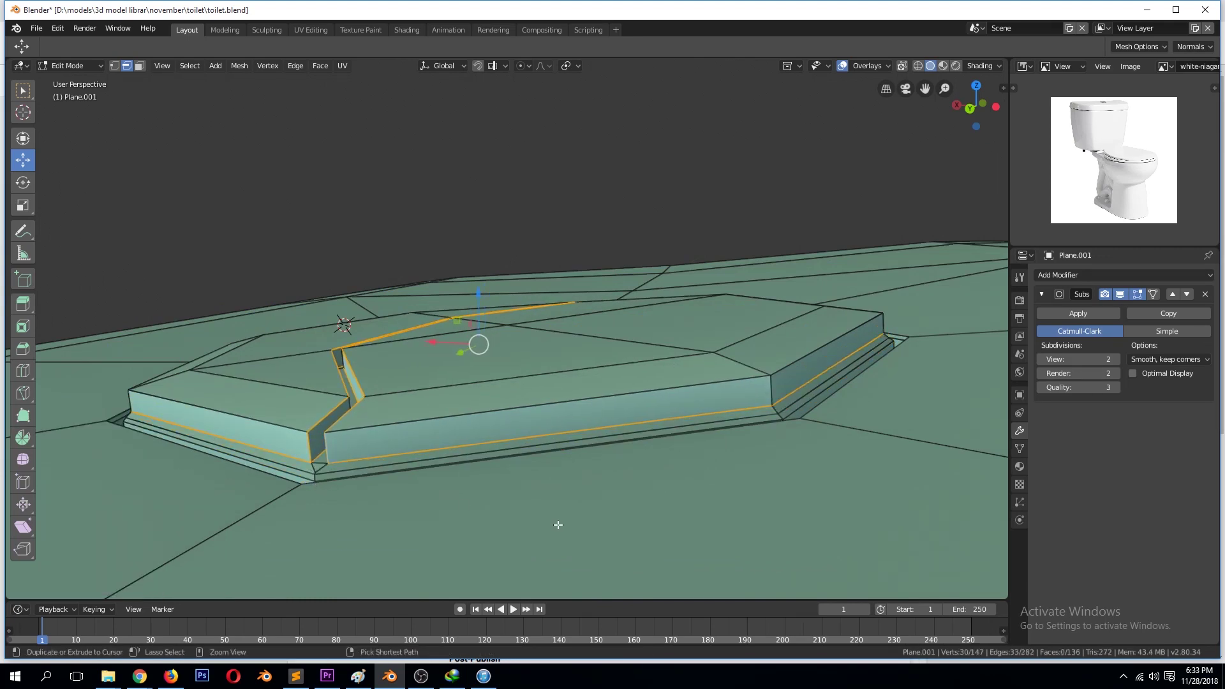
key("Tab")
View the button from the top with the smoothed shape shown on the editing cage.
middle_click_drag(703, 546, 600, 531)
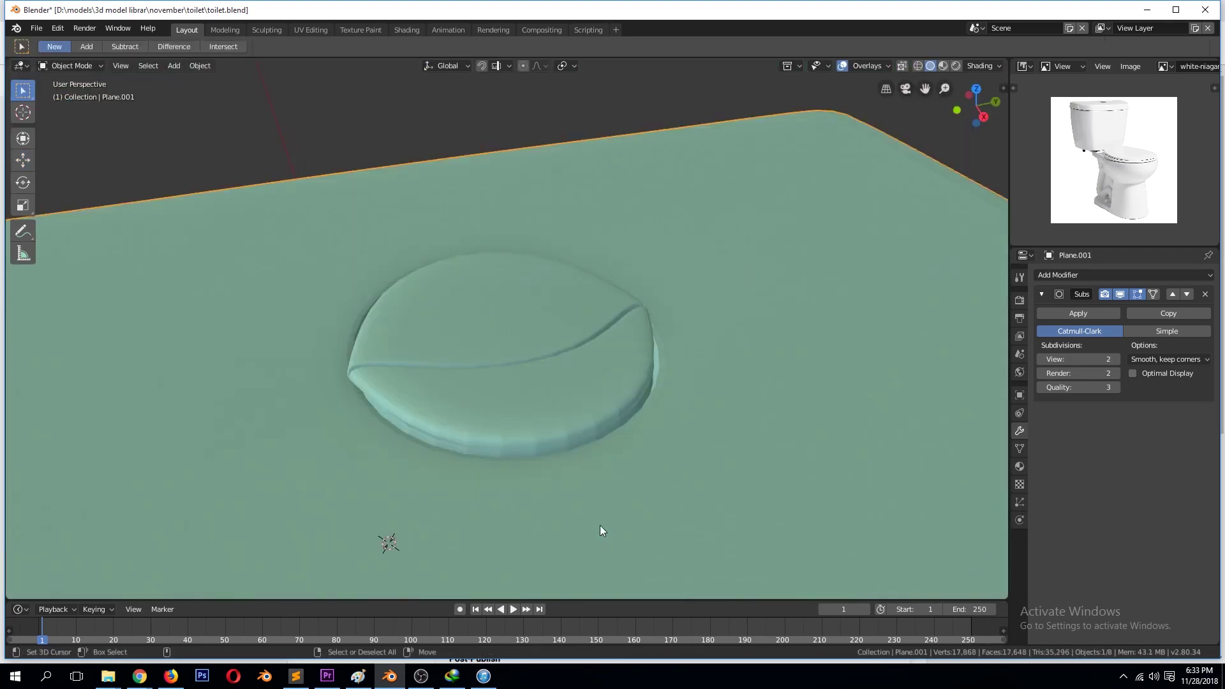
key("KP_7")
key("Tab")
left_click(1153, 294)
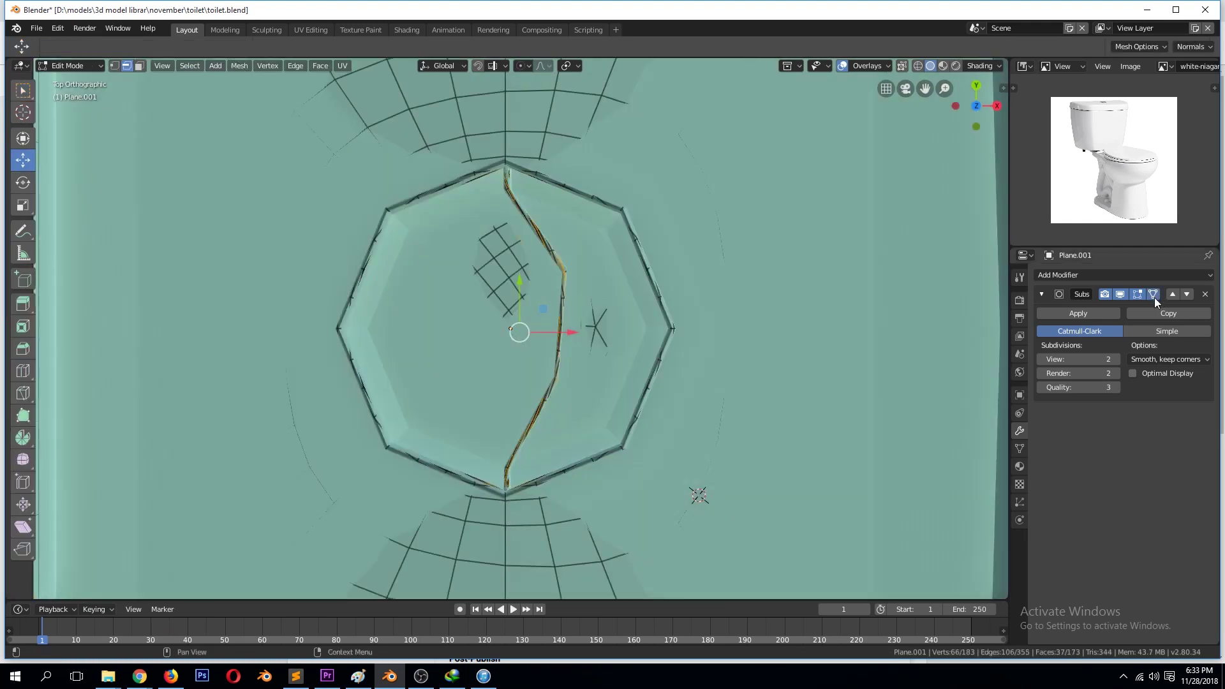
middle_click_drag(658, 414, 571, 424)
scroll(567, 409, "up", 2)
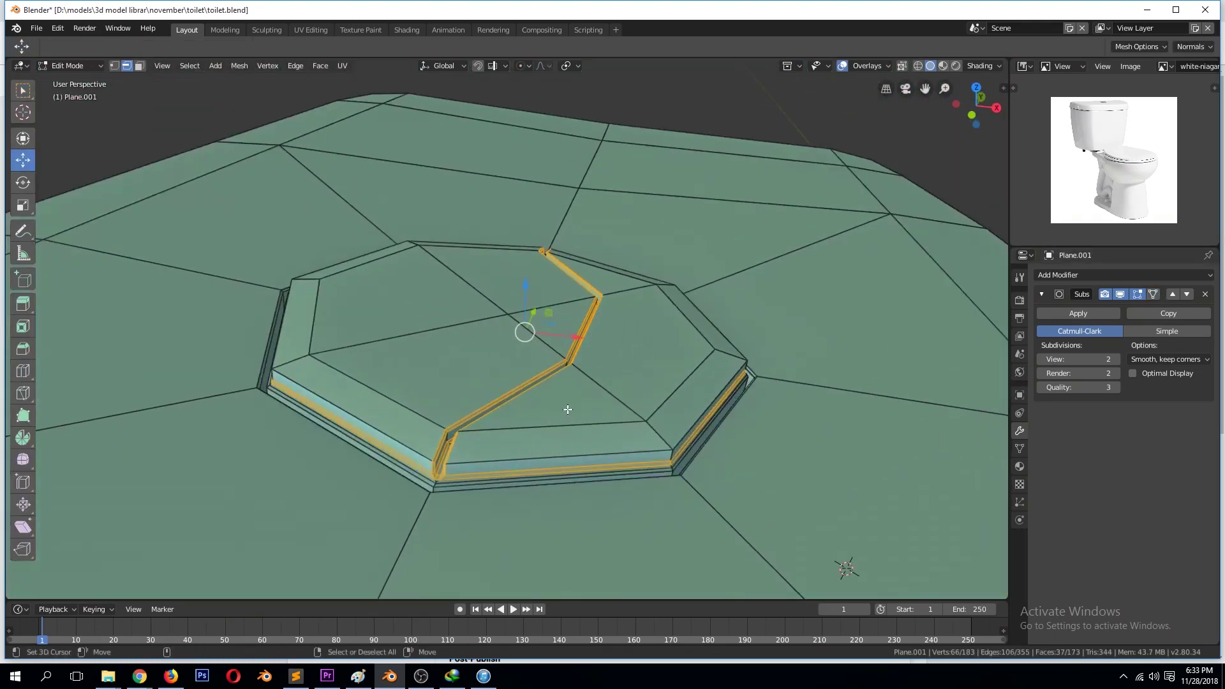
key("Tab")
key("KP_7")
key("Tab")
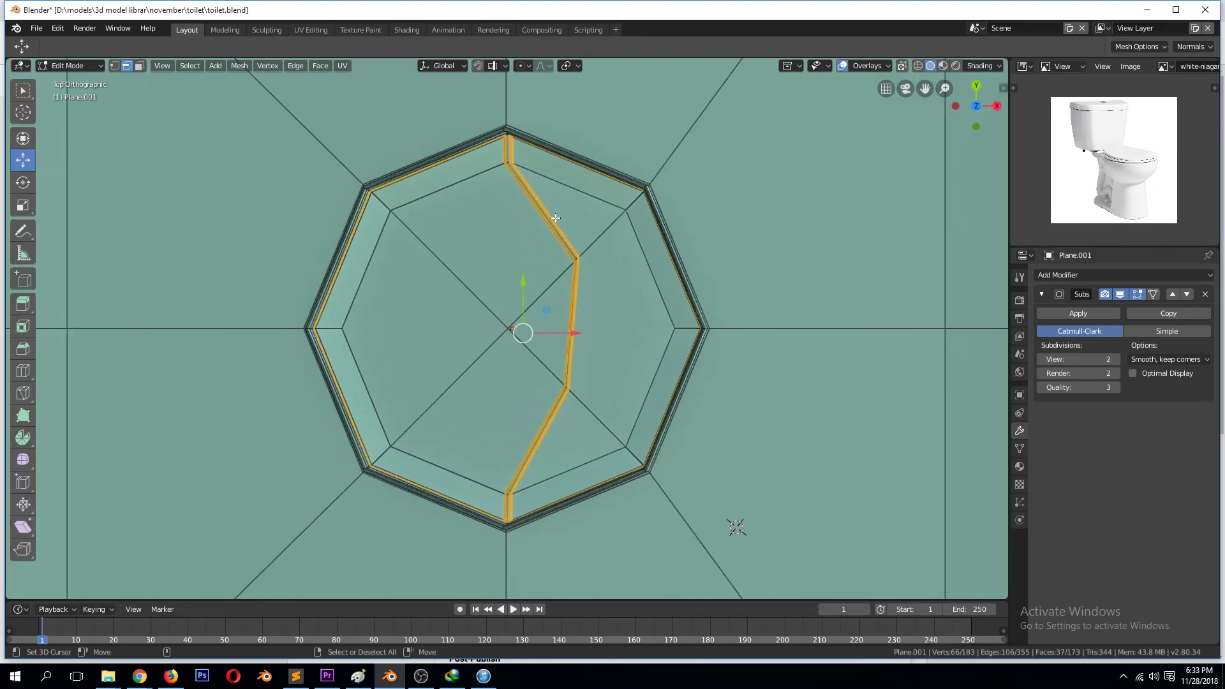
In wireframe, select the edge loop at the ring's corner, then return to solid shading.
key("z")
left_click(447, 176)
key("alt+a")
scroll(518, 328, "up", 5)
scroll(504, 255, "down", 3)
scroll(509, 197, "up", 4)
left_click(438, 205, "alt")
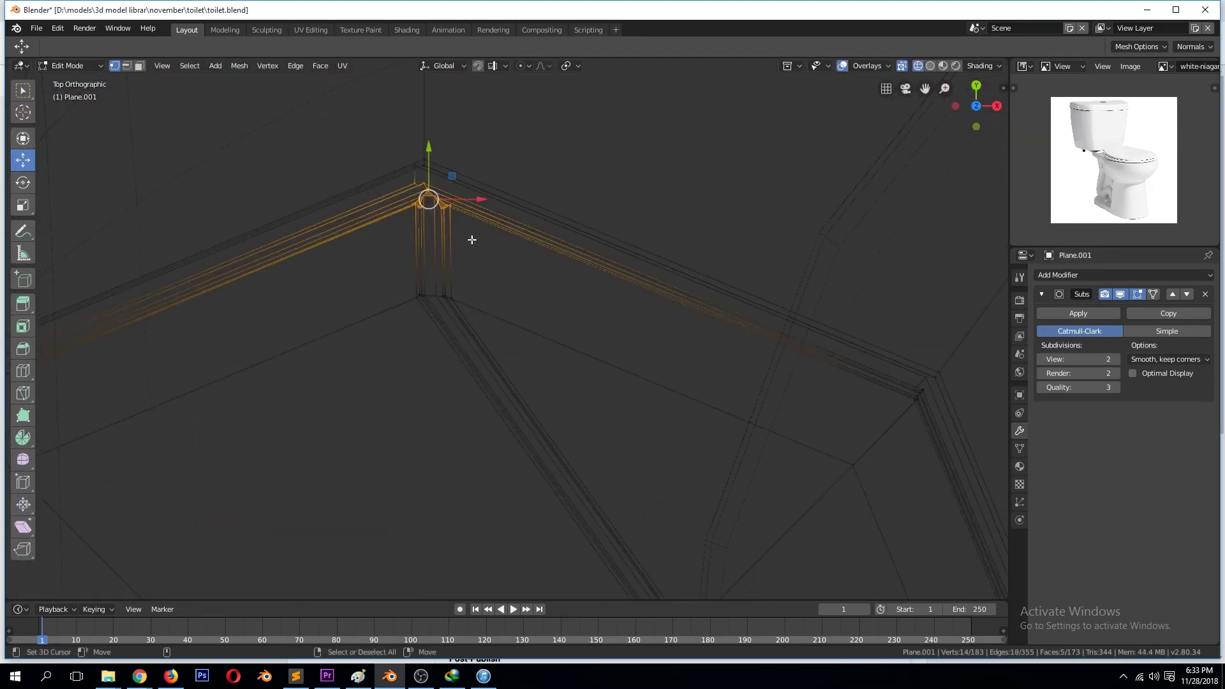
middle_click_drag(472, 239, 571, 250)
key("z")
left_click(638, 250)
middle_click_drag(357, 232, 546, 318)
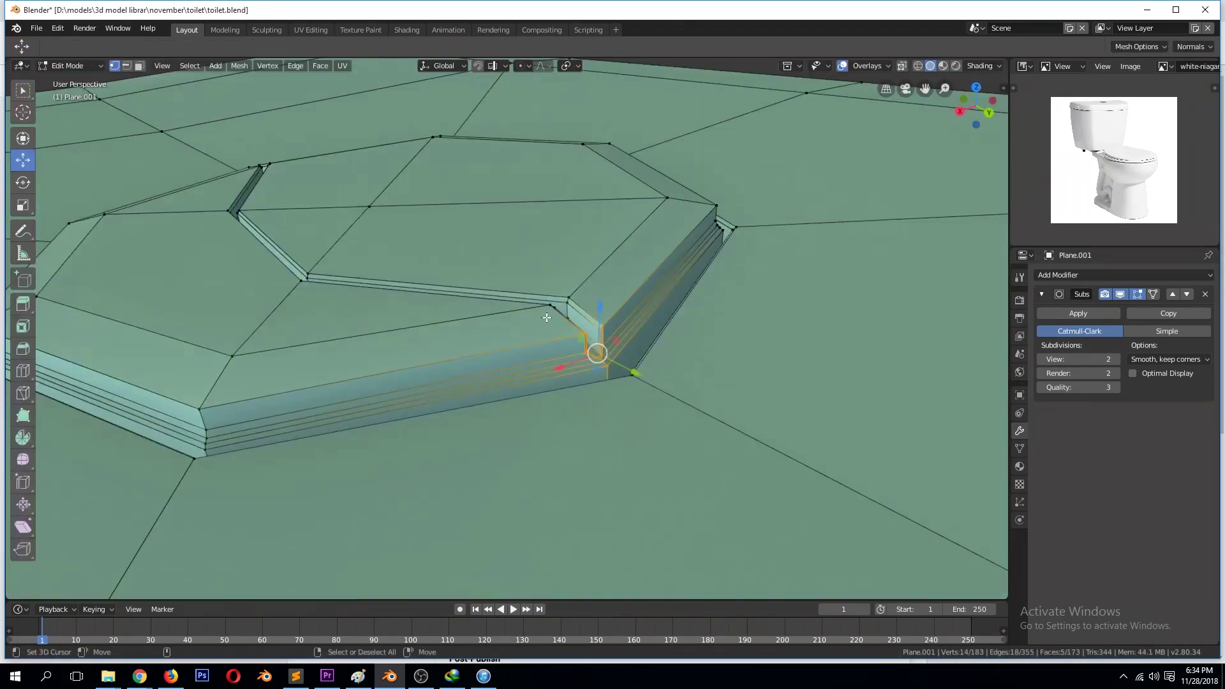
Select the button's centre vertex, then undo back to the edge loop selection.
key("Tab")
key("KP_7")
scroll(529, 288, "up", 3)
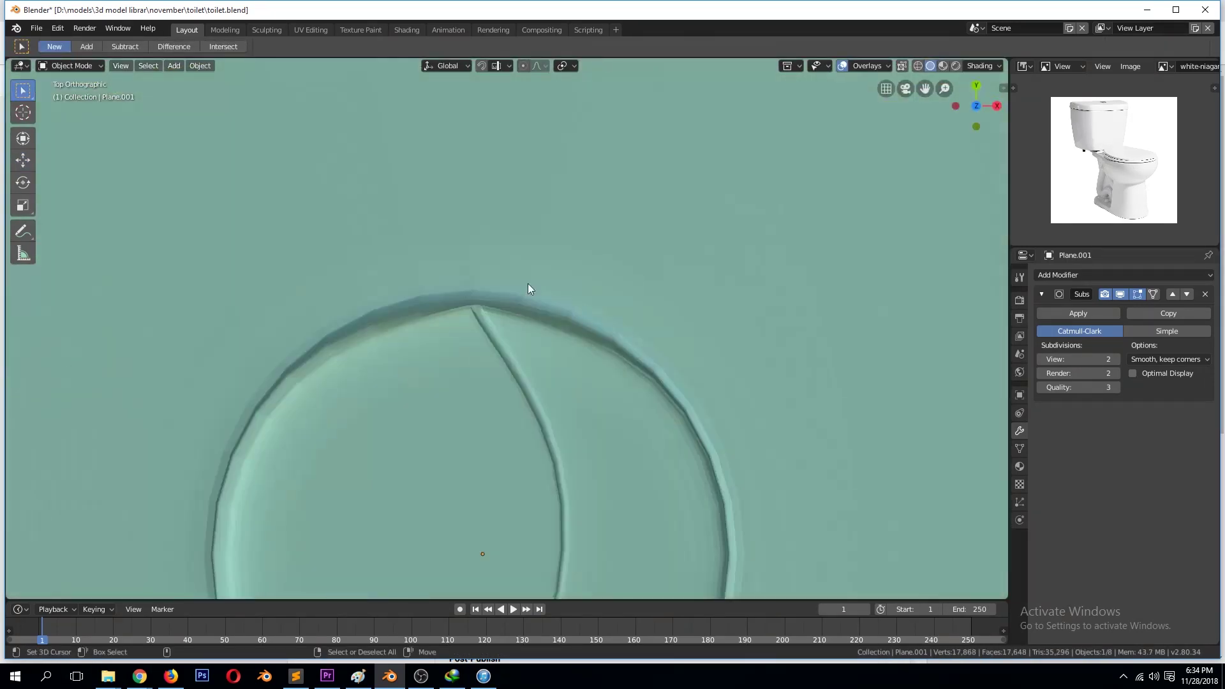
key("Tab")
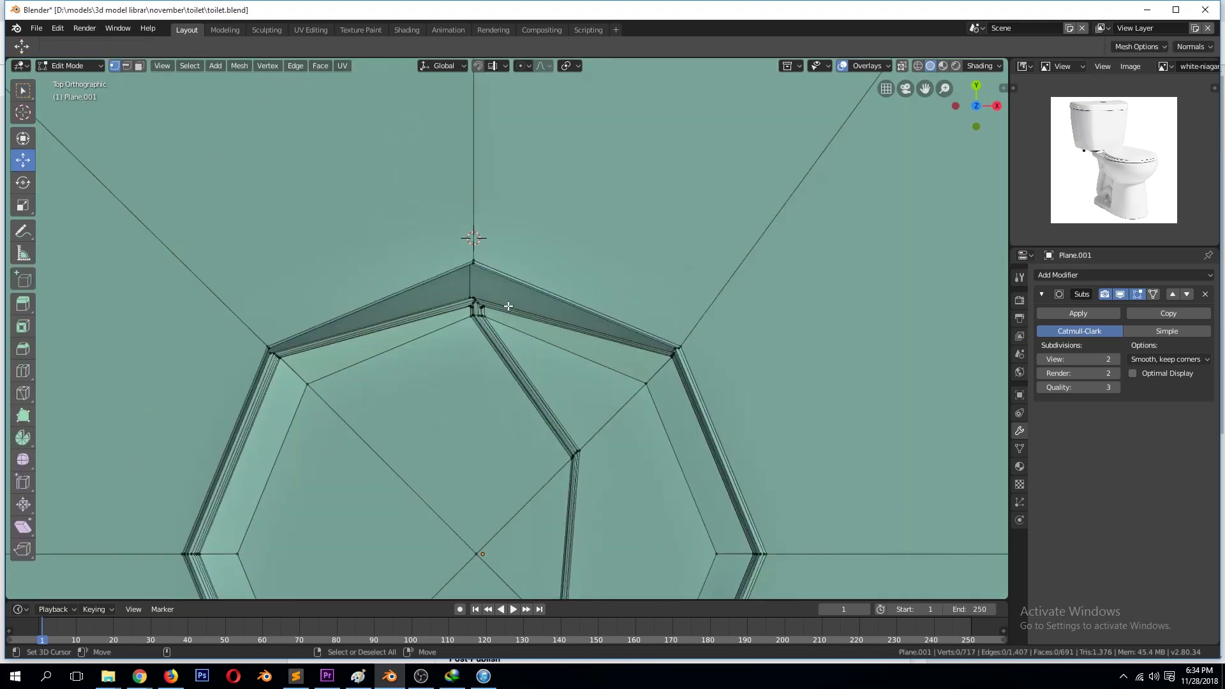
key("Tab")
scroll(529, 316, "down", 3)
key("Tab")
left_click(490, 403)
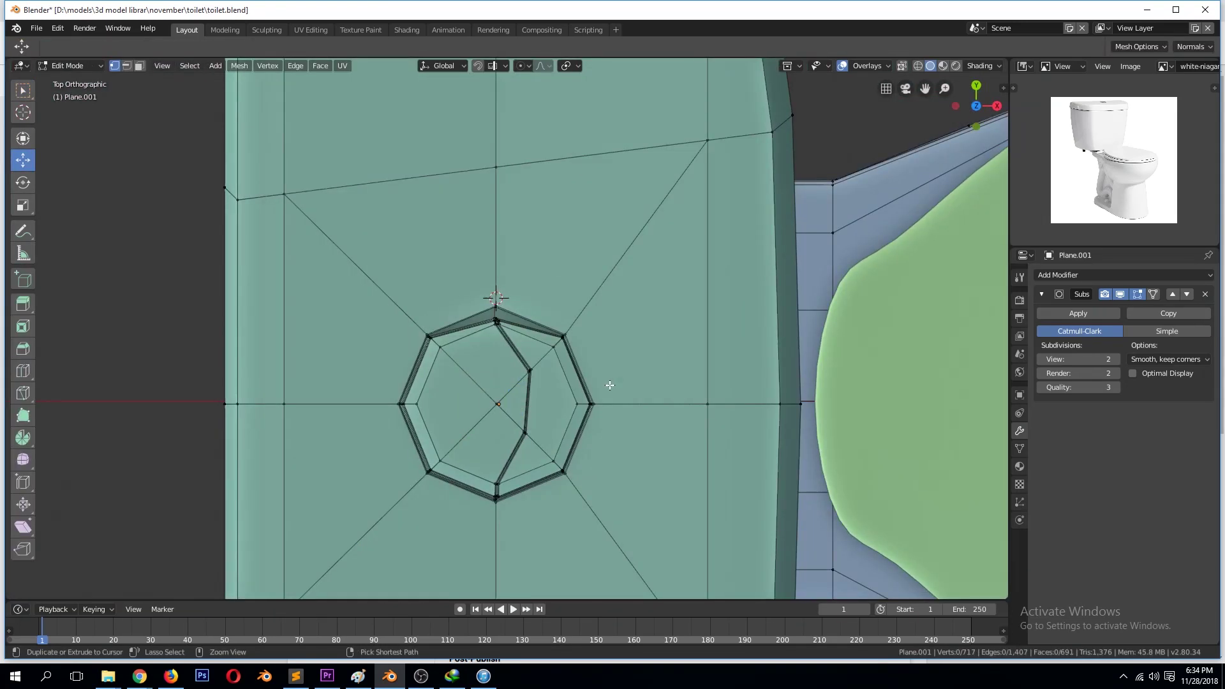
key("ctrl+z")
View the tank top in Object Mode and save the file.
key("Tab")
mouse_move(610, 386)
middle_mouse_down()
mouse_move(612, 405)
mouse_move(535, 351)
mouse_move(480, 361)
middle_mouse_up()
key("Tab")
key("Tab")
key("Tab")
key("Tab")
key("ctrl+s")
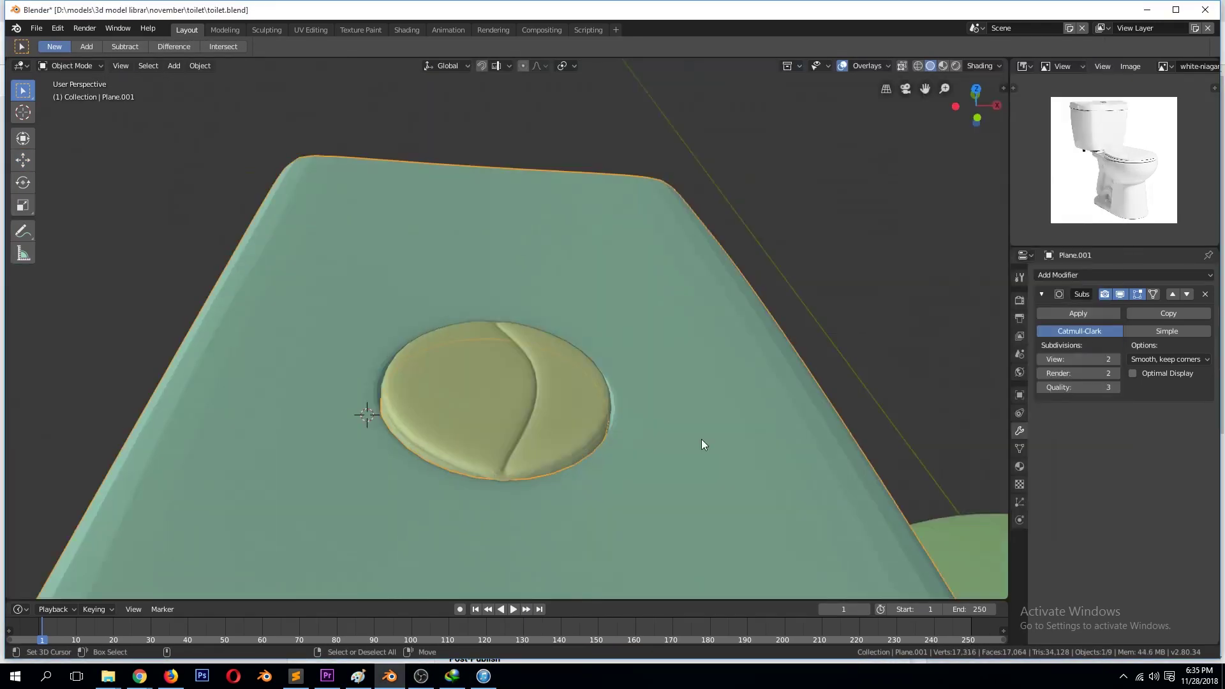
Select the seat lid, frame it in the view and enter Edit Mode on its cage.
scroll(551, 446, "up", 3)
middle_click_drag(550, 446, 429, 445)
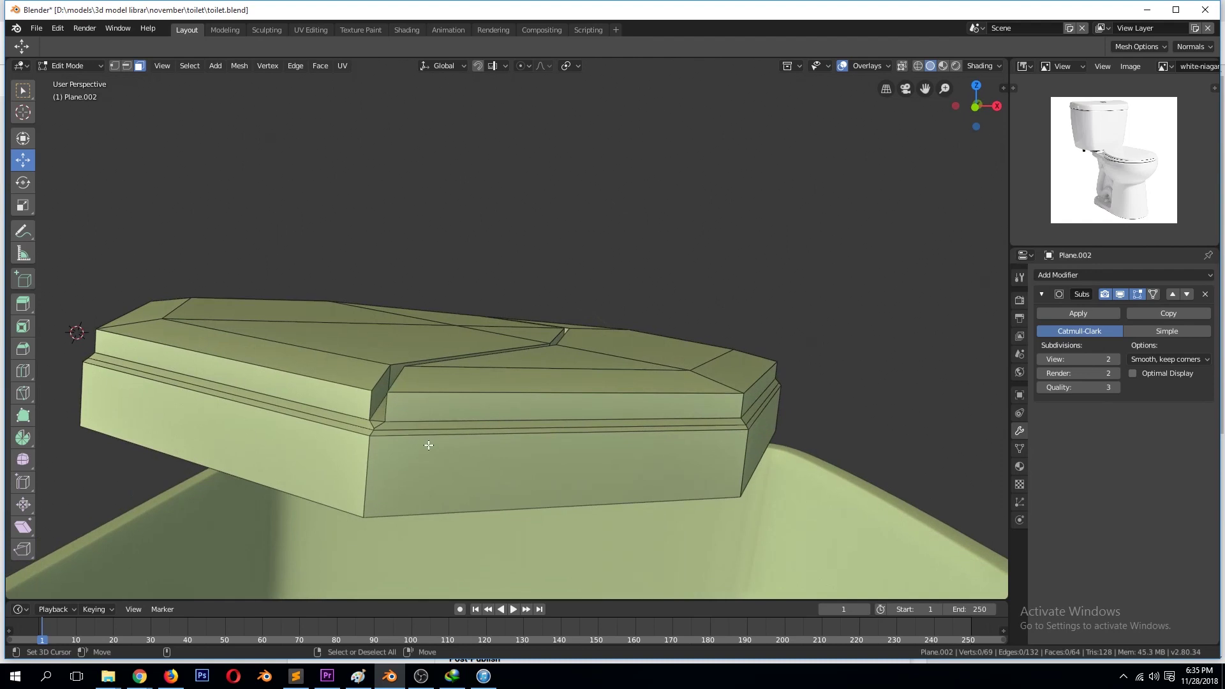
key("KP_7")
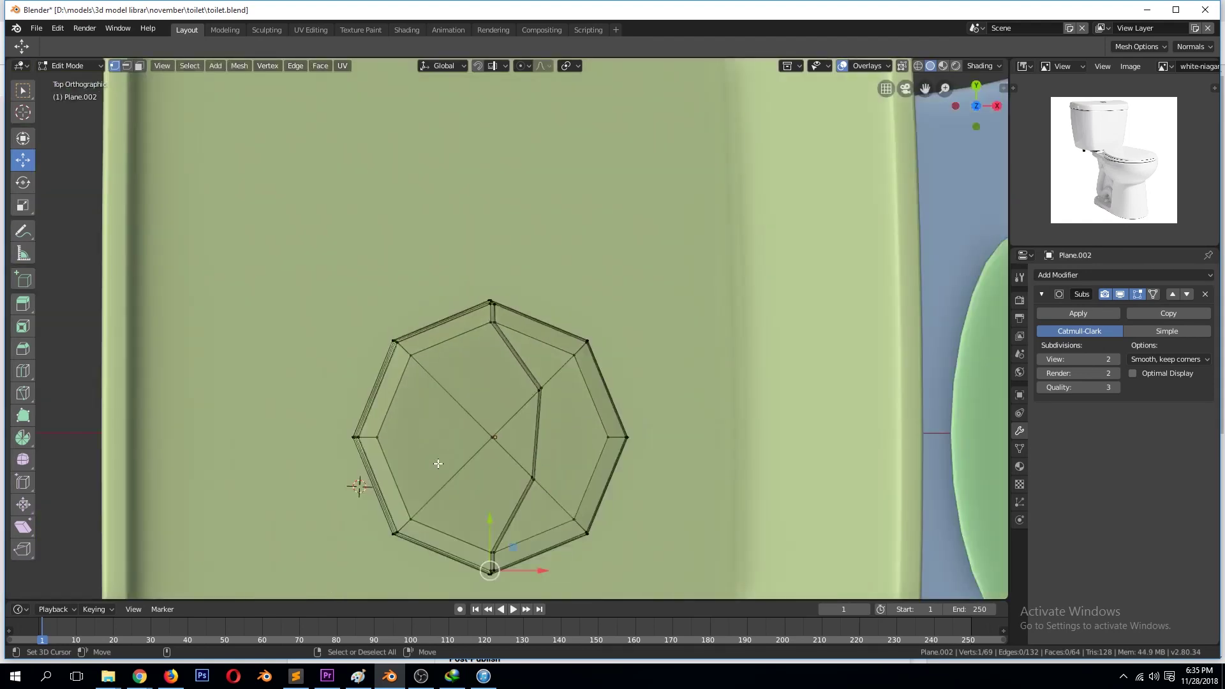
key("Tab")
scroll(538, 461, "down", 3)
mouse_move(552, 464)
middle_mouse_down()
mouse_move(534, 340)
mouse_move(537, 452)
middle_mouse_up()
left_click(515, 86)
key("KP_Decimal")
scroll(538, 278, "down", 3)
key("Tab")
Merge the doubled vertices along the lid's slit so its edges meet cleanly.
left_click_drag(538, 452, 561, 463)
key("alt+m")
left_click(560, 470)
middle_click_drag(560, 470, 488, 390)
left_click(455, 456)
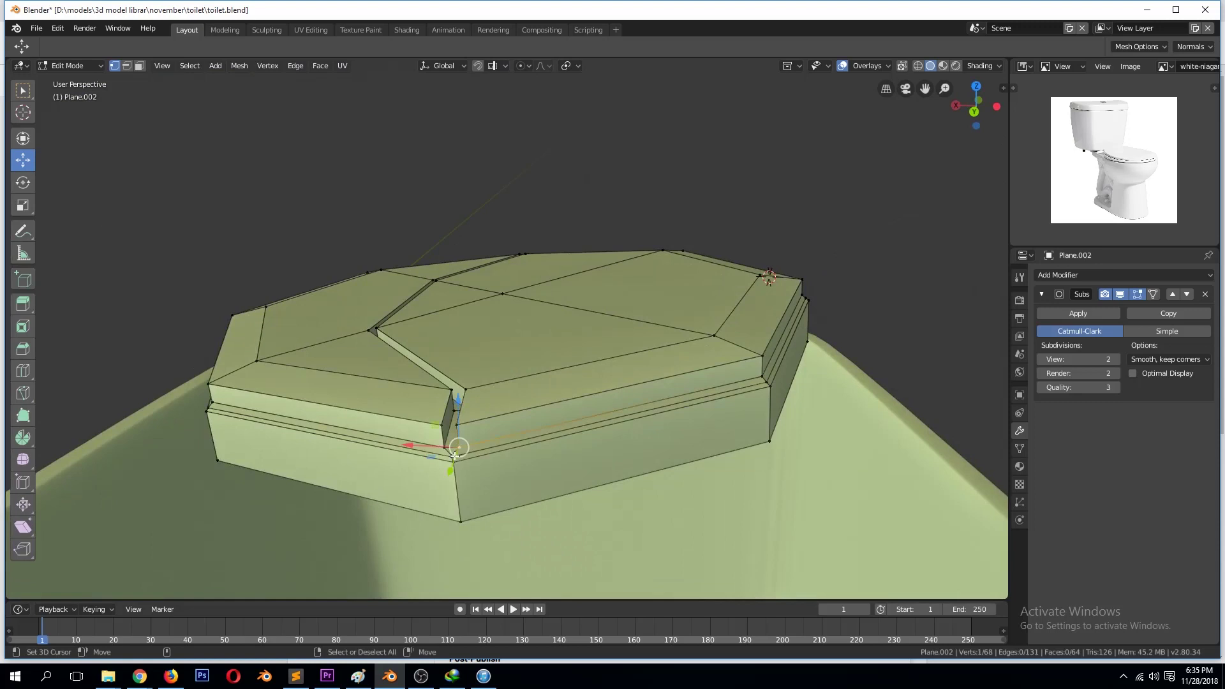
key("alt+m")
left_click(467, 468)
key("Tab")
middle_click_drag(467, 468, 634, 472)
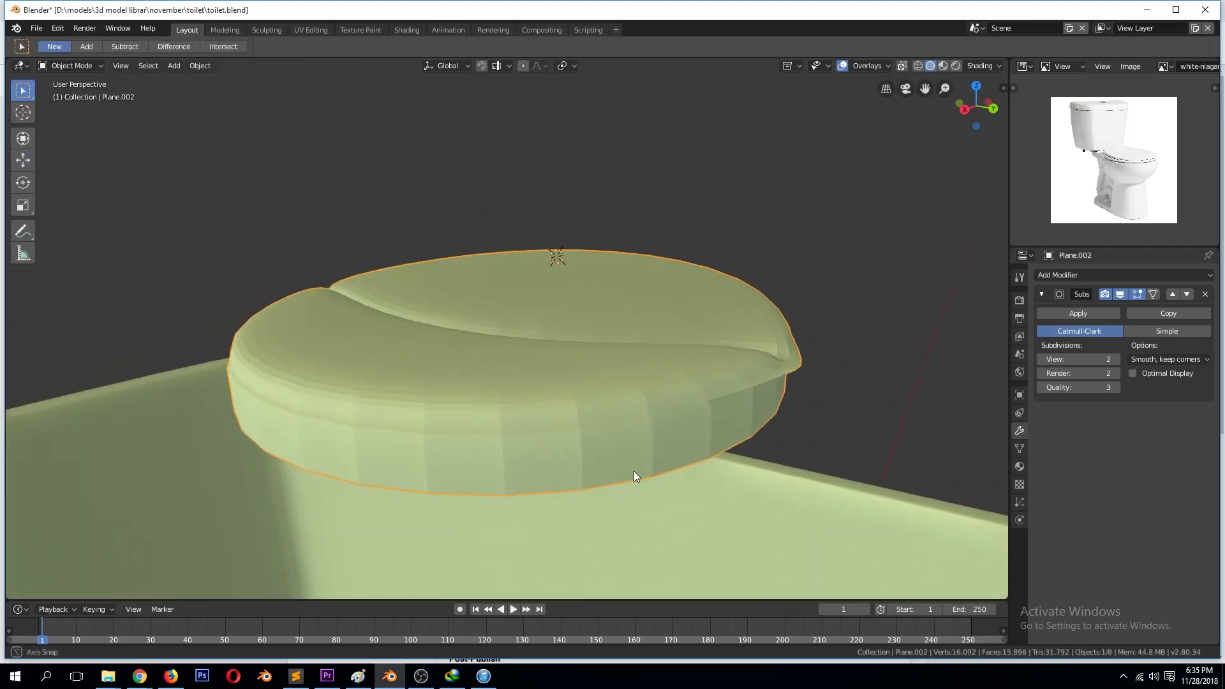
key("Tab")
middle_click_drag(820, 399, 662, 433)
Select the slit's edge loop and vertical edge for edge operations.
key("2")
left_click(440, 363, "alt")
scroll(562, 437, "up", 3)
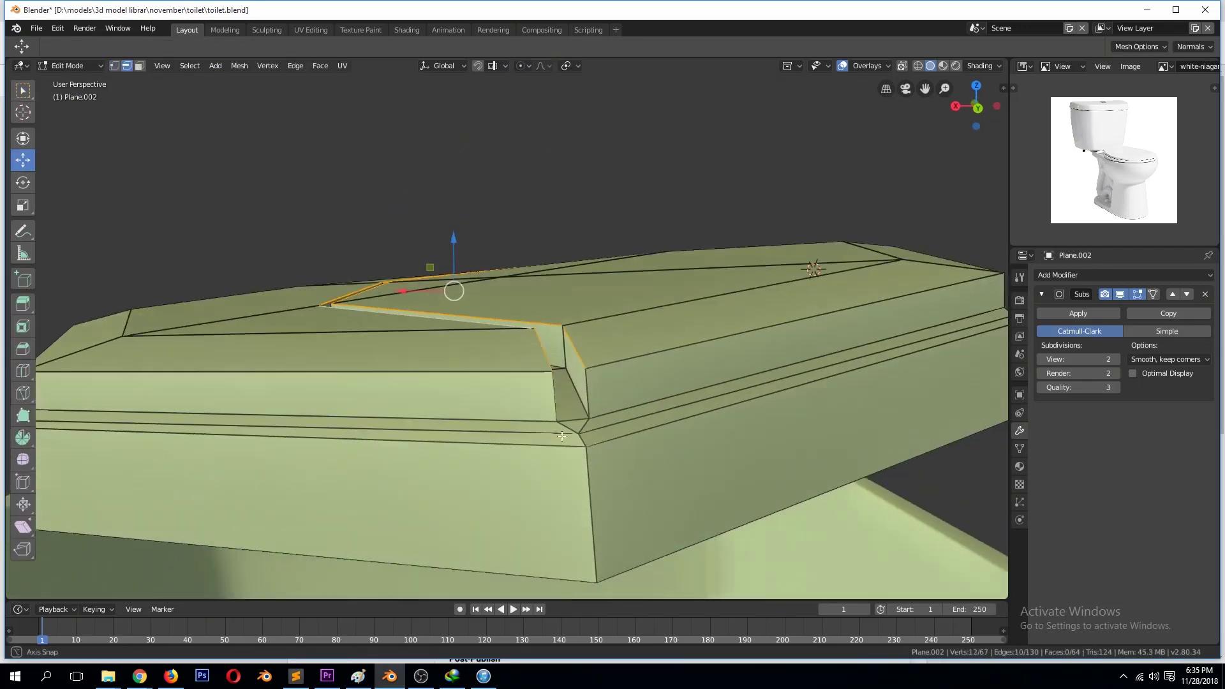
middle_click_drag(572, 400, 345, 429)
left_click(526, 423, "alt+shift")
mouse_move(526, 423)
middle_mouse_down()
mouse_move(803, 433)
mouse_move(559, 418)
middle_mouse_up()
left_click(568, 432, "shift")
key("ctrl+e")
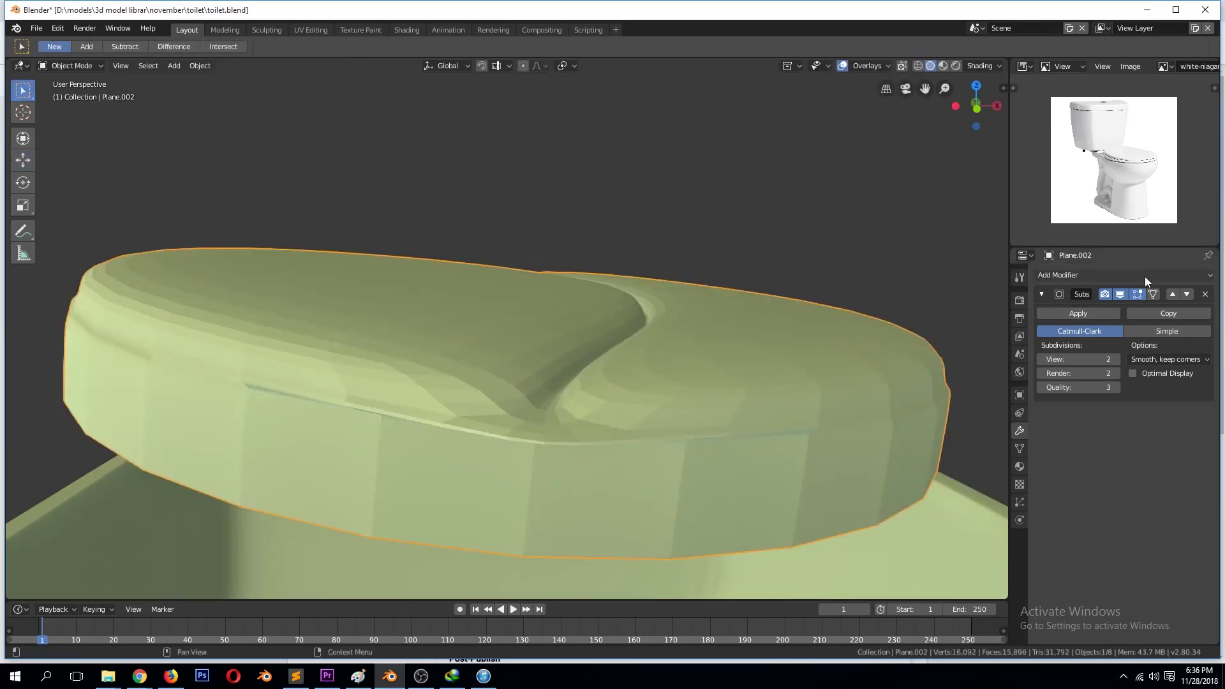
Add a Bevel modifier limited by Weight and save toilet.blend.
left_click(1144, 277)
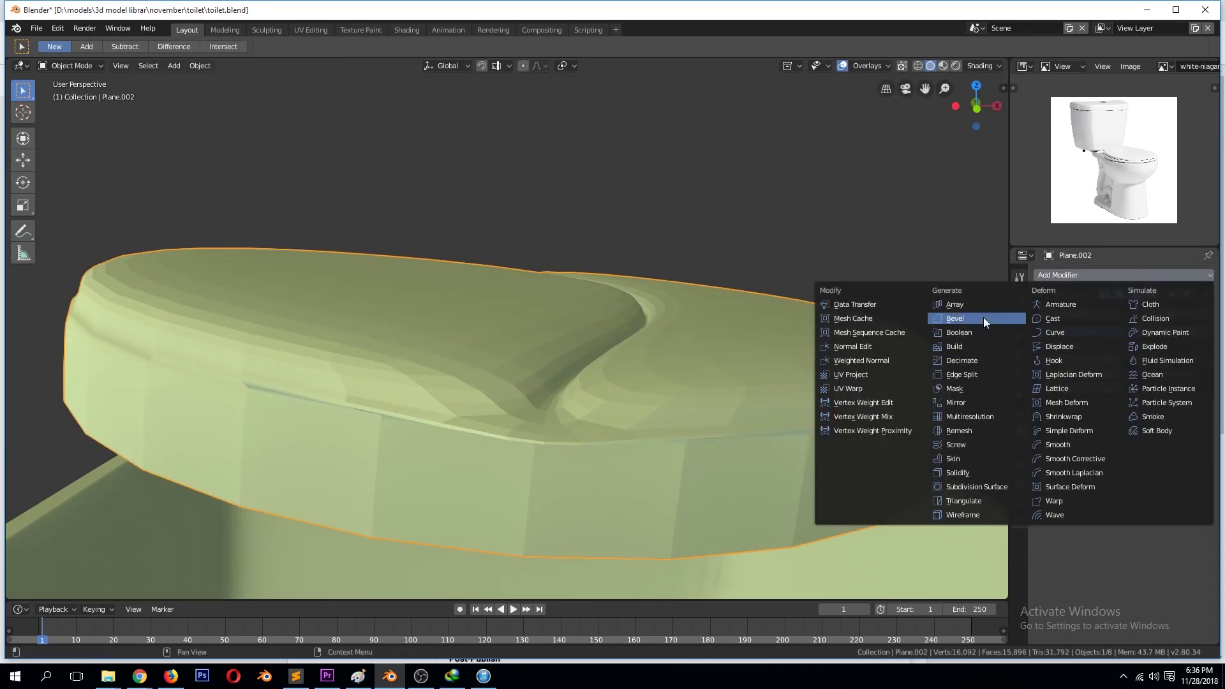
left_click(943, 320)
left_click(1173, 415)
left_click(1145, 415)
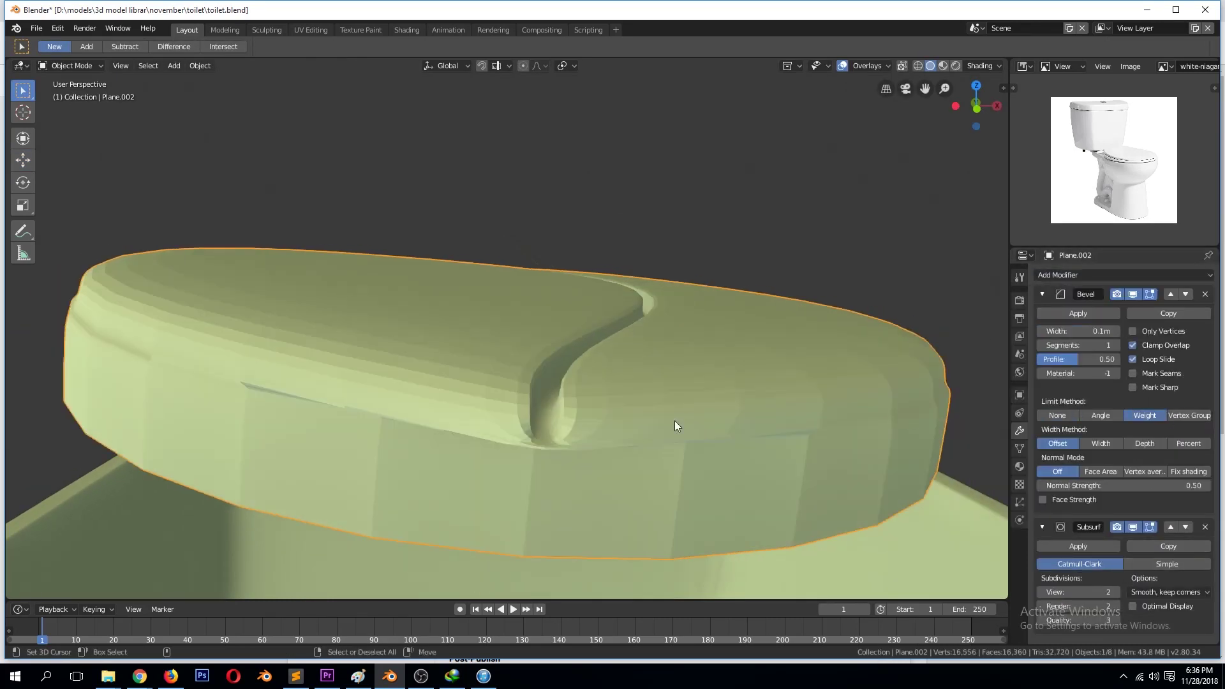
key("KP_7")
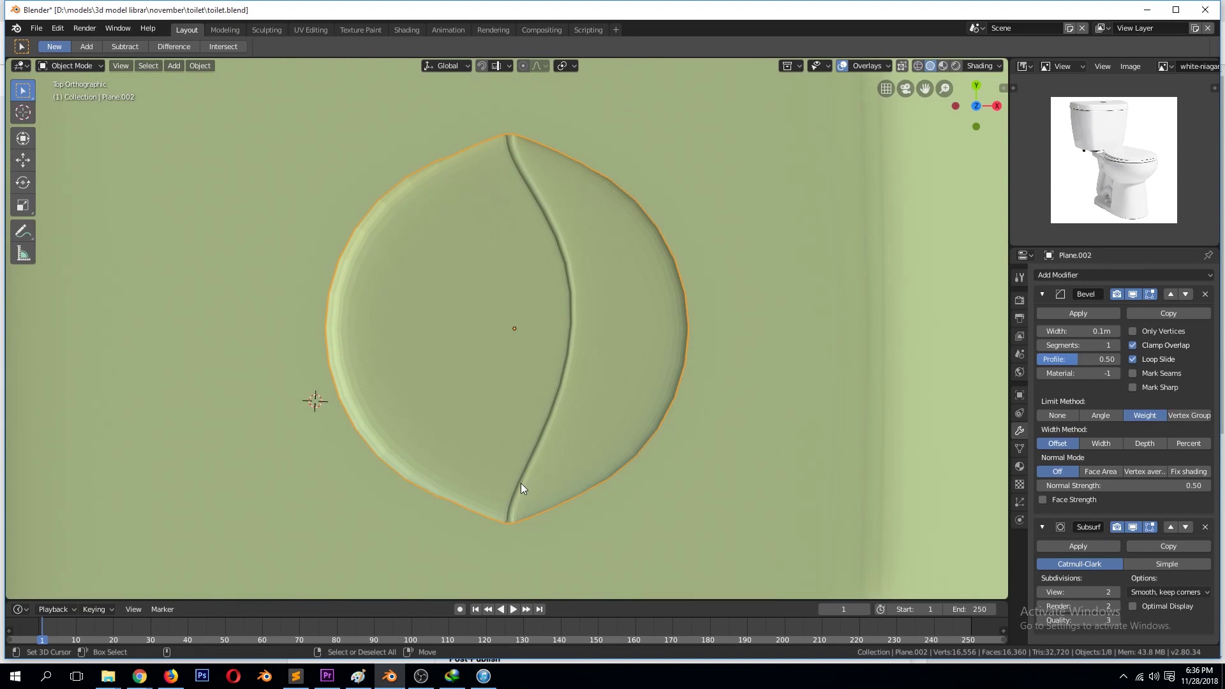
key("Tab")
key("ctrl+s")
key("Tab")
key("Tab")
Clear the selection, collapse the Bevel panel and enable the Subdivision modifier's On Cage display.
key("alt+z")
key("1")
key("alt+a")
left_click(1046, 294)
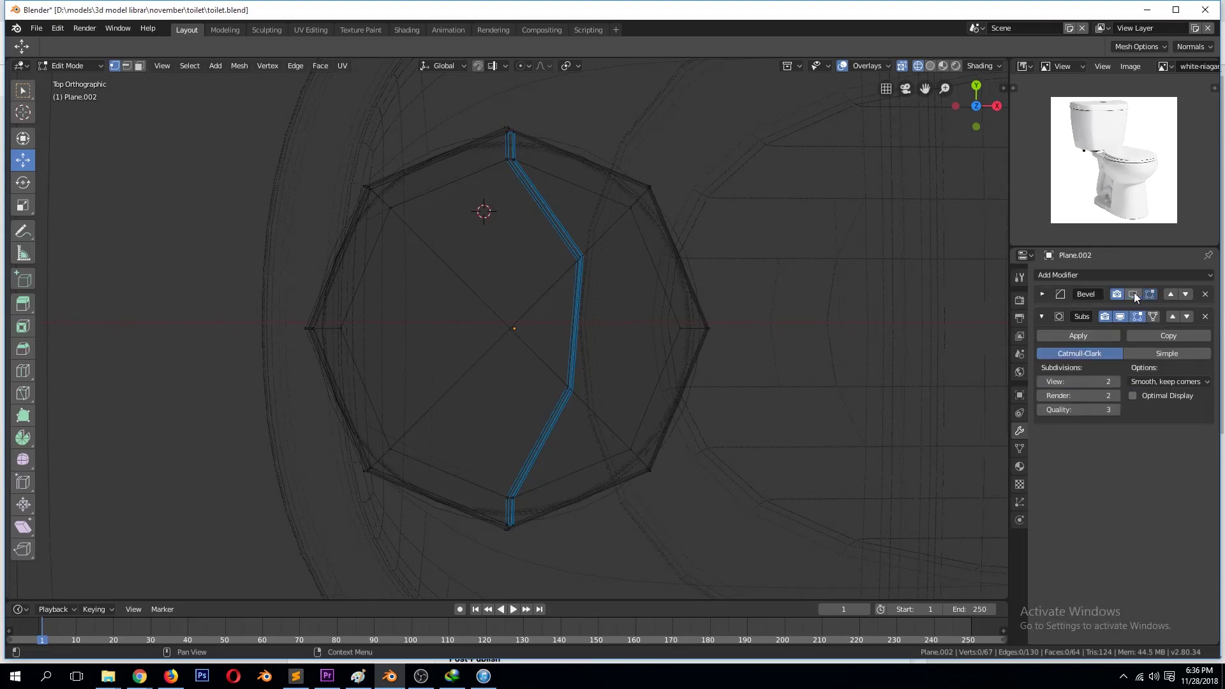
left_click(1154, 315)
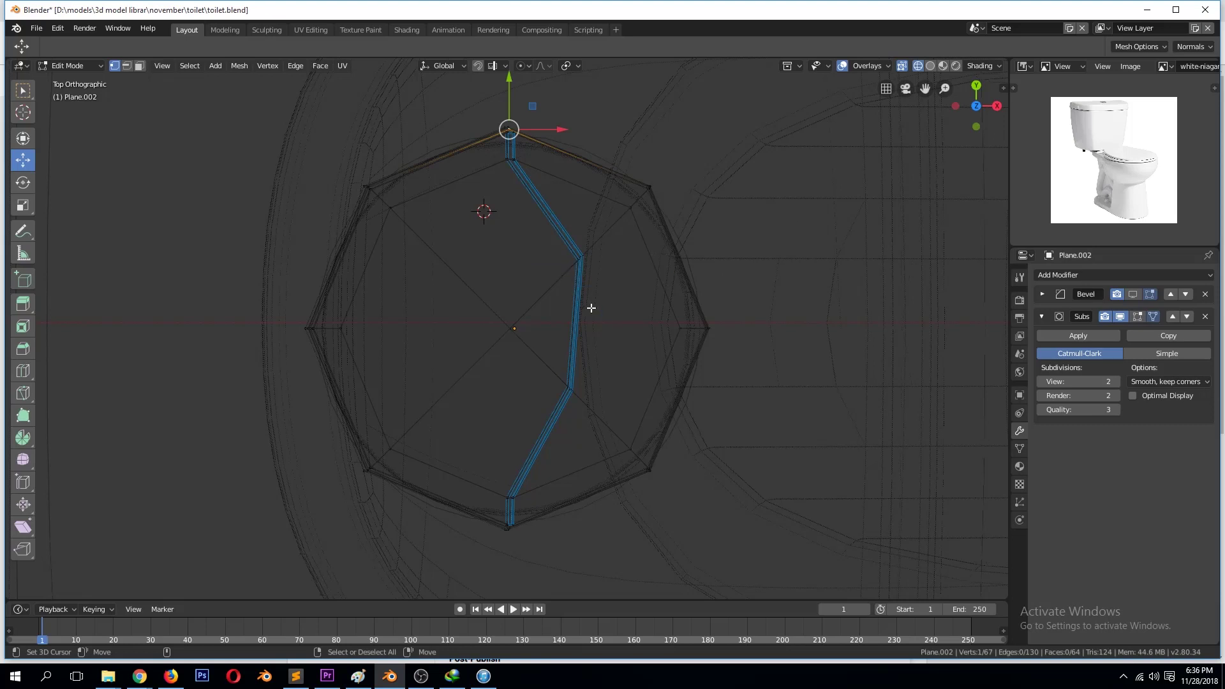
Turn off see-through display and select the slit's inner faces on the lid.
middle_click_drag(579, 304, 523, 345)
key("shift+z")
middle_click_drag(519, 265, 524, 431)
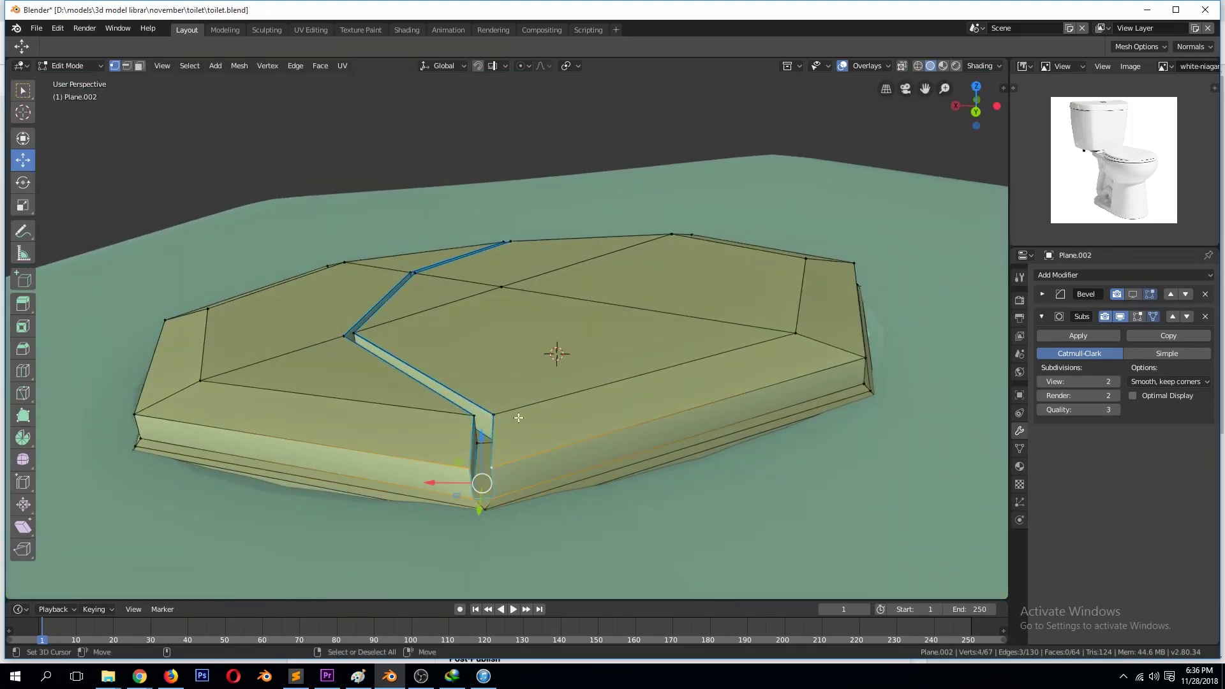
left_click(492, 468, "shift")
middle_click_drag(492, 468, 454, 437)
middle_click_drag(358, 442, 383, 485)
left_click(339, 498, "shift")
In top view, select all lid vertices and remove doubled vertices.
key("KP_7")
scroll(439, 374, "up", 5)
scroll(440, 374, "down", 4)
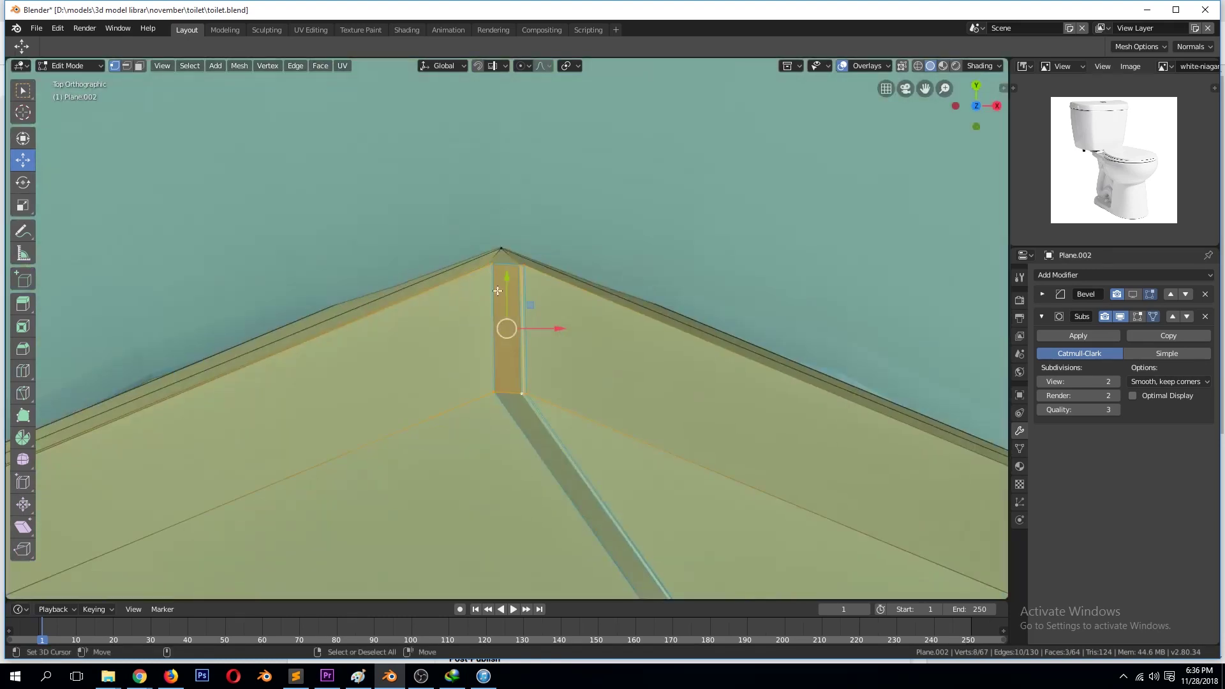
key("KP_7")
left_click(352, 471)
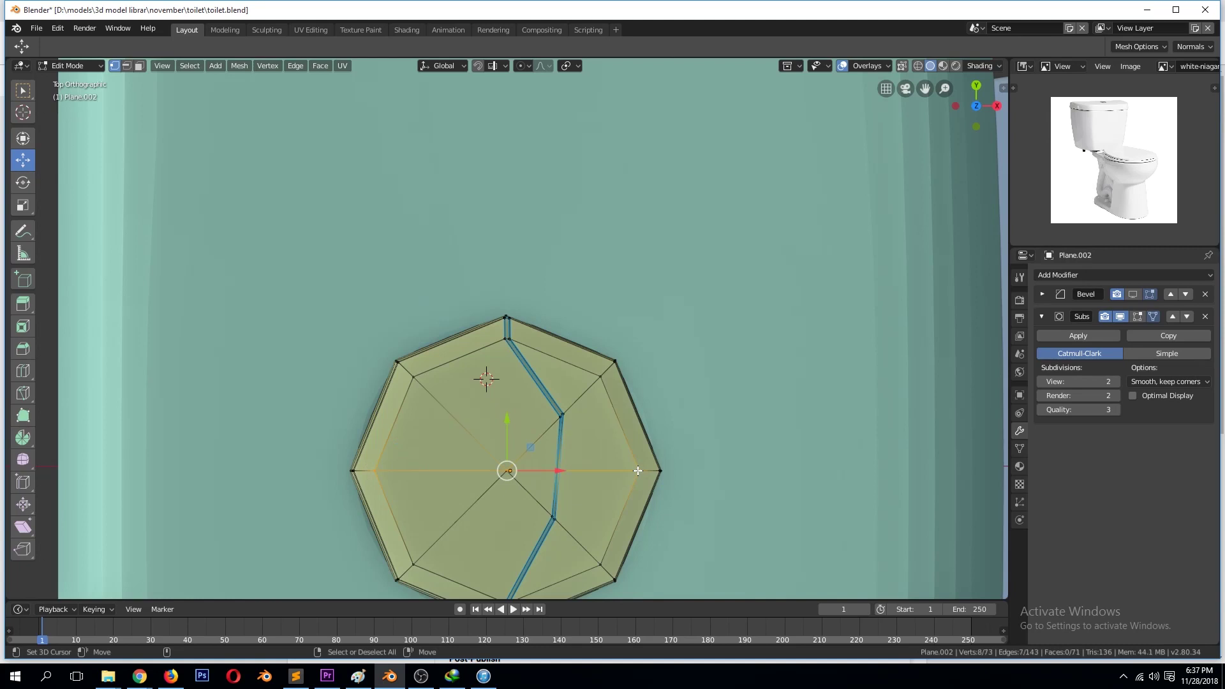
key("a")
right_click(637, 470)
left_click(568, 505)
right_click(764, 374)
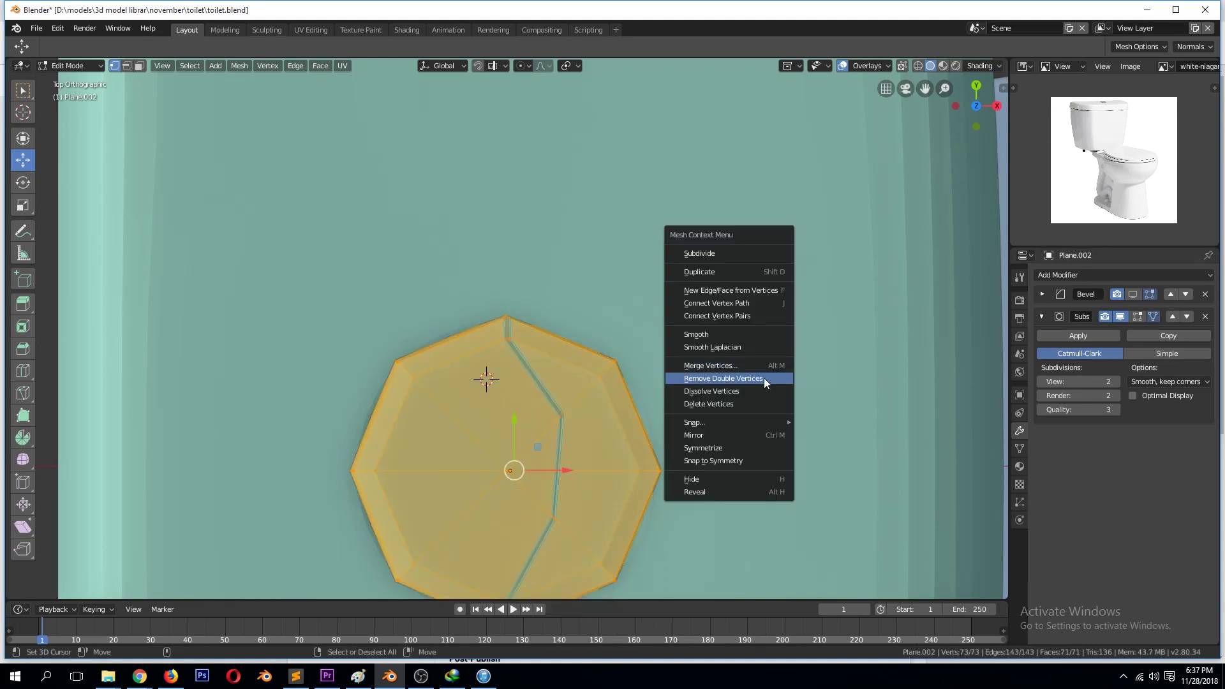
left_click(763, 378)
Merge the lid's selected vertices at the last-selected centre vertex.
left_click(510, 471)
key("KP_Decimal")
key("x")
key("Escape")
key("c")
left_click(548, 317)
left_click(557, 319)
Delete the vertices of the octagon's lower half, keeping the upper half.
scroll(556, 324, "down", 3)
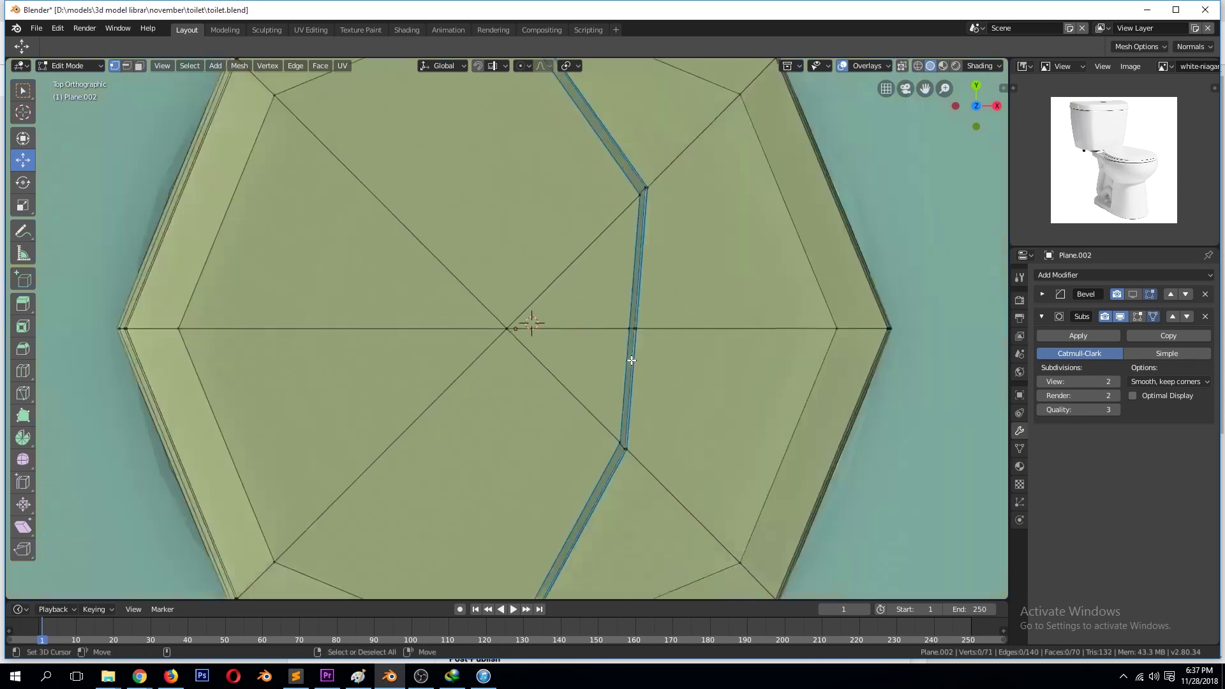
scroll(557, 324, "down", 3)
left_click_drag(350, 381, 631, 474)
key("x")
left_click(754, 382)
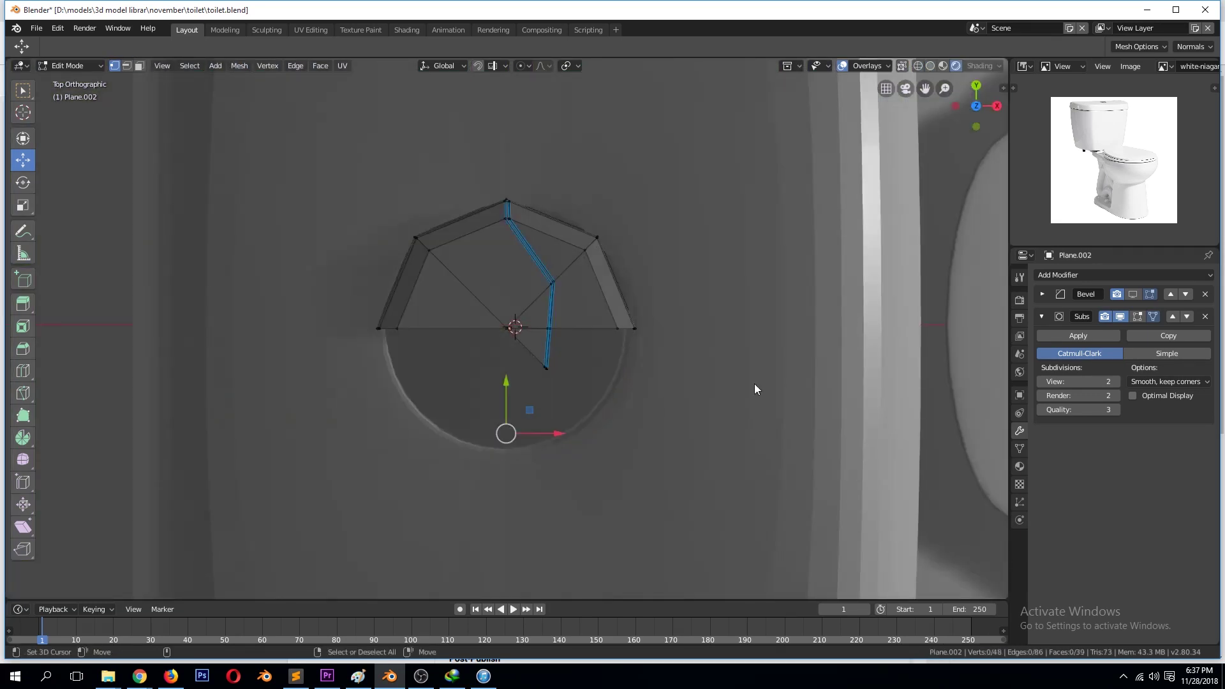
Return the half lid to solid shading and hide the other objects.
key("Tab")
scroll(610, 392, "up", 4)
key("shift+z")
key("z")
left_click(702, 369)
middle_click_drag(533, 336, 684, 432)
key("shift+h")
Delete an edge loop, undo it, and merge the selected vertices at center.
key("Tab")
scroll(651, 466, "up", 3)
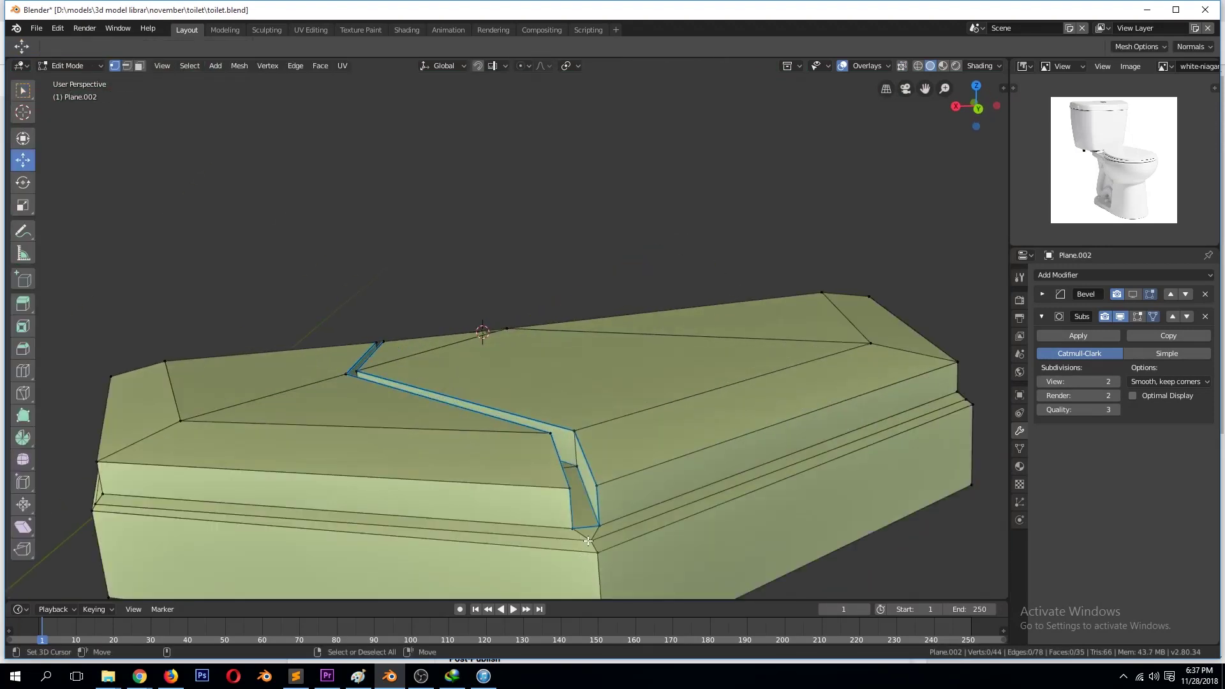
key("x")
left_click(617, 627)
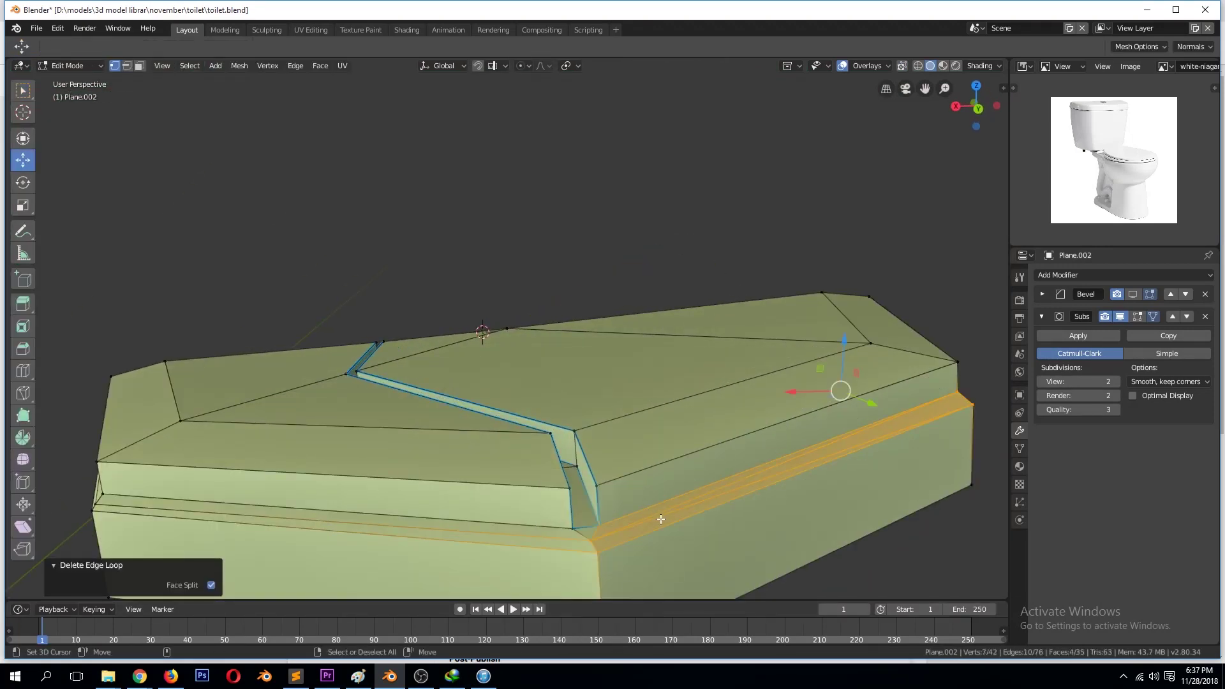
key("ctrl+z")
left_click(552, 524)
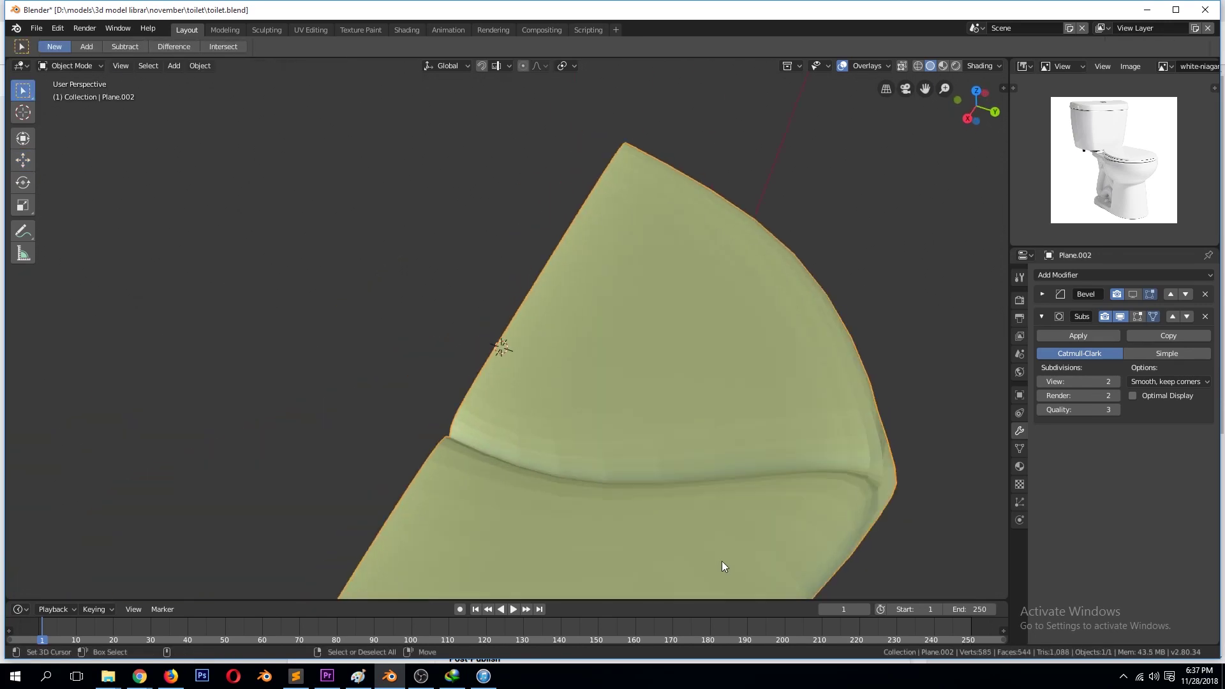
Inspect the button mesh in top-view wireframe and from a low side angle.
key("KP_7")
key("Tab")
key("z")
left_click(462, 172)
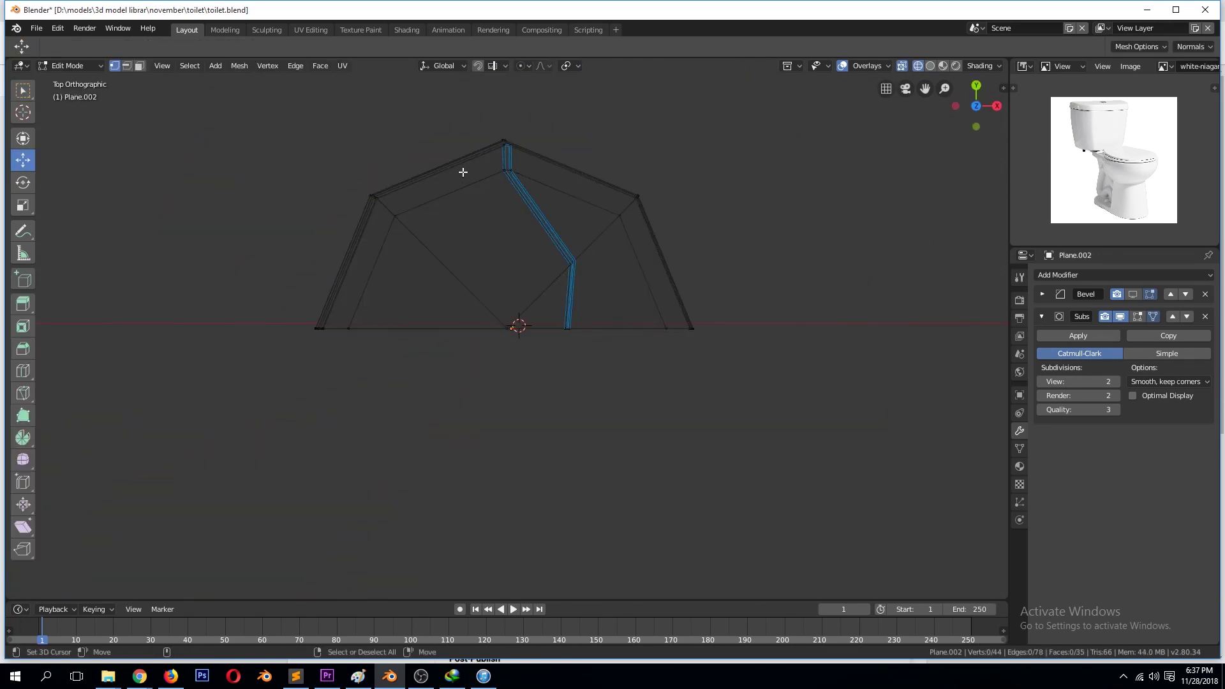
middle_click_drag(576, 273, 612, 418)
key("shift+z")
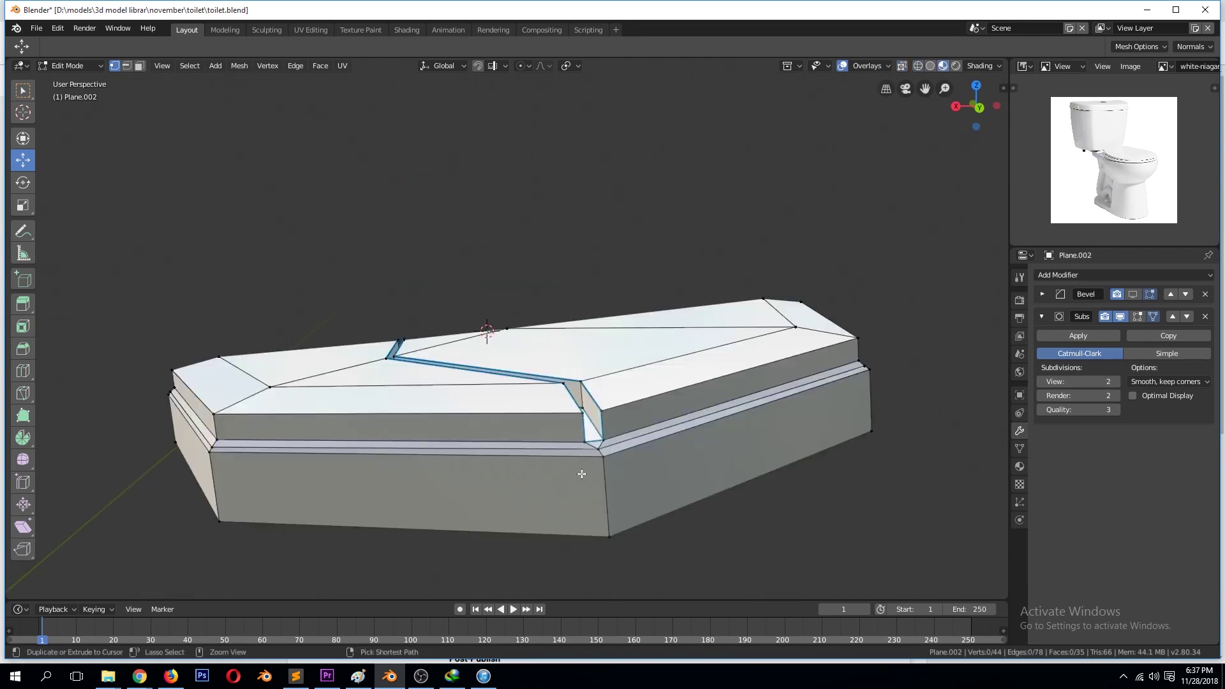
key("Escape")
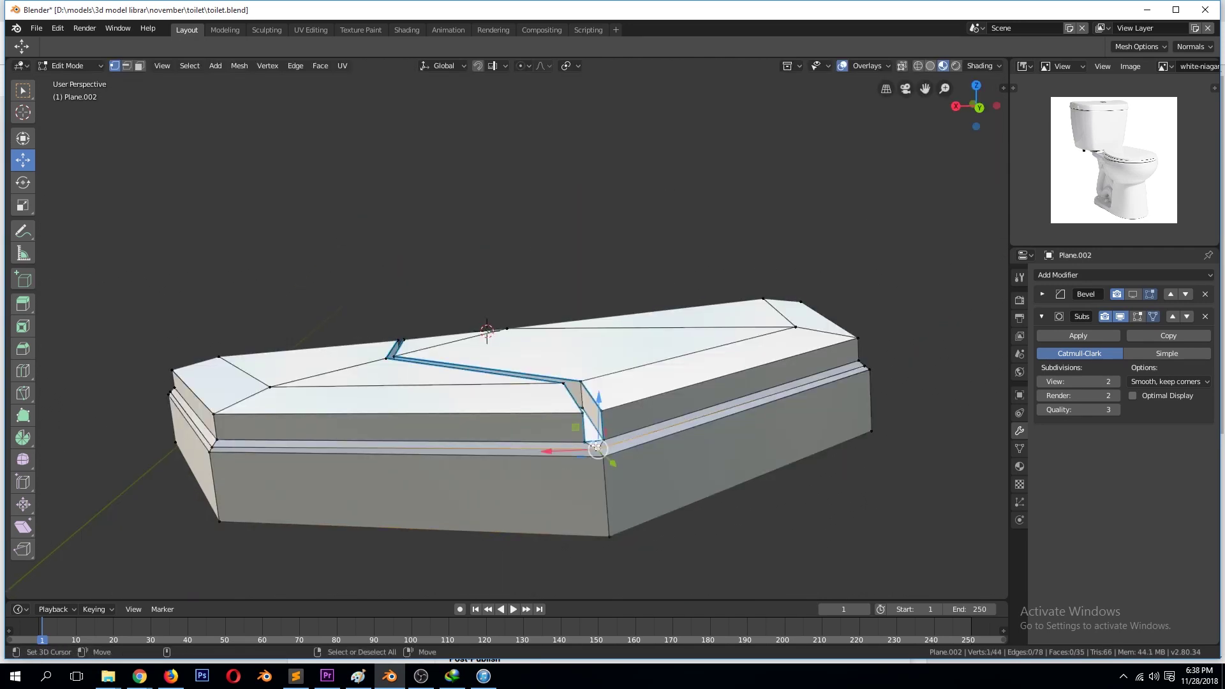
Select the slit's edge path, then remove doubled vertices across the whole mesh.
left_click(739, 461, "ctrl")
left_click(758, 460)
key("a")
key("w")
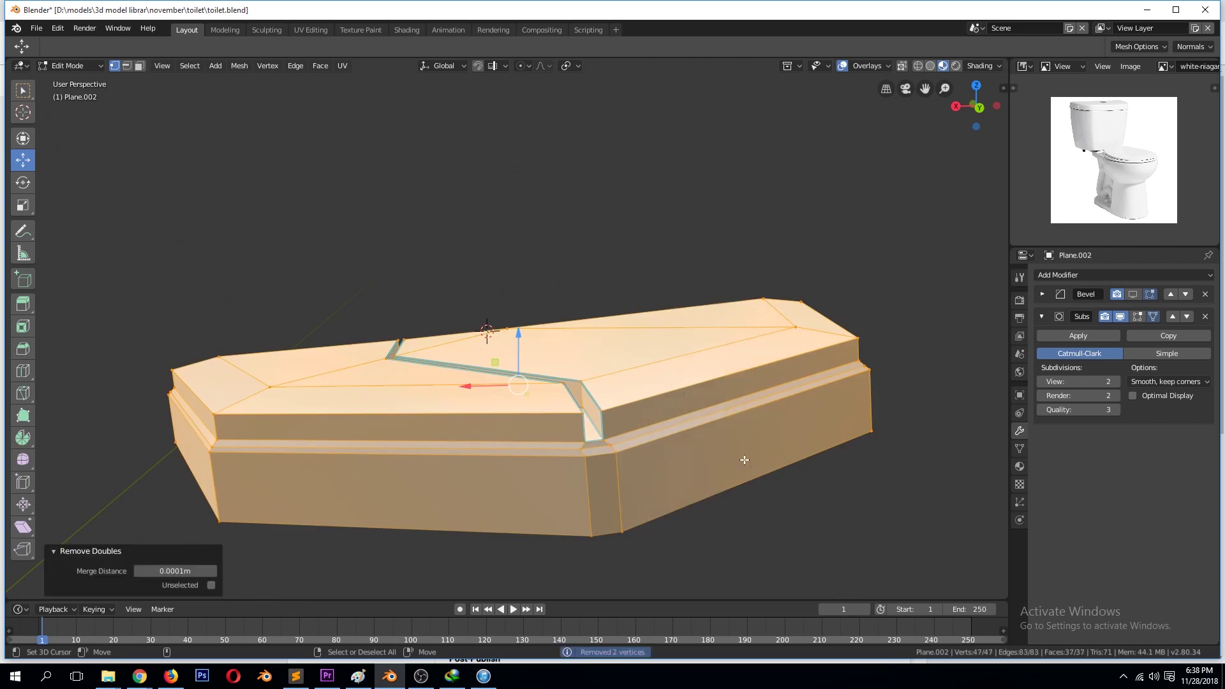
key("Tab")
scroll(752, 534, "up", 5)
Check the mesh in top-view wireframe, then return to solid shading.
key("KP_7")
key("Tab")
key("z")
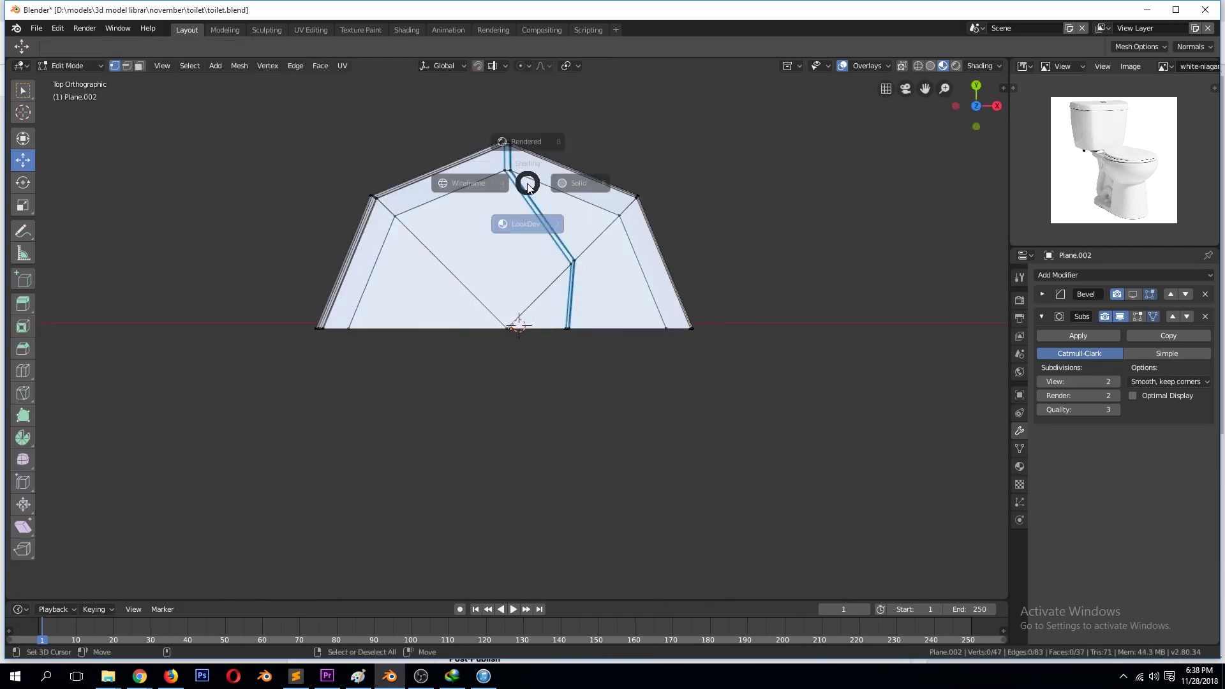
left_click(363, 181)
key("Tab")
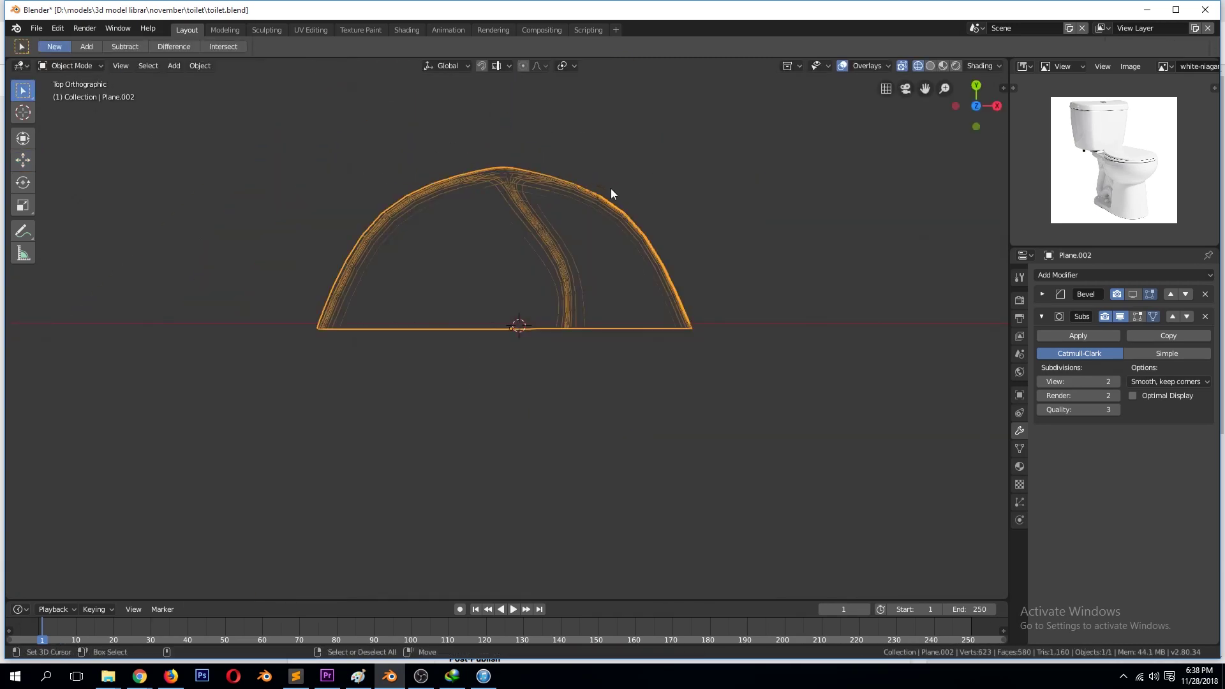
key("shift+z")
scroll(610, 227, "up", 3)
Toggle Edit Mode and inspect the lid from a perspective angle.
key("Tab")
key("Tab")
key("Tab")
key("Tab")
middle_click_drag(529, 155, 437, 219)
key("Tab")
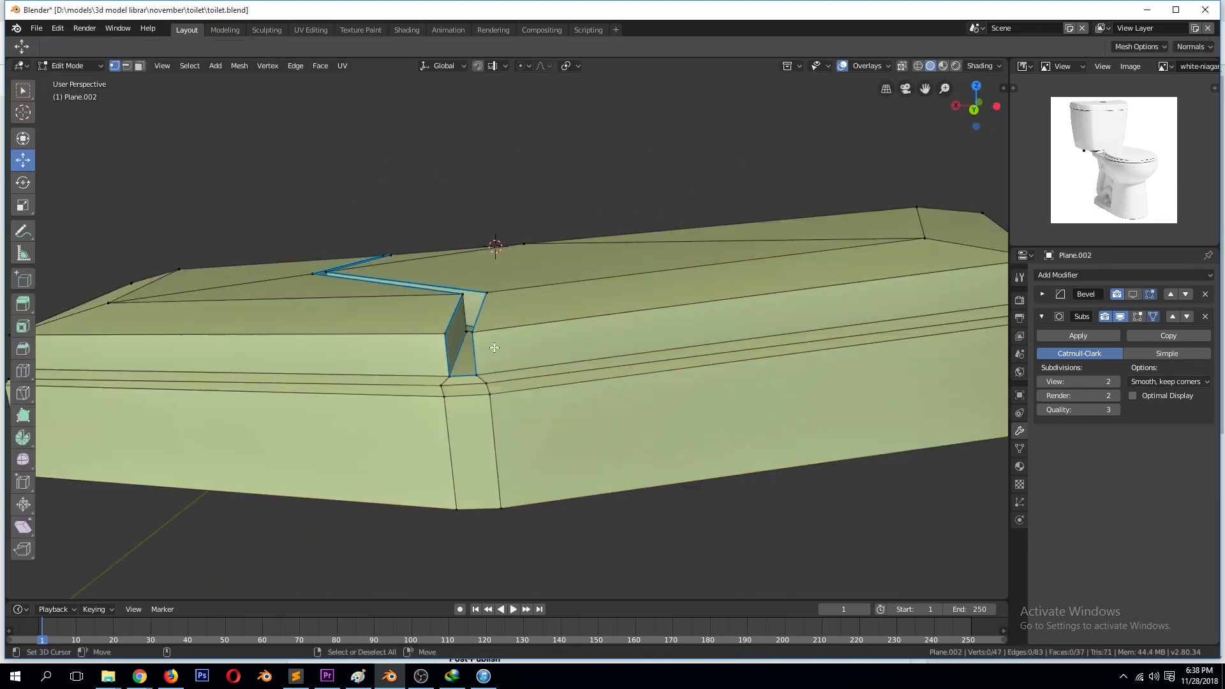
key("ctrl+e")
left_click(623, 381)
Apply Shade Smooth to the flush button piece from the Object menu.
key("Tab")
middle_click_drag(528, 403, 651, 431)
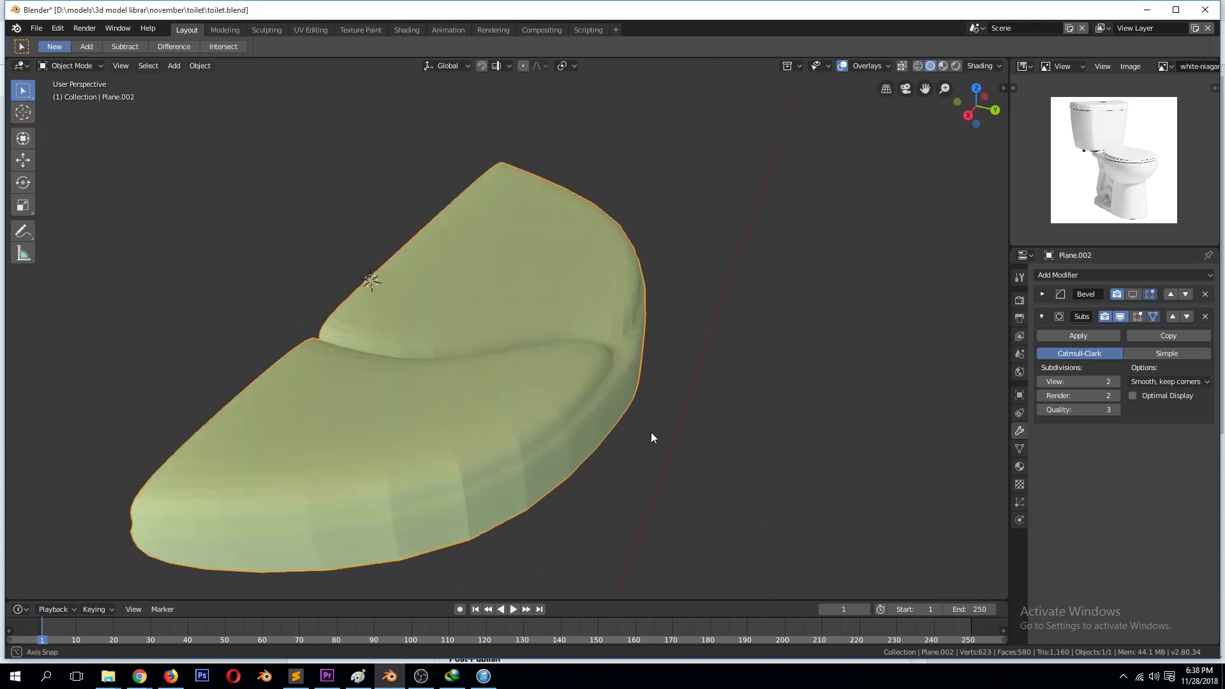
left_click(200, 65)
left_click(211, 321)
key("Tab")
scroll(446, 373, "up", 4)
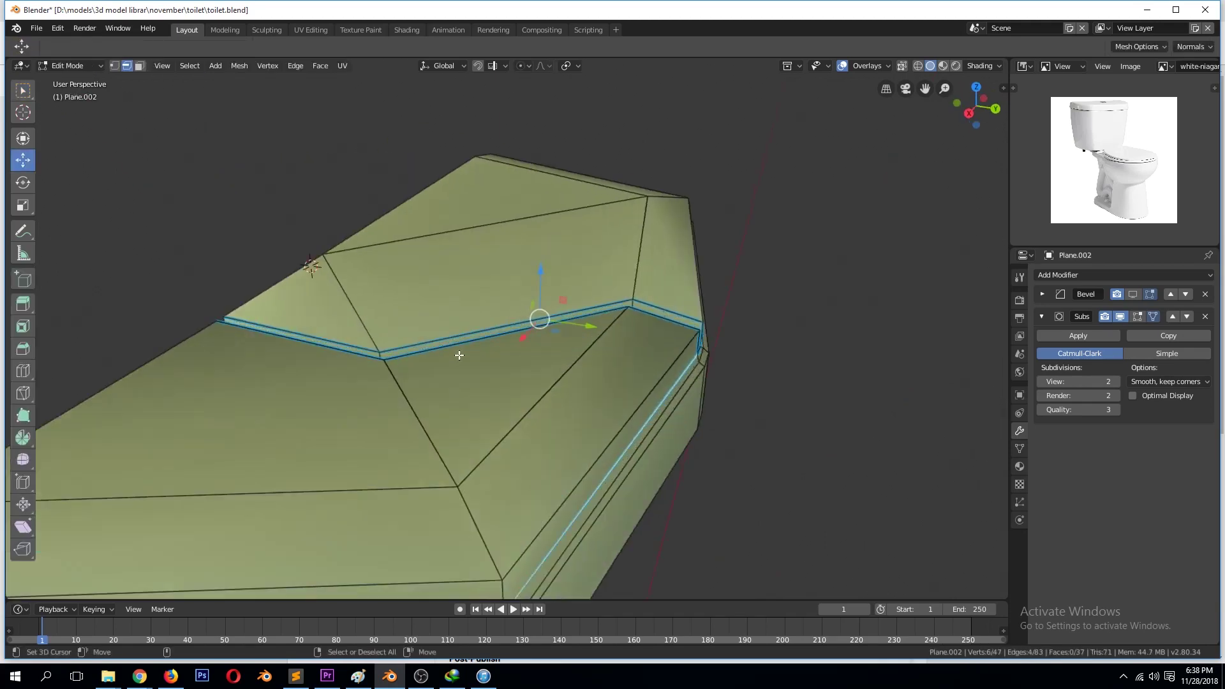
key("Tab")
Expand the Bevel modifier settings and inspect the smoothed piece from several angles.
left_click(1042, 294)
scroll(663, 300, "down", 4)
middle_click_drag(663, 300, 582, 293)
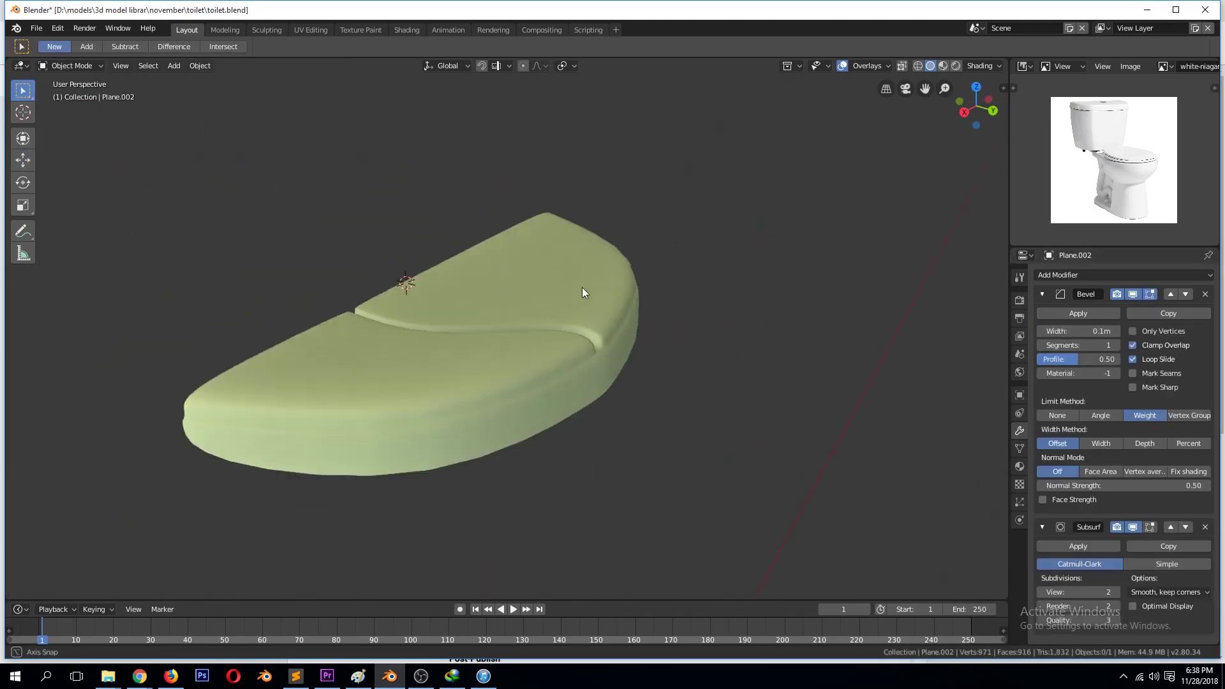
key("Tab")
scroll(621, 388, "up", 4)
key("Tab")
scroll(791, 347, "down", 5)
mouse_move(791, 347)
middle_mouse_down()
mouse_move(510, 358)
mouse_move(565, 429)
middle_mouse_up()
key("Tab")
scroll(566, 425, "up", 4)
key("Tab")
Save toilet.blend and keep checking the button's shape in and out of Edit Mode.
key("ctrl+s")
key("Tab")
scroll(597, 442, "up", 4)
key("Tab")
scroll(719, 411, "down", 4)
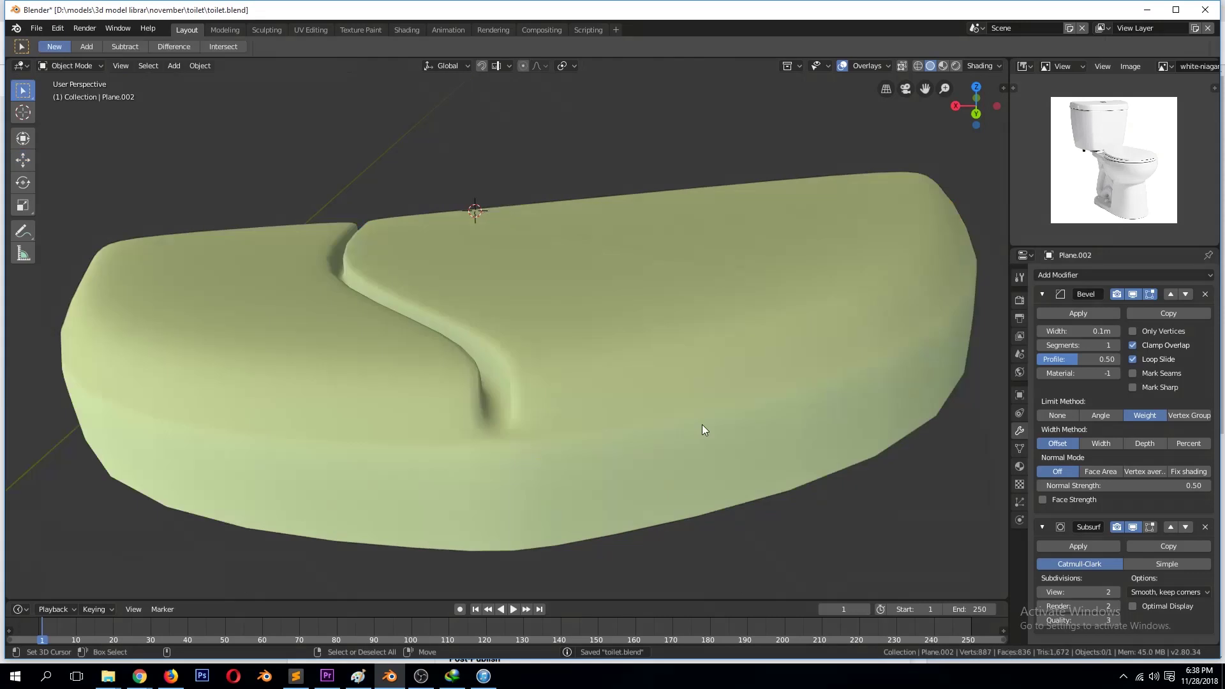
middle_click_drag(702, 424, 771, 430)
key("Tab")
scroll(771, 430, "up", 5)
key("ctrl+e")
key("Escape")
key("Tab")
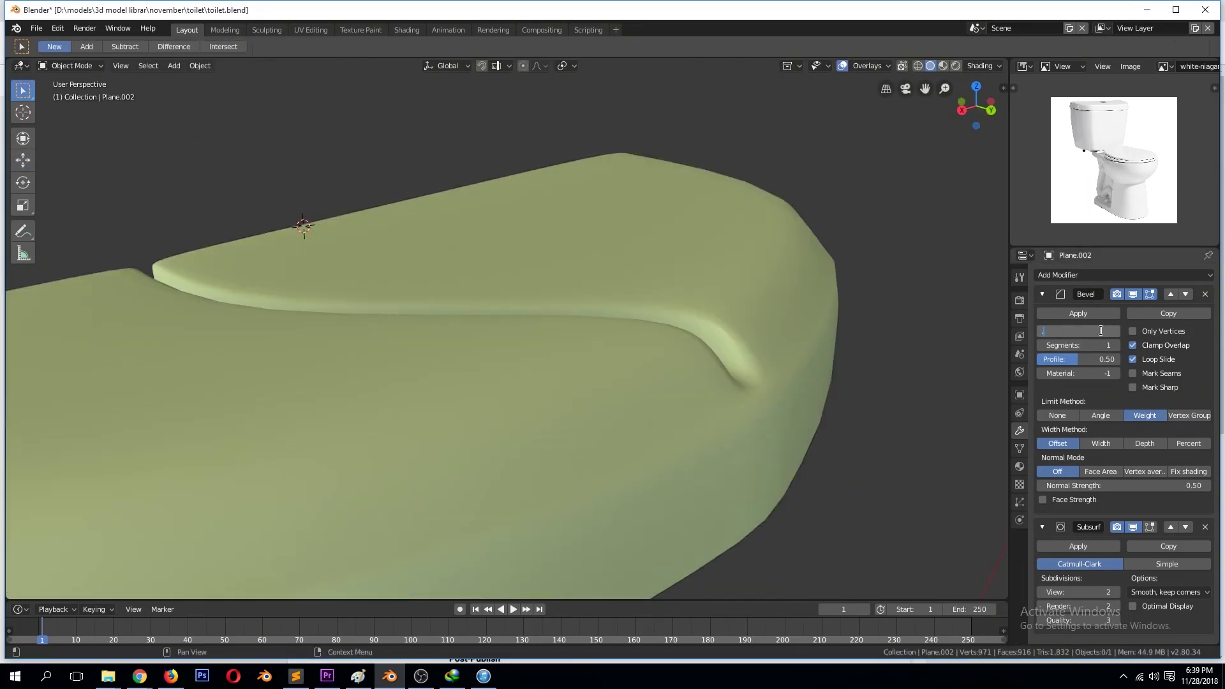
Reduce the Bevel width to 0.002 m, save toilet.blend, and collapse the Bevel panel.
left_click_drag(1090, 335, 1072, 335)
key("KP_7")
key("ctrl+s")
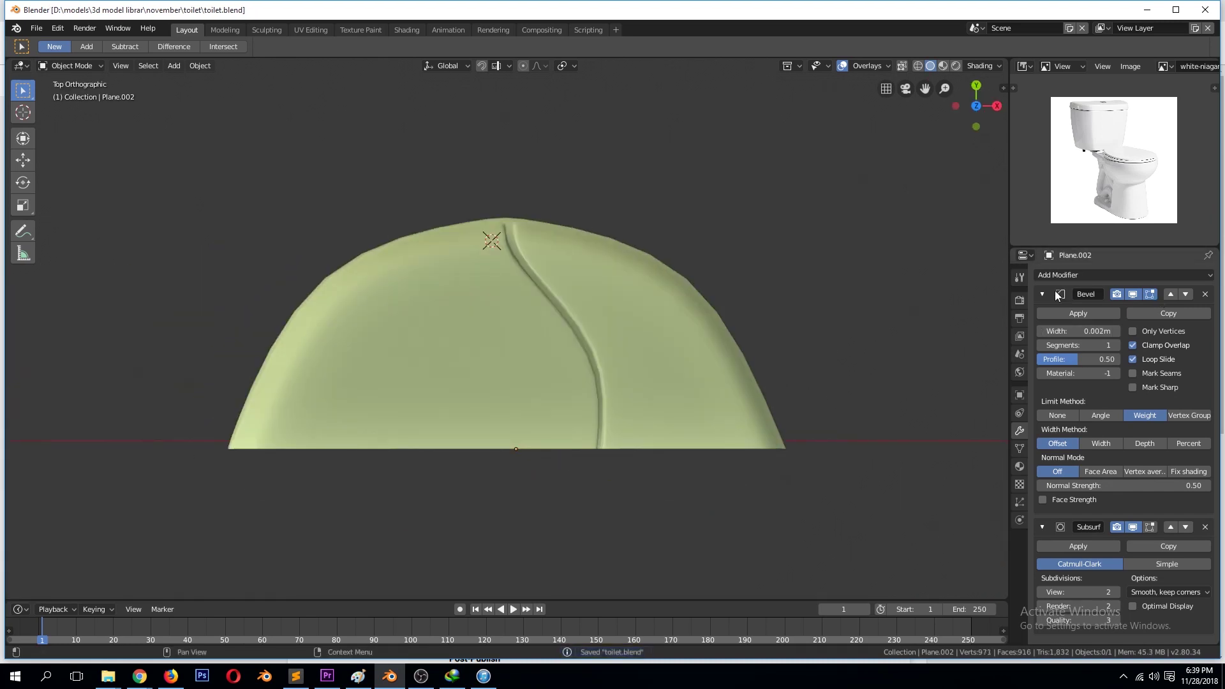
left_click(1056, 295)
key("Tab")
key("Tab")
key("Tab")
key("Tab")
Add a Mirror modifier to the button, mirroring across Y instead of X.
left_click(1059, 275)
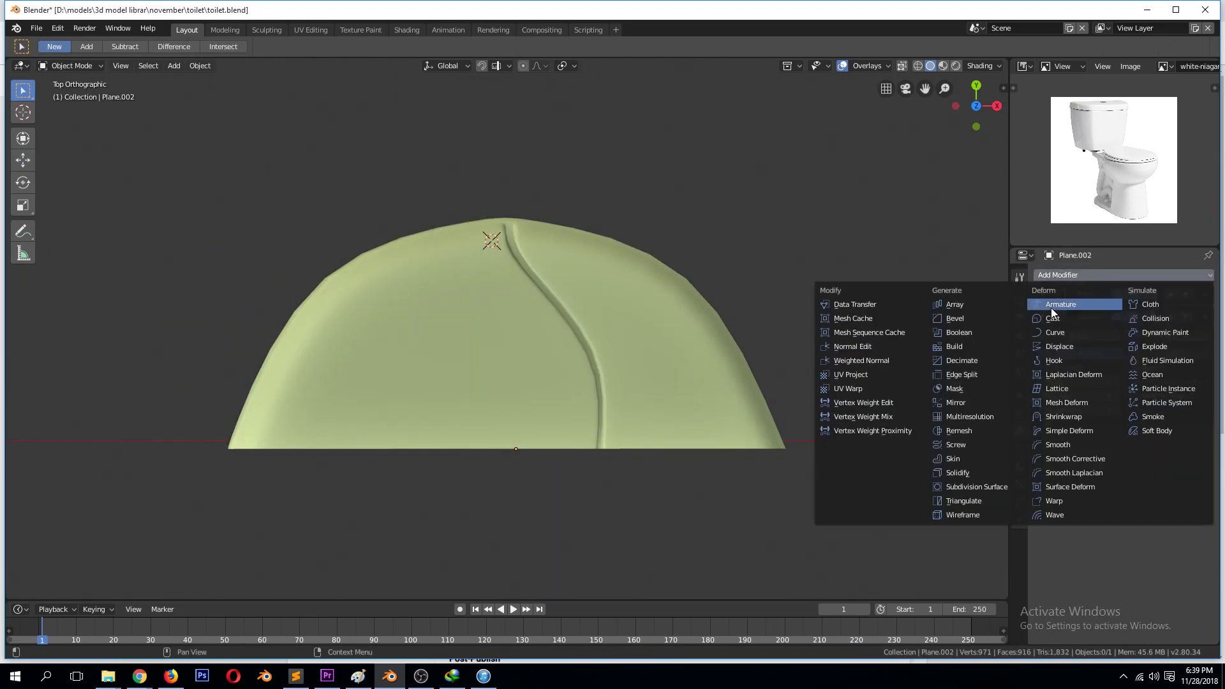
left_click(957, 402)
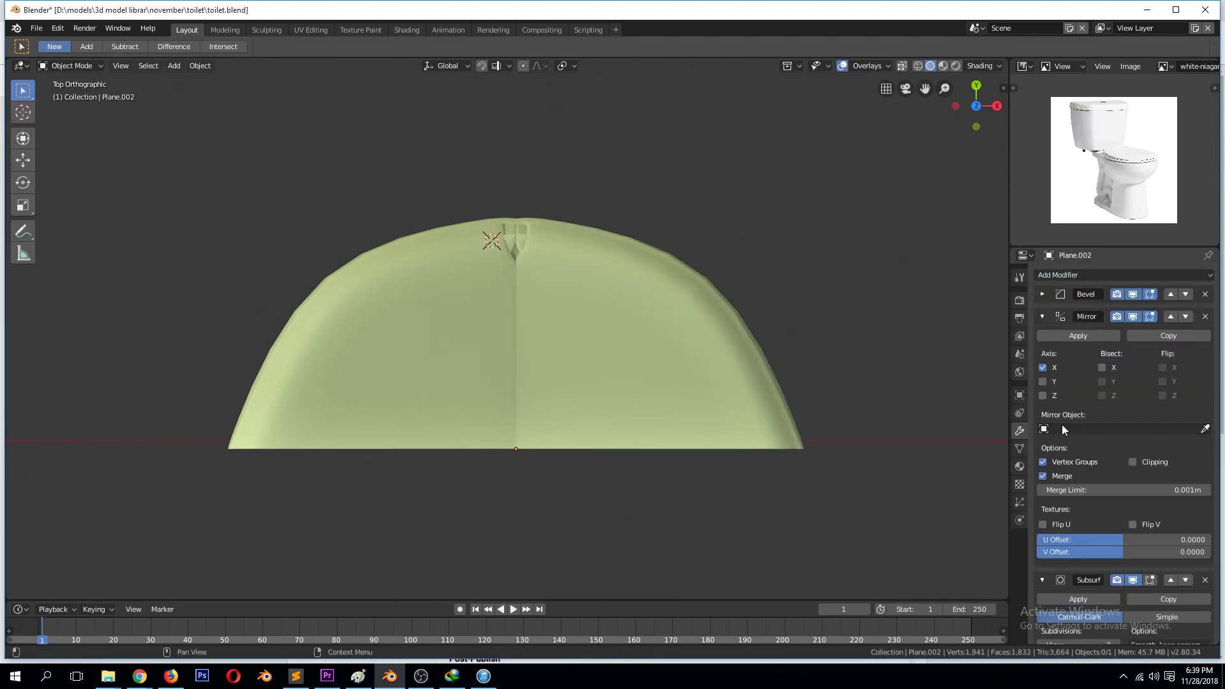
left_click(1042, 381)
left_click(1043, 382)
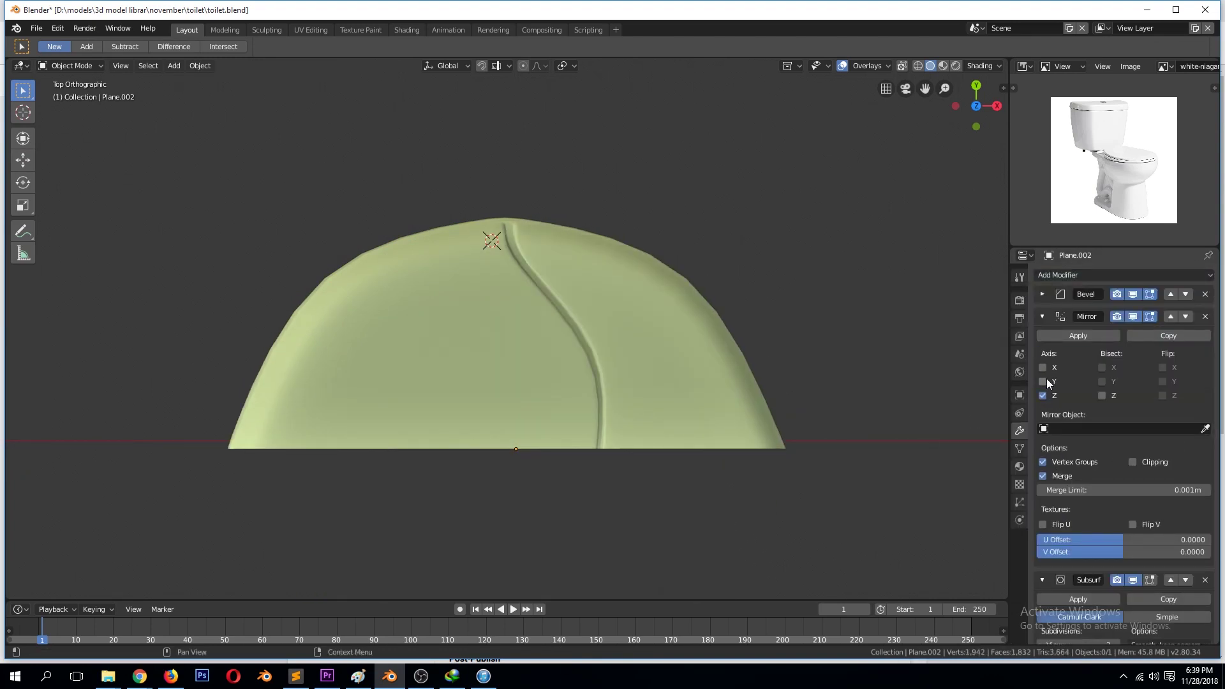
left_click(1042, 382)
left_click(1042, 395)
middle_click_drag(611, 396, 601, 407)
key("KP_7")
Leave Mirror below Bevel in the stack and enable Clipping.
left_click(1171, 317)
left_click(1186, 295)
middle_click_drag(689, 395, 591, 342)
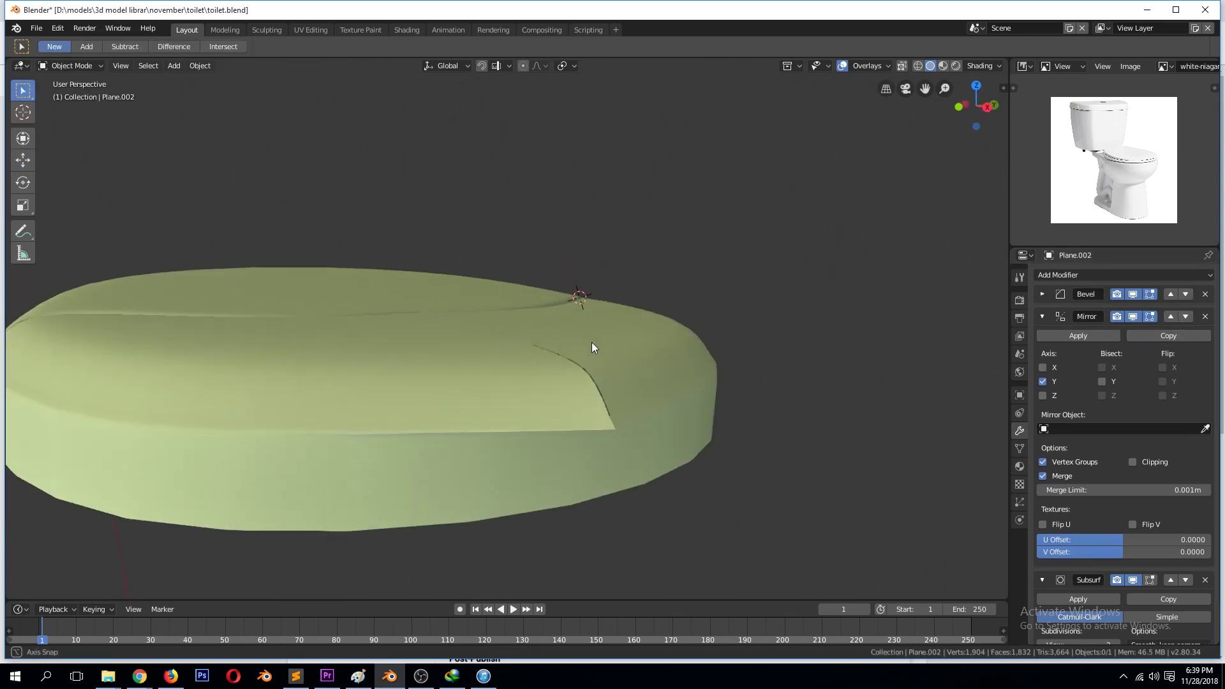
key("Tab")
left_click(1132, 462)
Select the edge path along the groove in top view and make the mesh see-through.
middle_click_drag(828, 508, 588, 483)
key("Tab")
scroll(589, 484, "up", 3)
key("Tab")
key("KP_7")
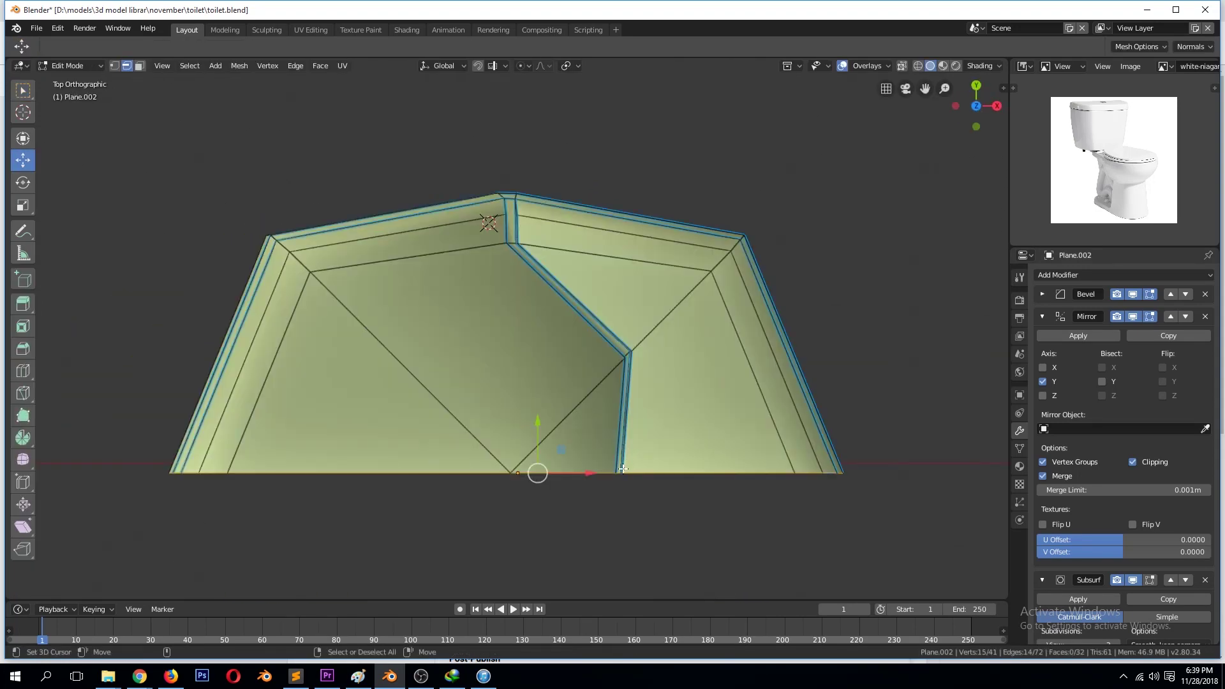
left_click(618, 472, "ctrl")
mouse_move(617, 472)
middle_mouse_down()
mouse_move(689, 369)
mouse_move(591, 447)
middle_mouse_up()
key("KP_7")
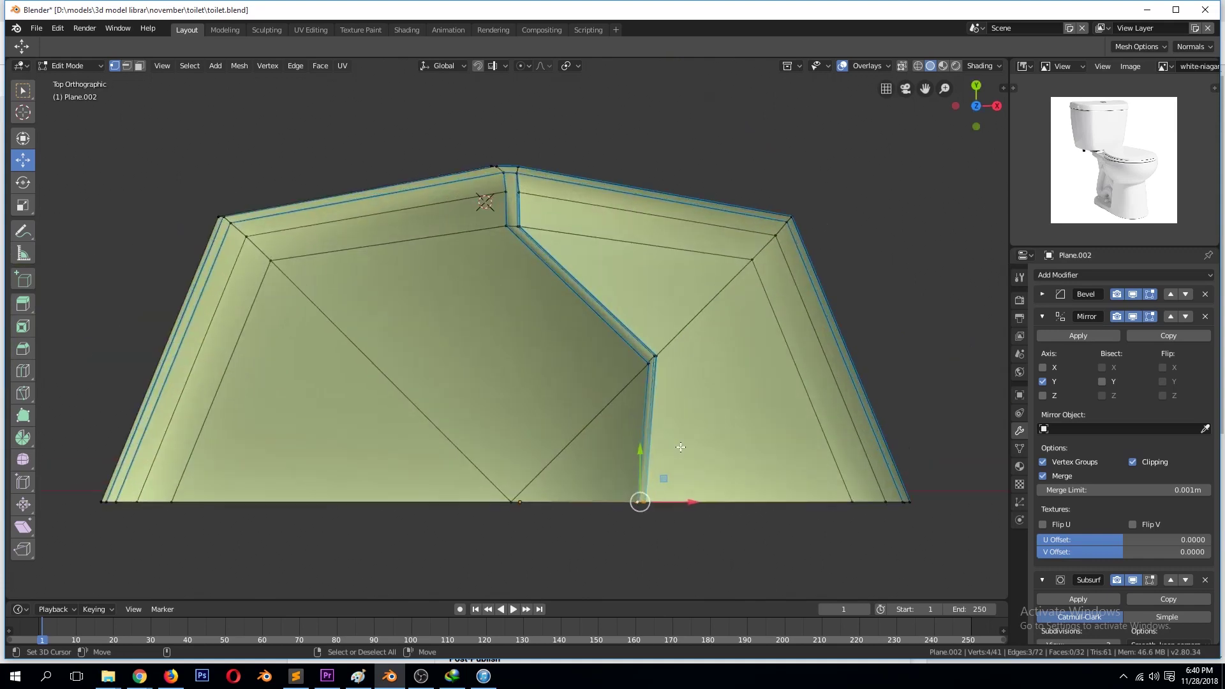
key("alt+z")
Place the moved groove edges, turn off see-through view, and save toilet.blend.
left_click(752, 506)
key("Tab")
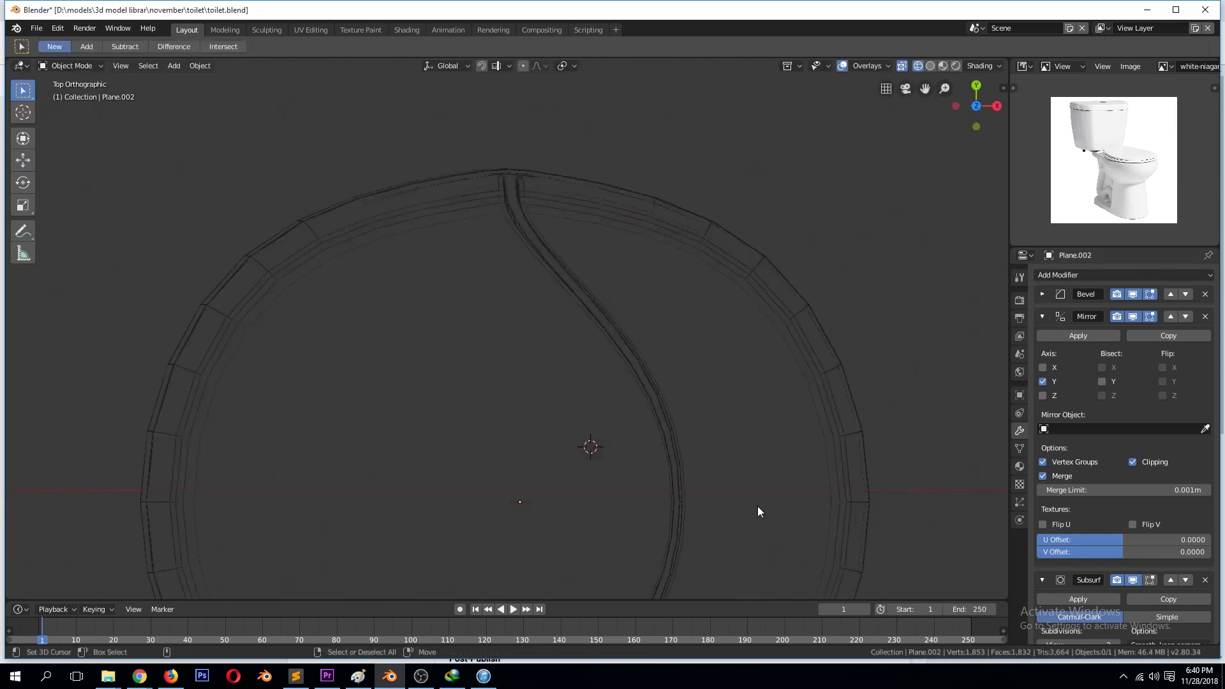
key("alt+z")
middle_click_drag(794, 455, 784, 385)
key("ctrl+s")
Check the flush button's mesh in Edit Mode, then return to Object Mode and save.
scroll(784, 384, "down", 5)
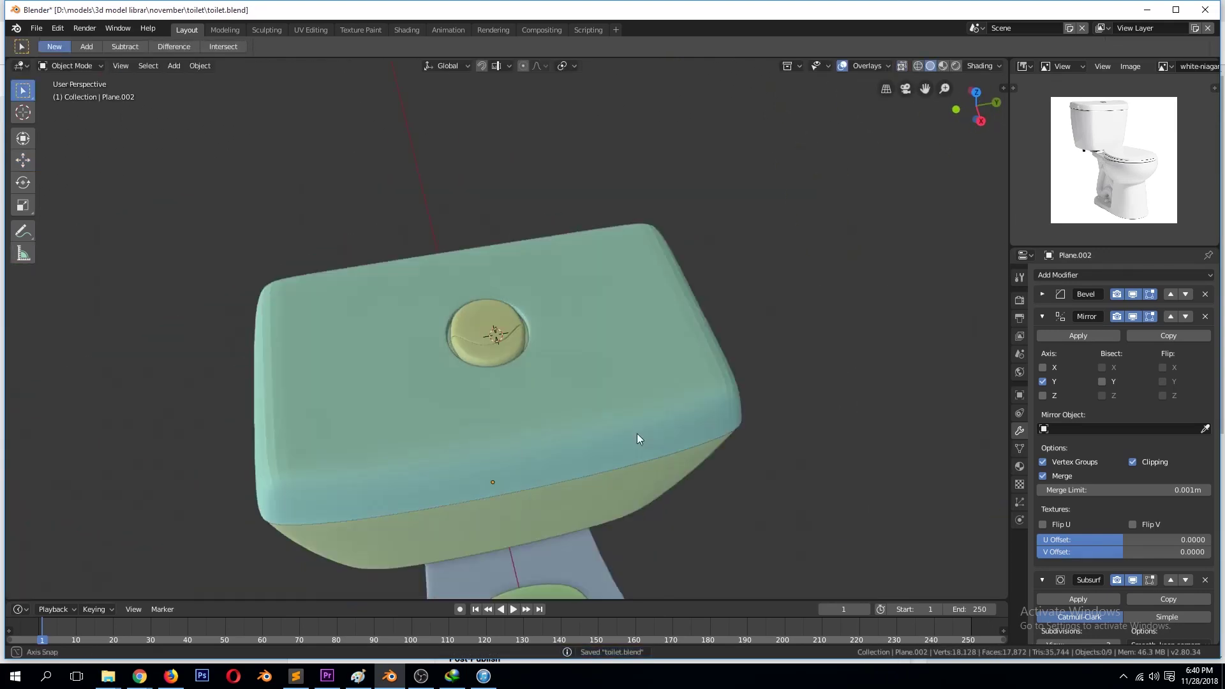
middle_click_drag(637, 437, 714, 393)
key("Tab")
scroll(713, 394, "up", 6)
middle_click_drag(560, 400, 481, 402)
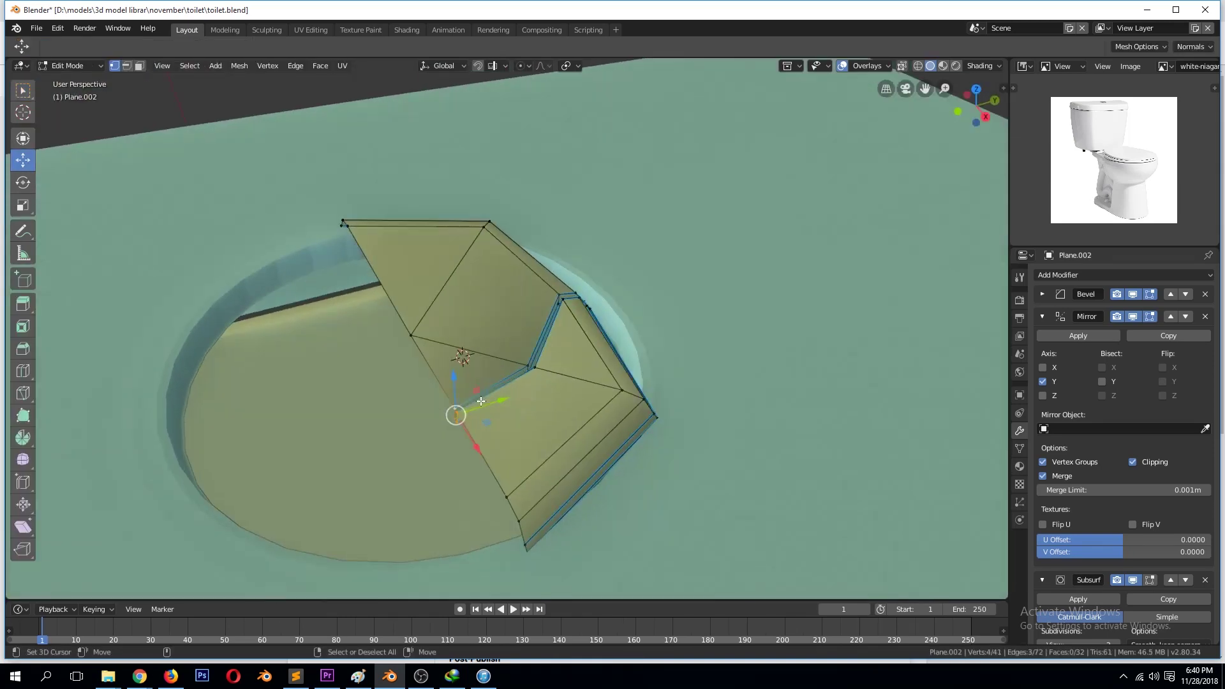
left_click(453, 391)
key("Tab")
key("Tab")
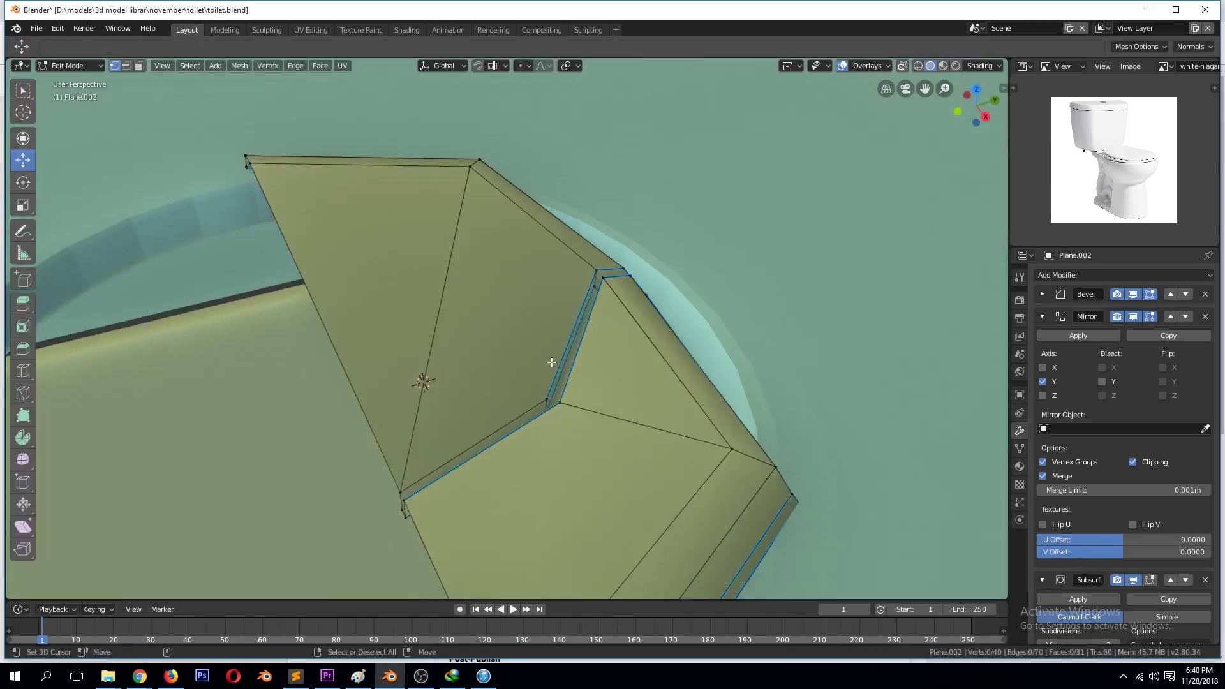
key("Tab")
middle_click_drag(538, 325, 589, 313)
scroll(589, 313, "down", 5)
key("ctrl+s")
Apply Shade Smooth to the tank body from the Object menu.
left_click(610, 362)
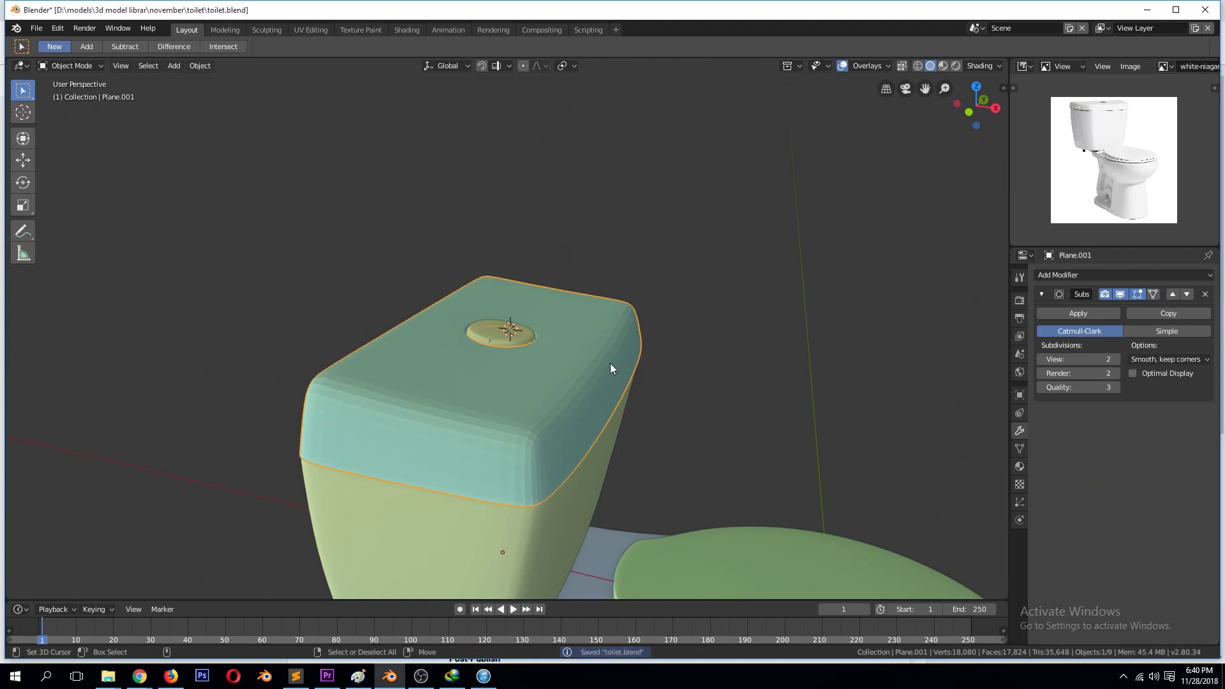
left_click(200, 66)
left_click(250, 320)
middle_click_drag(256, 322, 427, 377)
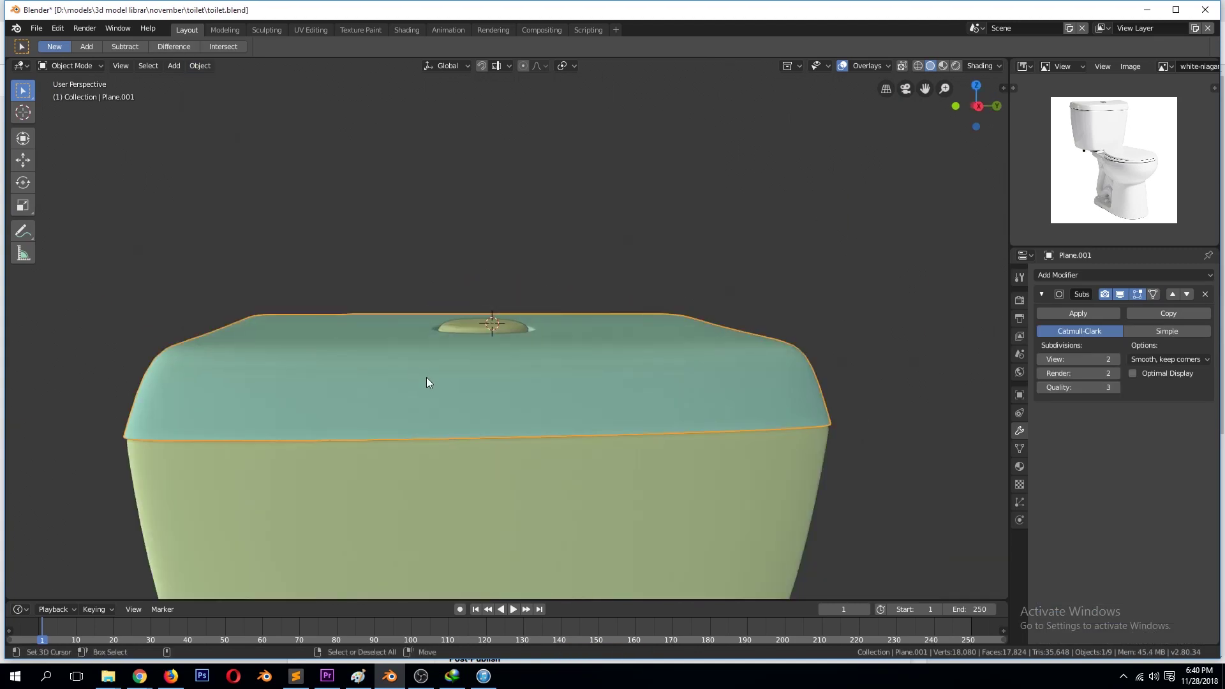
Try extruding the tank's top edge loop, cancel it, and save the file.
key("Tab")
key("e")
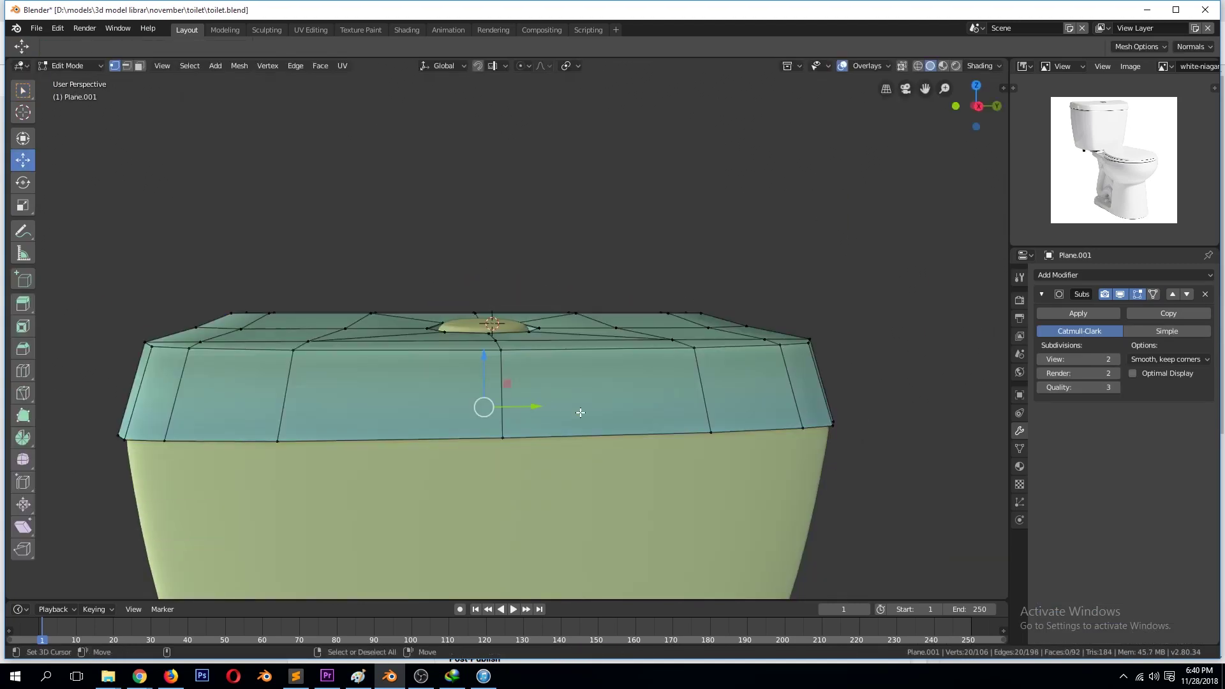
key("Escape")
key("Tab")
mouse_move(552, 446)
middle_mouse_down()
mouse_move(681, 483)
mouse_move(729, 224)
mouse_move(612, 407)
middle_mouse_up()
key("ctrl+s")
scroll(681, 484, "down", 3)
Delete the reference image empty and frame the tank in right side view.
left_click(600, 391)
key("Delete")
left_click(544, 358)
key("KP_3")
key("KP_Decimal")
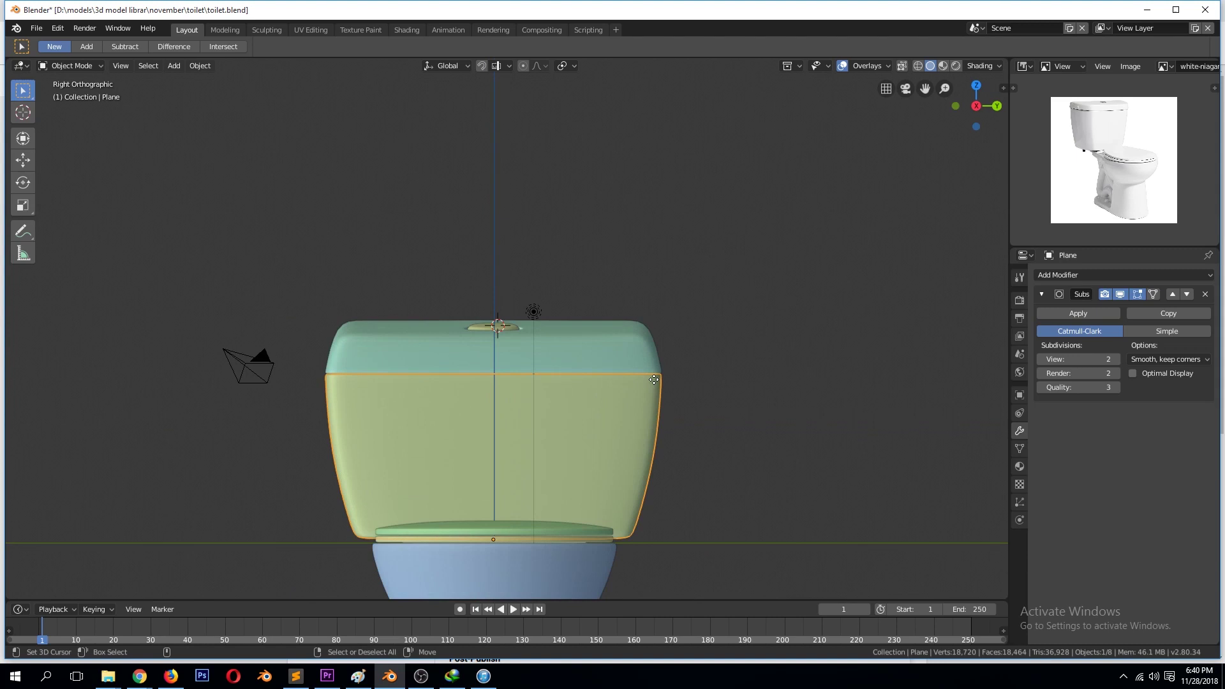
Raise the tank lid's top vertices, working in wireframe side view.
left_click(651, 364)
key("Tab")
key("z")
left_click(534, 358)
left_click_drag(295, 254, 739, 405)
key("g")
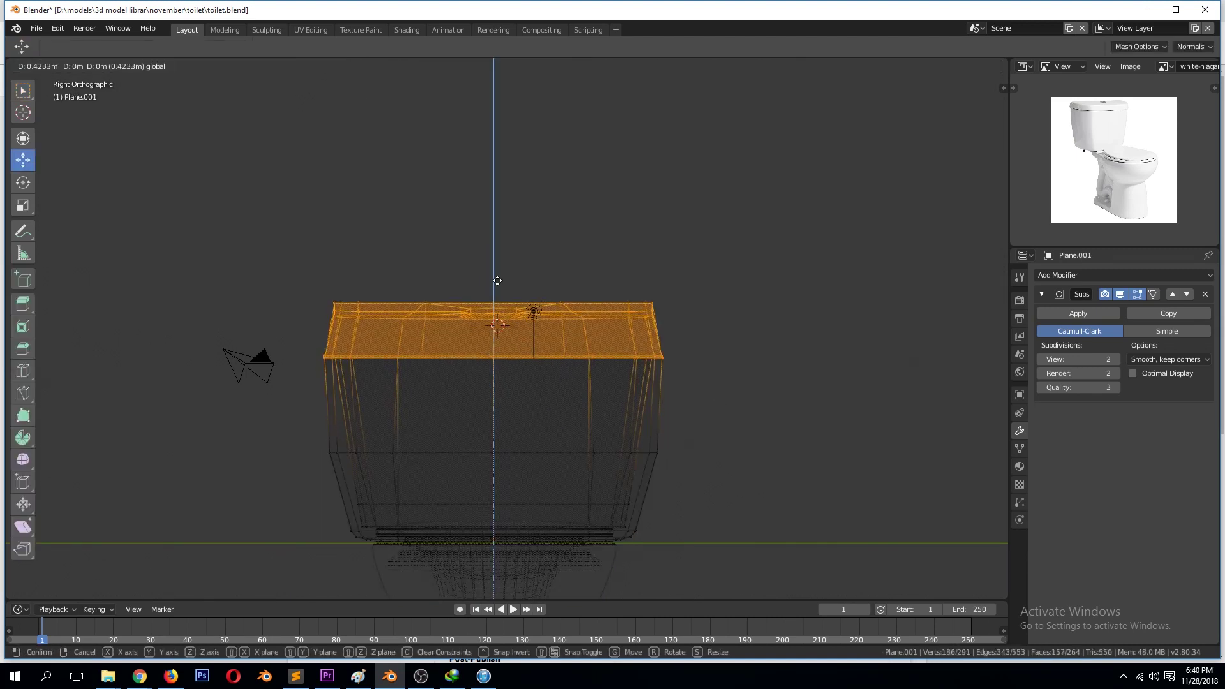
left_click(497, 281)
key("Tab")
key("z")
middle_click_drag(531, 327, 587, 397)
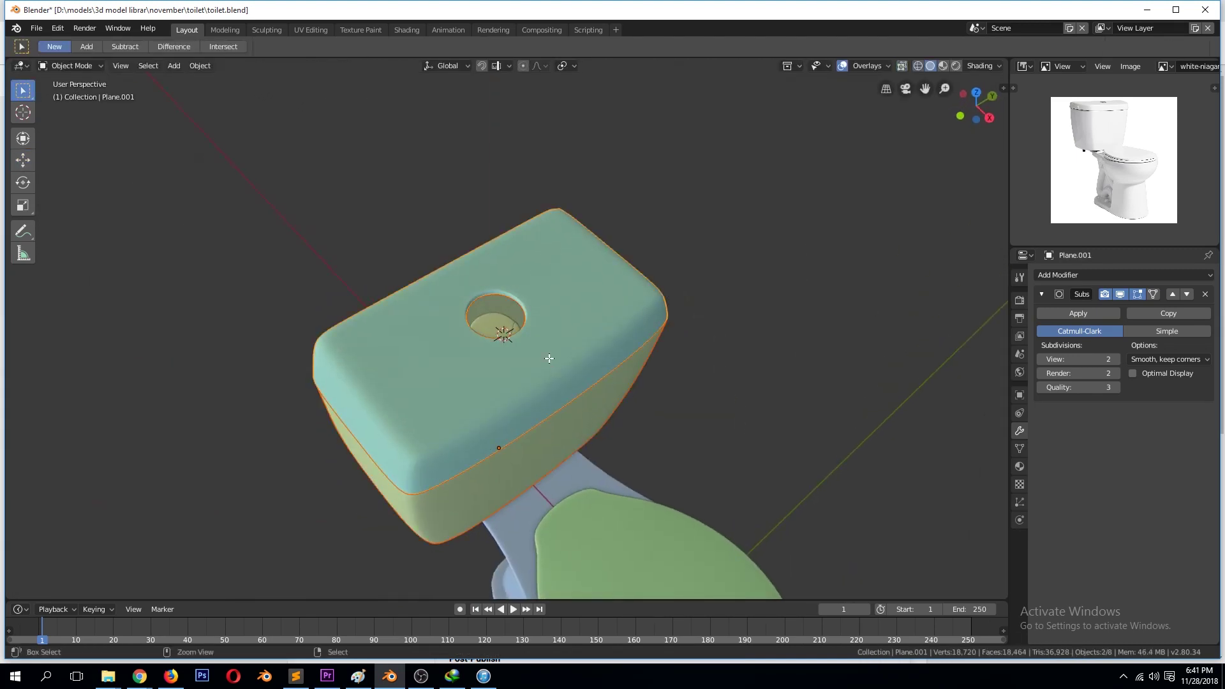
Select the tank body in wireframe right side view.
key("Tab")
key("KP_3")
scroll(533, 350, "up", 2)
key("Tab")
key("z")
left_click(464, 346)
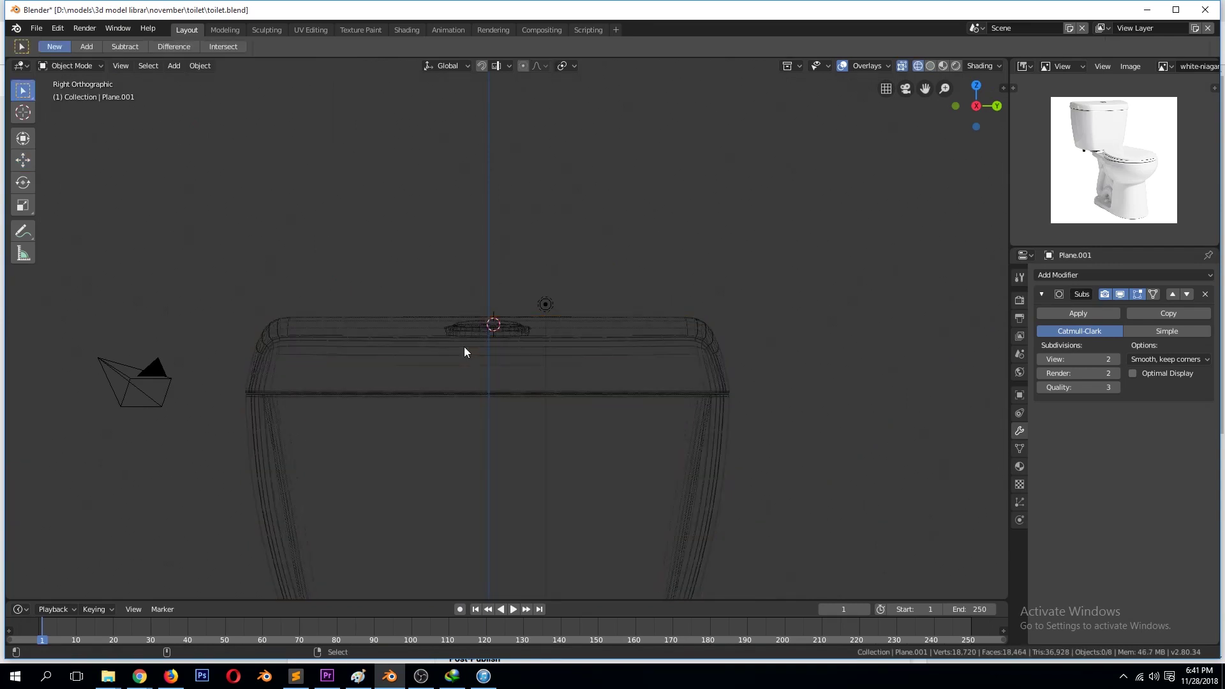
left_click_drag(304, 316, 442, 454)
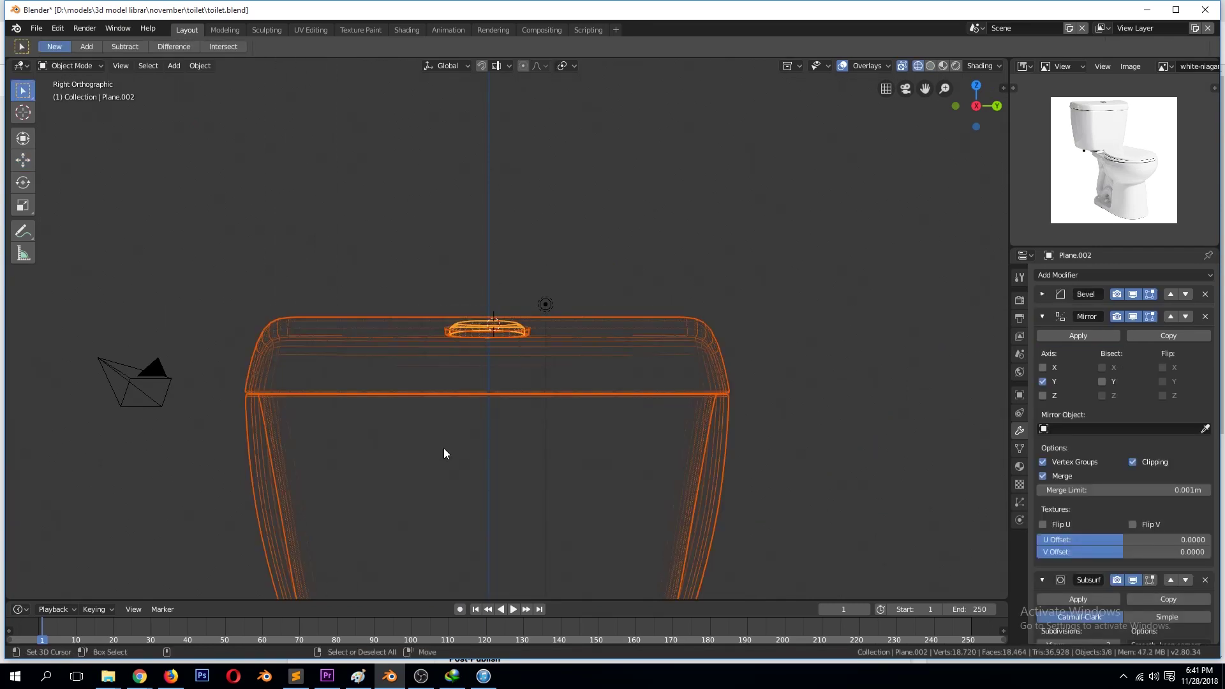
Box-select the tank's top vertices and raise them 0.936 m along Z.
key("Tab")
scroll(443, 453, "down", 1)
key("alt+a")
key("b")
left_click_drag(271, 270, 777, 402)
key("g")
left_click(491, 383)
Move a lower tank edge loop, return to solid shading, and save.
left_click(491, 451, "alt")
key("g")
left_click(503, 373)
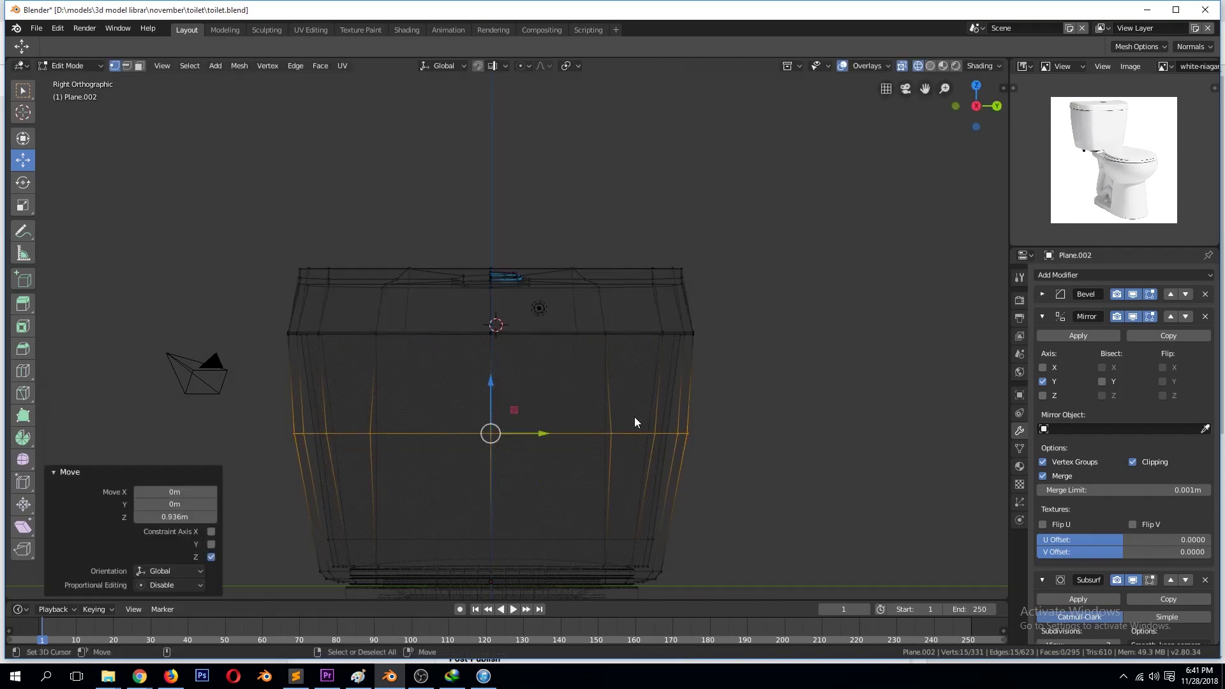
key("Tab")
key("shift+z")
middle_click_drag(496, 373, 628, 412)
key("ctrl+s")
Scale the seat, tank and flush button down to 0.377 and reposition them in front view.
scroll(627, 417, "down", 5)
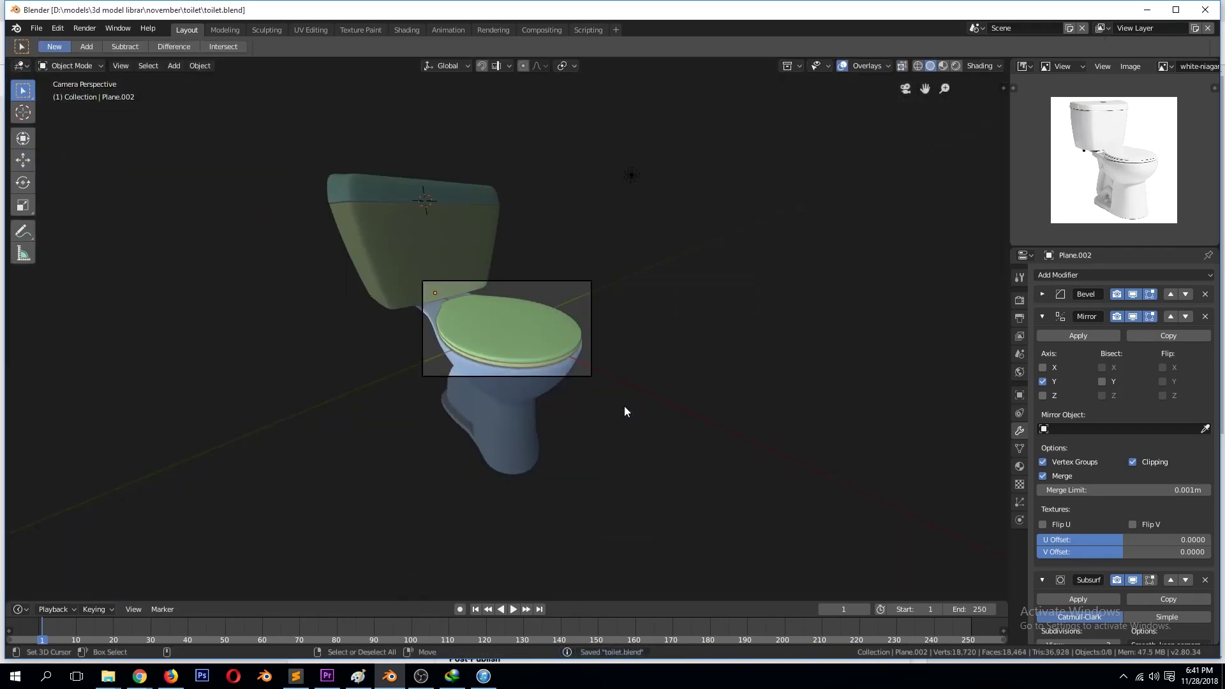
scroll(650, 387, "up", 3)
left_click(541, 351)
left_click(362, 233, "shift")
left_click(346, 89, "shift")
key("s")
left_click(536, 336)
key("KP_1")
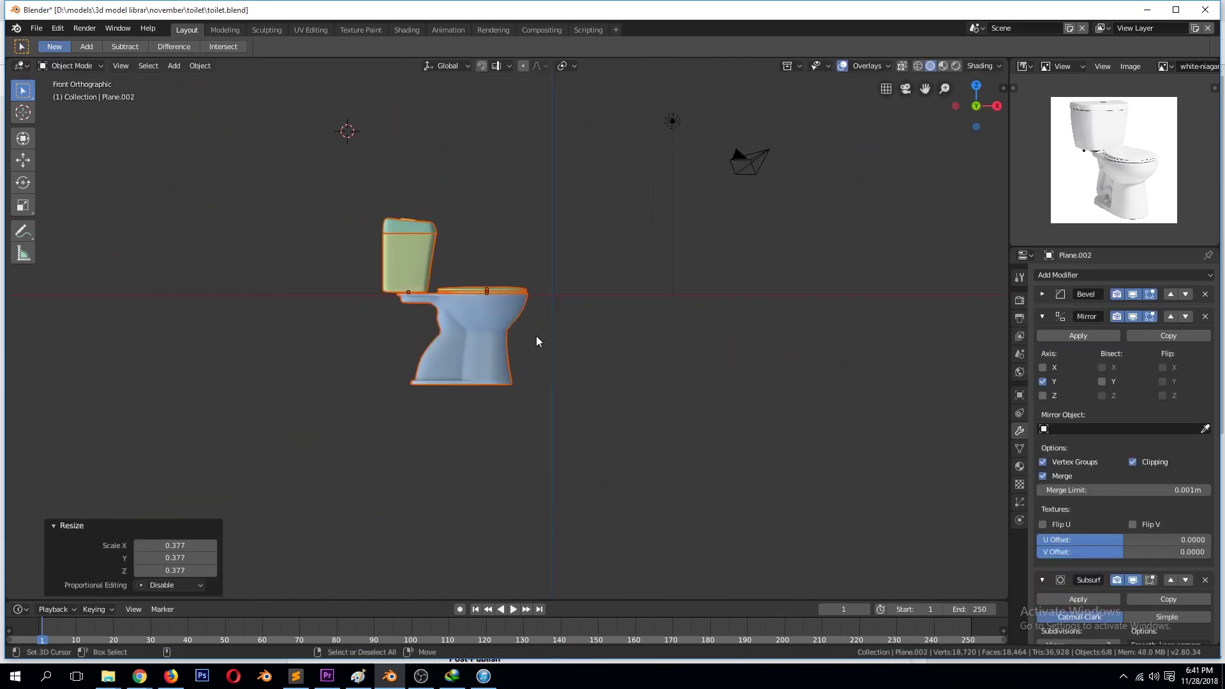
key("g")
left_click(592, 287)
key("ctrl+s")
Frame and review the resized toilet, then save it as toilet1.blend.
left_click(564, 256)
key("KP_Decimal")
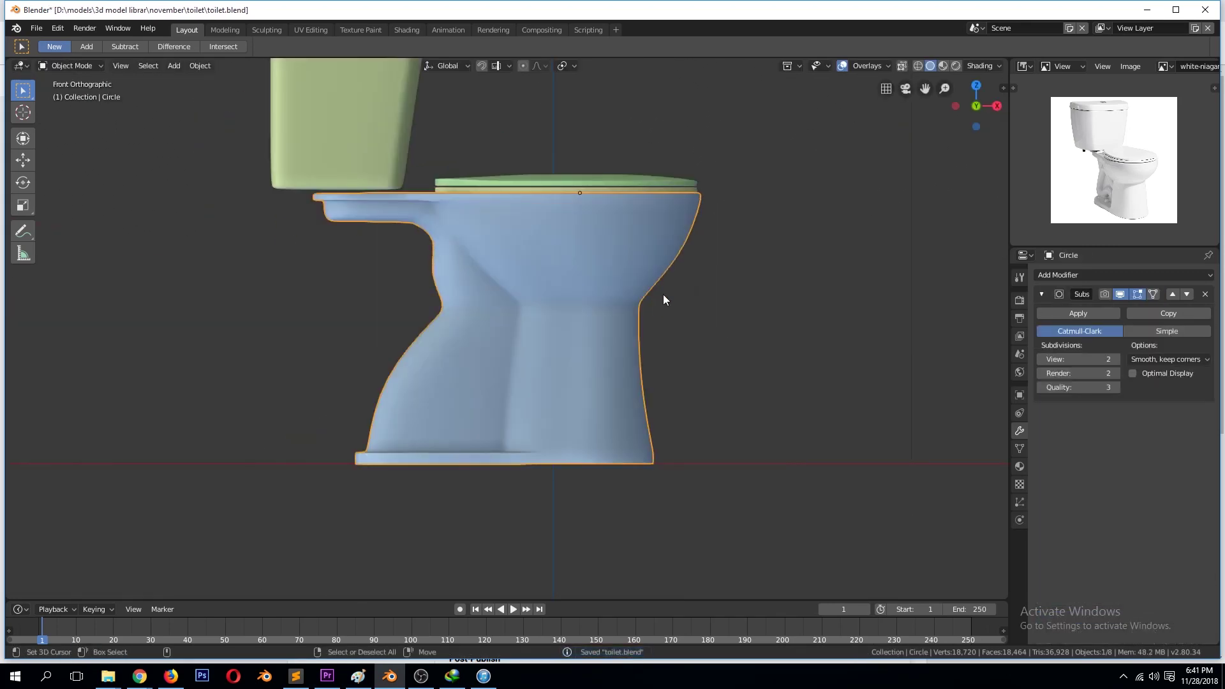
middle_click_drag(664, 293, 888, 136)
left_click_drag(930, 87, 918, 204)
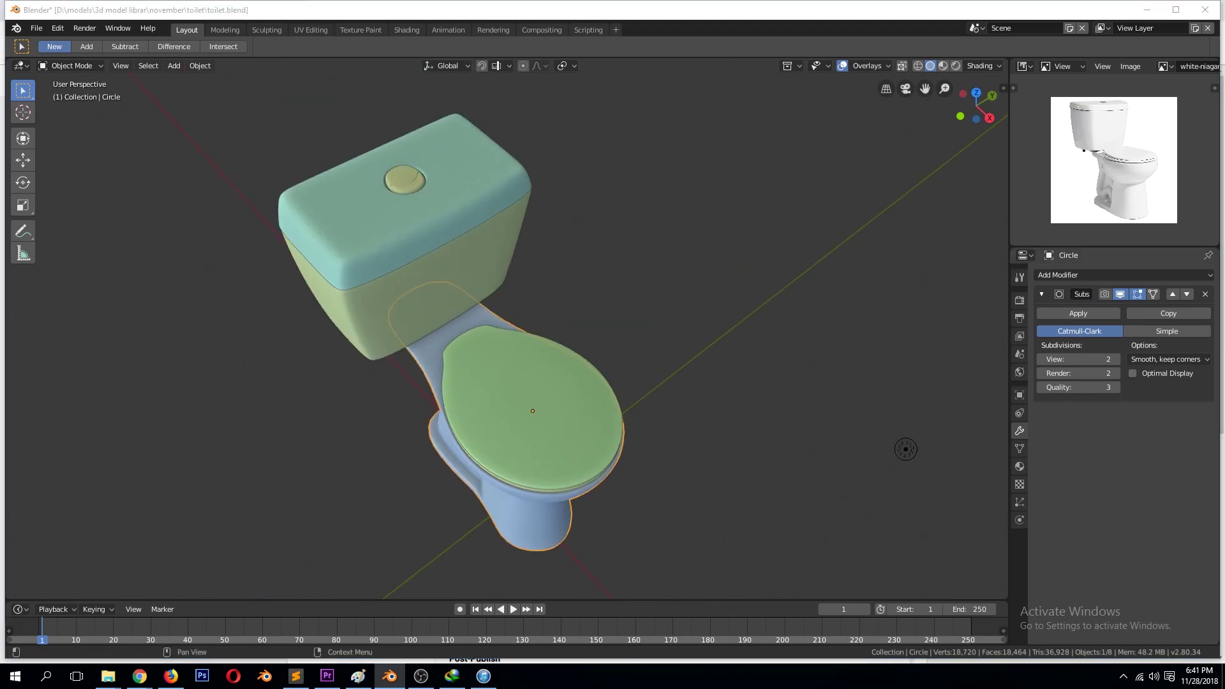
left_click(747, 335)
mouse_move(746, 335)
middle_mouse_down()
mouse_move(645, 357)
mouse_move(650, 396)
middle_mouse_up()
key("ctrl+s")
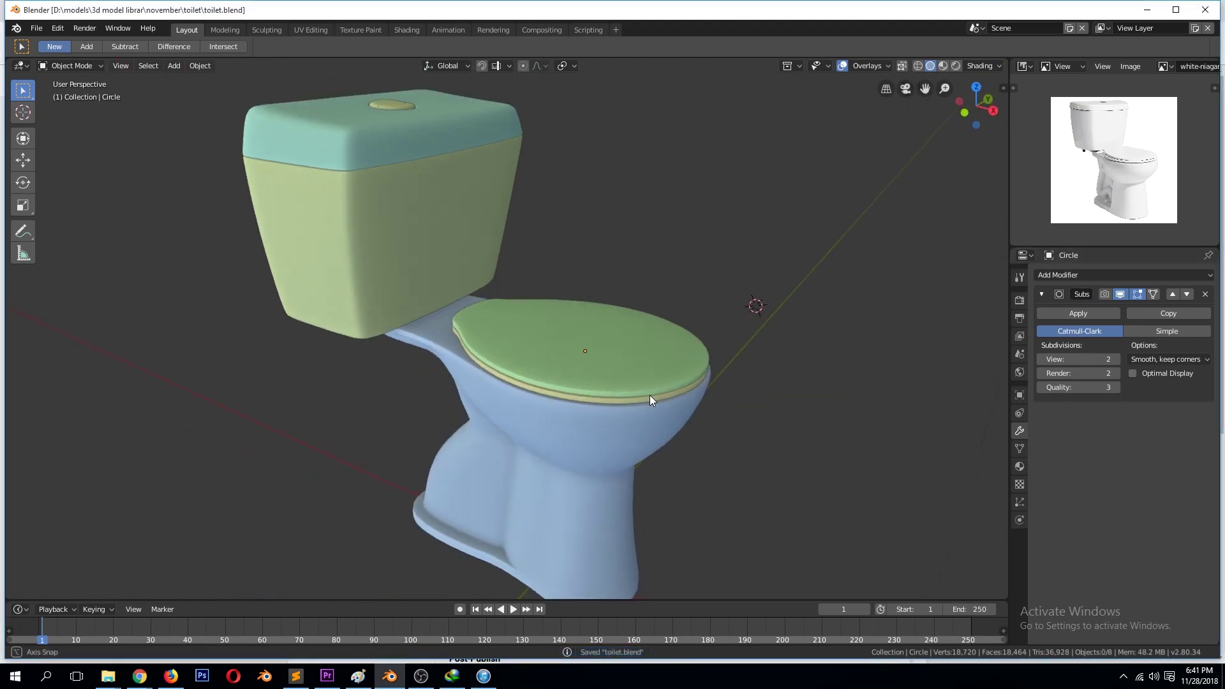
key("ctrl+shift+s")
left_click(1166, 82)
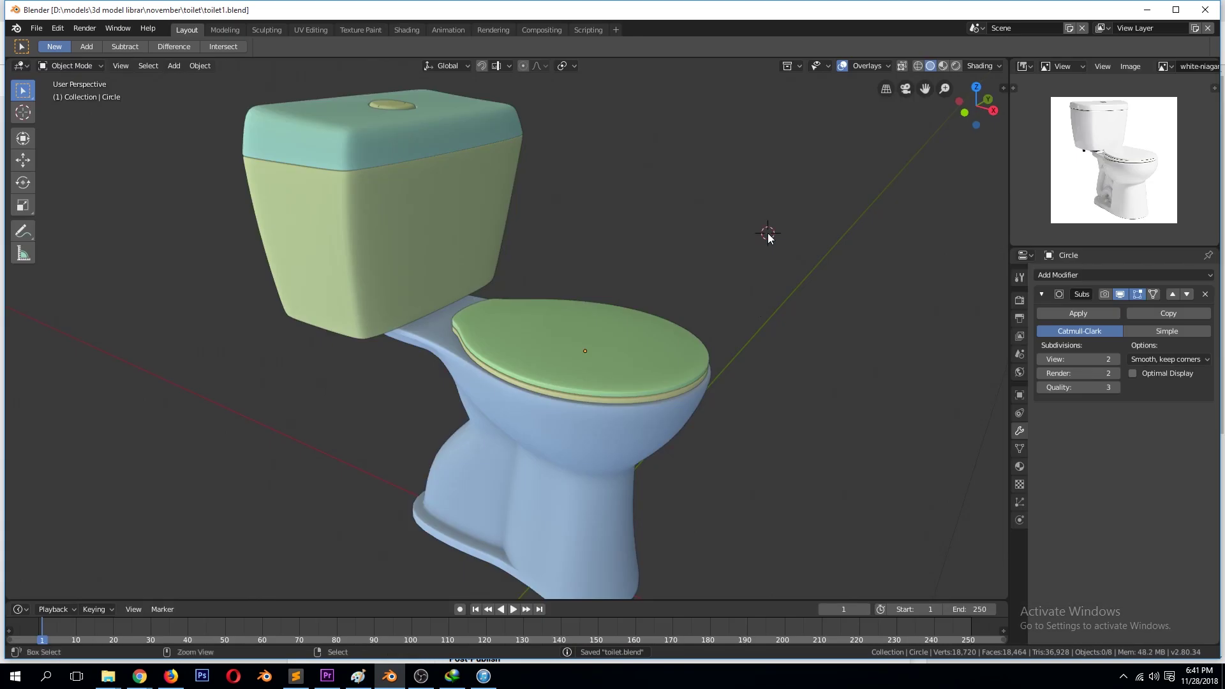
In the Shading workspace, give the toilet body a new material, Material.001.
left_click(402, 30)
left_click(603, 178)
scroll(726, 163, "up", 2)
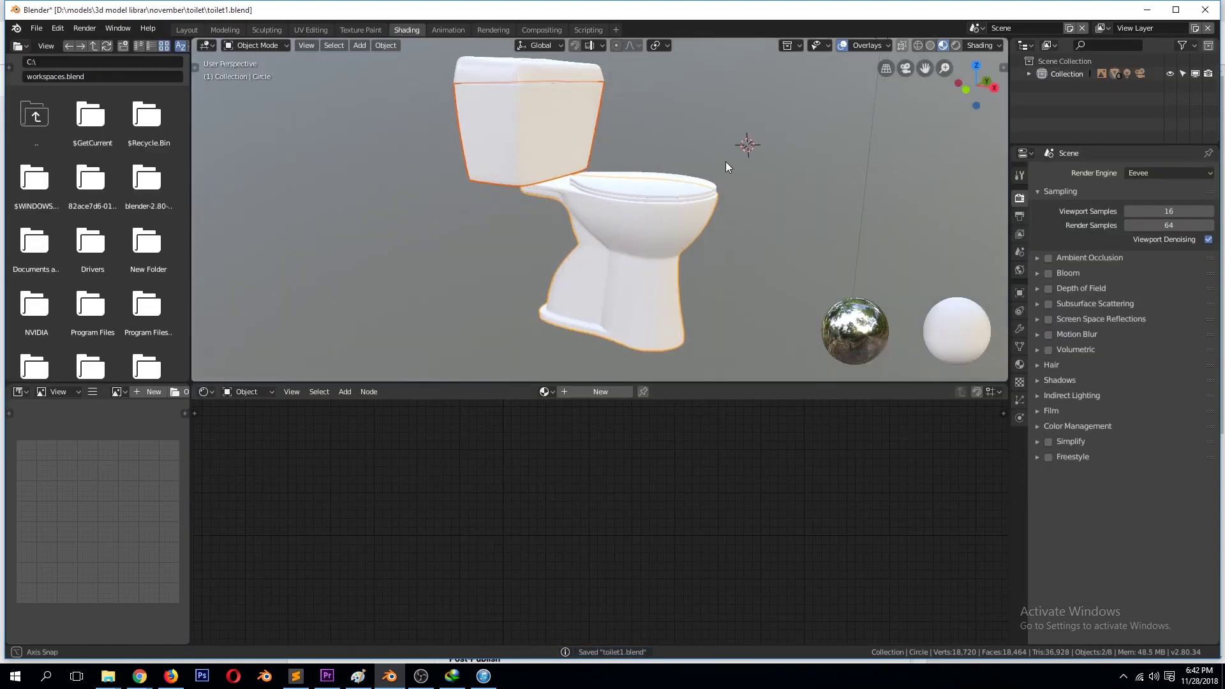
scroll(684, 223, "up", 2)
left_click(599, 392)
scroll(552, 497, "up", 2)
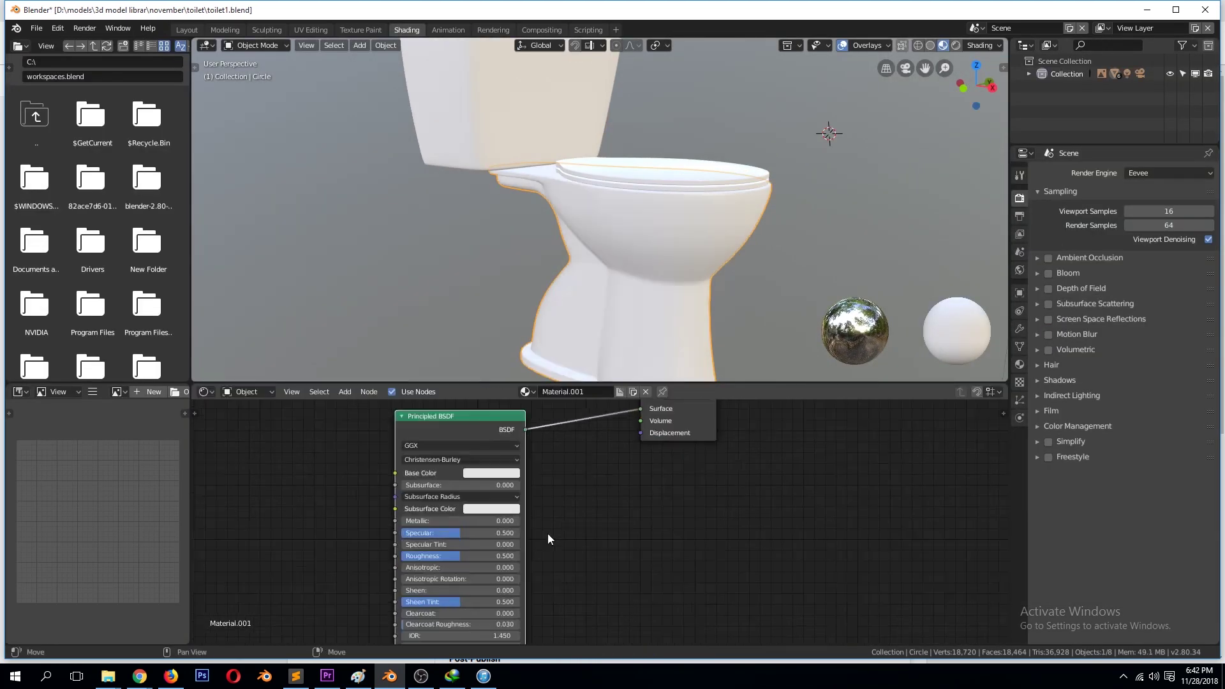
scroll(459, 532, "up", 2)
Extrude the body's base edge loop and shrink it inward.
mouse_move(675, 260)
middle_mouse_down()
mouse_move(657, 197)
mouse_move(769, 263)
middle_mouse_up()
key("Tab")
key("e")
key("s")
left_click(821, 246)
Try bevelling the base edges, then return to Object Mode to view the base.
key("ctrl+b")
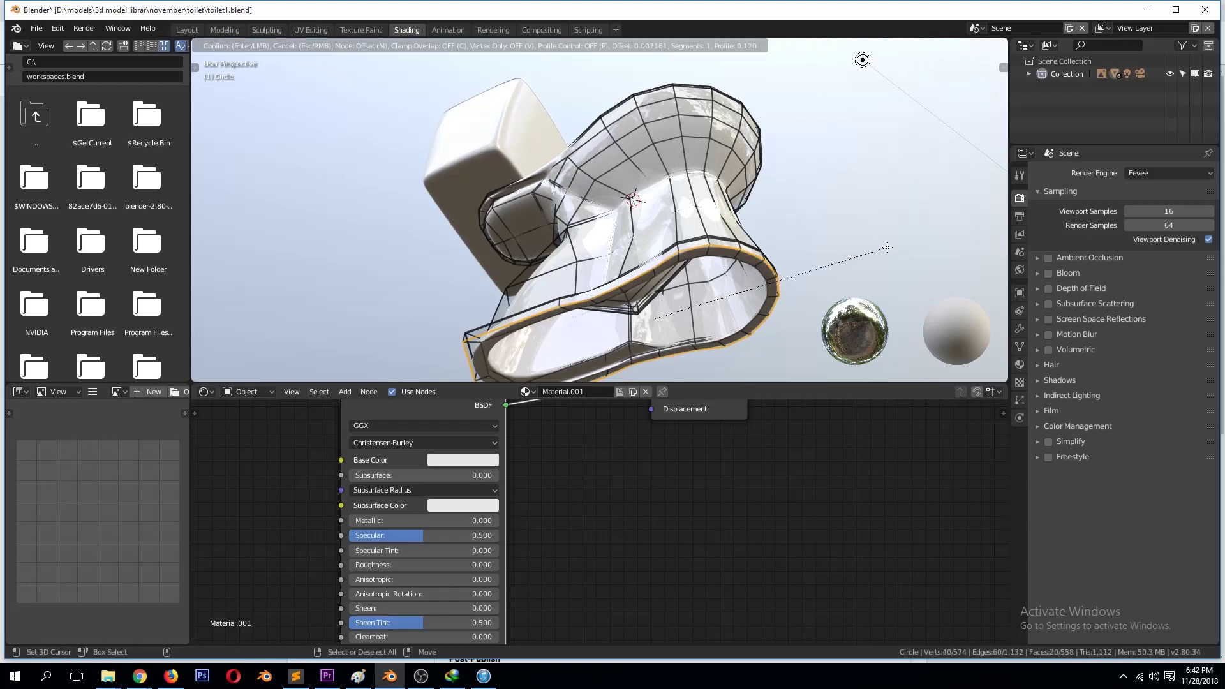
key("Escape")
middle_click_drag(887, 249, 761, 197)
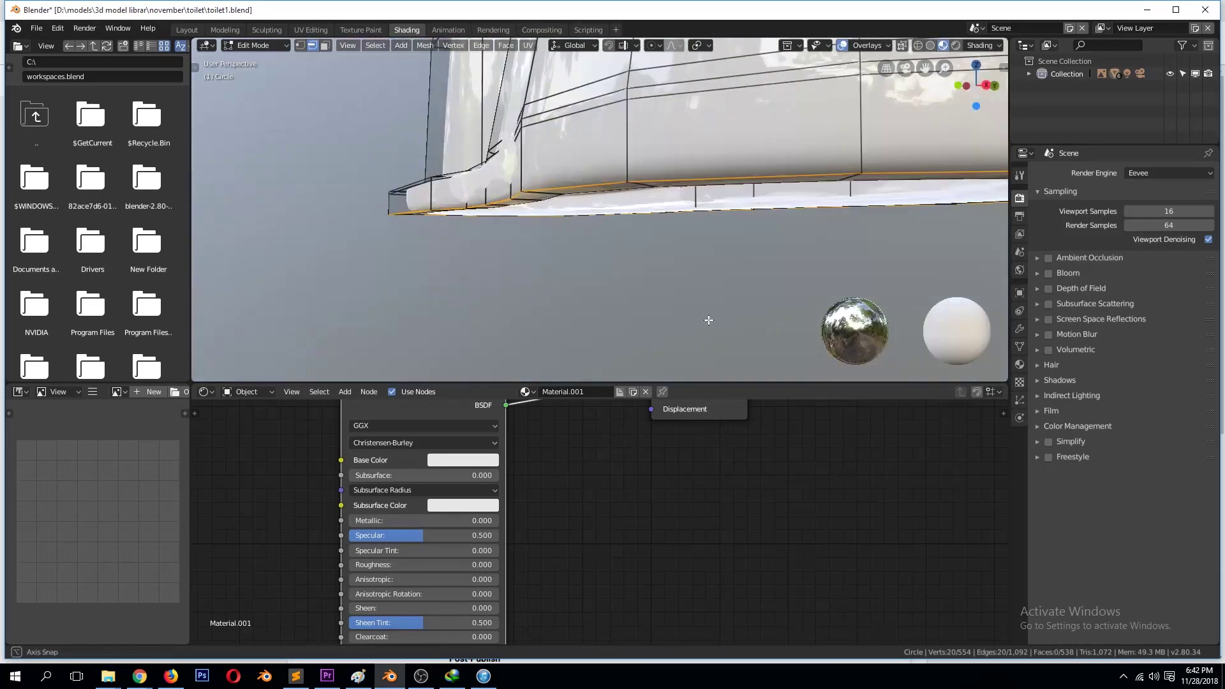
key("ctrl+b")
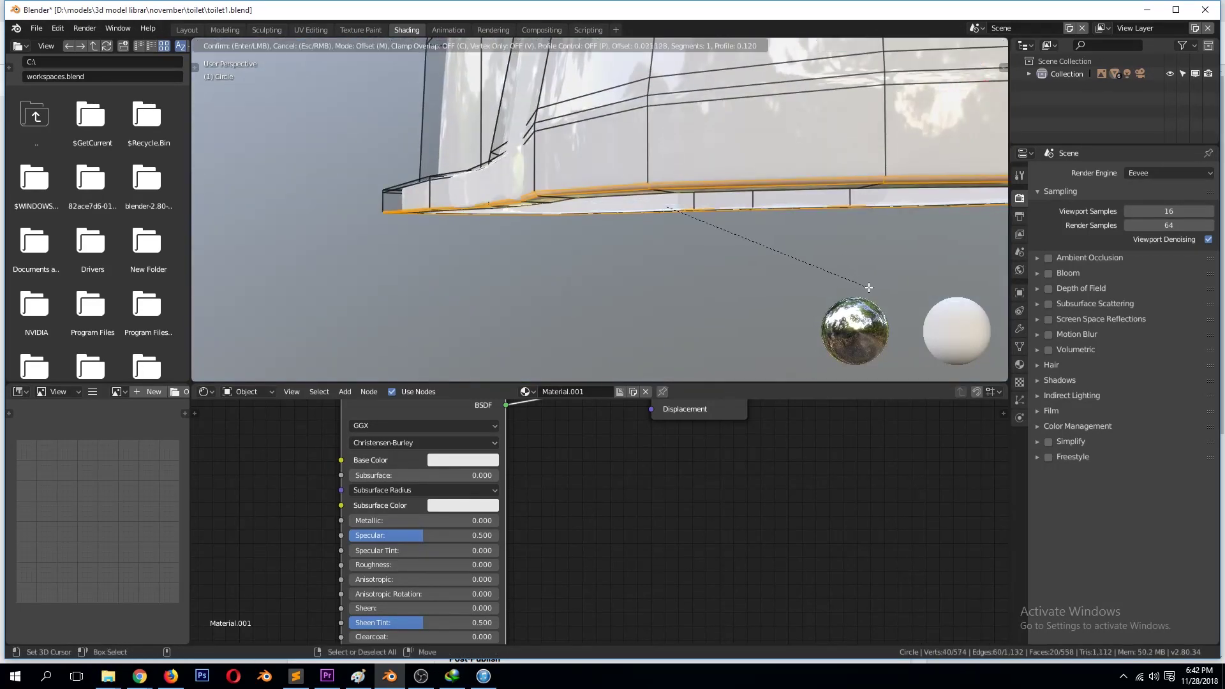
key("Escape")
key("Tab")
scroll(732, 236, "down", 3)
mouse_move(733, 235)
middle_mouse_down()
mouse_move(732, 264)
mouse_move(684, 181)
middle_mouse_up()
Assign Material.001 to the seat, tank and tank lid.
left_click(678, 142)
key("ctrl+s")
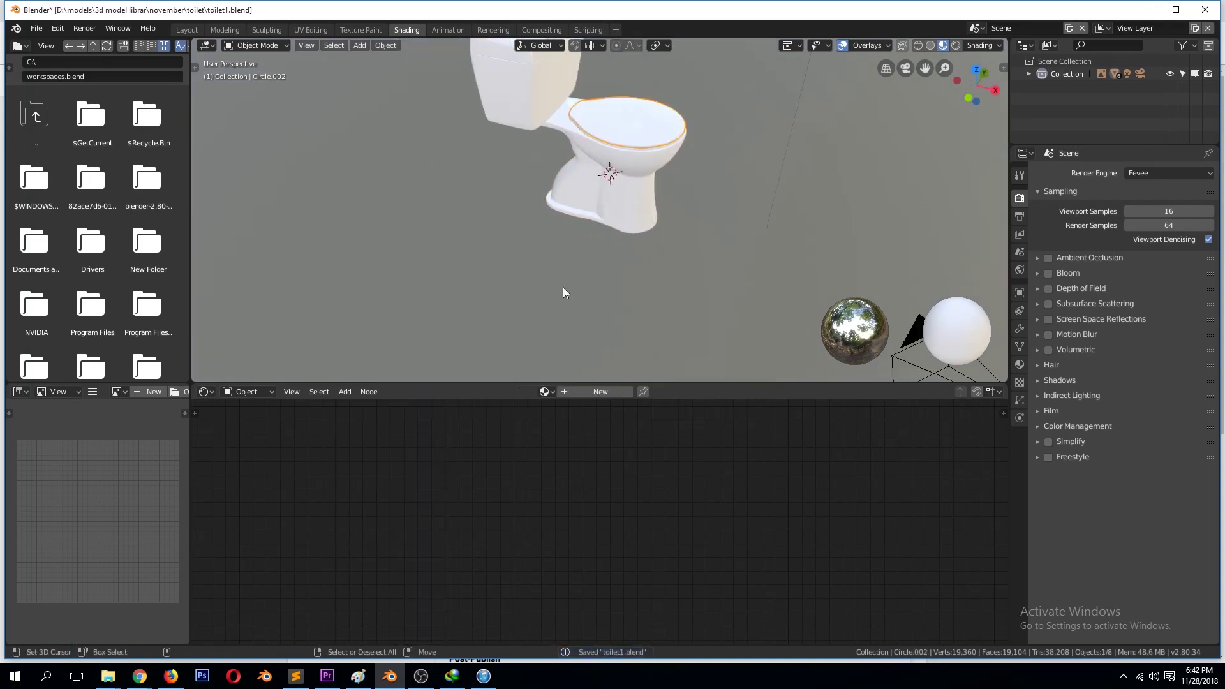
left_click(563, 421)
left_click(571, 112)
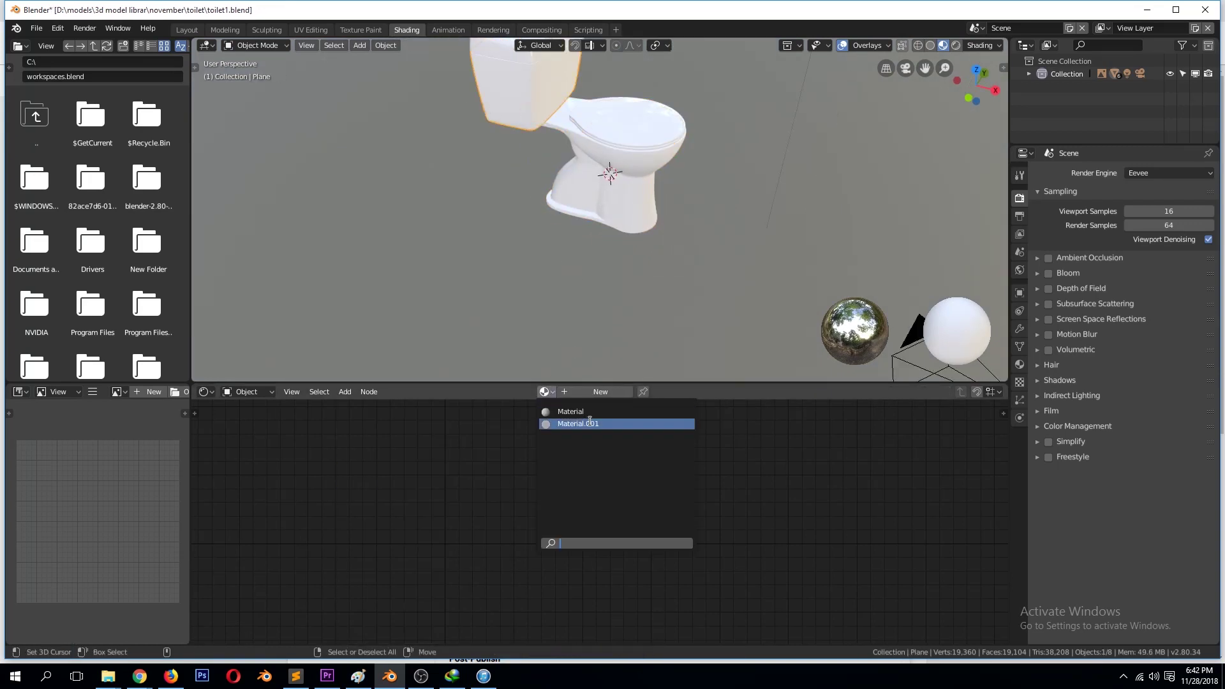
left_click(589, 424)
middle_click_drag(574, 268, 555, 109)
left_click(555, 104)
left_click(569, 424)
left_click(560, 82)
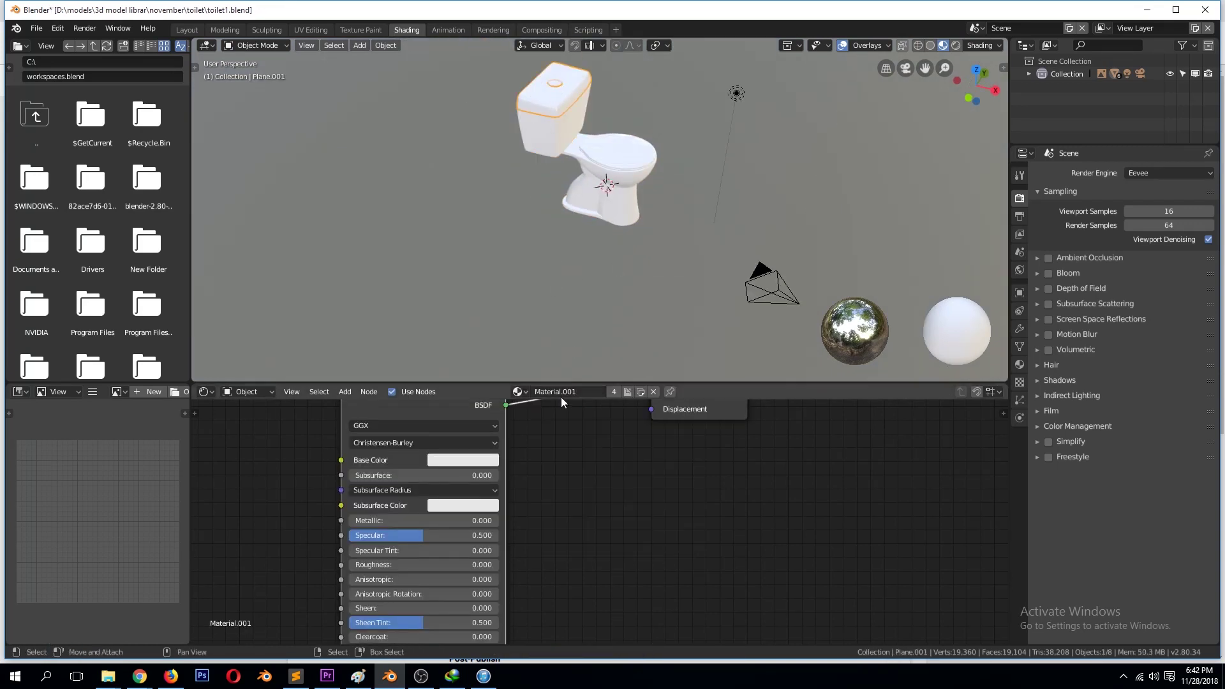
Select the flush button and show the toilet reference photo in an Image Editor area.
scroll(673, 212, "up", 4)
scroll(597, 180, "up", 4)
left_click(597, 181)
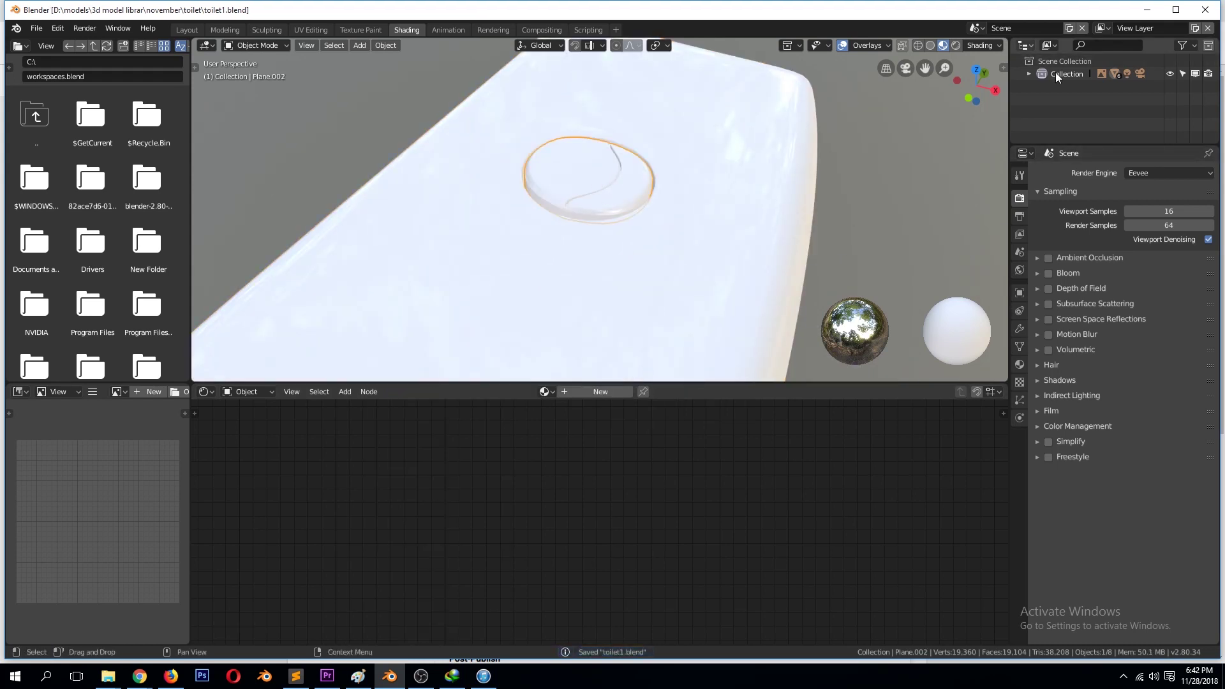
left_click(1024, 46)
left_click(733, 107)
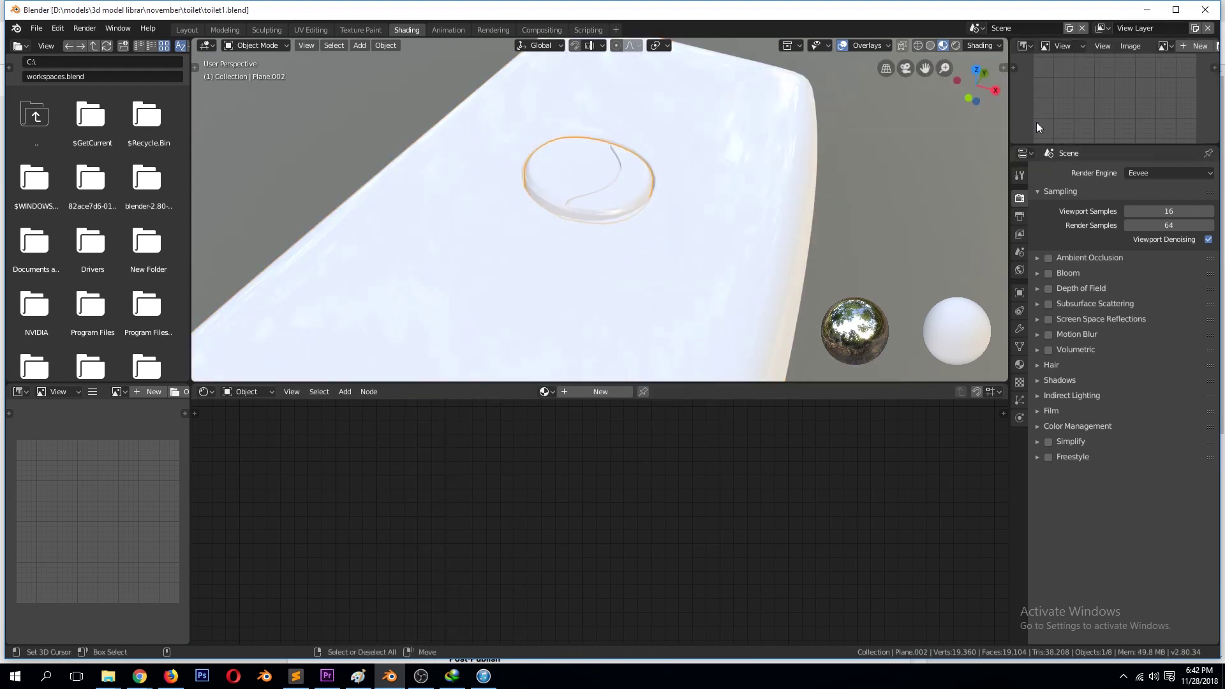
left_click_drag(1141, 145, 1141, 207)
left_click(1164, 45)
left_click(1085, 76)
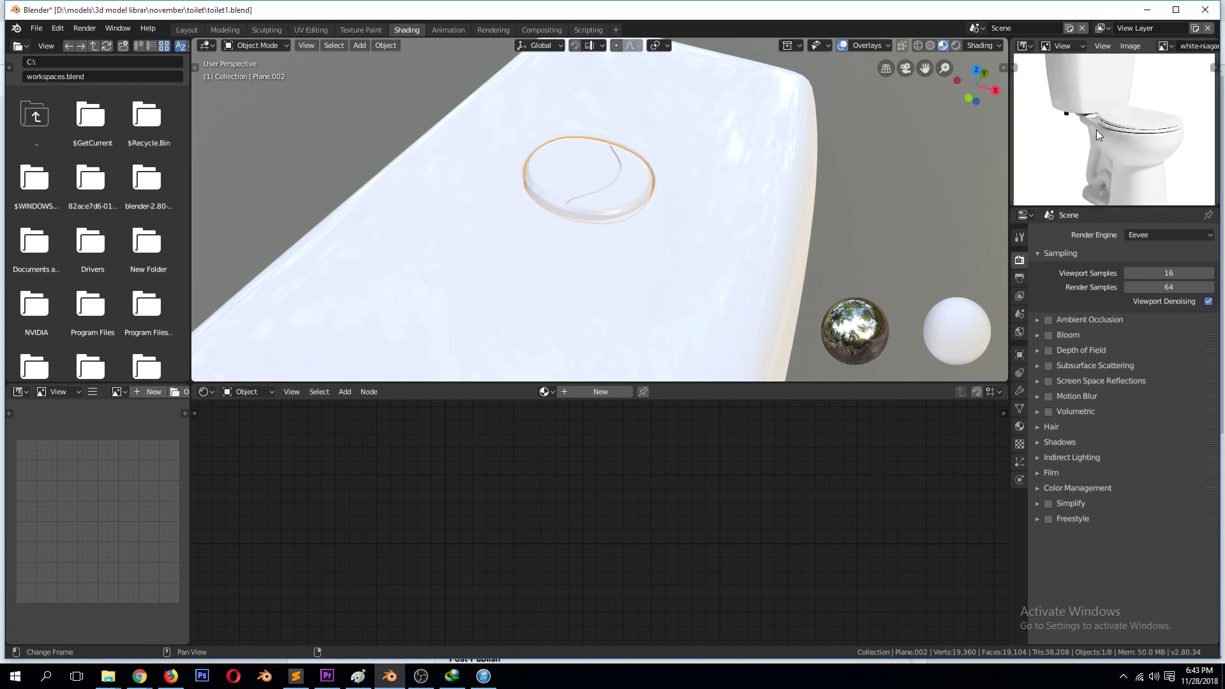
scroll(1085, 169, "down", 3)
Give the flush button its own new material, Material.002.
left_click(606, 392)
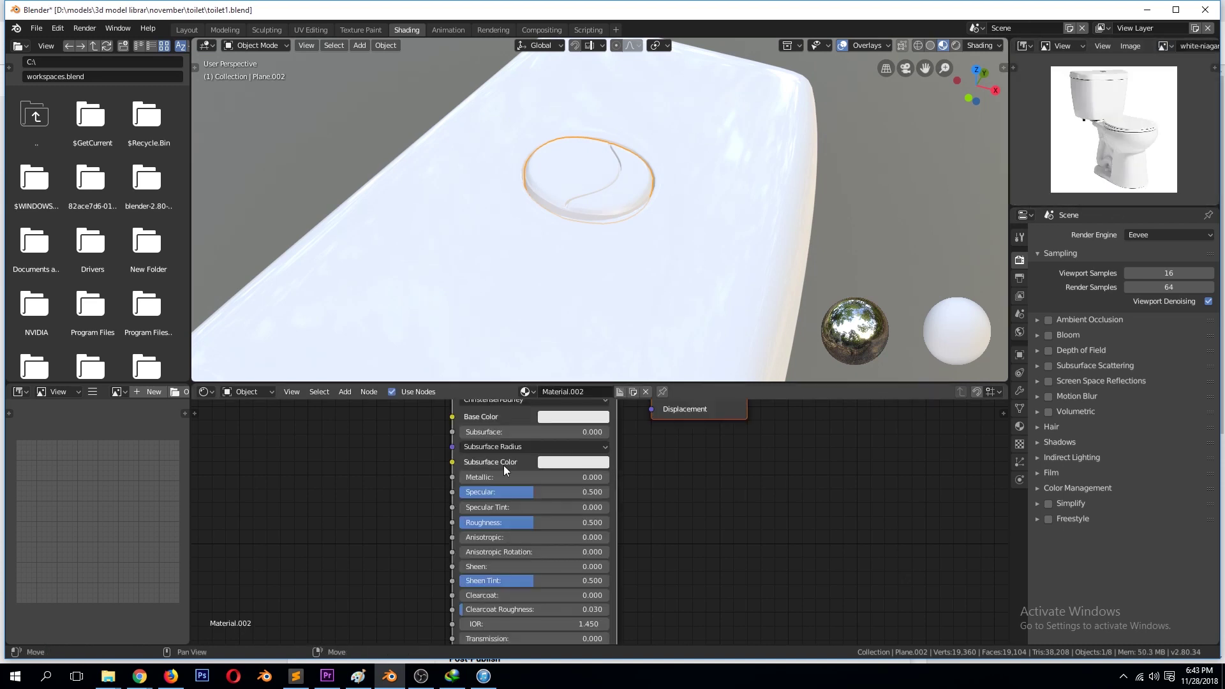
scroll(628, 230, "down", 5)
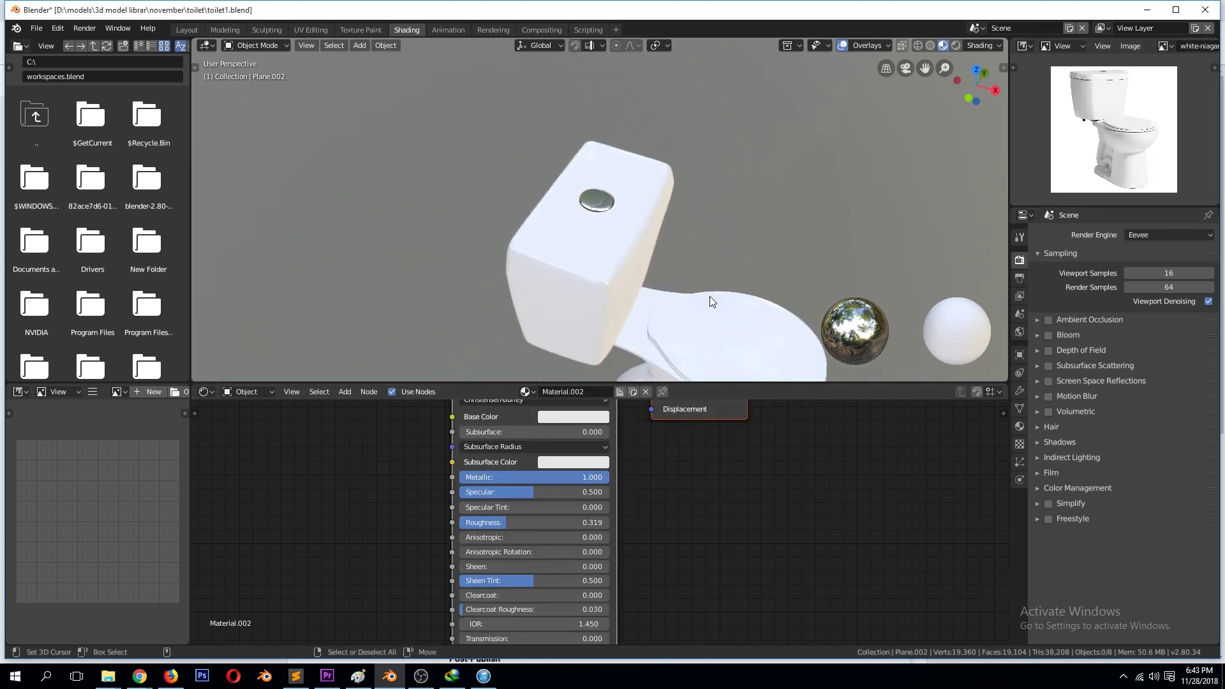
mouse_move(710, 296)
middle_mouse_down()
mouse_move(779, 123)
mouse_move(811, 131)
middle_mouse_up()
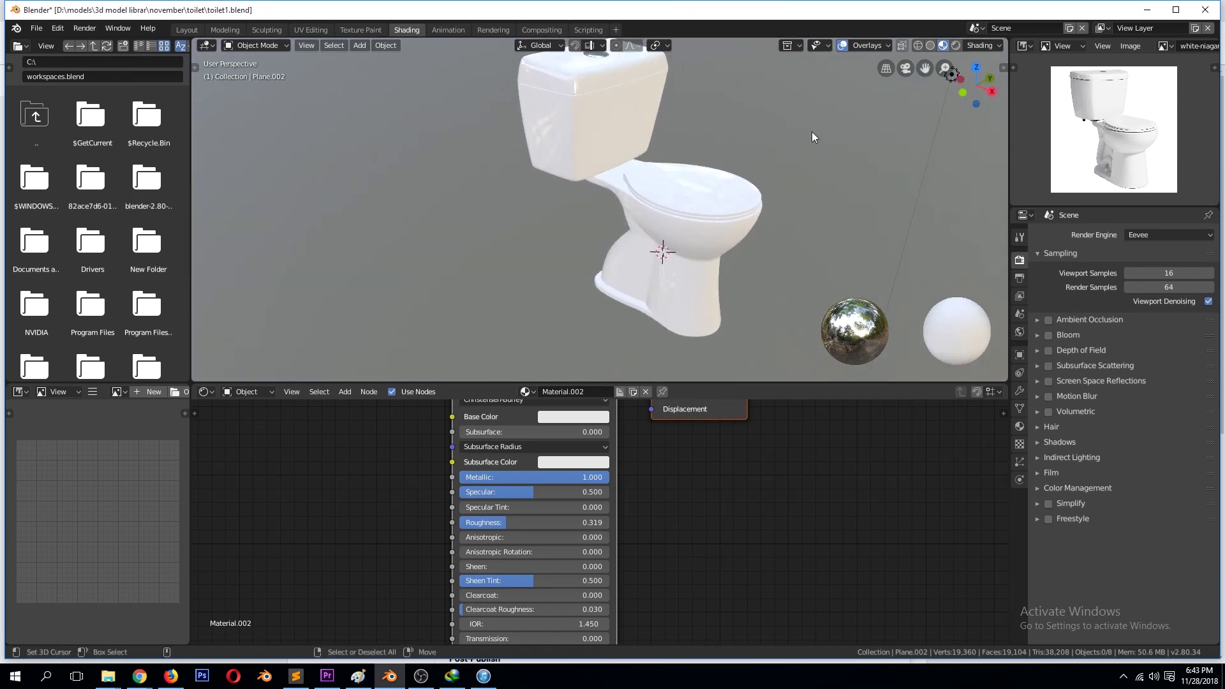
left_click_drag(924, 69, 754, 172)
Enable Ambient Occlusion in Render Properties, select the seat lid, and save.
left_click(1049, 320)
mouse_move(760, 246)
middle_mouse_down()
mouse_move(779, 235)
mouse_move(643, 321)
mouse_move(767, 245)
mouse_move(811, 193)
mouse_move(779, 132)
mouse_move(744, 226)
middle_mouse_up()
left_click(642, 319)
left_click(755, 200)
key("Tab")
key("ctrl+s")
scroll(416, 610, "down", 1)
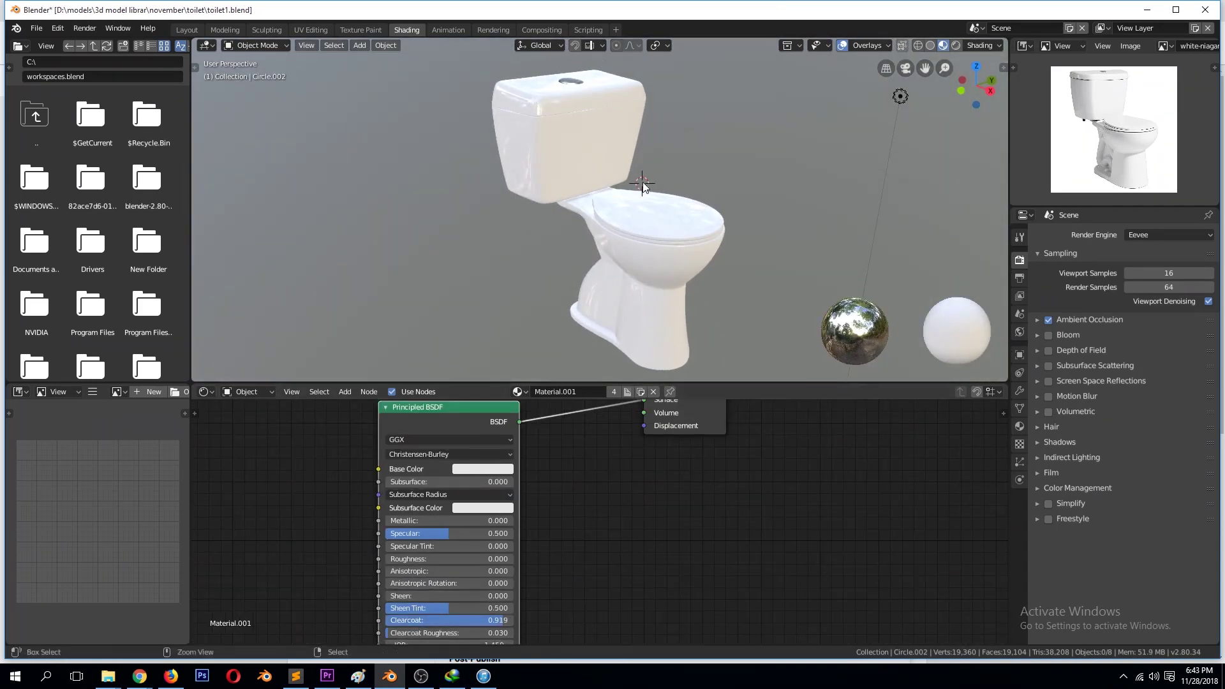
key("ctrl+s")
mouse_move(643, 185)
middle_mouse_down()
mouse_move(705, 113)
mouse_move(709, 193)
middle_mouse_up()
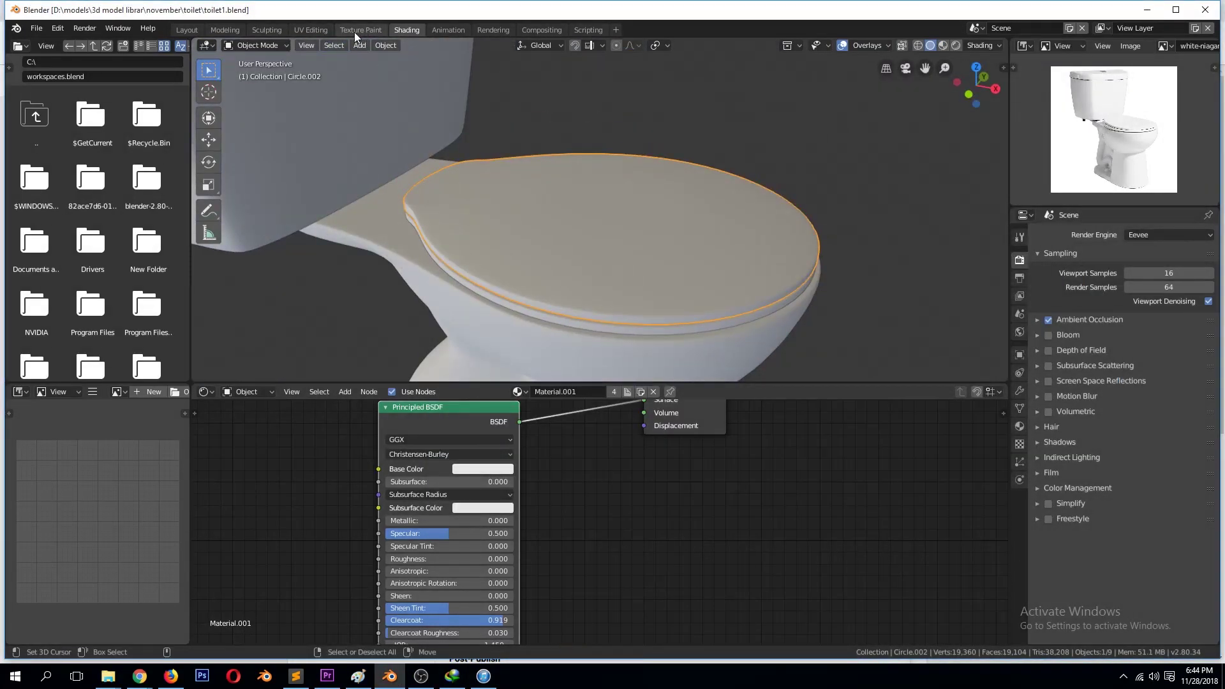
Set the seat lid's origin to its geometry centre.
left_click(386, 45)
left_click(504, 85)
scroll(568, 205, "down", 3)
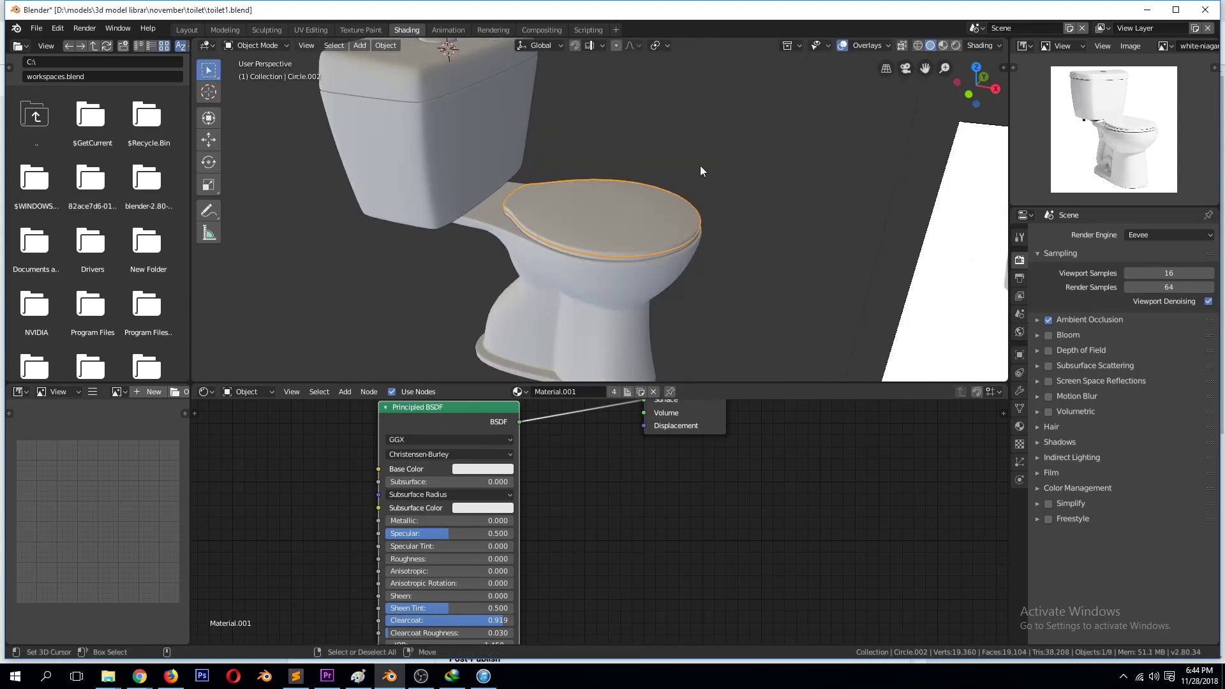
Reposition the seat lid and rotate it upward in front view so it stands open.
key("Tab")
left_click_drag(662, 243, 740, 255)
key("Tab")
key("r")
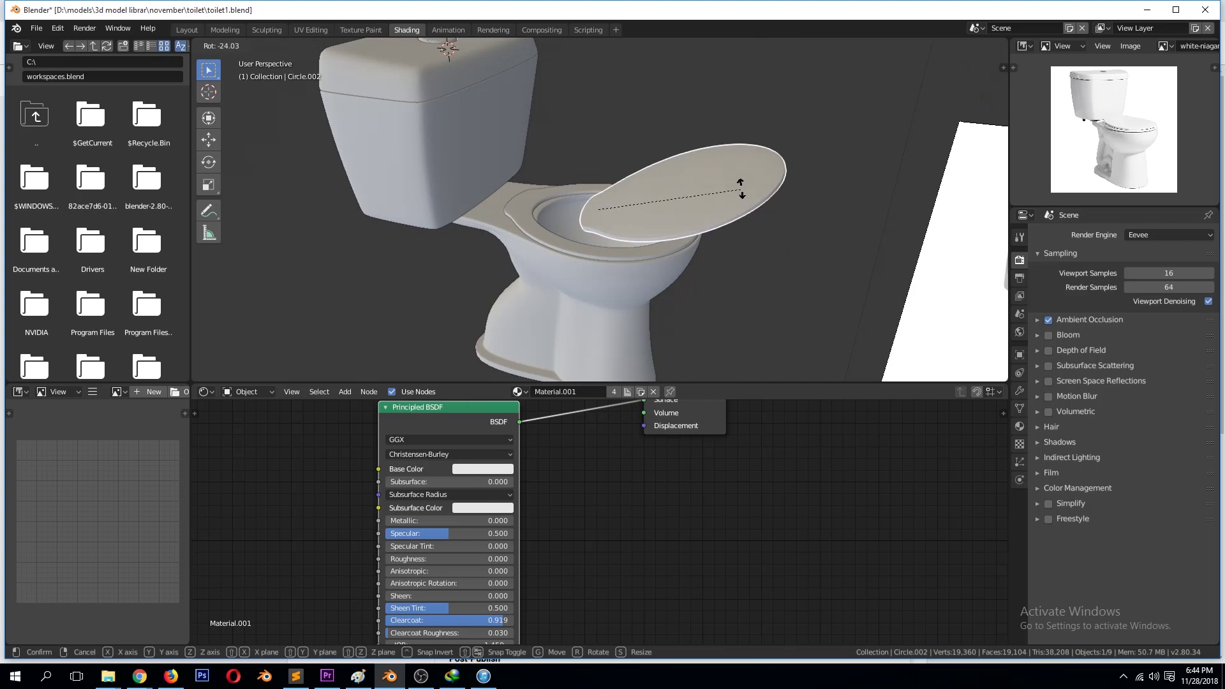
key("Escape")
key("KP_1")
key("r")
left_click(652, 149)
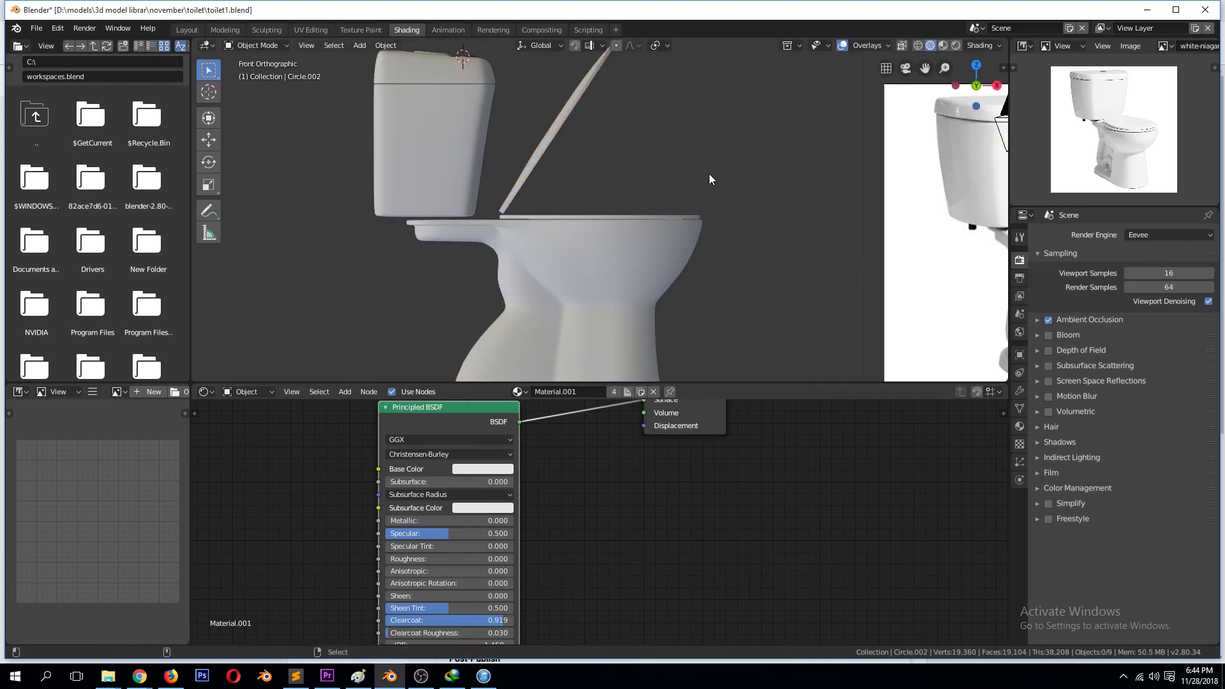
middle_click_drag(709, 173, 668, 189)
Delete the reference-image empty and save toilet1.blend.
key("ctrl+s")
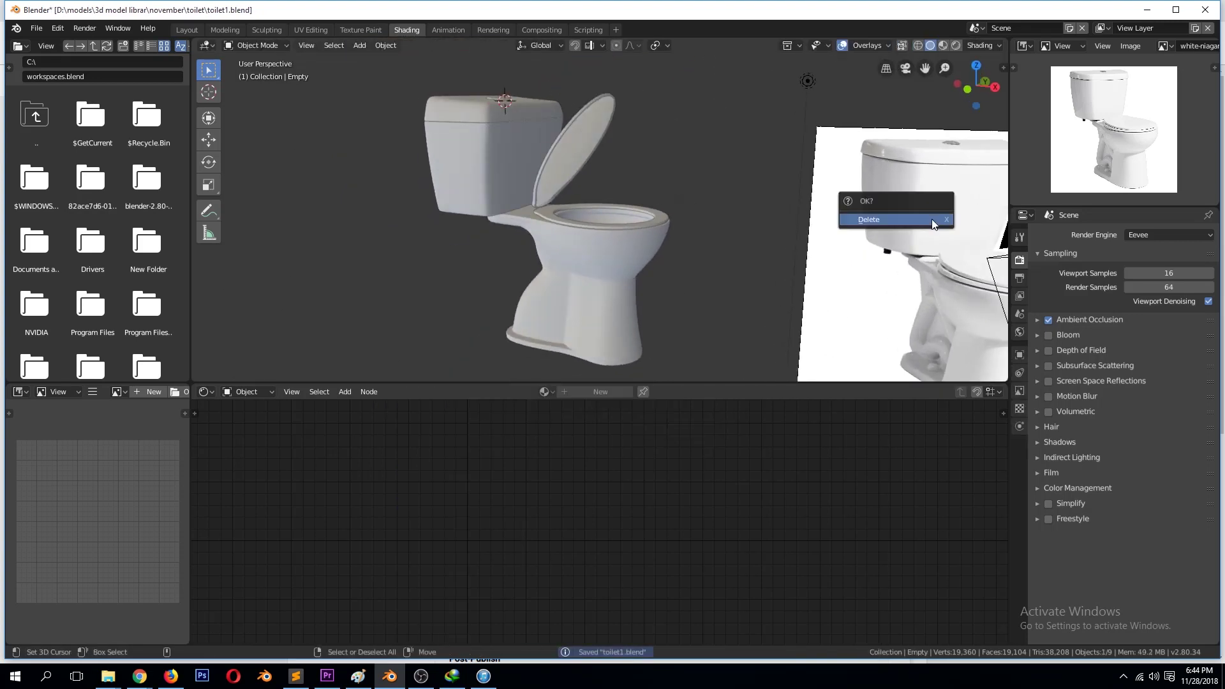
left_click(932, 220)
key("x")
middle_click_drag(789, 186, 692, 215)
scroll(692, 220, "down", 2)
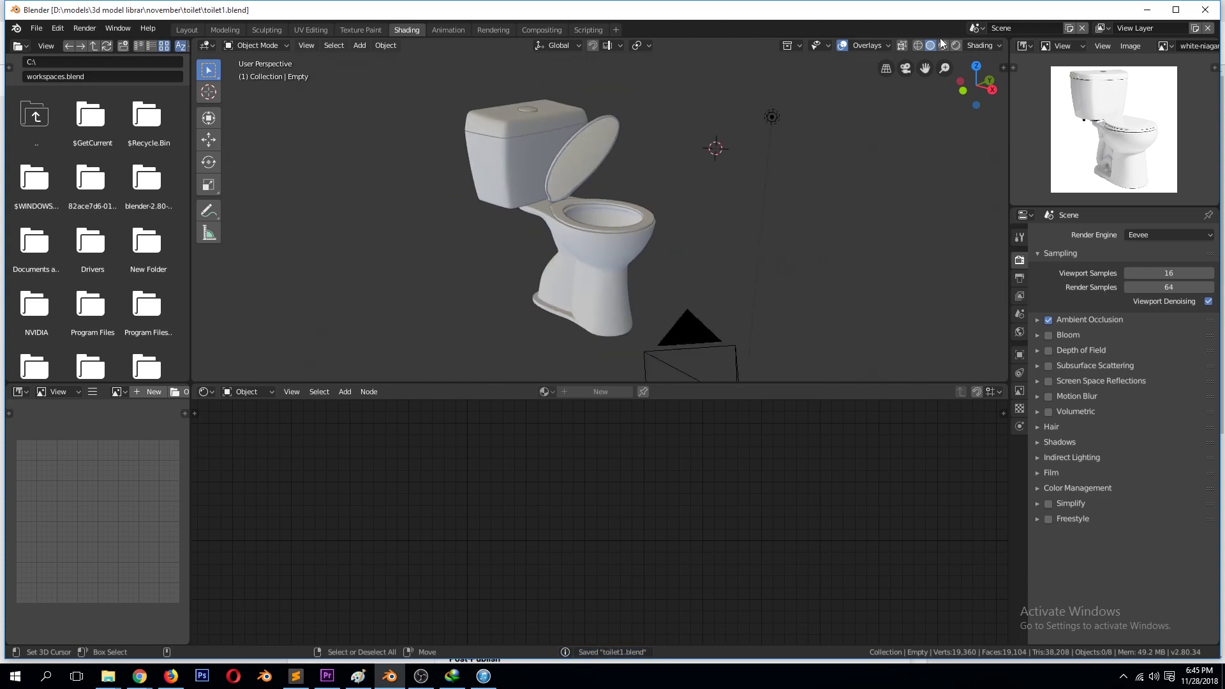
Preview the glossy white materials in Material Preview, save again, and enlarge the 3D view.
left_click(943, 45)
scroll(600, 255, "up", 2)
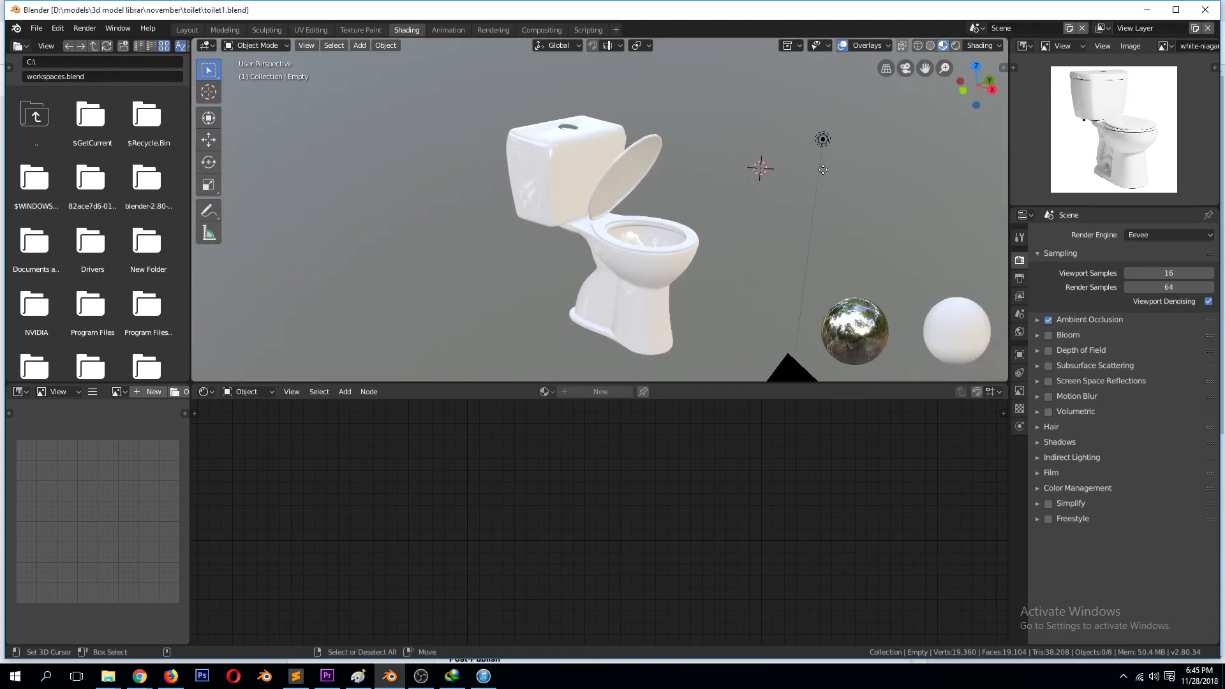
key("ctrl+s")
left_click_drag(748, 383, 748, 462)
middle_click_drag(749, 462, 748, 401)
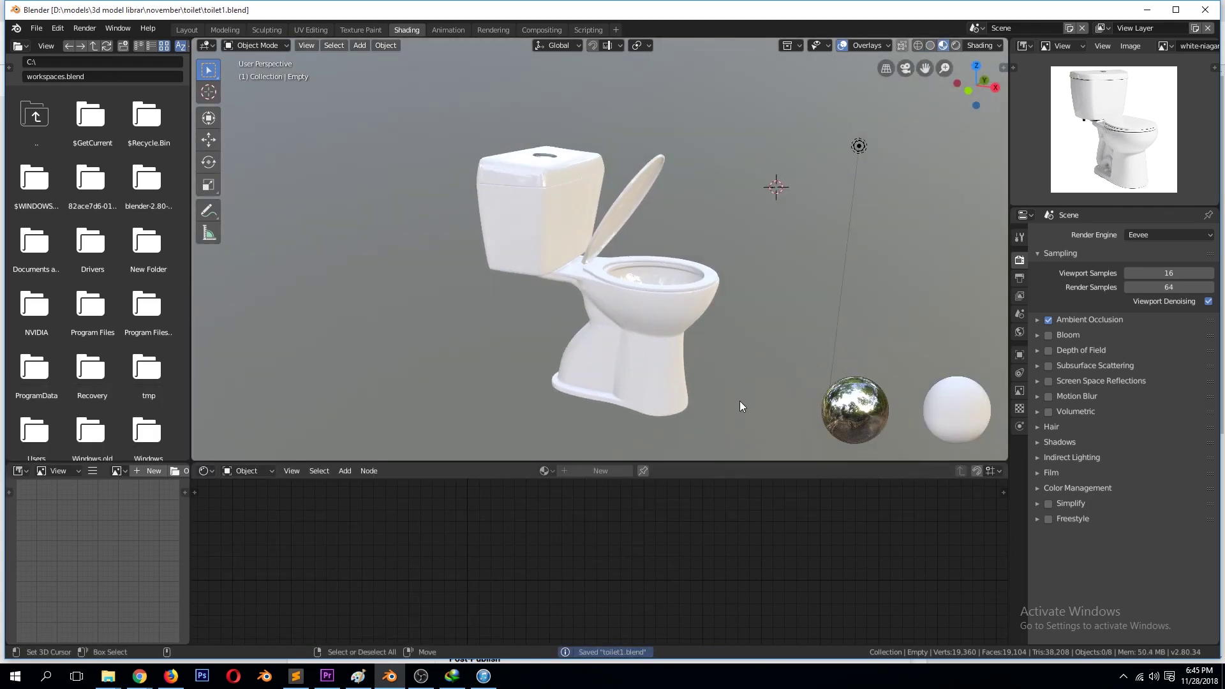